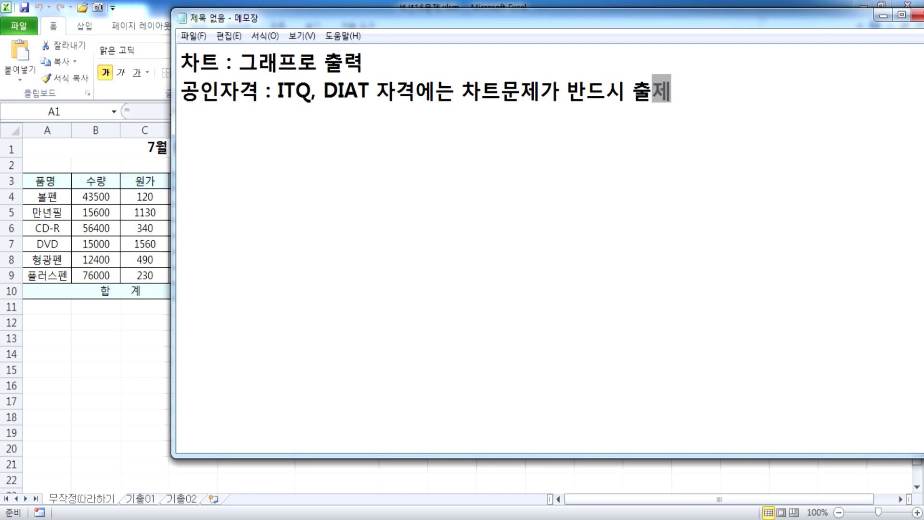
# Complete the 공인자격 line in the note with "(한글, 엑셀, 파워포인트)" and start a new line
pyautogui.write('(한글, ')
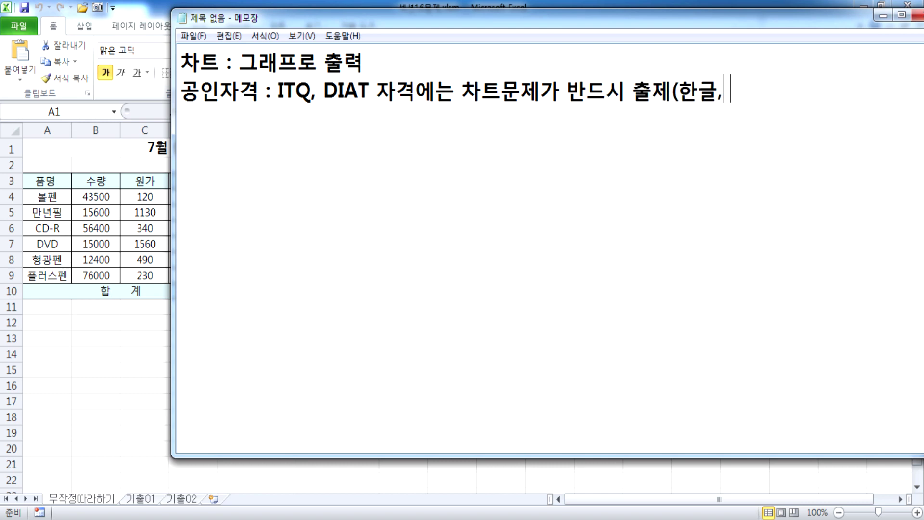
pyautogui.write('엑셀, ㅍ파워포인트)')
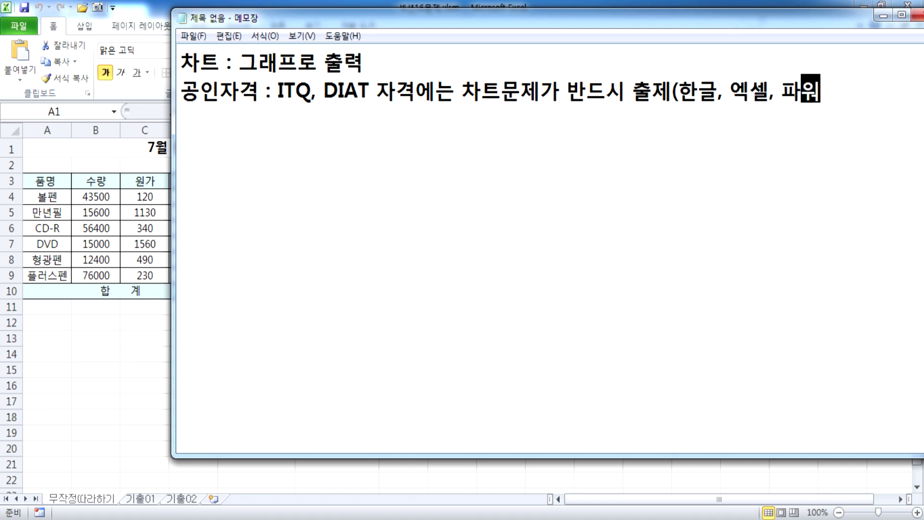
pyautogui.press('Return')
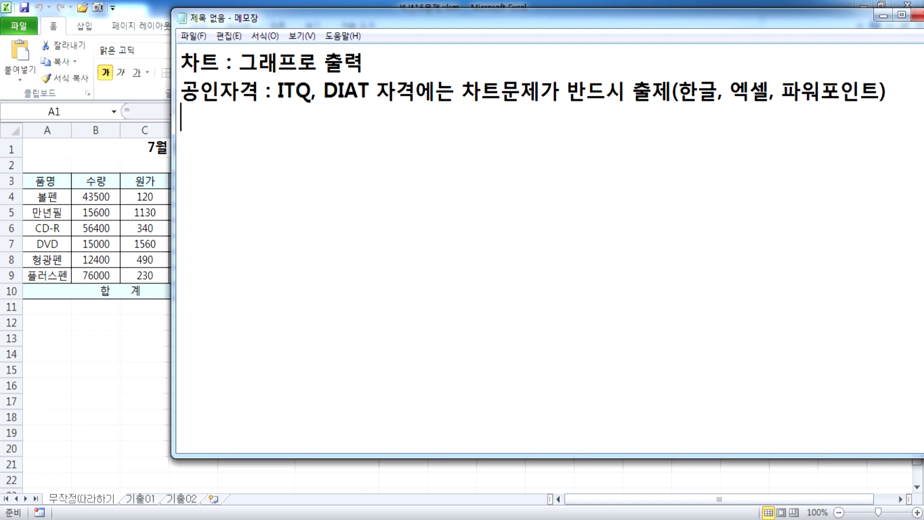
# Add the line "기술자격 : 컴활, 워드 자격에도 반드시 차트문제가 출제" to the note
pyautogui.write('기술')
pyautogui.write('자격')
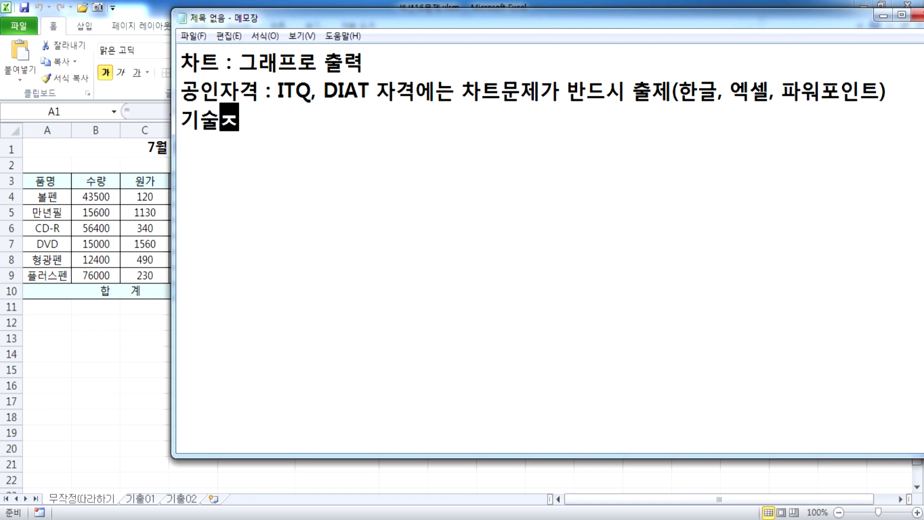
pyautogui.write(' : ')
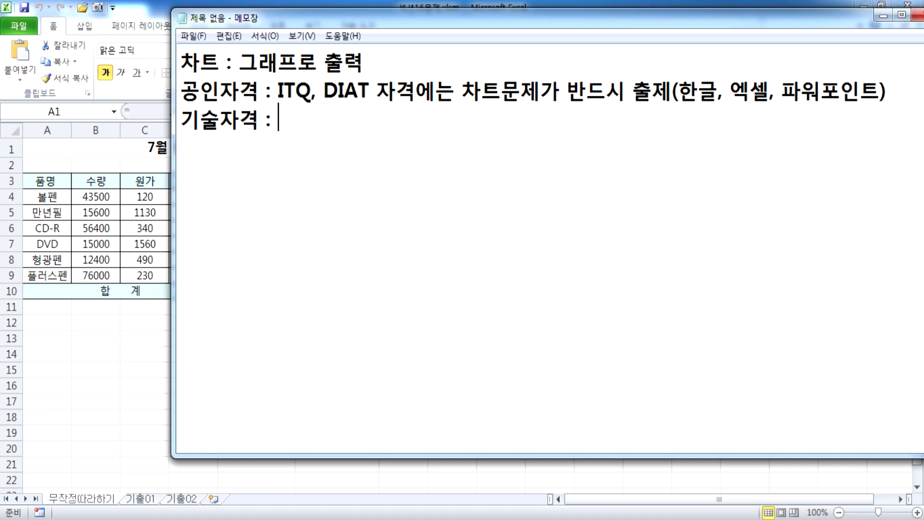
pyautogui.write('컴호, ')
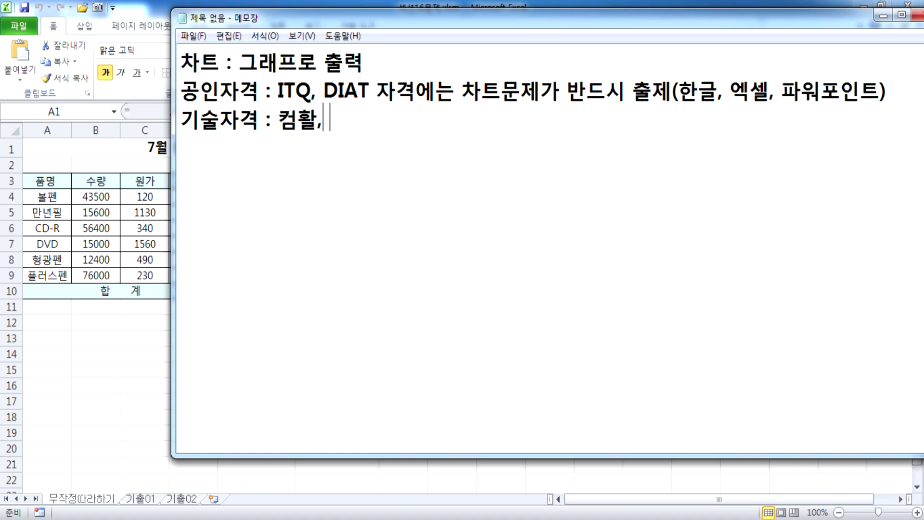
pyautogui.write('워드 자격에서ㅗ')
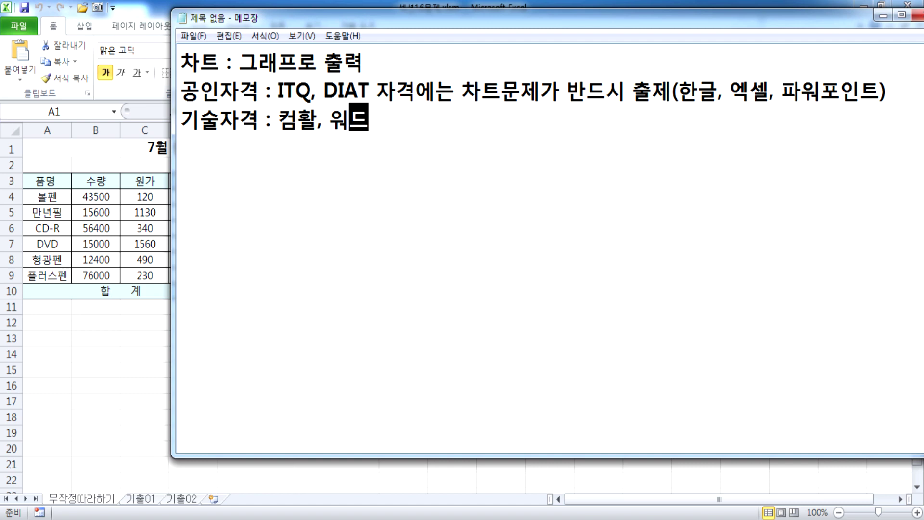
pyautogui.press('BackSpace')
pyautogui.press('BackSpace')
pyautogui.write('도 반드시 ㅊ')
pyautogui.write('ㅏ트문제가 출')
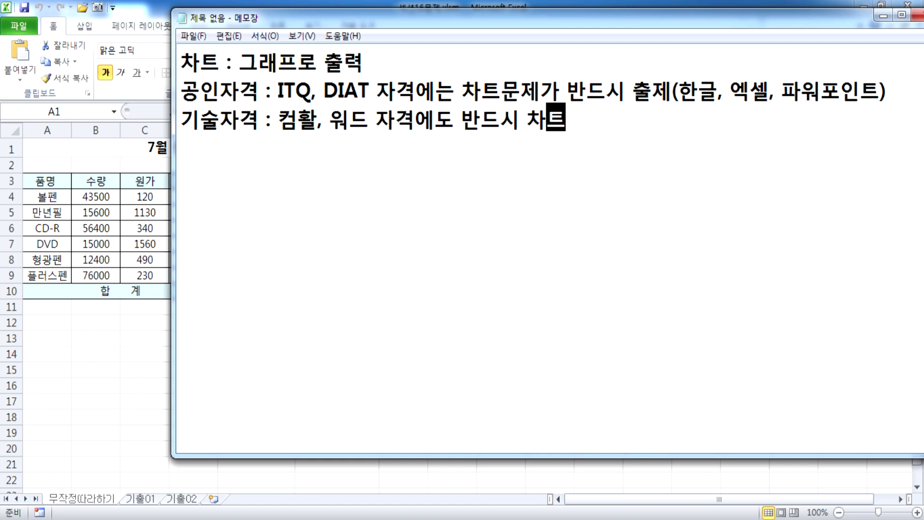
pyautogui.write('제가 출제')
pyautogui.press('Return')
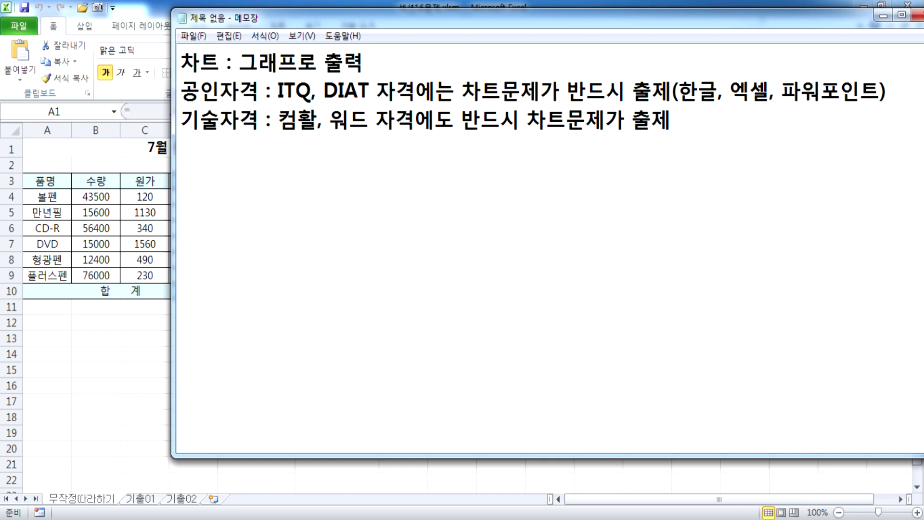
# Leave a blank line in the Notepad note and add "데이터를 한눈에 파악, 비교 분석, 시각화"
pyautogui.click(126, 354)
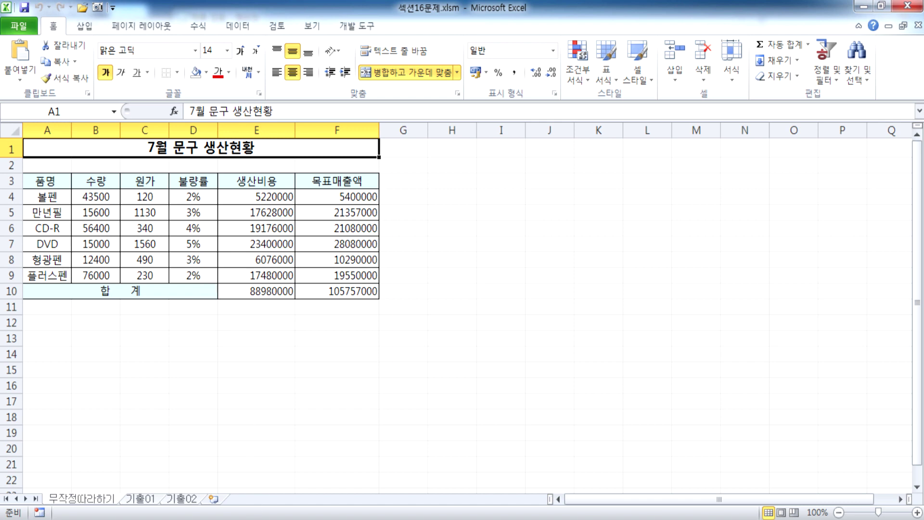
pyautogui.hotkey('alt', 'Tab')
pyautogui.press('Return')
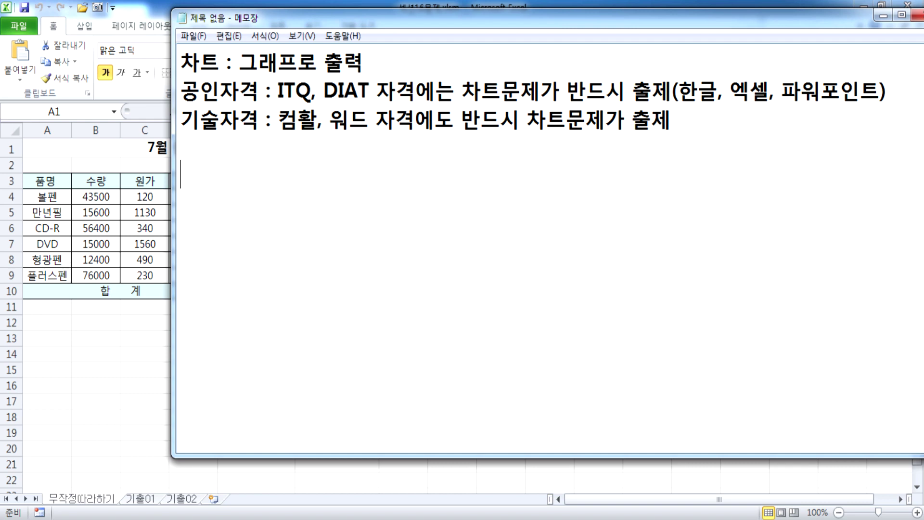
pyautogui.write('데이털')
pyautogui.write('를 한누')
pyautogui.write('눈에 파악')
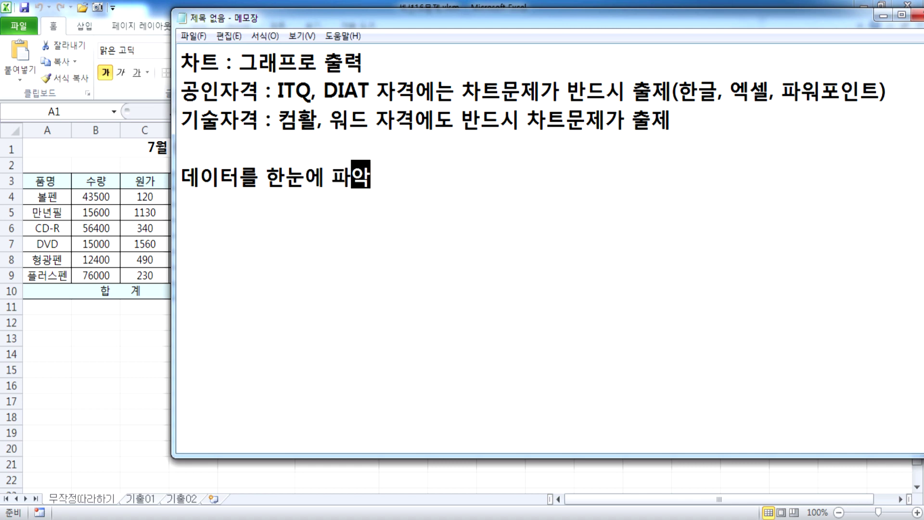
pyautogui.write(', 비교 분석')
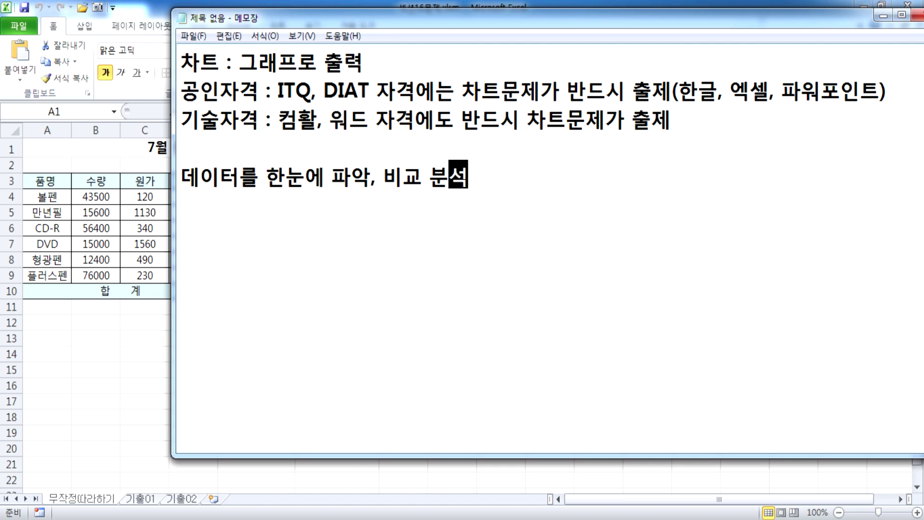
pyautogui.write(', 시각화')
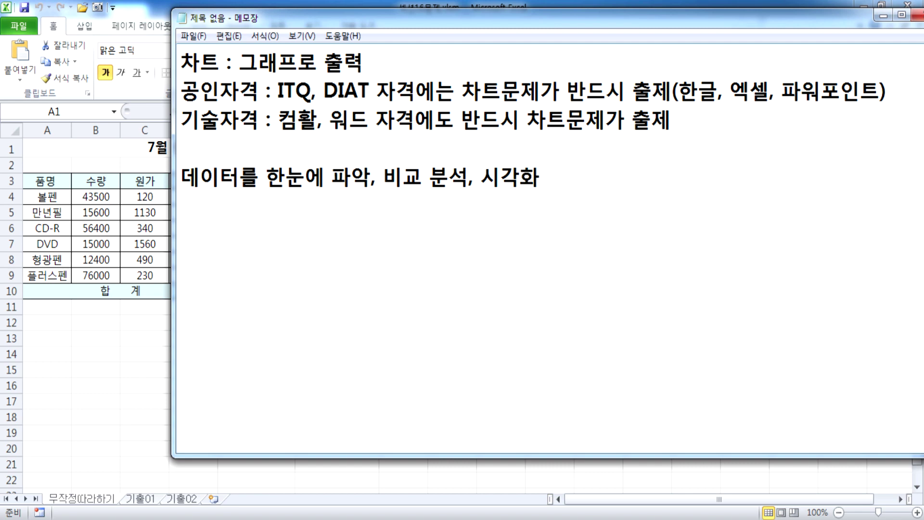
pyautogui.press('Return')
# Switch to Excel and look through the column, line, pie, bar, area and other chart galleries available for insertion
pyautogui.hotkey('alt', 'Tab')
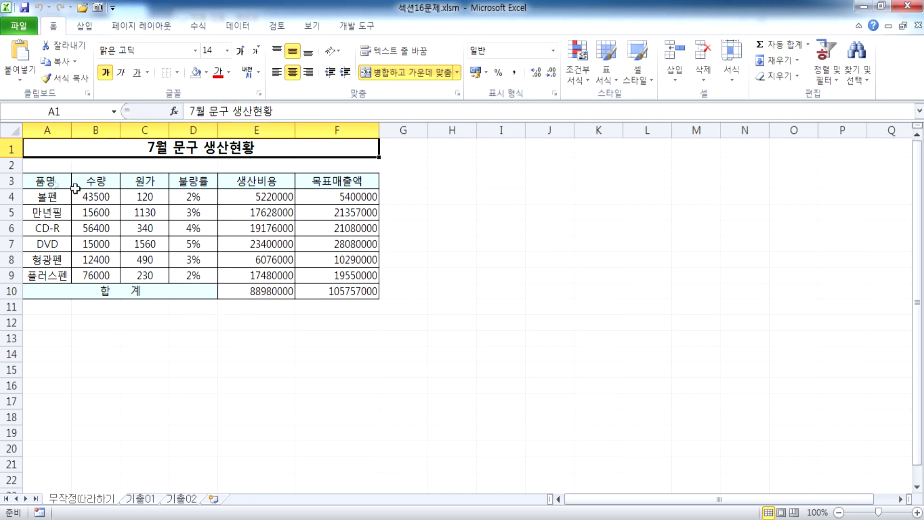
pyautogui.click(551, 212)
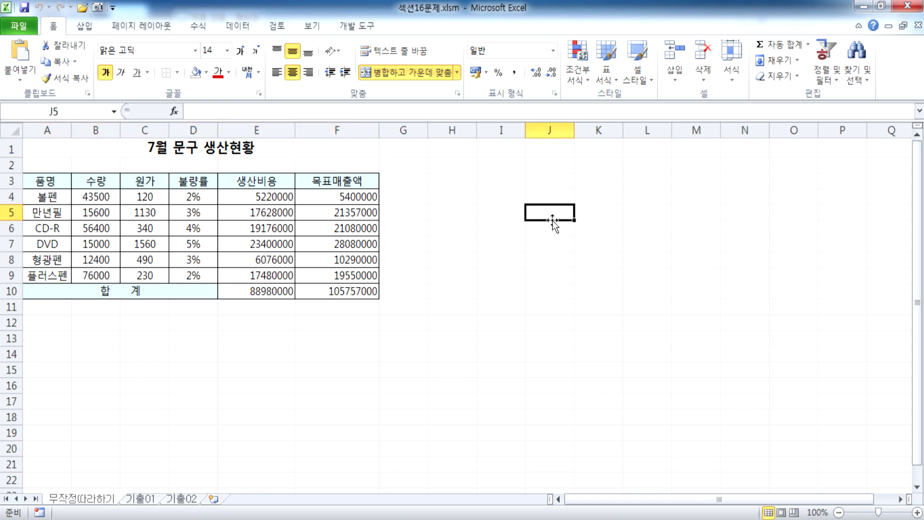
pyautogui.click(241, 207)
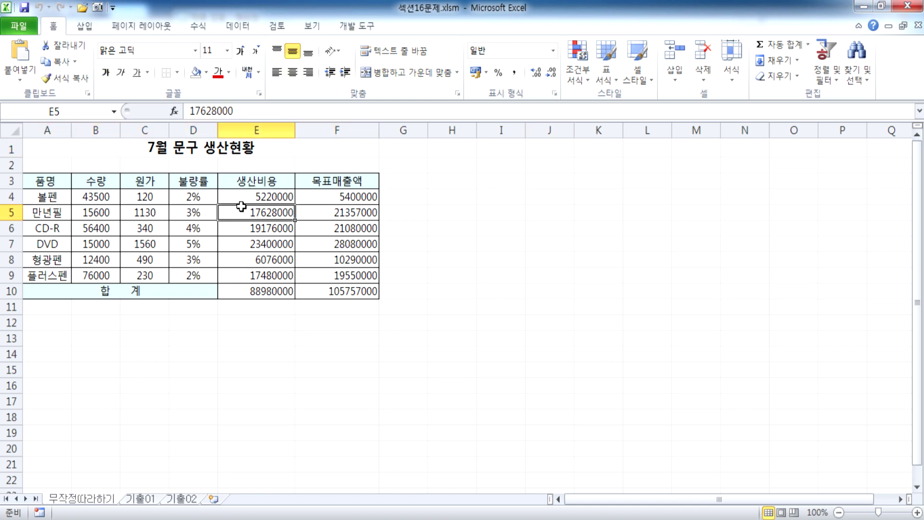
pyautogui.click(84, 25)
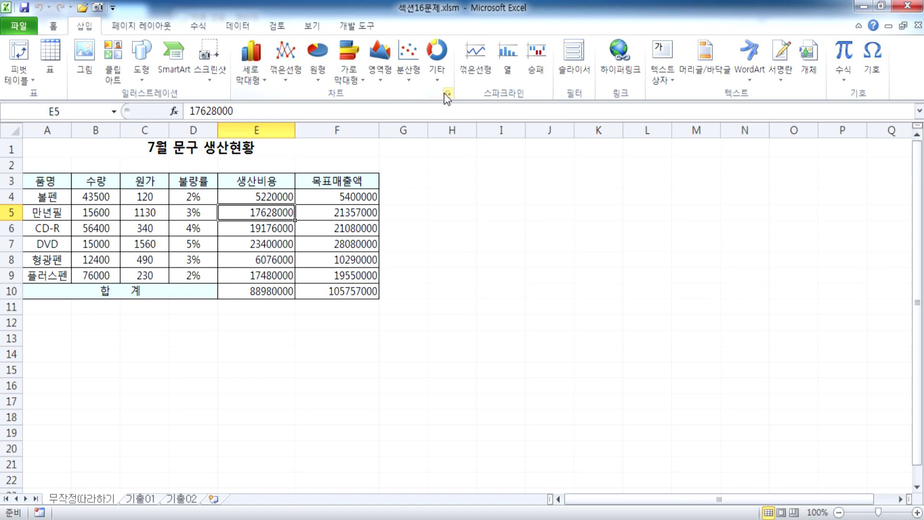
pyautogui.click(251, 79)
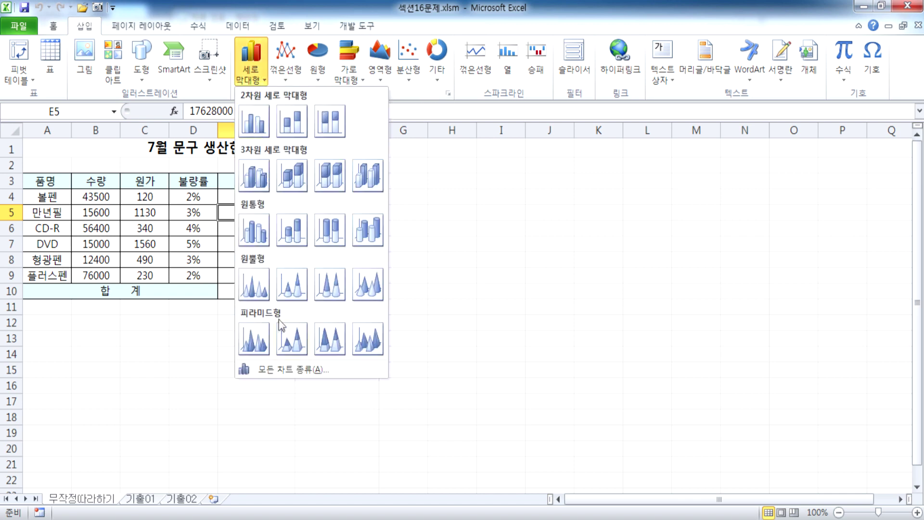
pyautogui.click(297, 76)
pyautogui.click(298, 76)
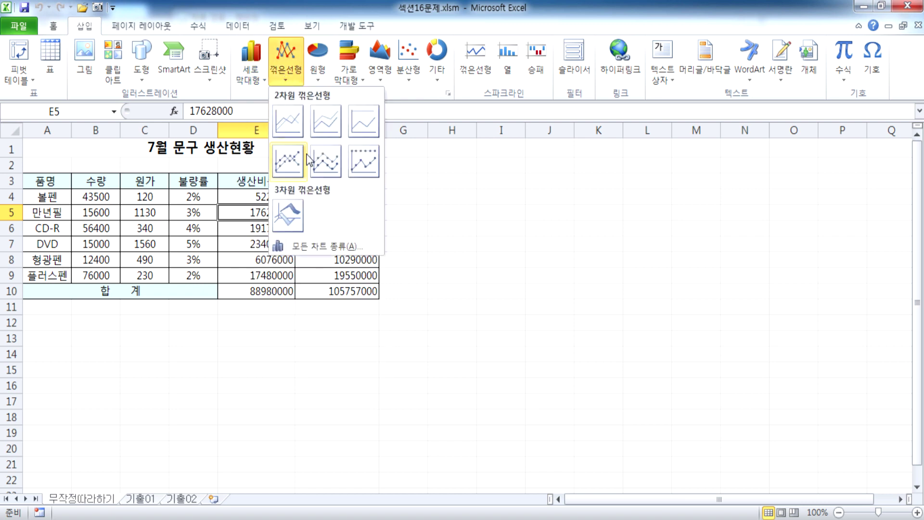
pyautogui.click(321, 75)
pyautogui.click(324, 79)
pyautogui.click(349, 76)
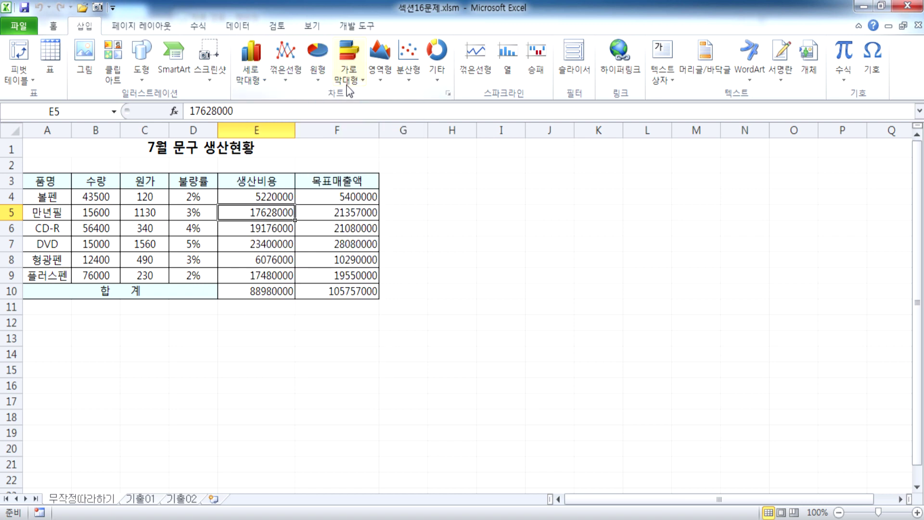
pyautogui.click(349, 76)
pyautogui.click(387, 69)
pyautogui.click(387, 69)
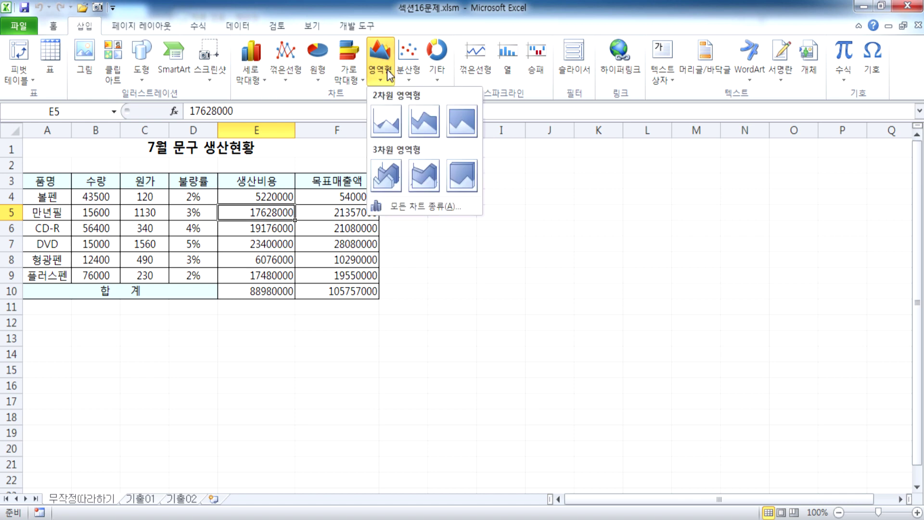
pyautogui.click(438, 77)
pyautogui.click(440, 83)
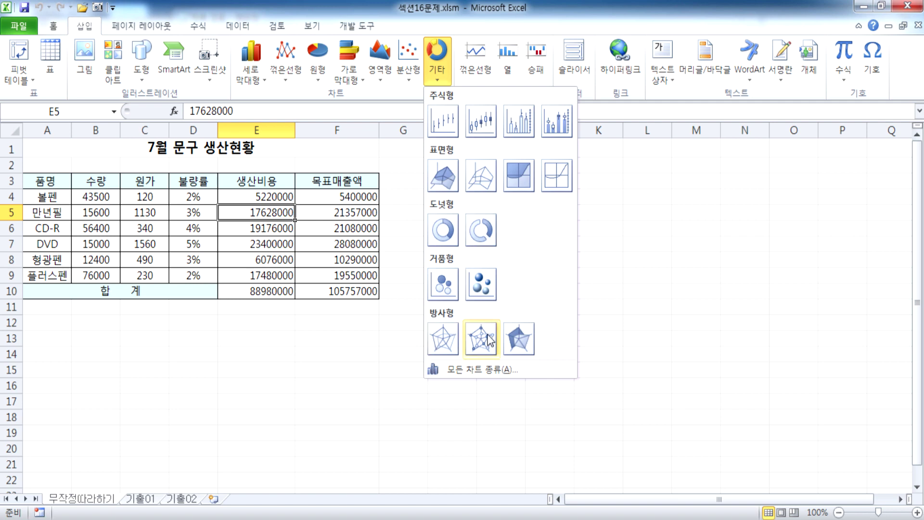
# Open the full list of all chart types, enlarge its window and look through every category
pyautogui.click(471, 369)
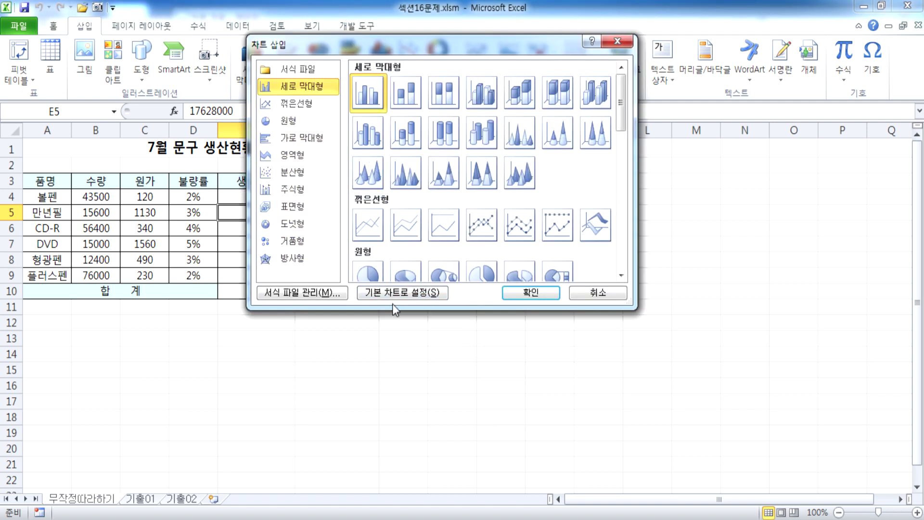
pyautogui.moveTo(392, 308); pyautogui.dragTo(378, 438)
pyautogui.scroll(-8, 457, 154)
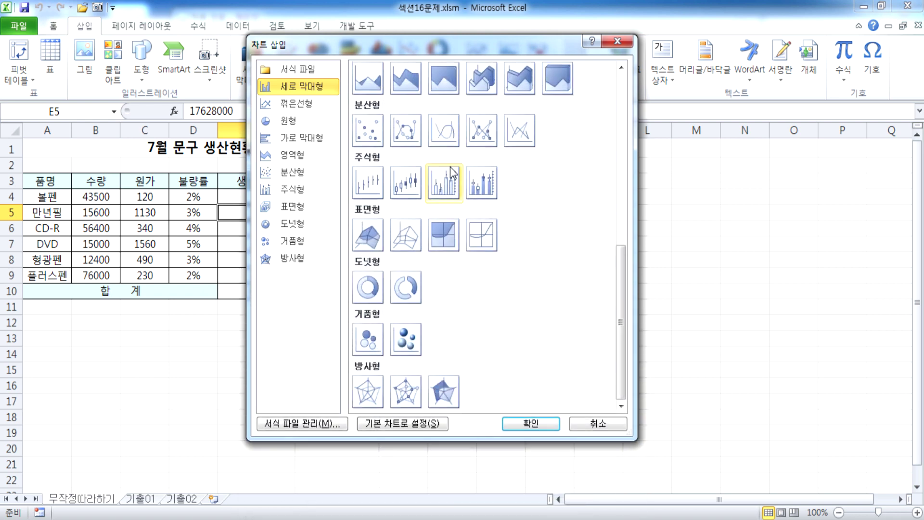
pyautogui.scroll(10, 414, 164)
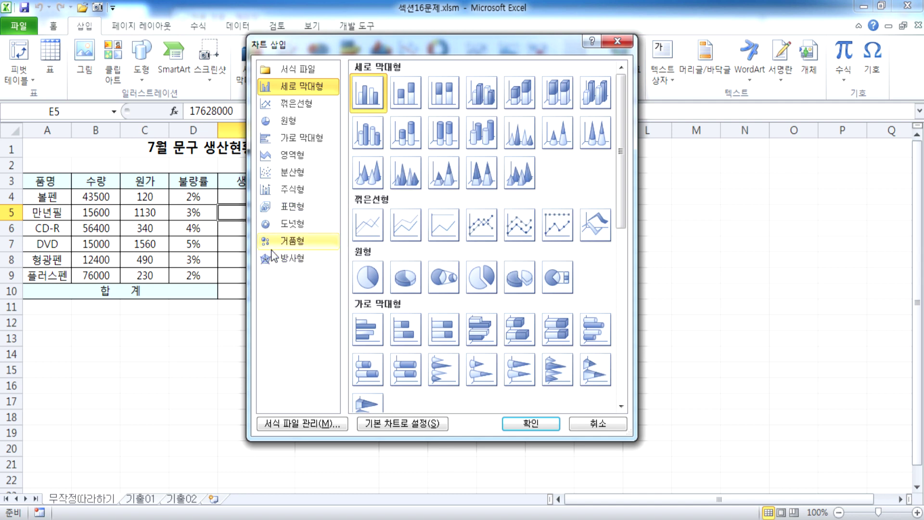
# Examine the radar, bubble, 3-D column, marked line and remaining chart types, and close the list without inserting a chart
pyautogui.click(293, 262)
pyautogui.click(297, 243)
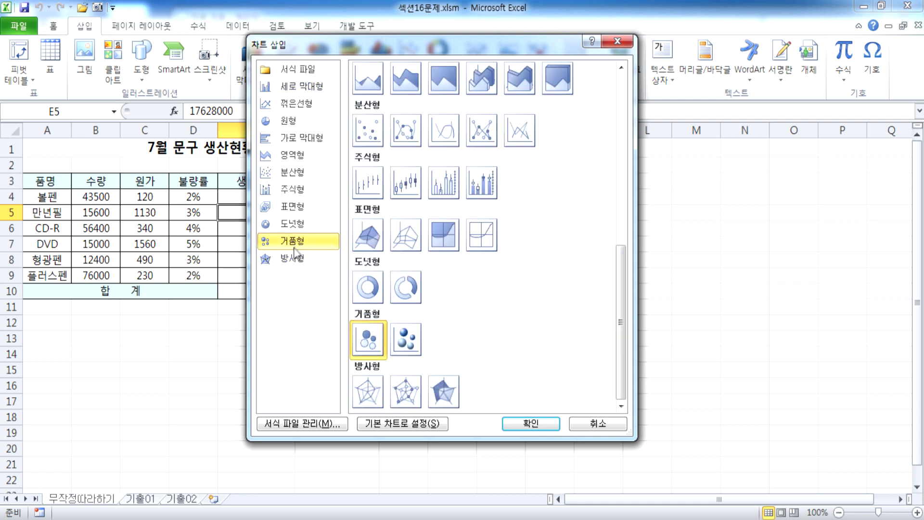
pyautogui.click(294, 89)
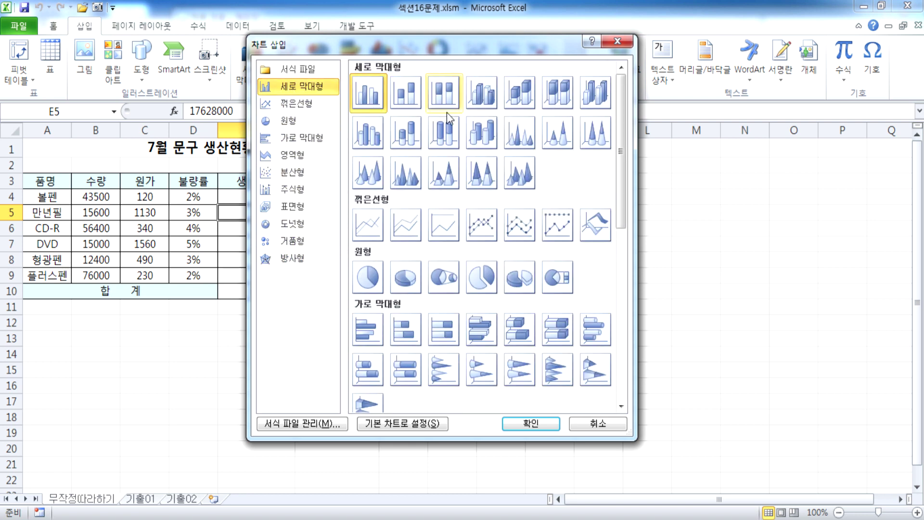
pyautogui.click(485, 109)
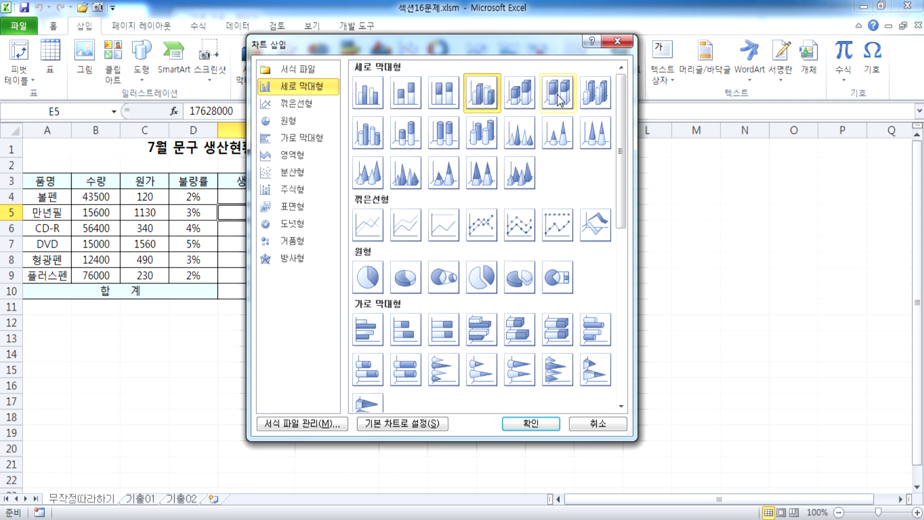
pyautogui.click(494, 237)
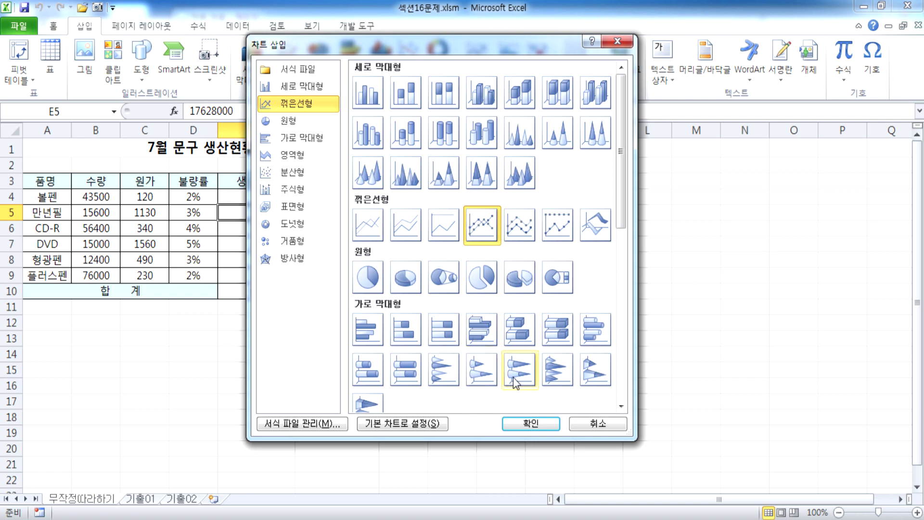
pyautogui.scroll(-6, 514, 380)
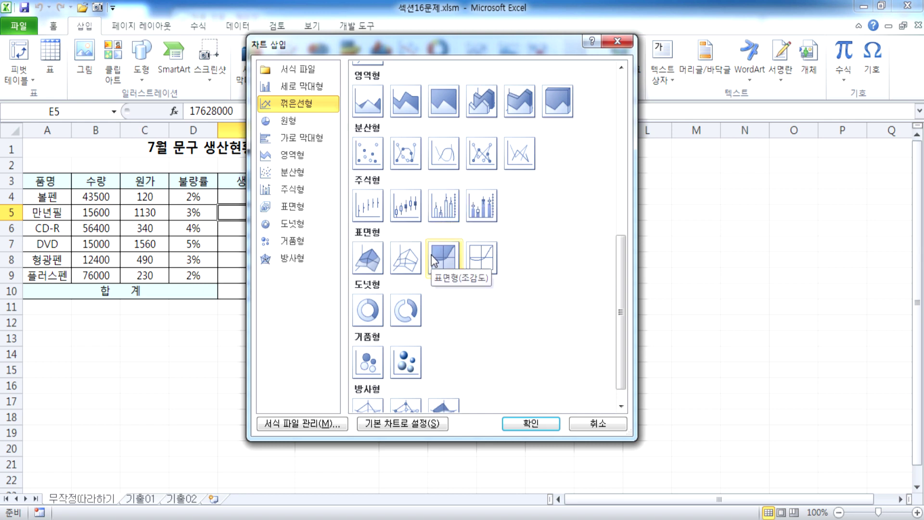
pyautogui.scroll(5, 431, 258)
pyautogui.scroll(-5, 430, 277)
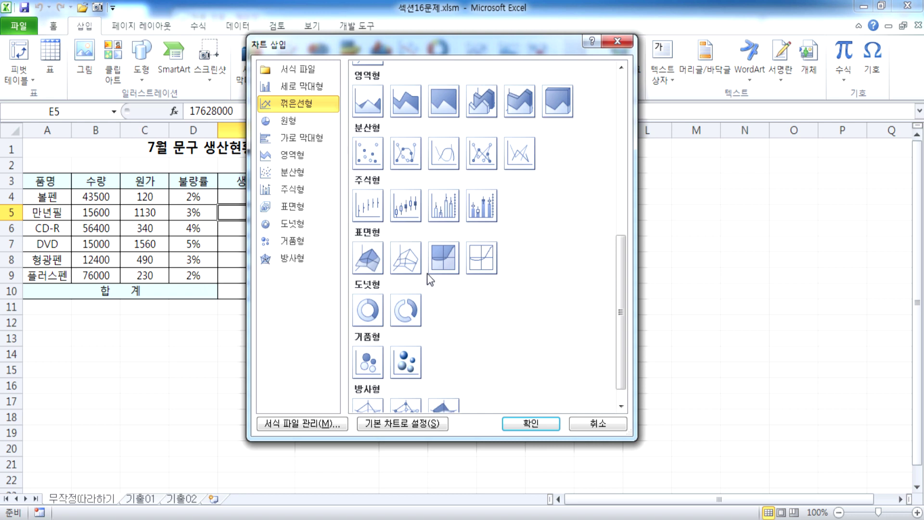
pyautogui.click(624, 40)
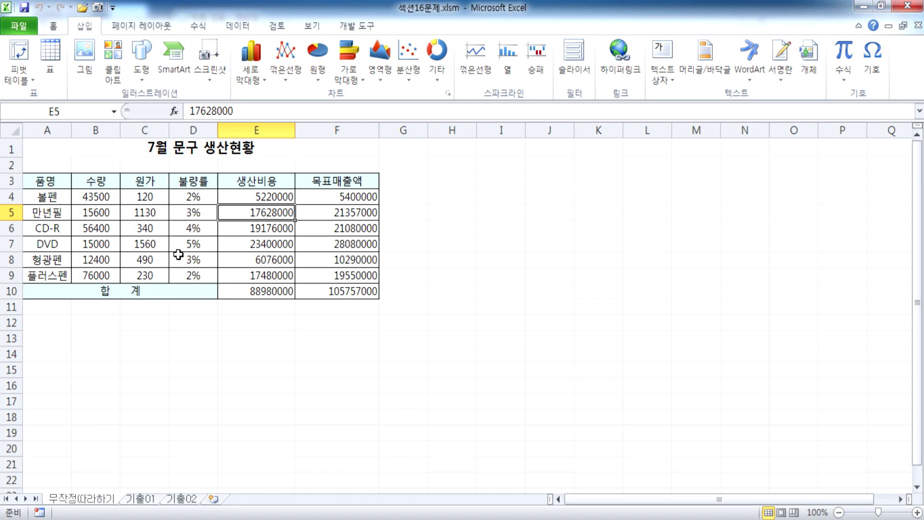
pyautogui.moveTo(46, 182); pyautogui.dragTo(44, 273)
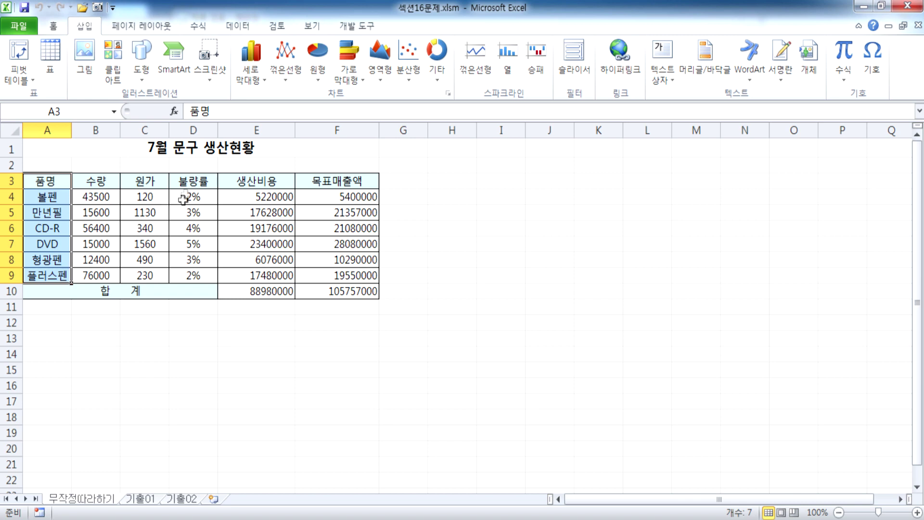
pyautogui.moveTo(192, 181); pyautogui.dragTo(190, 260)
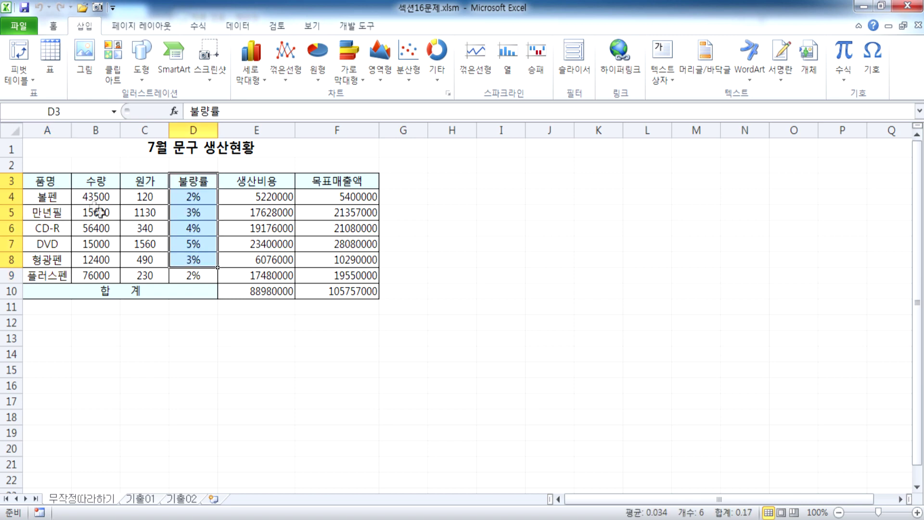
pyautogui.moveTo(62, 183); pyautogui.dragTo(358, 277)
pyautogui.moveTo(41, 183); pyautogui.dragTo(43, 275)
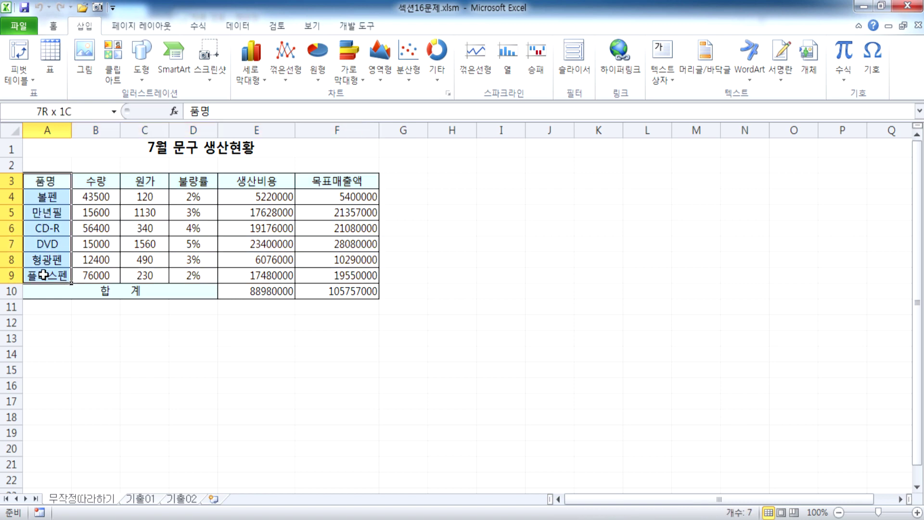
pyautogui.moveTo(192, 181); pyautogui.dragTo(280, 271)
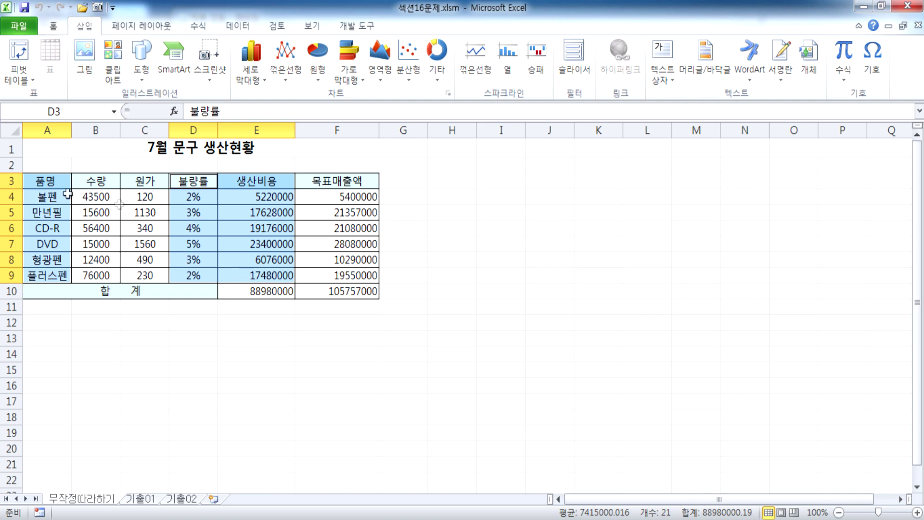
pyautogui.moveTo(43, 182); pyautogui.dragTo(51, 277)
pyautogui.moveTo(189, 181); pyautogui.dragTo(262, 281)
# Insert a 2-D clustered column chart from the 품명 data in A3:A9 and the 불량률 and 생산비용 data in D3:E9
pyautogui.moveTo(52, 181); pyautogui.dragTo(58, 272)
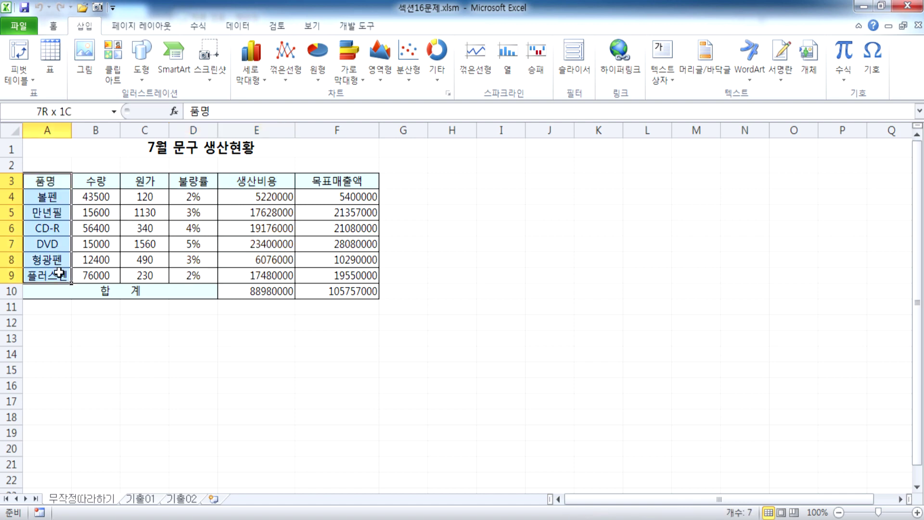
pyautogui.keyDown('ctrl'); pyautogui.click(191, 182); pyautogui.keyUp('ctrl')
pyautogui.moveTo(191, 181); pyautogui.dragTo(250, 276)
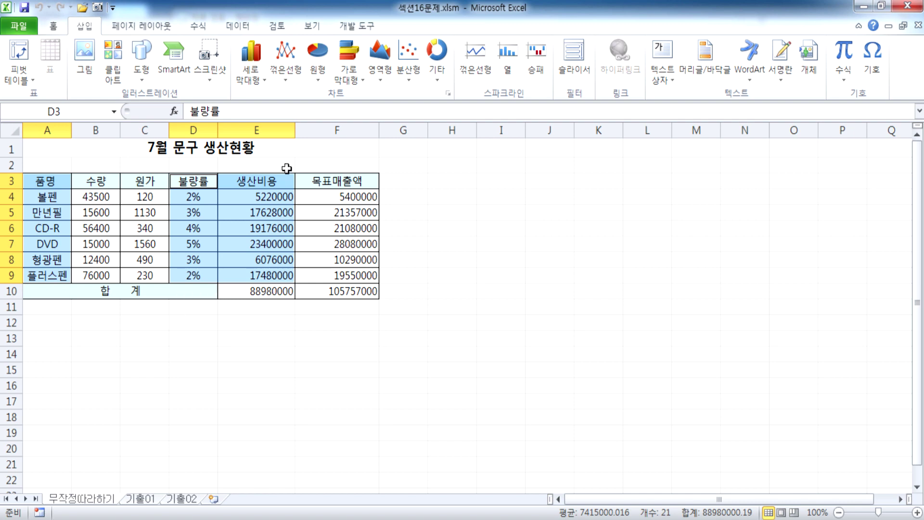
pyautogui.click(251, 76)
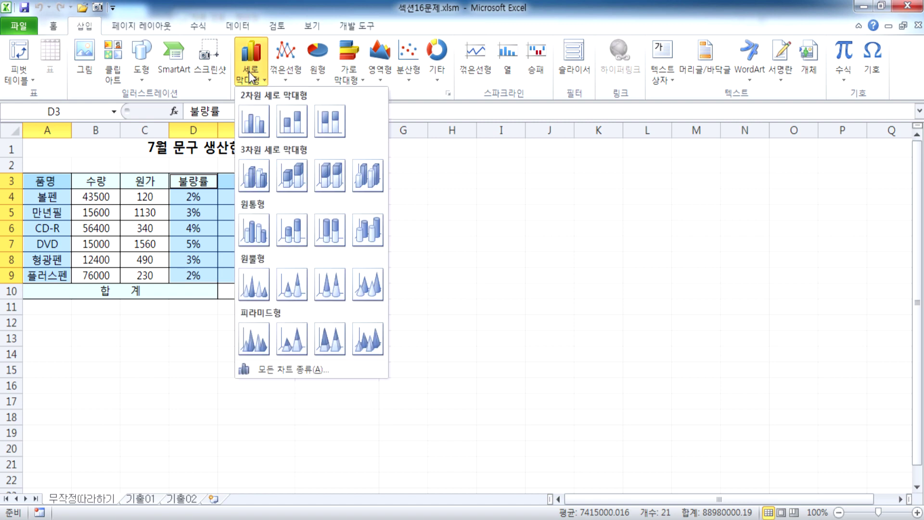
pyautogui.click(260, 125)
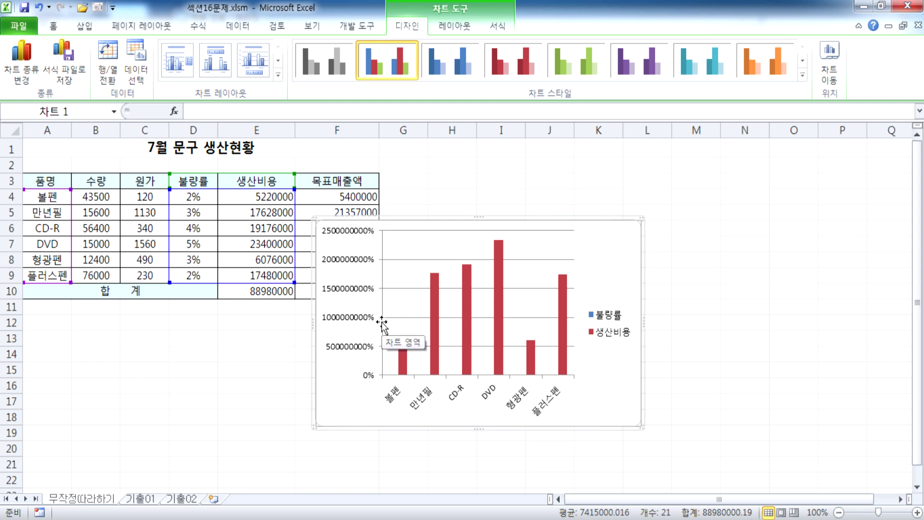
# Check how the 생산비용 series, the whole chart and the empty worksheet cells beside it are selected
pyautogui.moveTo(502, 318)
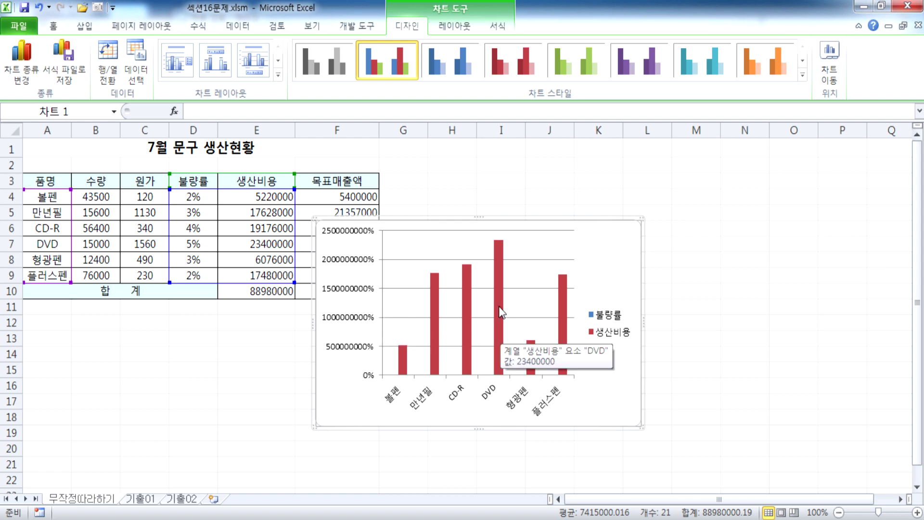
pyautogui.click(500, 295)
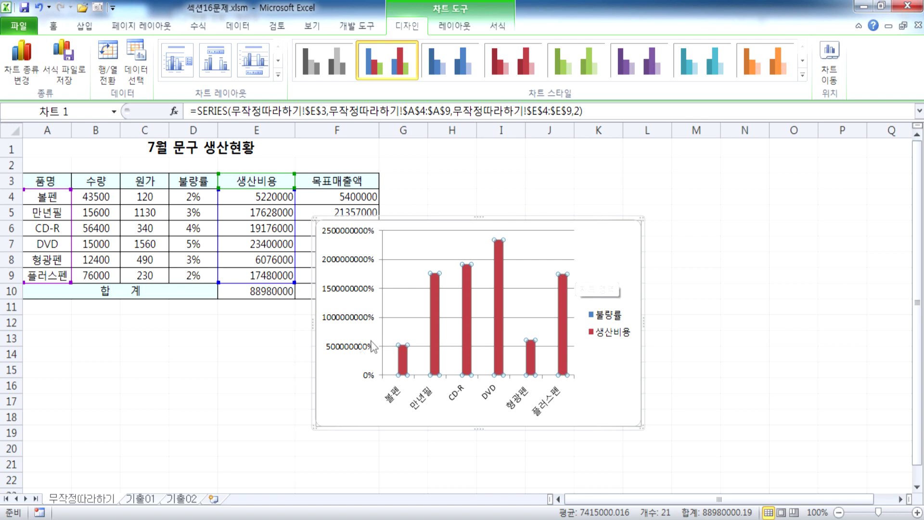
pyautogui.click(135, 328)
pyautogui.click(588, 272)
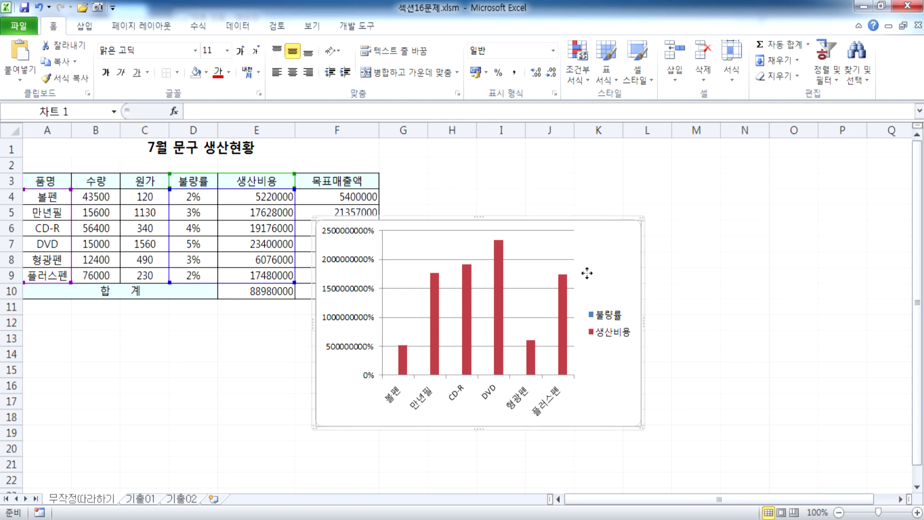
pyautogui.click(195, 337)
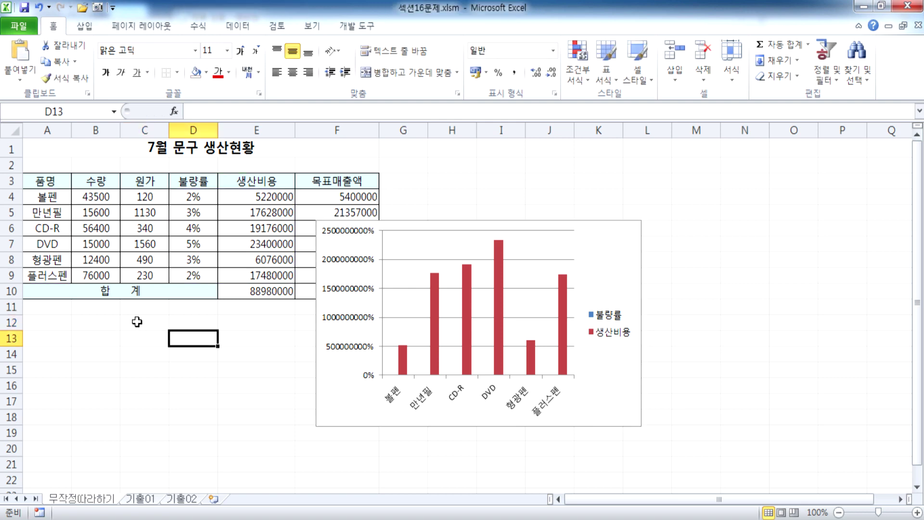
pyautogui.moveTo(101, 308); pyautogui.dragTo(144, 356)
pyautogui.click(198, 345)
pyautogui.click(144, 399)
pyautogui.click(190, 398)
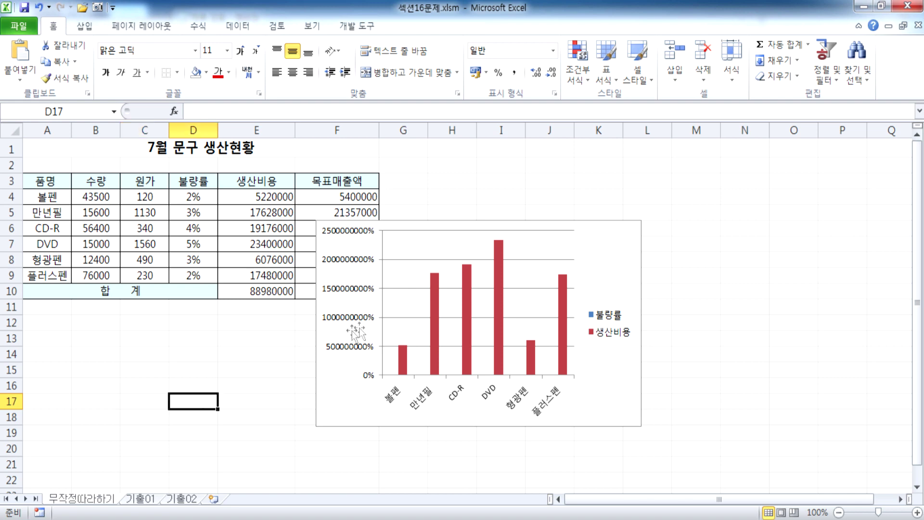
# Examine the commands offered for the 생산비용 series, and deselect the chart without applying any
pyautogui.click(599, 268)
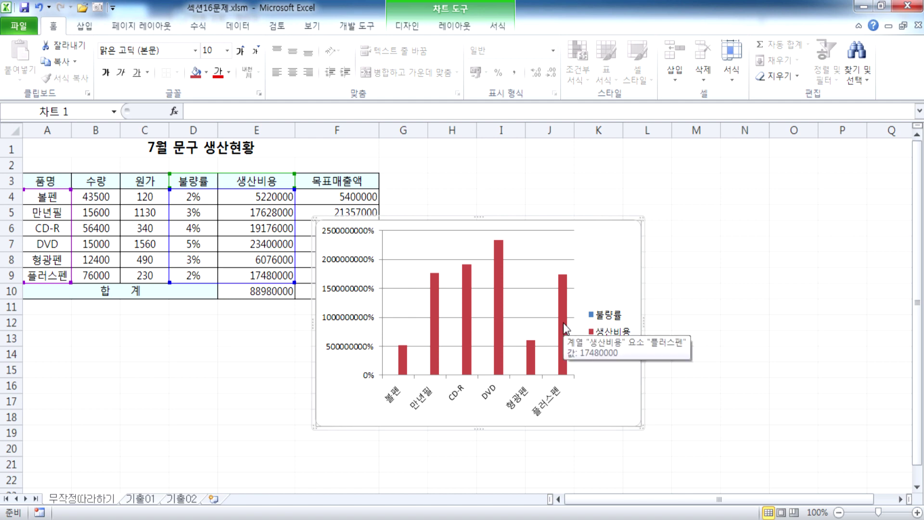
pyautogui.click(501, 291)
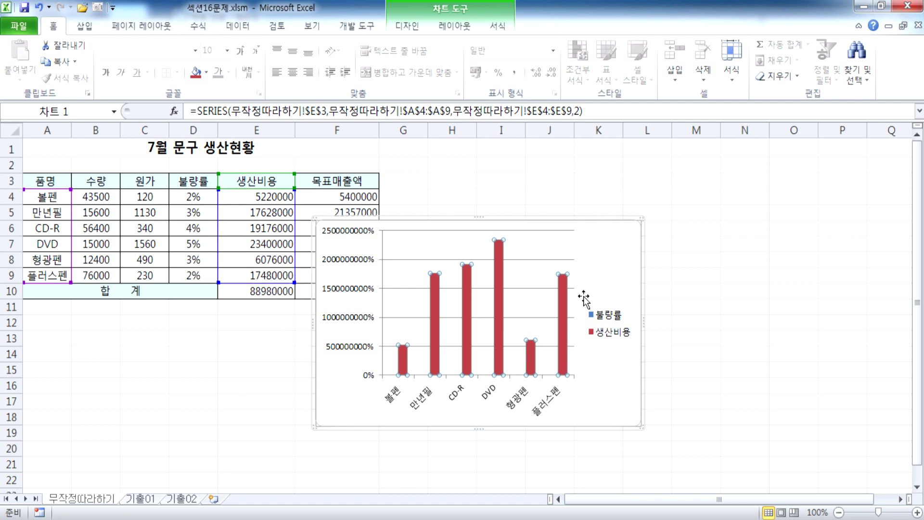
pyautogui.moveTo(566, 295)
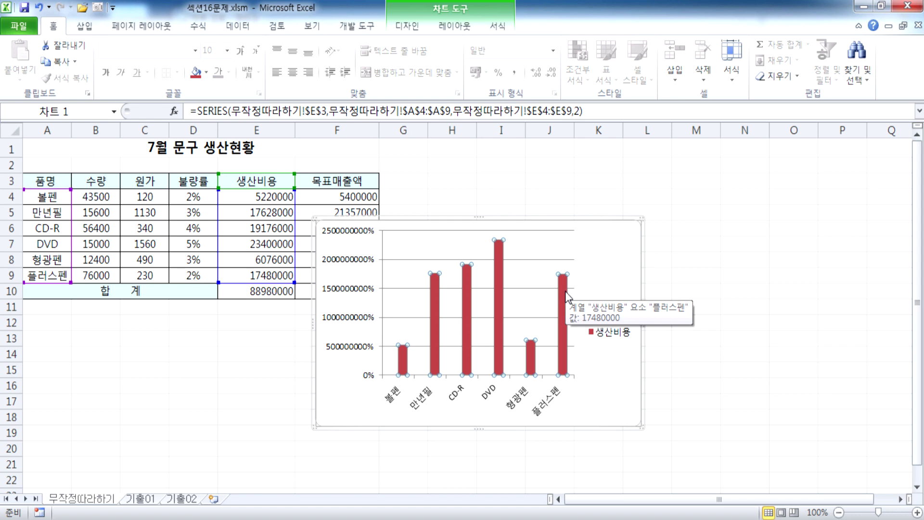
pyautogui.rightClick(565, 294)
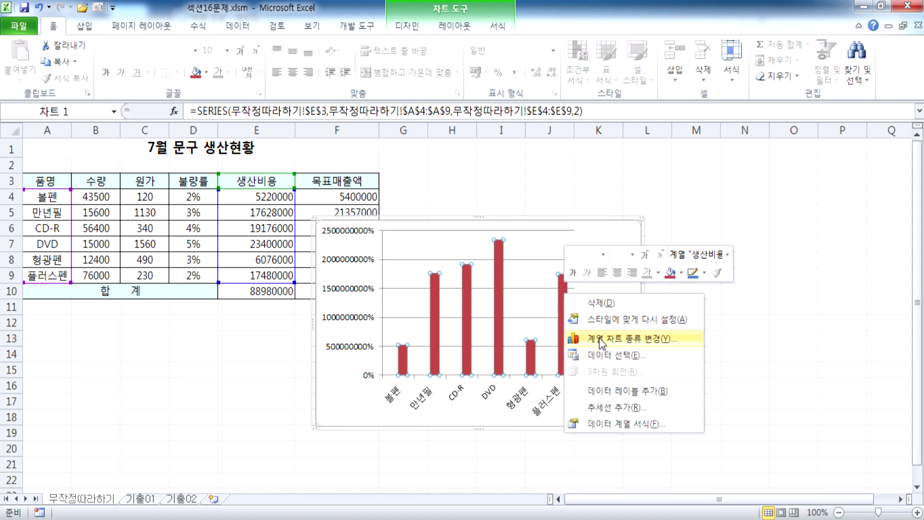
pyautogui.click(562, 243)
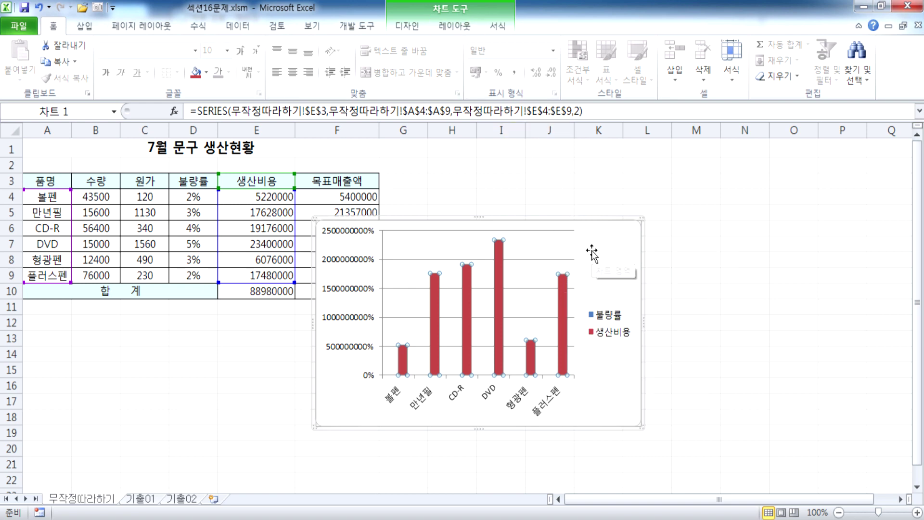
pyautogui.click(762, 247)
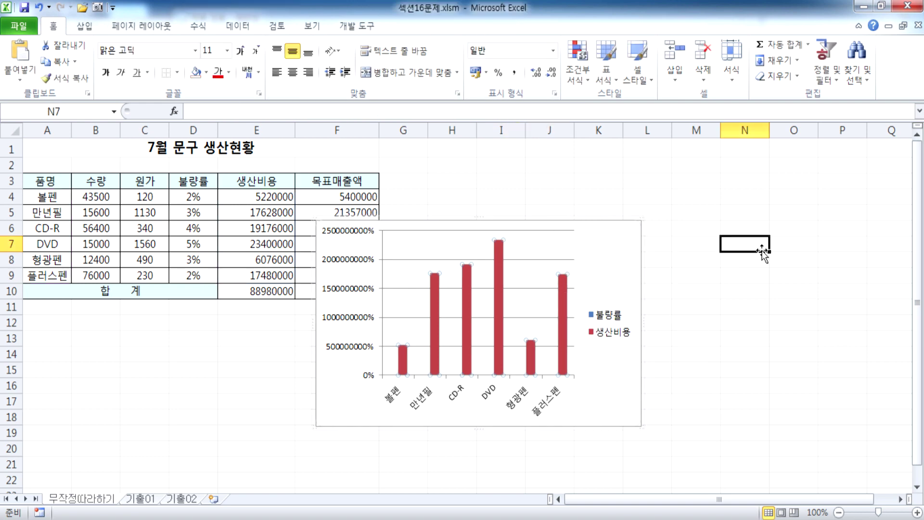
# Select the chart again and look through its design, layout and format tools
pyautogui.click(369, 26)
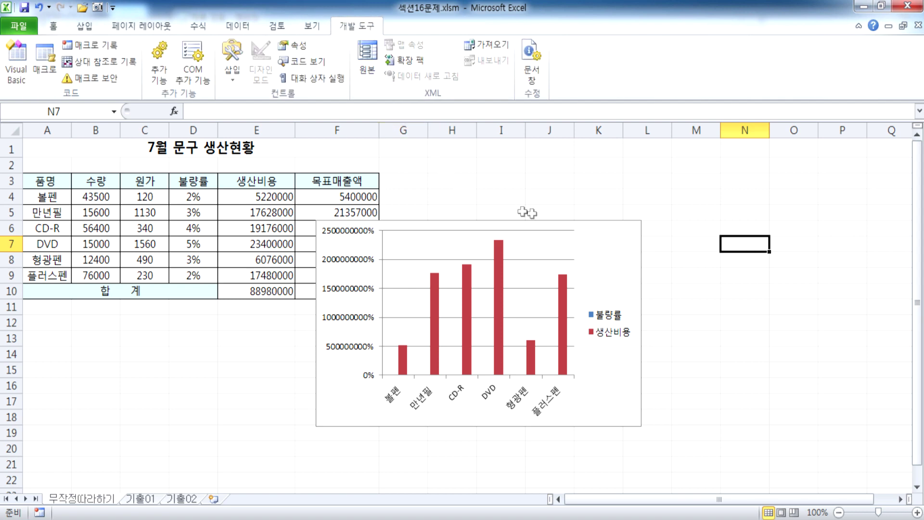
pyautogui.click(602, 250)
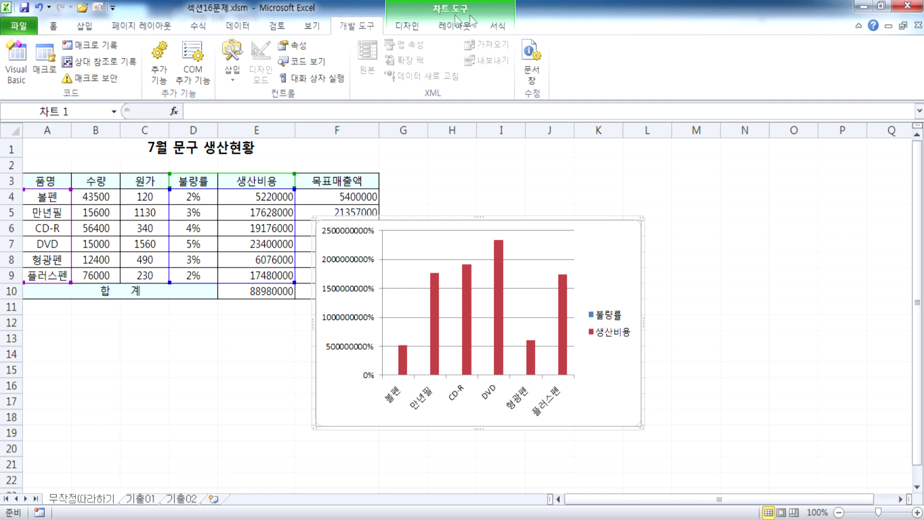
pyautogui.click(407, 27)
pyautogui.click(443, 29)
pyautogui.click(498, 27)
pyautogui.click(407, 26)
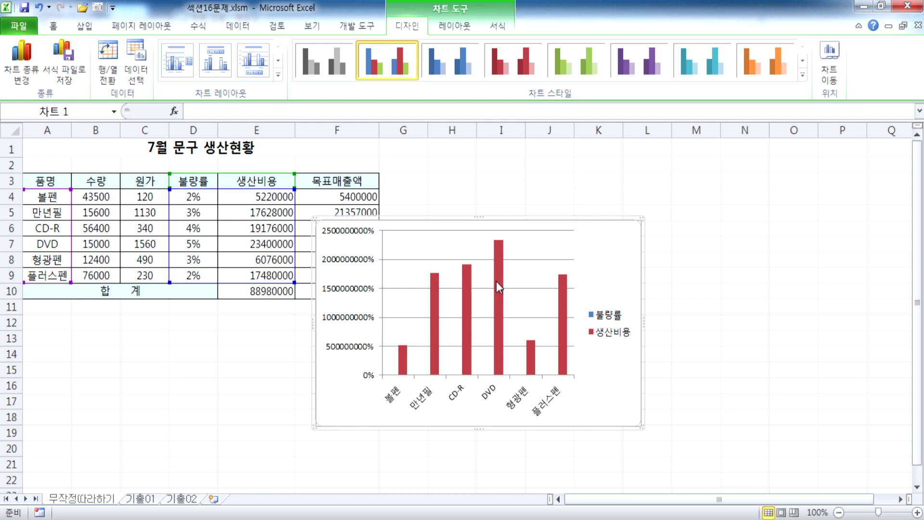
# Change the type of the whole chart to a line chart with markers (꺾은선형)
pyautogui.moveTo(501, 273)
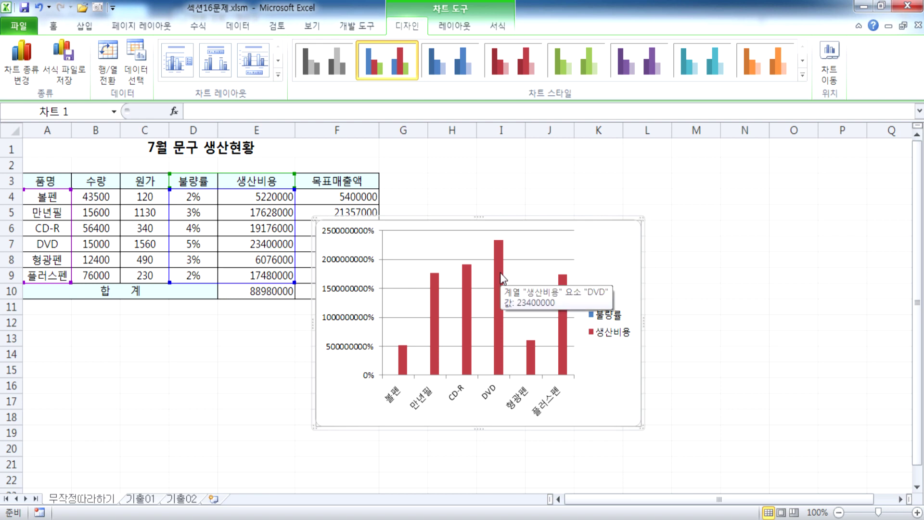
pyautogui.click(500, 273)
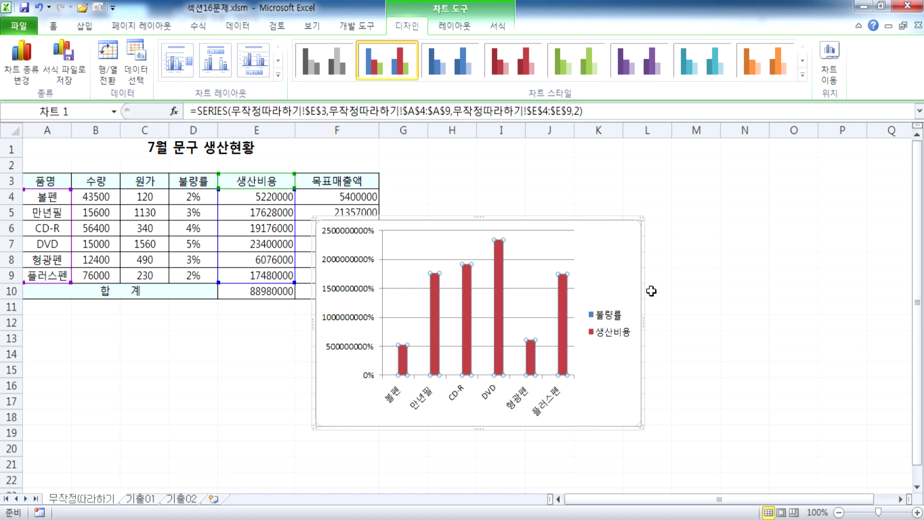
pyautogui.click(623, 265)
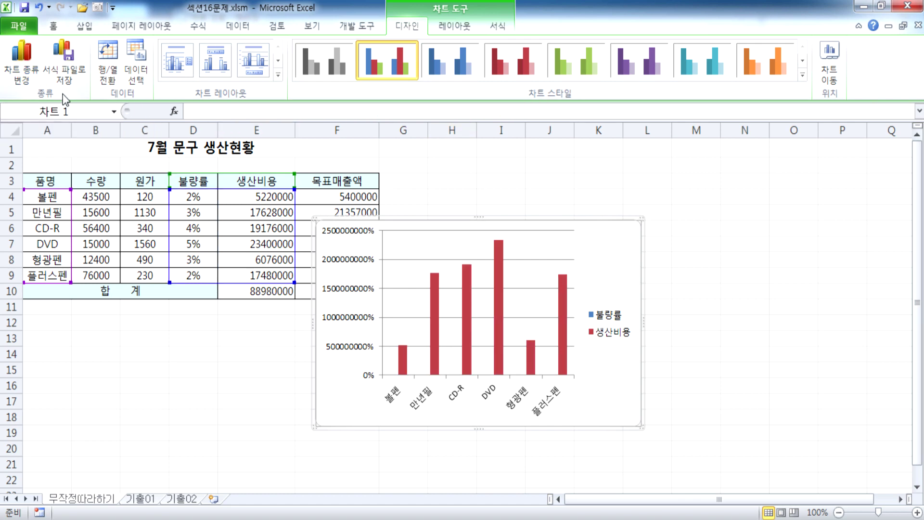
pyautogui.click(22, 72)
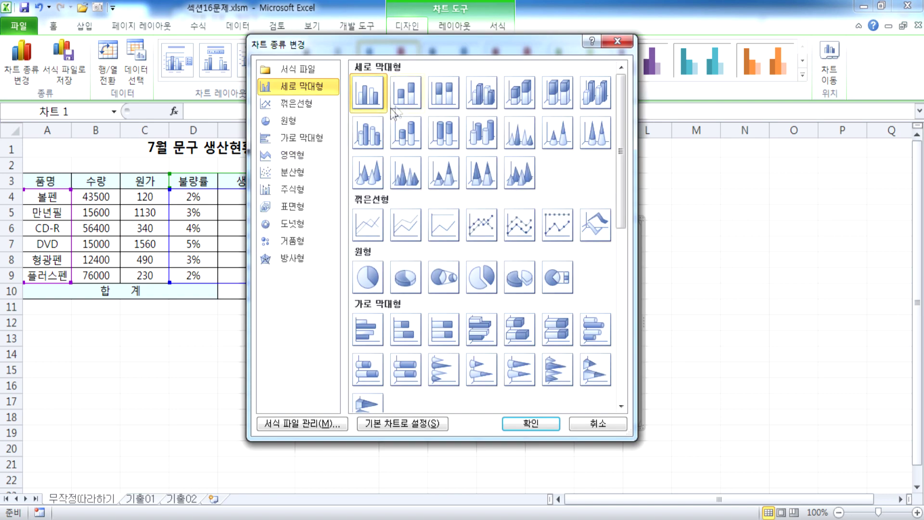
pyautogui.click(294, 105)
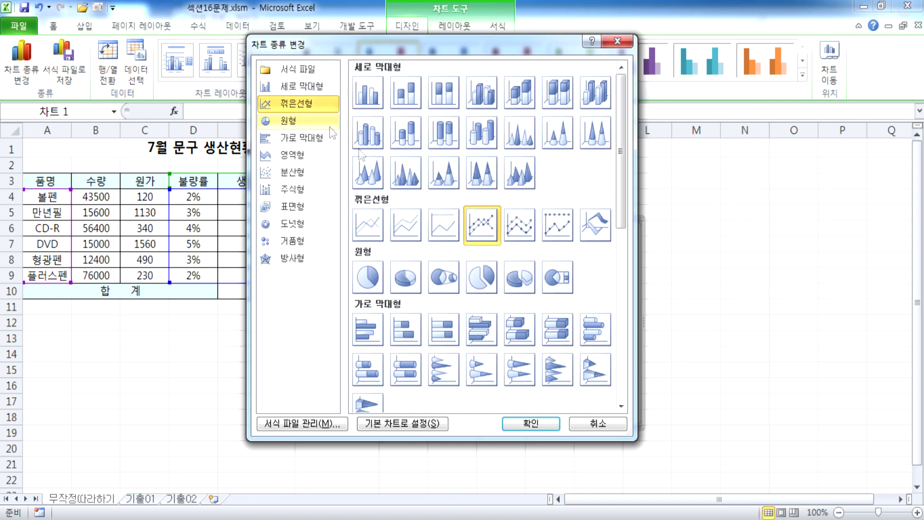
pyautogui.click(532, 423)
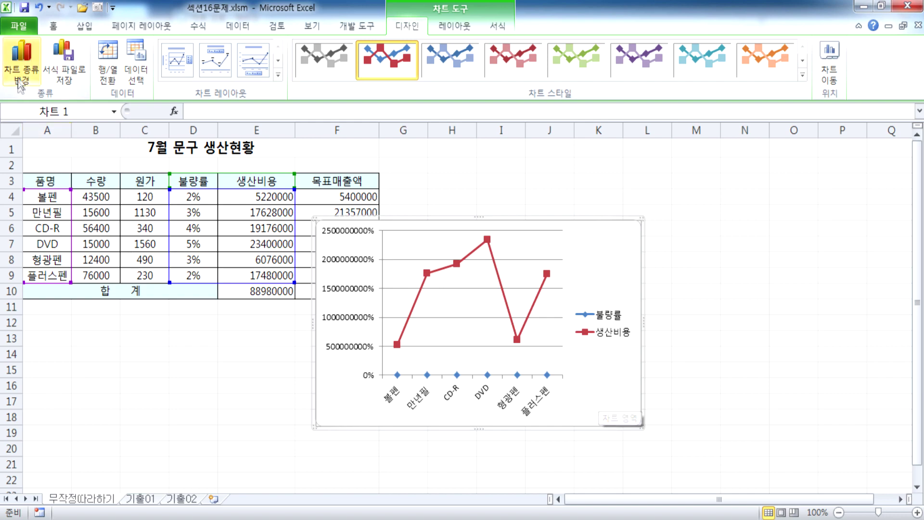
# Change the whole chart back to a clustered column chart (세로 막대형)
pyautogui.click(22, 63)
pyautogui.click(298, 86)
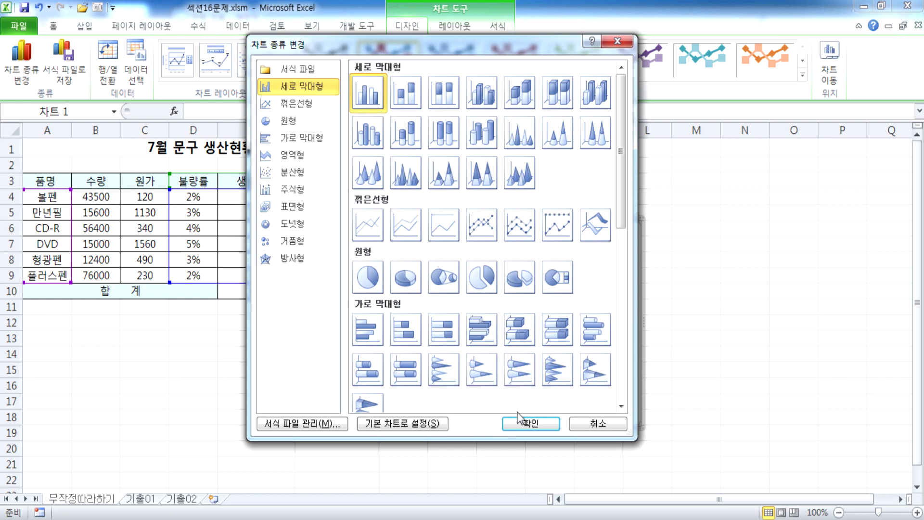
pyautogui.click(531, 423)
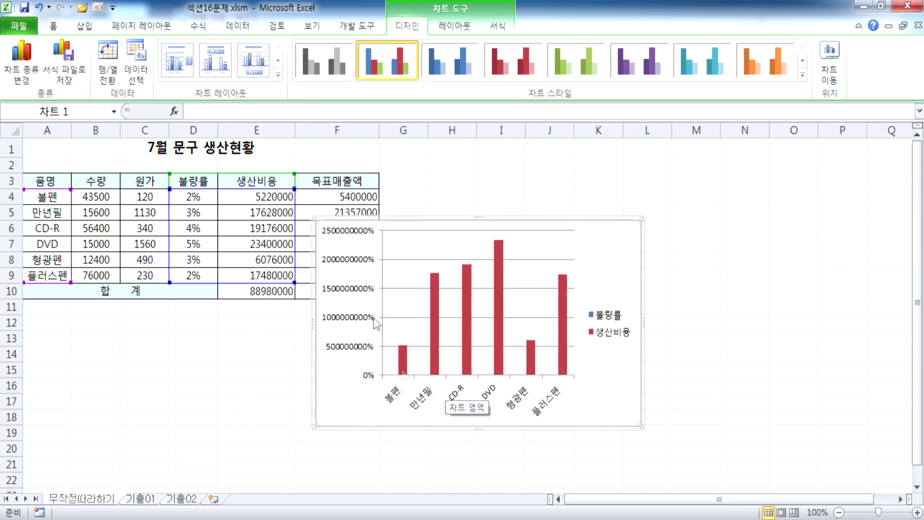
# Change only the 생산비용 series to a line with markers (꺾은선형), keeping 불량률 as columns
pyautogui.click(499, 301)
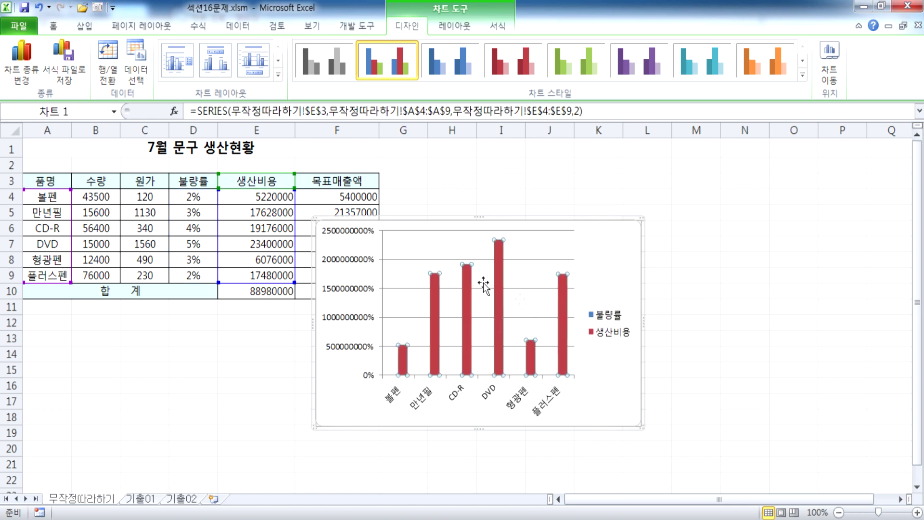
pyautogui.click(27, 71)
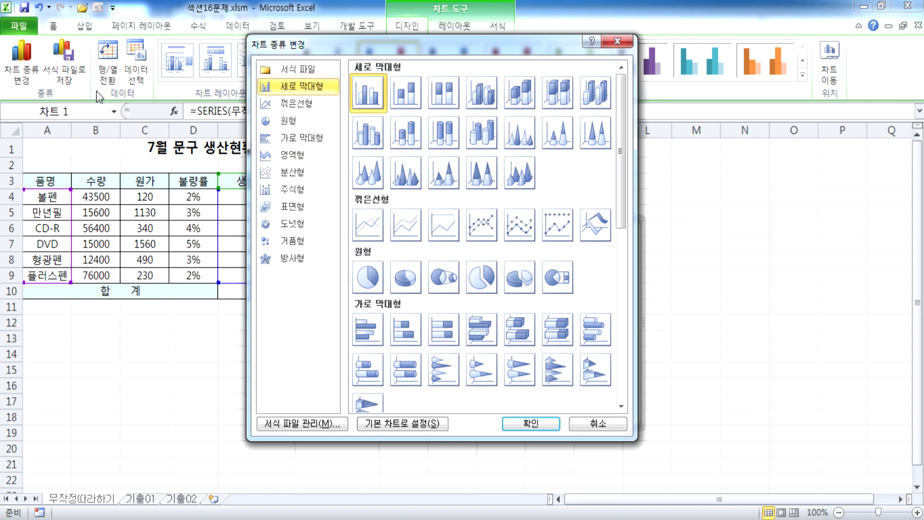
pyautogui.click(286, 102)
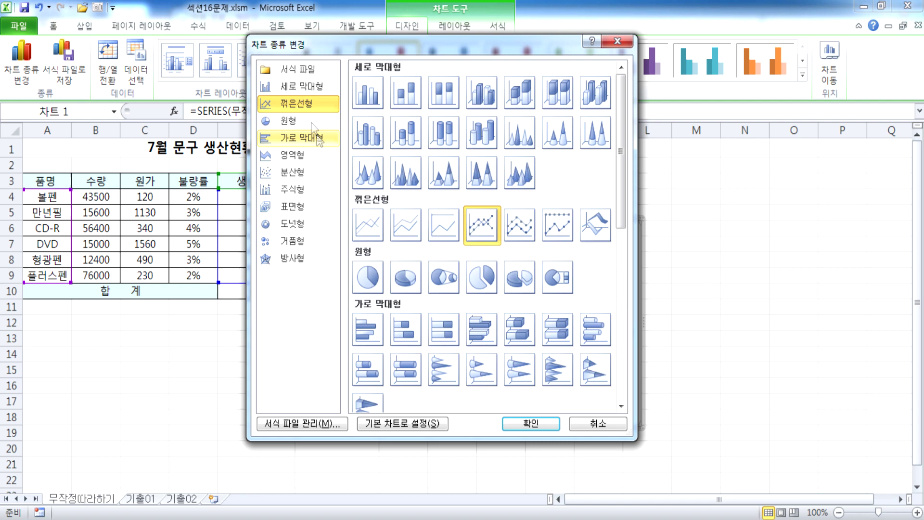
pyautogui.click(290, 120)
pyautogui.click(291, 104)
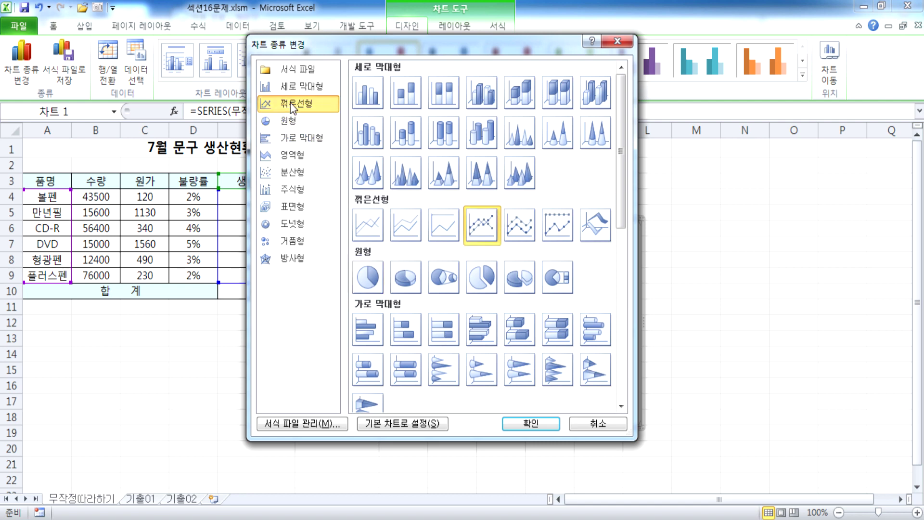
pyautogui.click(290, 120)
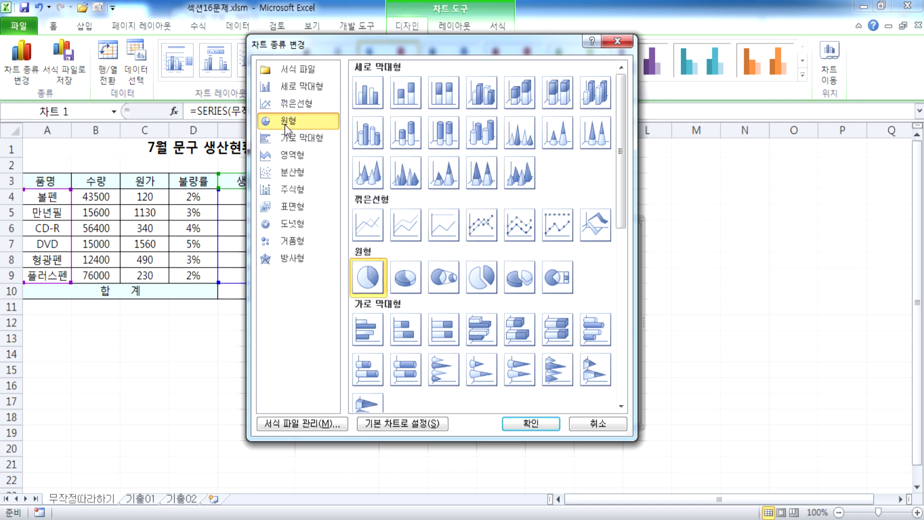
pyautogui.click(485, 227)
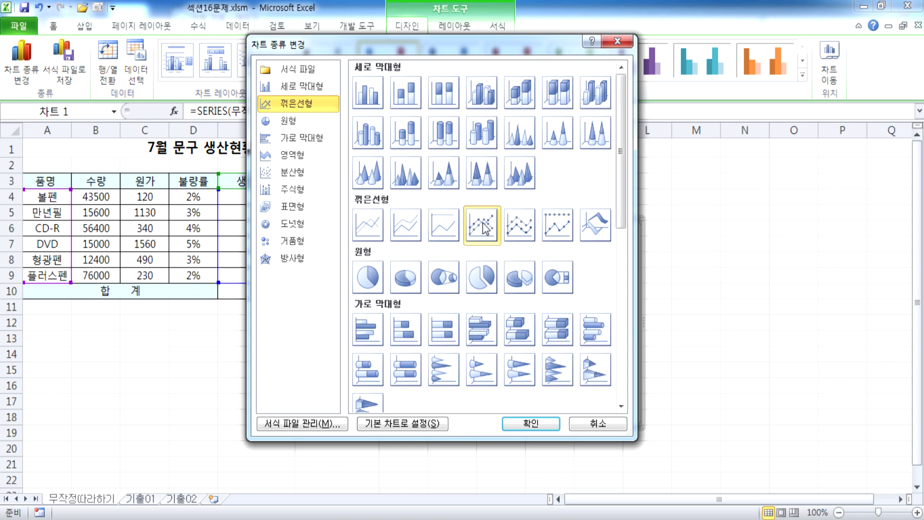
pyautogui.click(528, 424)
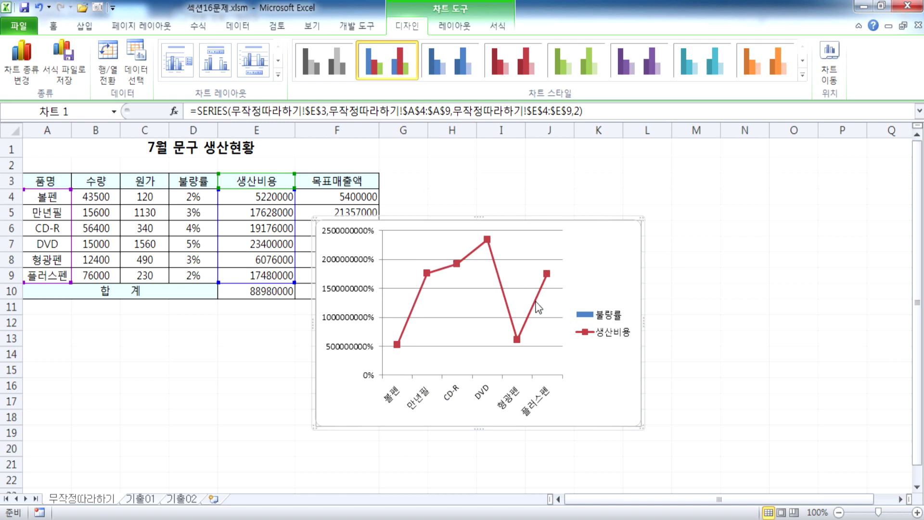
# Look at the format settings of the 생산비용 line series and close them without changing anything
pyautogui.moveTo(538, 307)
pyautogui.moveTo(509, 309)
pyautogui.moveTo(502, 288)
pyautogui.doubleClick(502, 287)
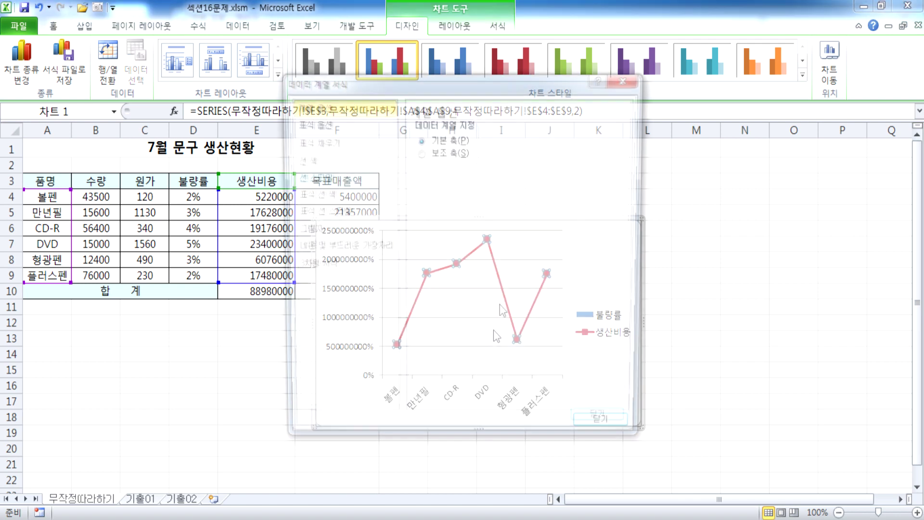
pyautogui.moveTo(418, 82); pyautogui.dragTo(207, 85)
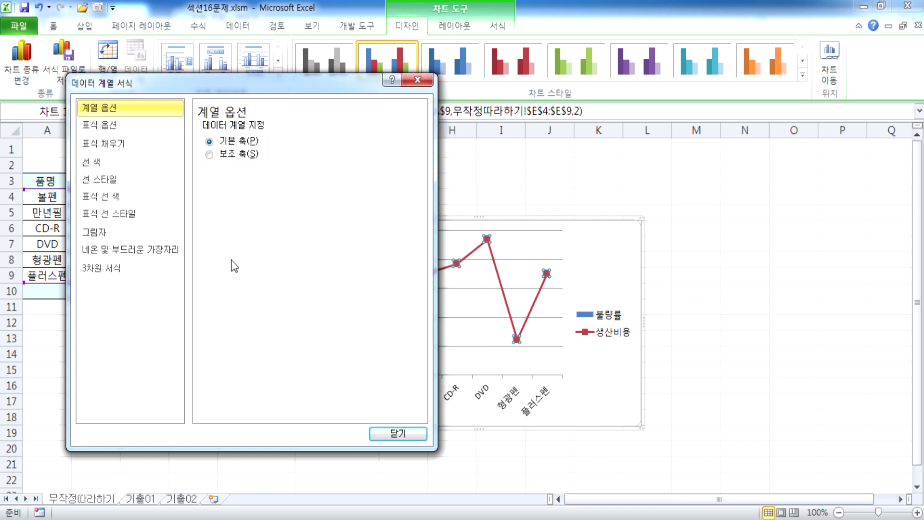
pyautogui.click(418, 79)
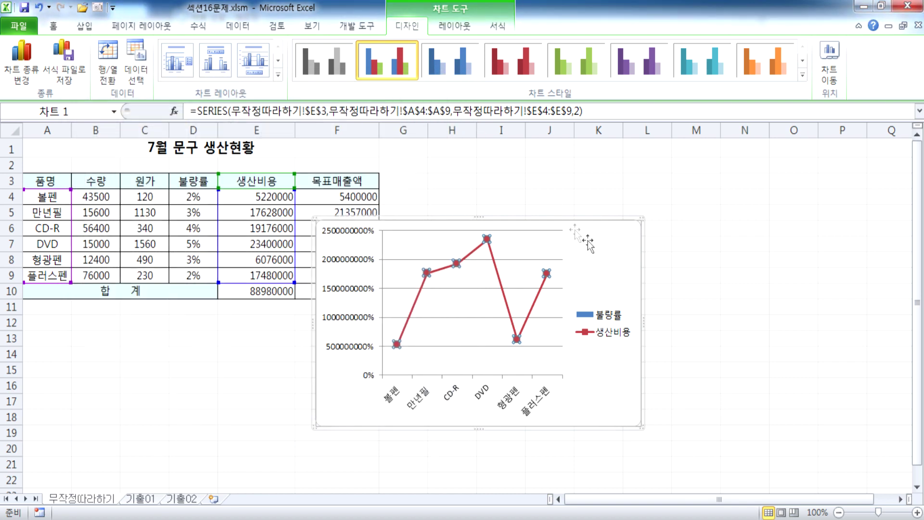
# Compare the format settings offered for the chart area, the line series, the legend, the major gridlines and the vertical axis
pyautogui.doubleClick(610, 255)
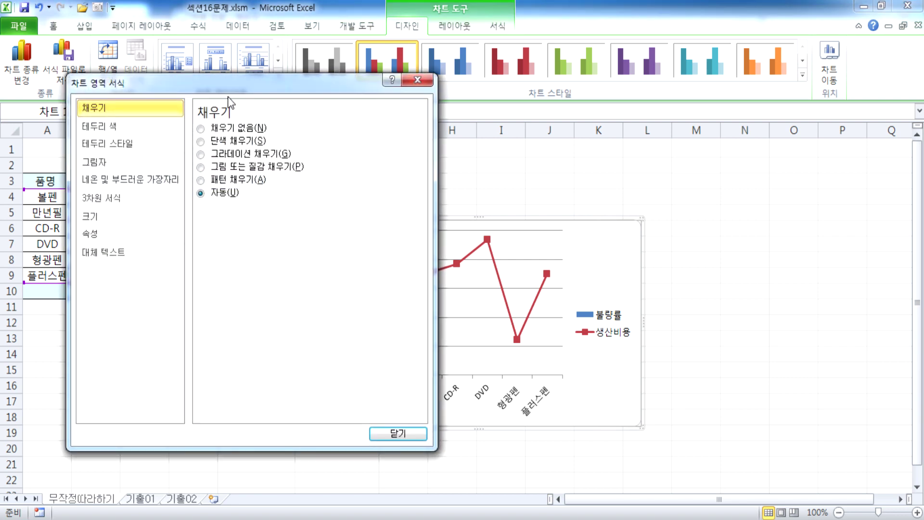
pyautogui.moveTo(203, 91); pyautogui.dragTo(163, 75)
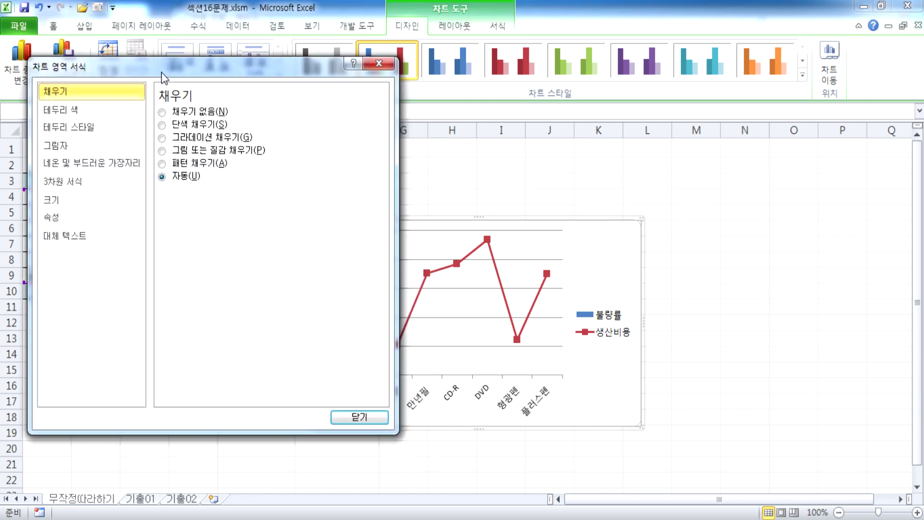
pyautogui.click(540, 295)
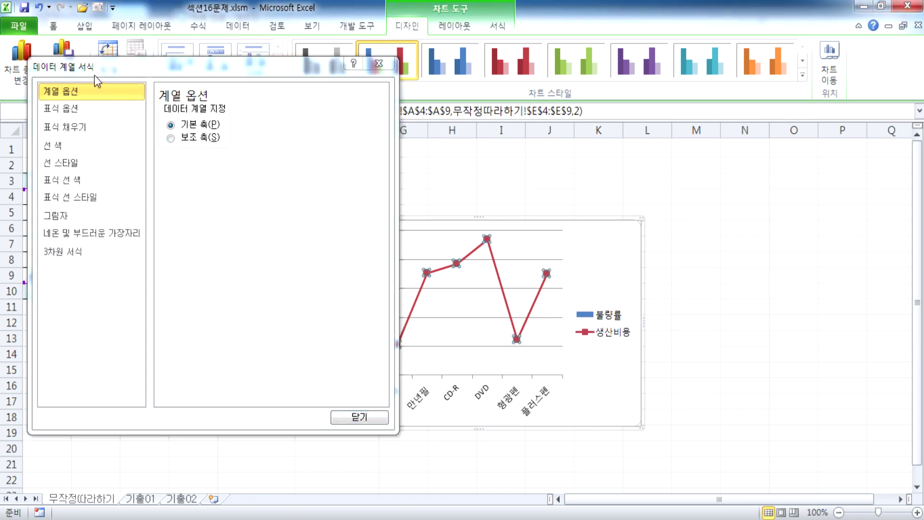
pyautogui.click(611, 324)
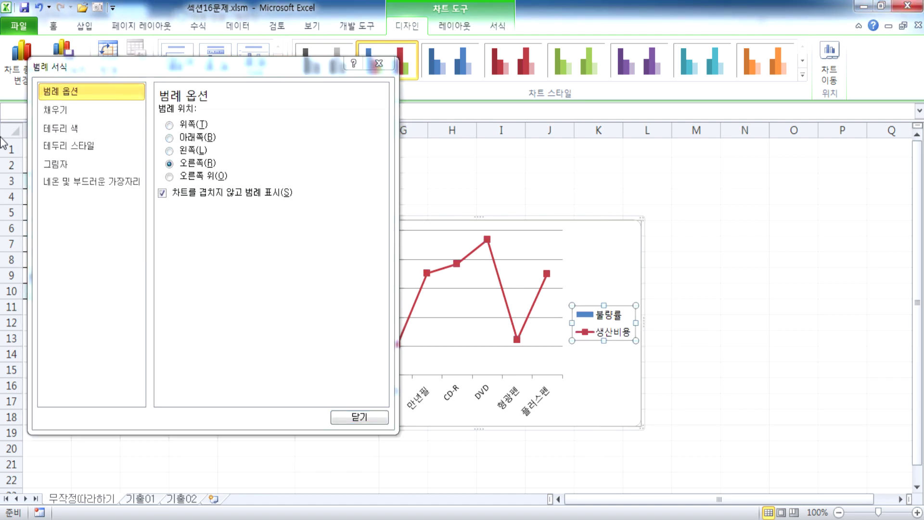
pyautogui.click(455, 288)
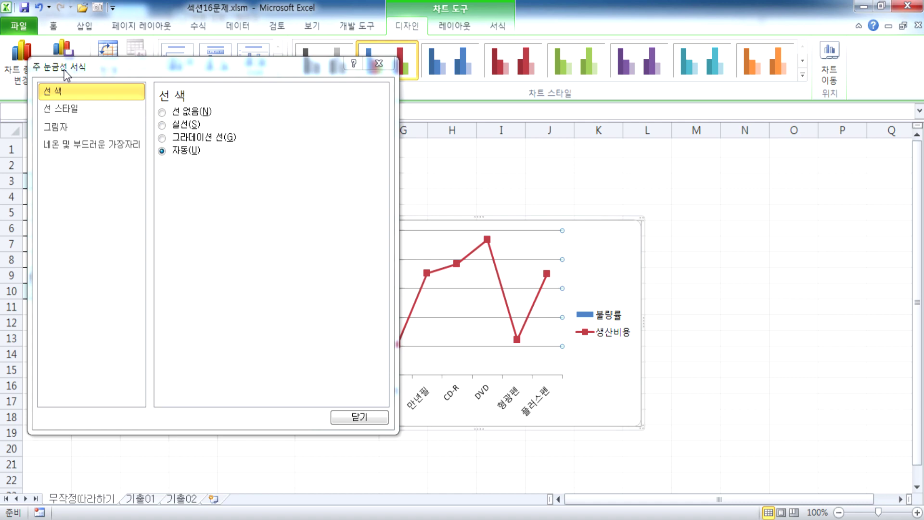
pyautogui.moveTo(188, 69); pyautogui.dragTo(687, 111)
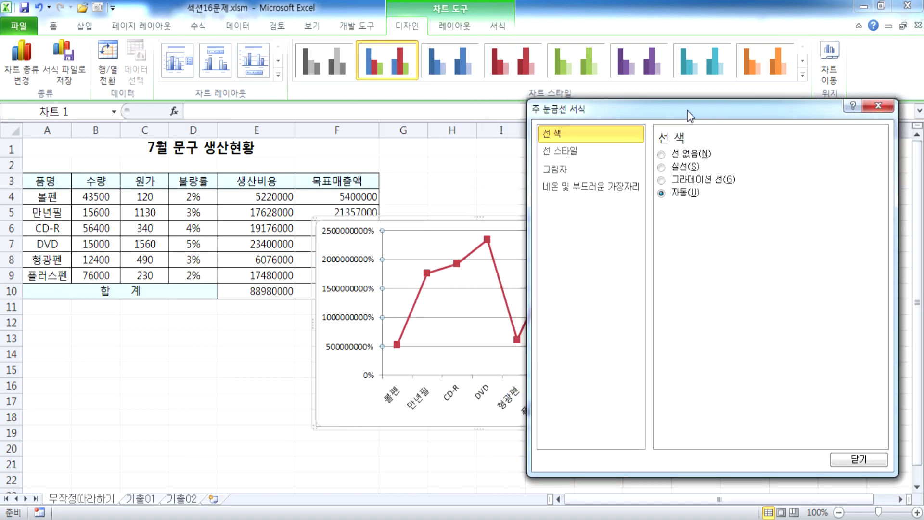
pyautogui.click(360, 263)
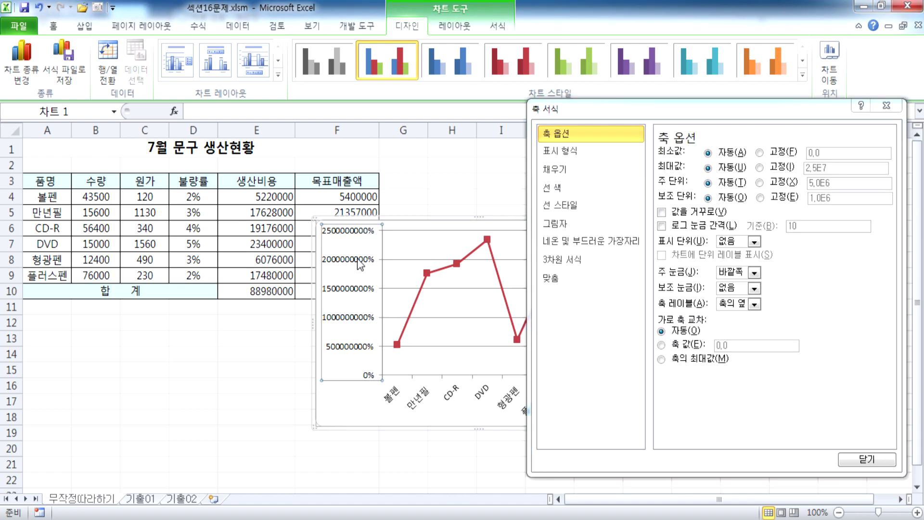
# Plot the 생산비용 line series on the secondary axis (보조 축) and close the format settings
pyautogui.click(499, 284)
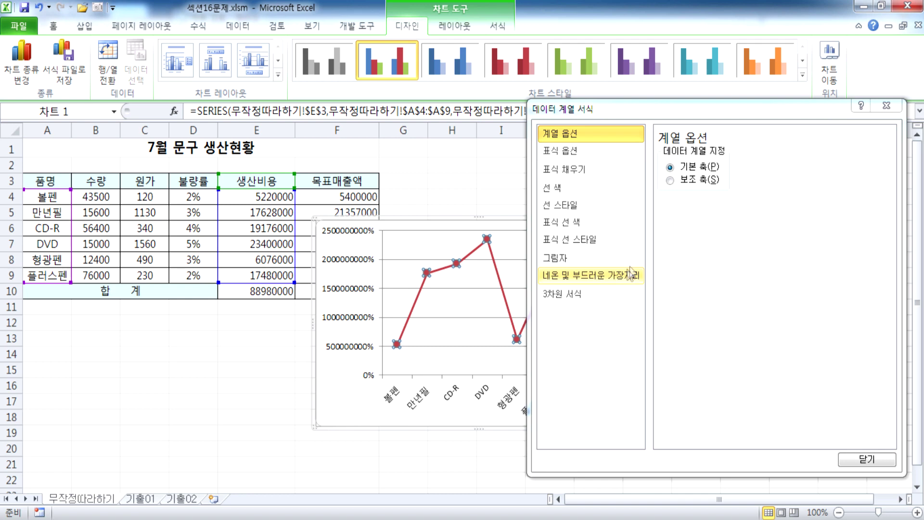
pyautogui.click(670, 180)
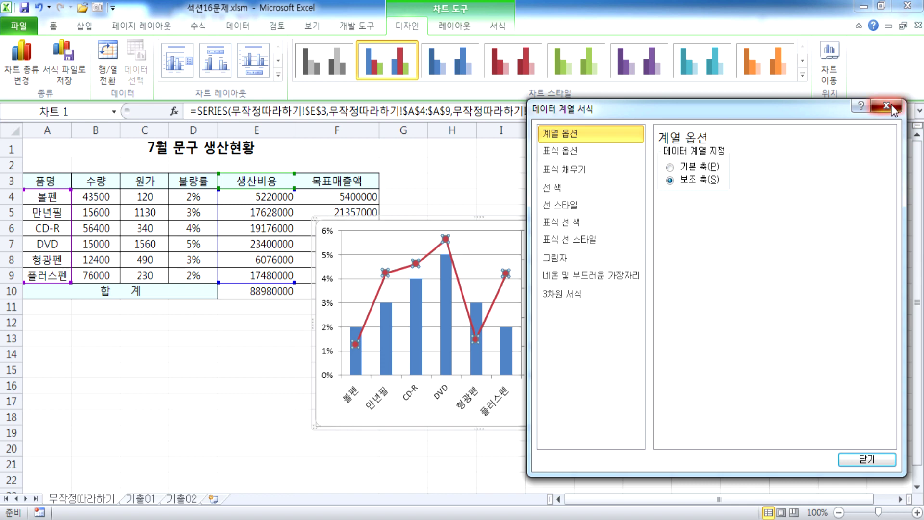
pyautogui.click(887, 106)
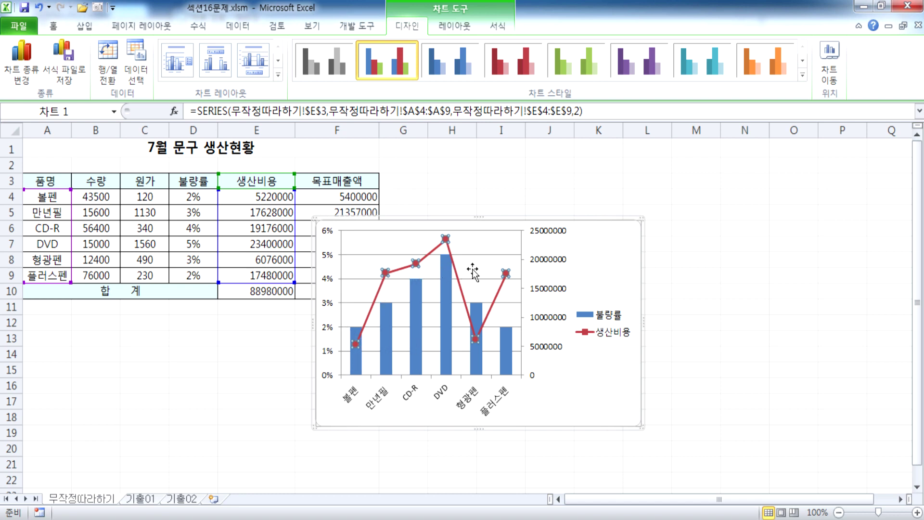
# Open the legend's format settings and set its position to the top of the chart (위쪽)
pyautogui.click(610, 401)
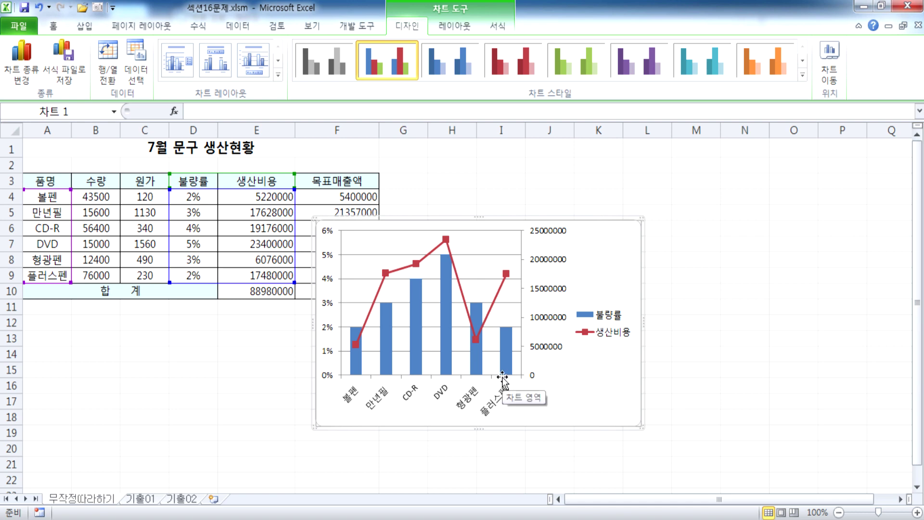
pyautogui.click(610, 321)
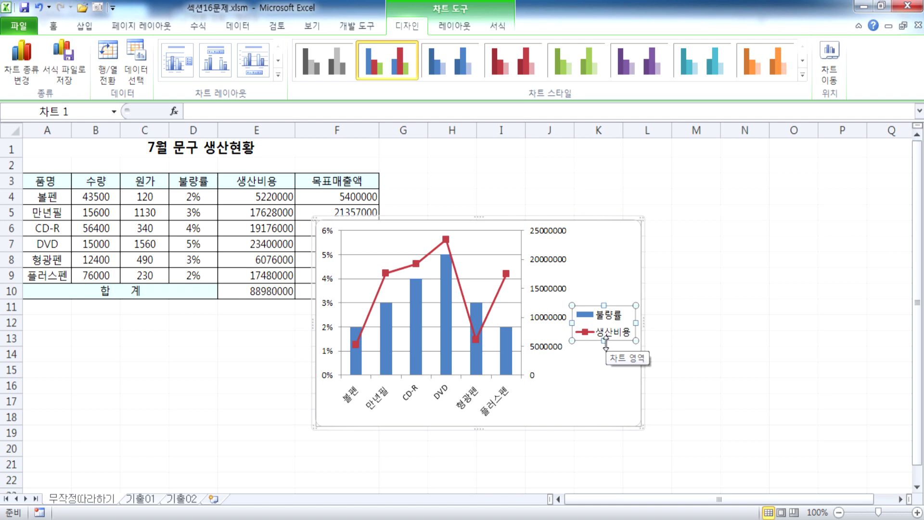
pyautogui.click(610, 371)
pyautogui.doubleClick(614, 335)
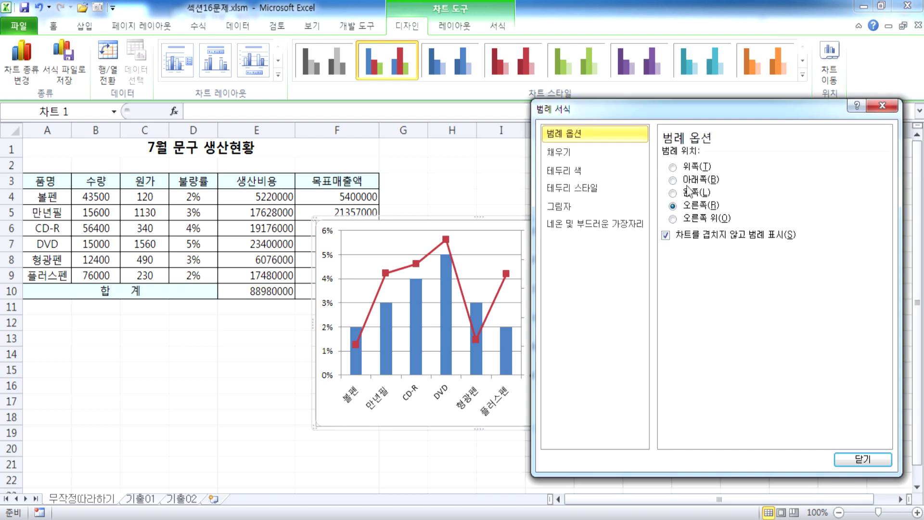
pyautogui.click(690, 169)
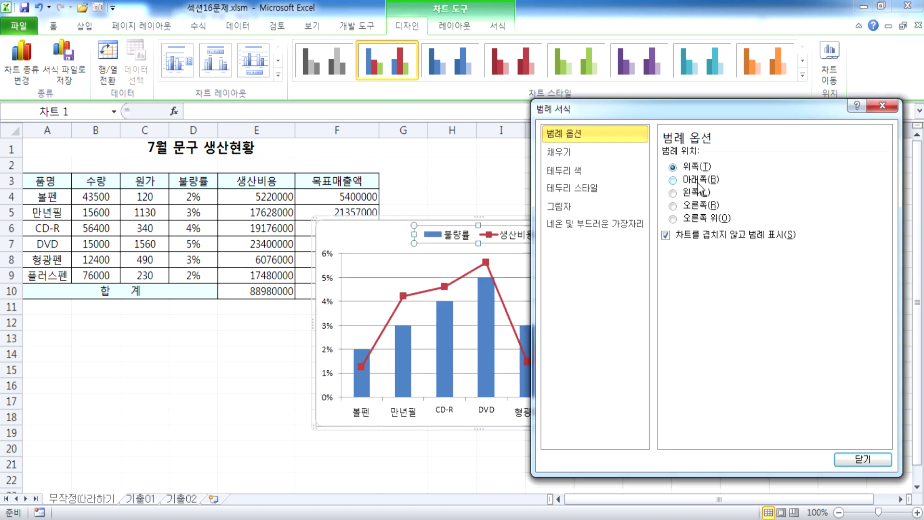
pyautogui.click(701, 186)
pyautogui.click(688, 169)
# Move the chart down and to the left so its upper edge lies over row 8, from about column B to G
pyautogui.moveTo(633, 111); pyautogui.dragTo(730, 111)
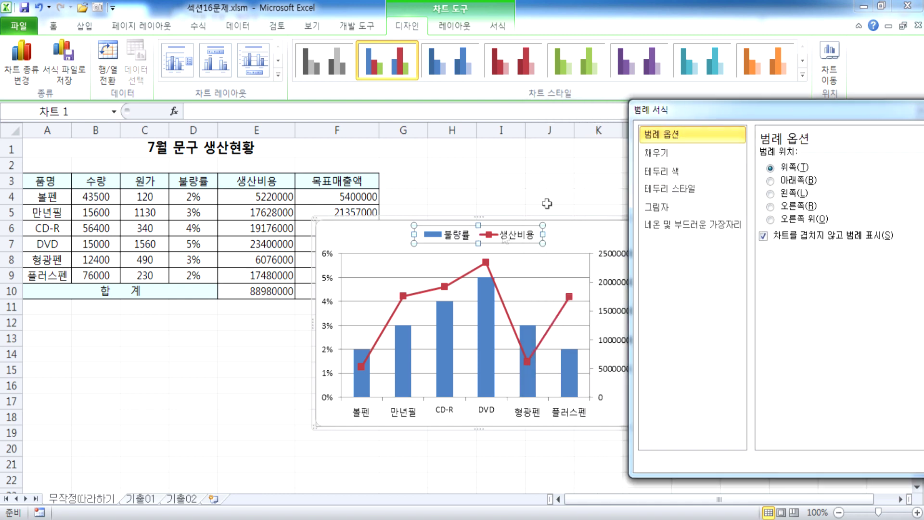
pyautogui.click(347, 225)
pyautogui.moveTo(347, 226); pyautogui.dragTo(109, 263)
pyautogui.moveTo(701, 118); pyautogui.dragTo(550, 138)
# Try the legend at the right, top and bottom, set it to the right (오른쪽), and close the legend settings
pyautogui.click(272, 275)
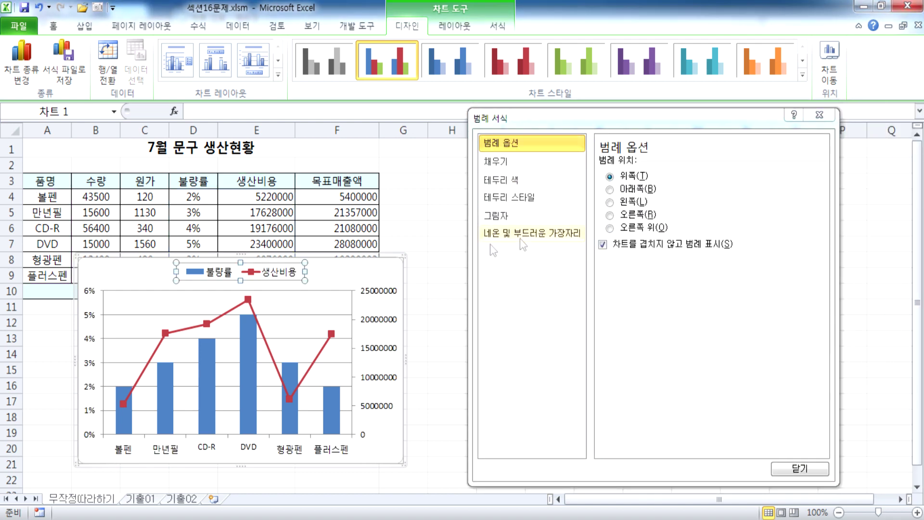
pyautogui.click(626, 214)
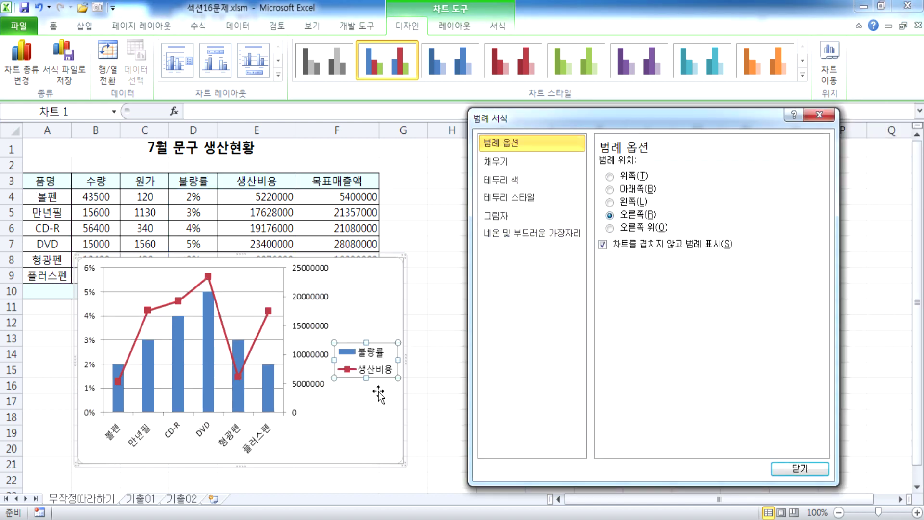
pyautogui.click(625, 176)
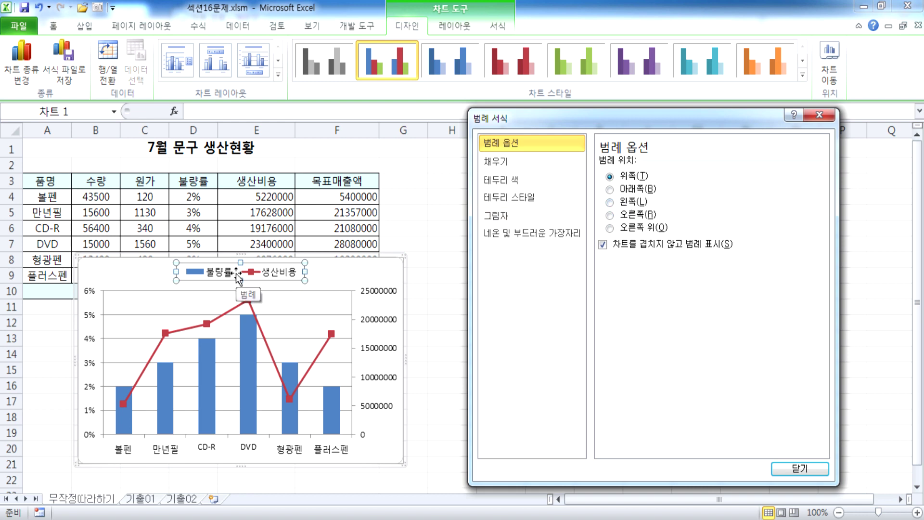
pyautogui.click(632, 194)
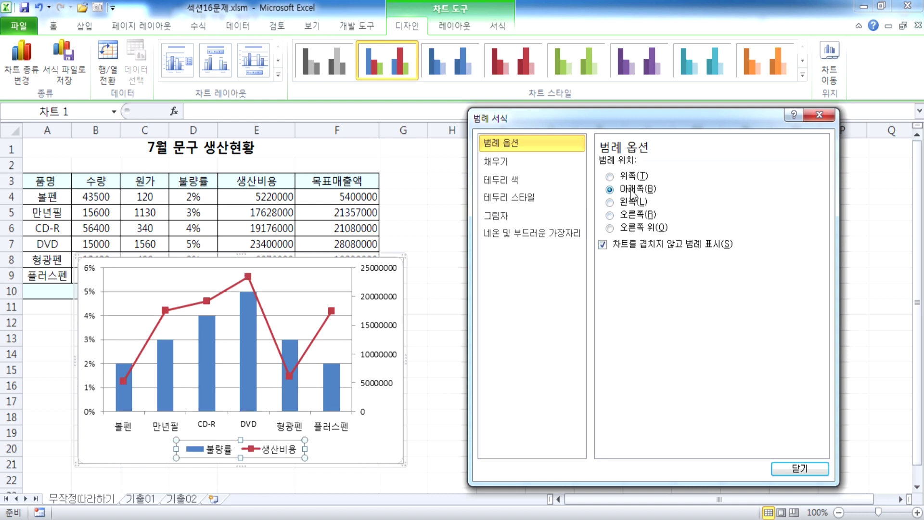
pyautogui.click(628, 215)
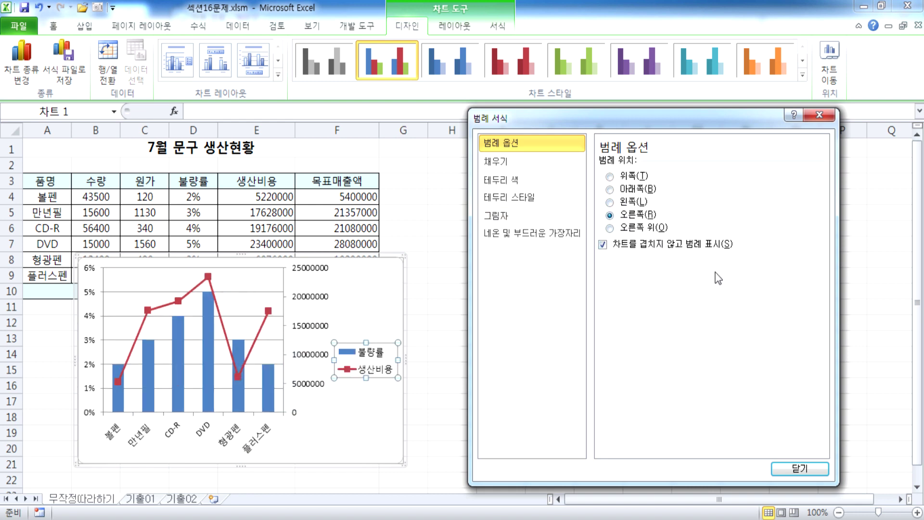
pyautogui.click(820, 116)
# Select the chart and apply the layout option that displays the legend at the top (위쪽에 범례 표시)
pyautogui.click(386, 305)
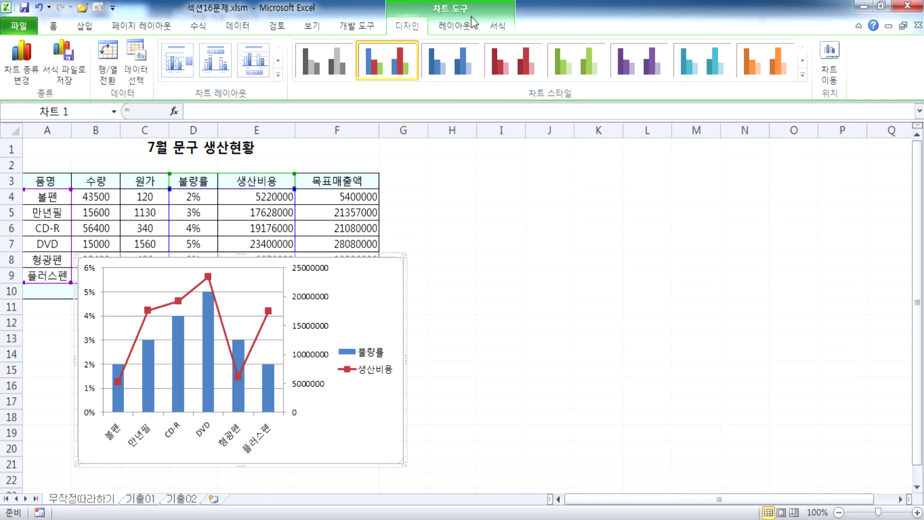
pyautogui.click(458, 27)
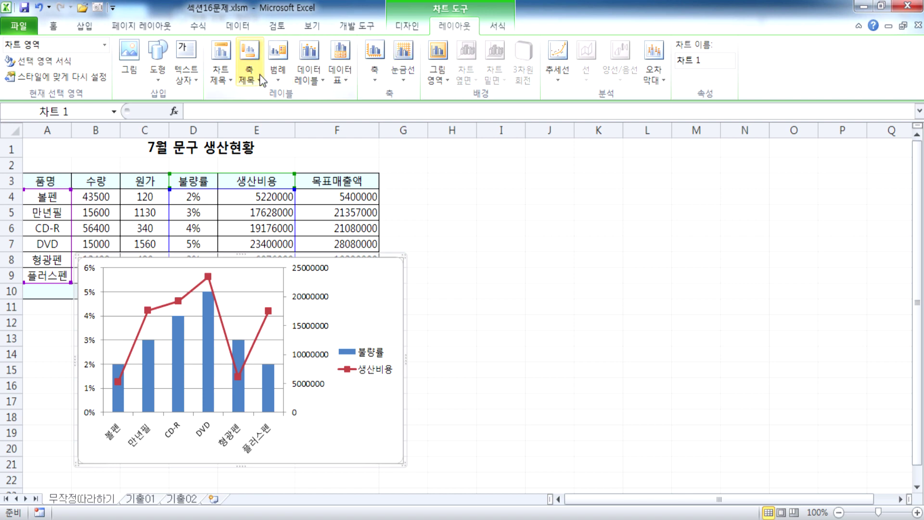
pyautogui.click(278, 70)
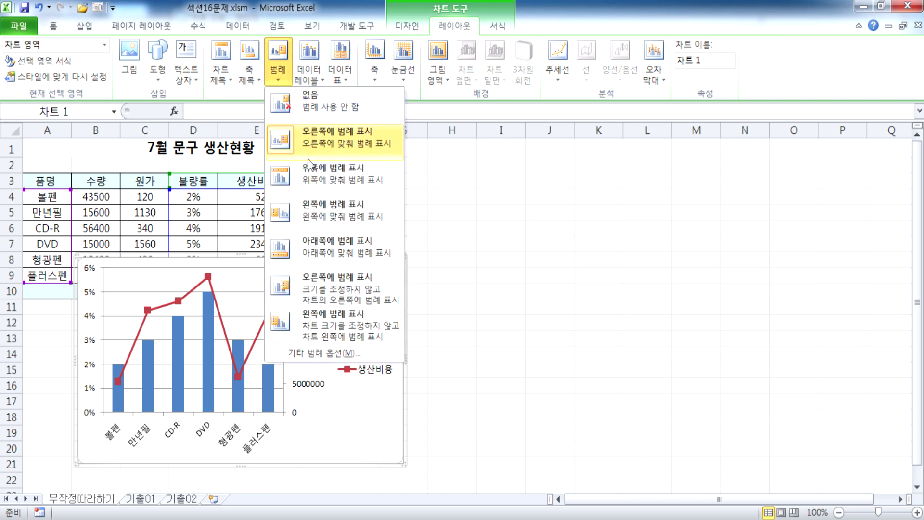
pyautogui.click(305, 175)
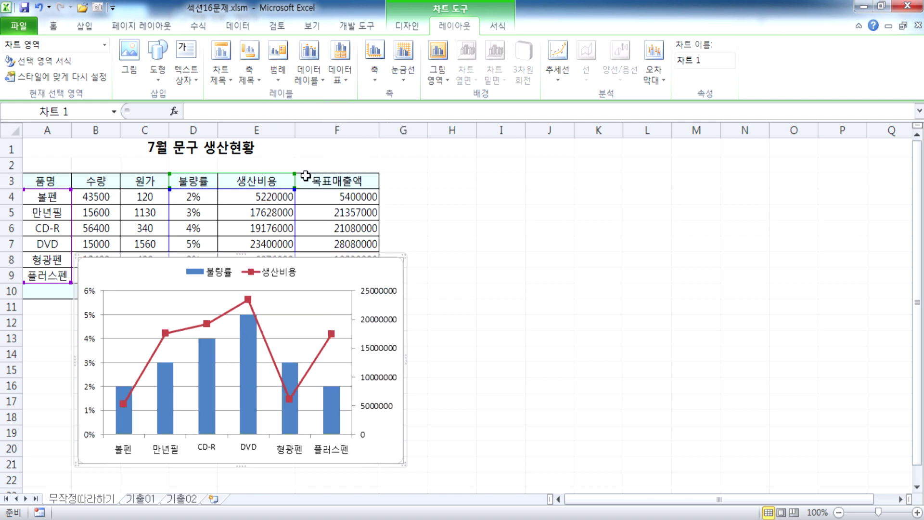
# Apply the legend option that shows the legend at the right of the chart without resizing it (오른쪽에 범례 표시)
pyautogui.click(309, 72)
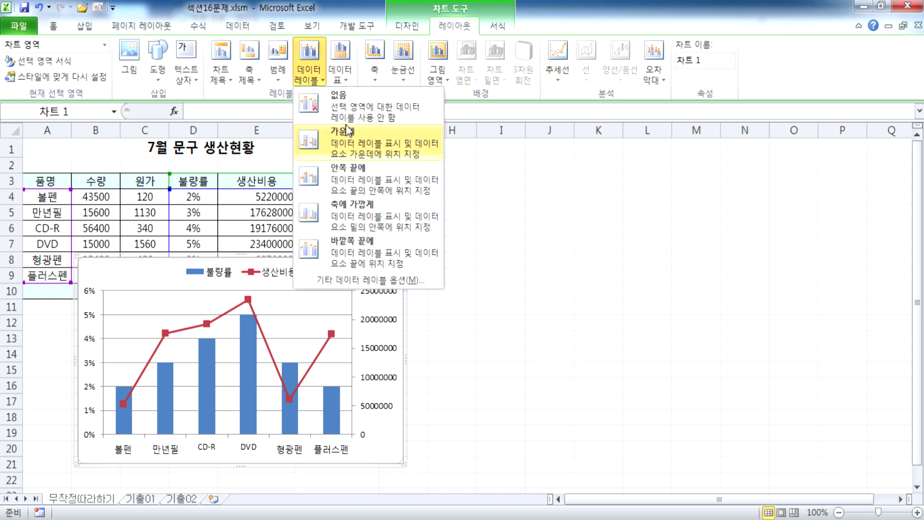
pyautogui.click(278, 72)
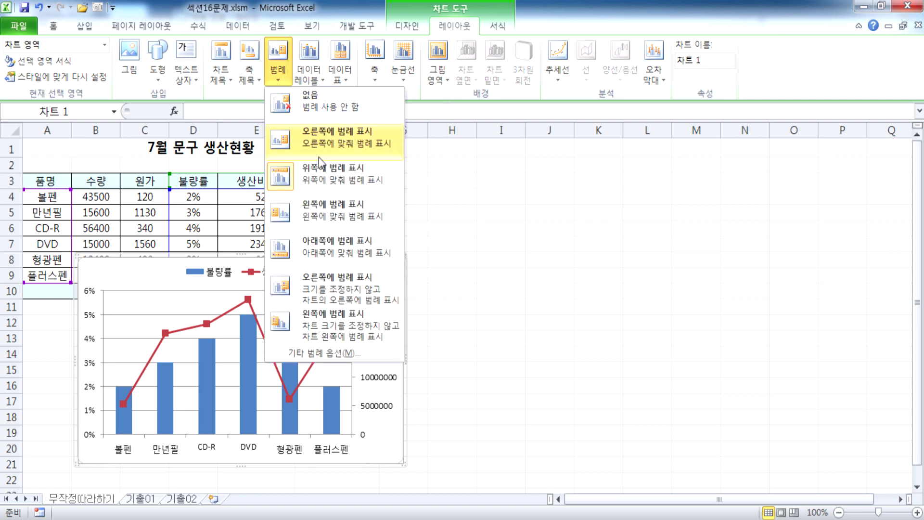
pyautogui.click(320, 278)
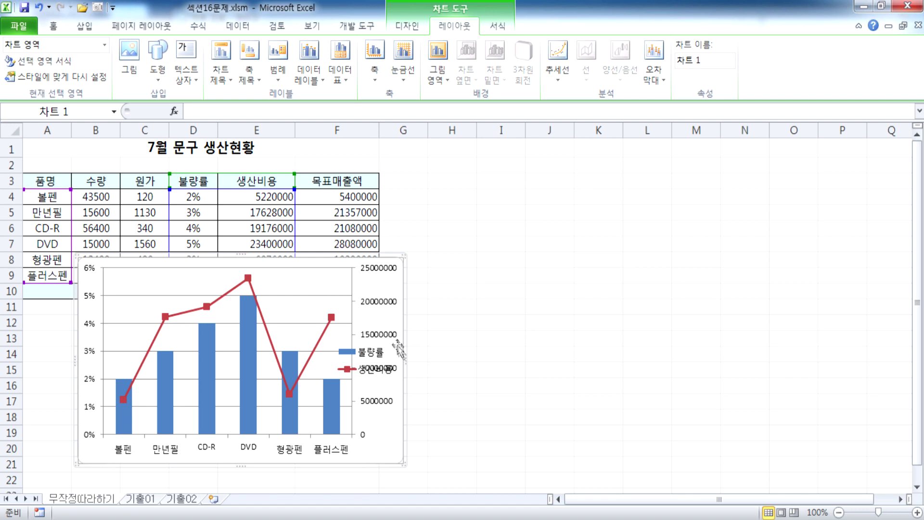
pyautogui.click(282, 78)
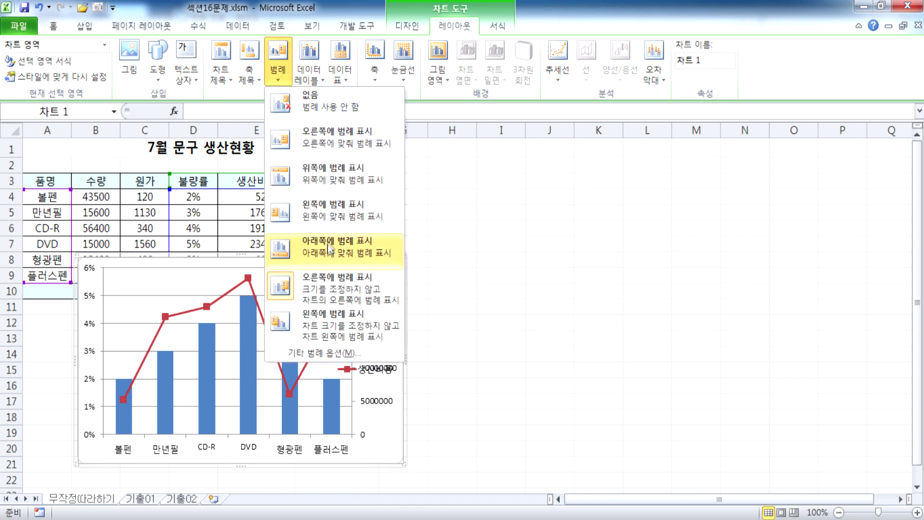
pyautogui.click(330, 285)
# In the legend's format settings, try the top (위쪽), set the position to the right (오른쪽), and close the settings
pyautogui.doubleClick(374, 356)
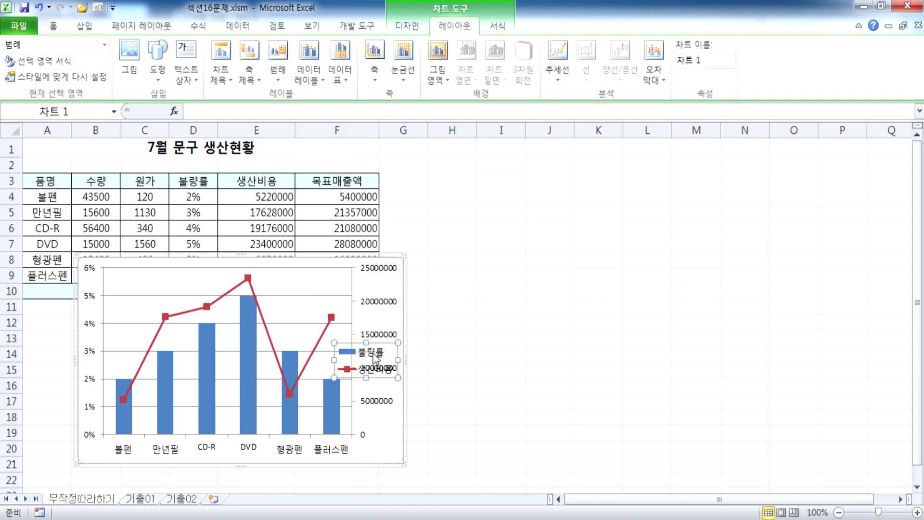
pyautogui.click(629, 176)
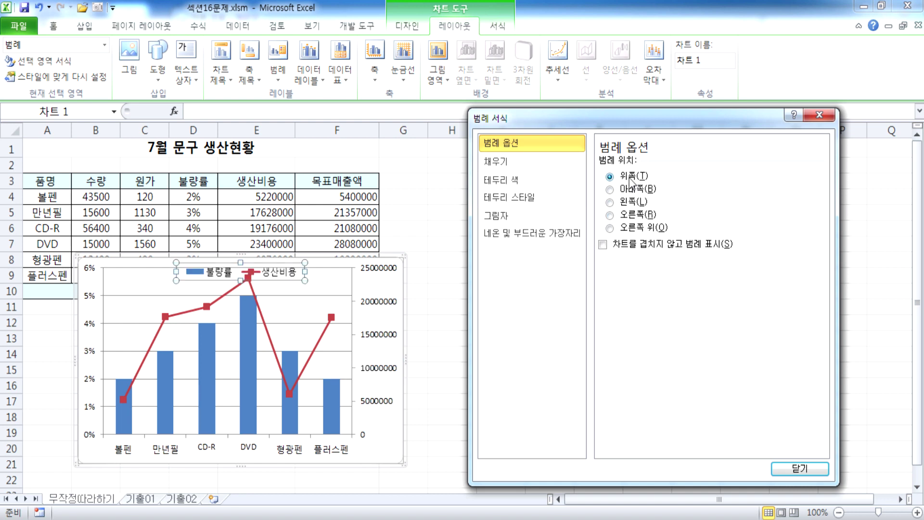
pyautogui.click(631, 217)
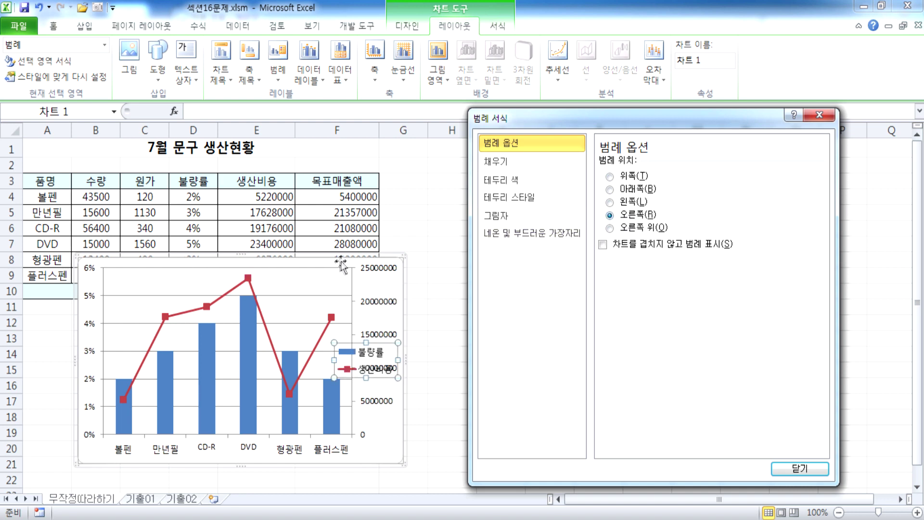
pyautogui.click(819, 114)
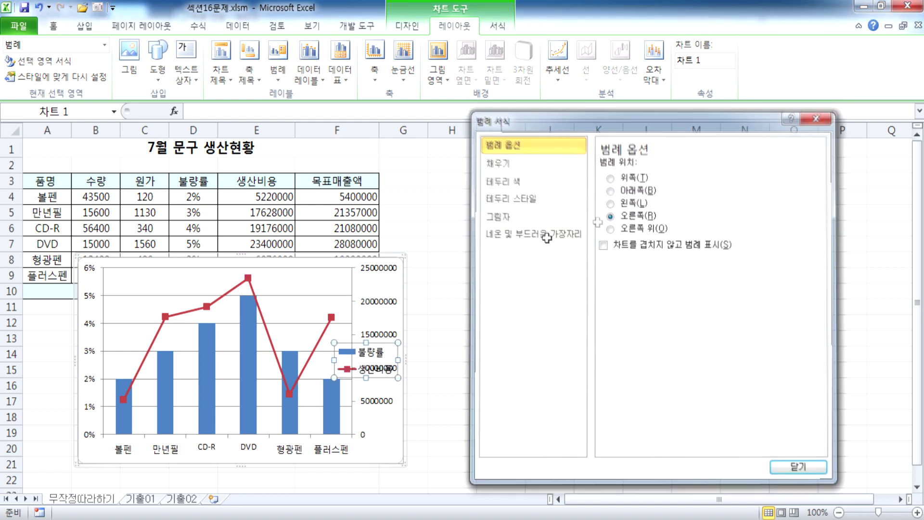
# Move the chart beside the table, and undo that move together with the recent legend changes
pyautogui.moveTo(359, 261); pyautogui.dragTo(686, 166)
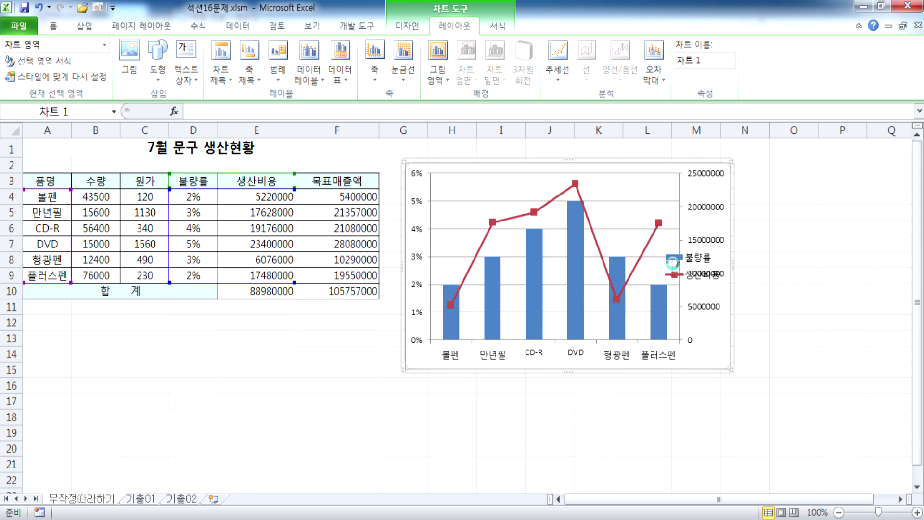
pyautogui.hotkey('ctrl', 'z')
pyautogui.hotkey('ctrl', 'z')
pyautogui.hotkey('ctrl', 'z')
pyautogui.hotkey('ctrl', 'z')
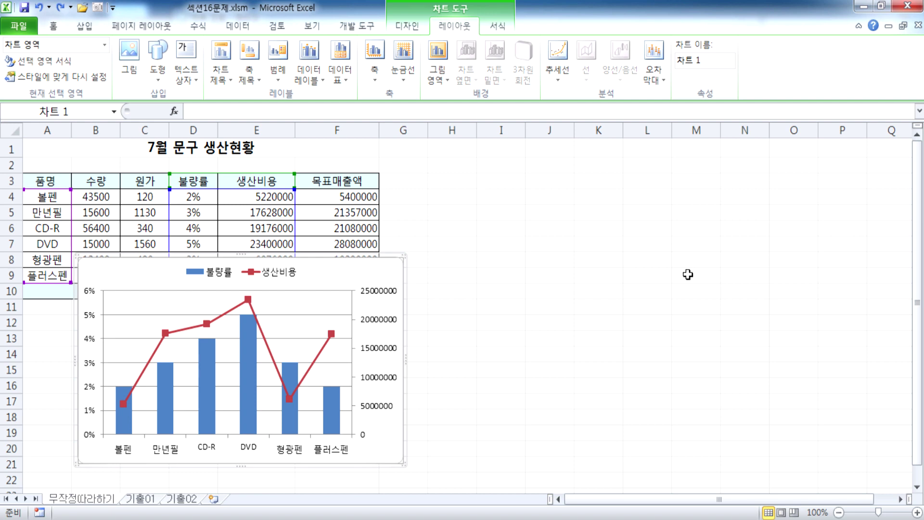
pyautogui.hotkey('ctrl', 'z')
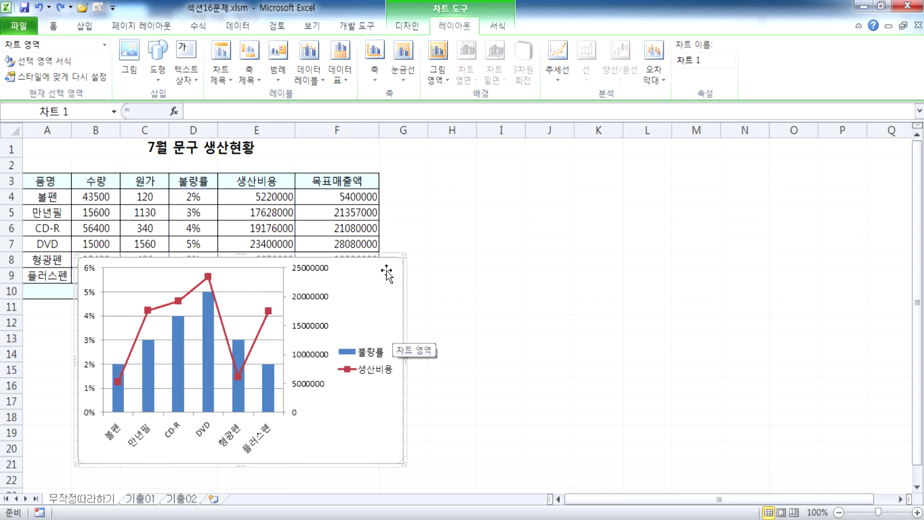
# Move the chart beside the table, from about column G to M, try its legend at the top (위쪽), and set it to the right (오른쪽)
pyautogui.moveTo(388, 255); pyautogui.dragTo(727, 158)
pyautogui.click(705, 276)
pyautogui.doubleClick(705, 276)
pyautogui.moveTo(661, 122); pyautogui.dragTo(216, 124)
pyautogui.click(169, 181)
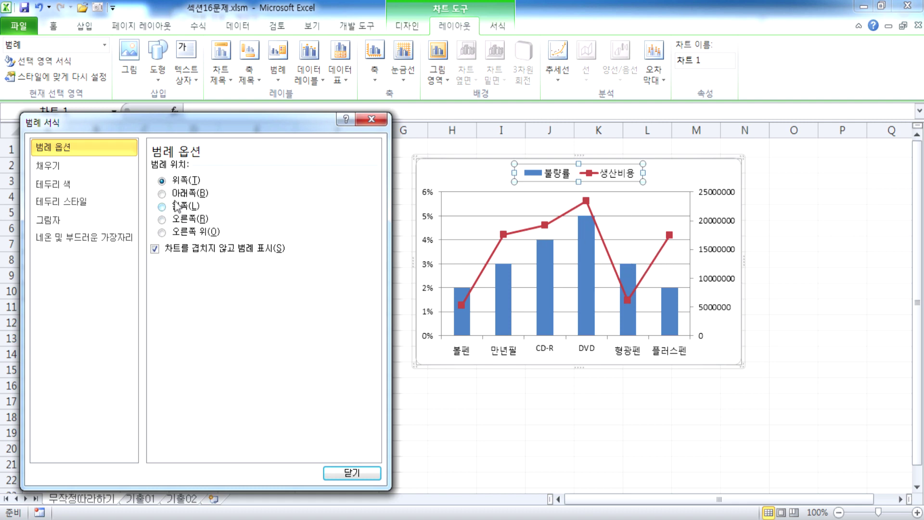
pyautogui.click(185, 222)
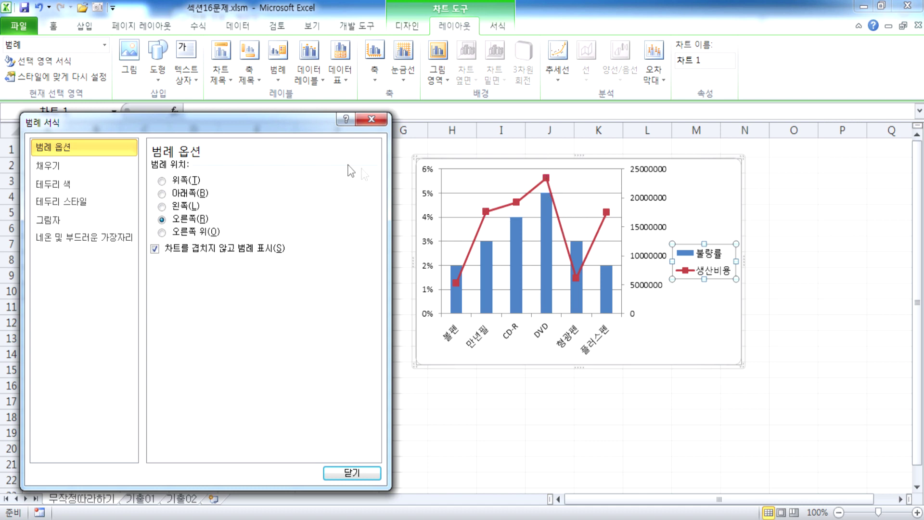
pyautogui.click(371, 120)
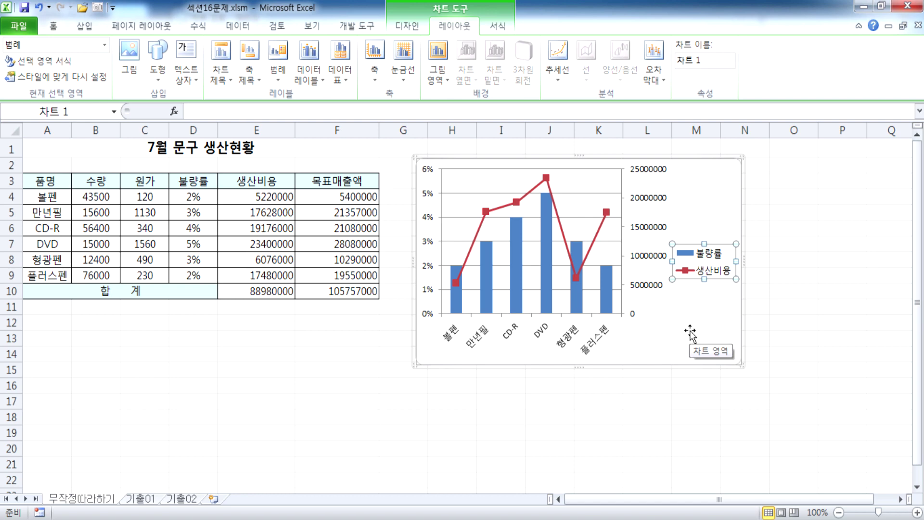
pyautogui.click(709, 198)
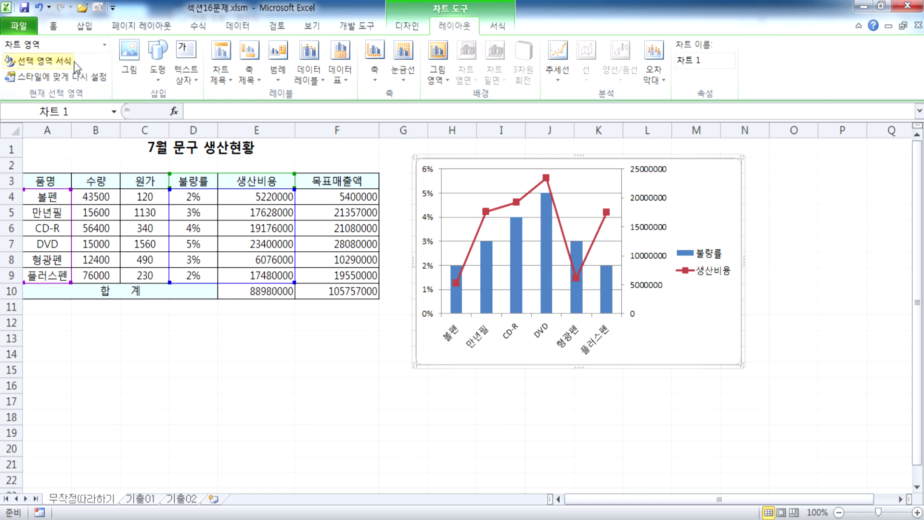
pyautogui.click(406, 26)
pyautogui.click(22, 62)
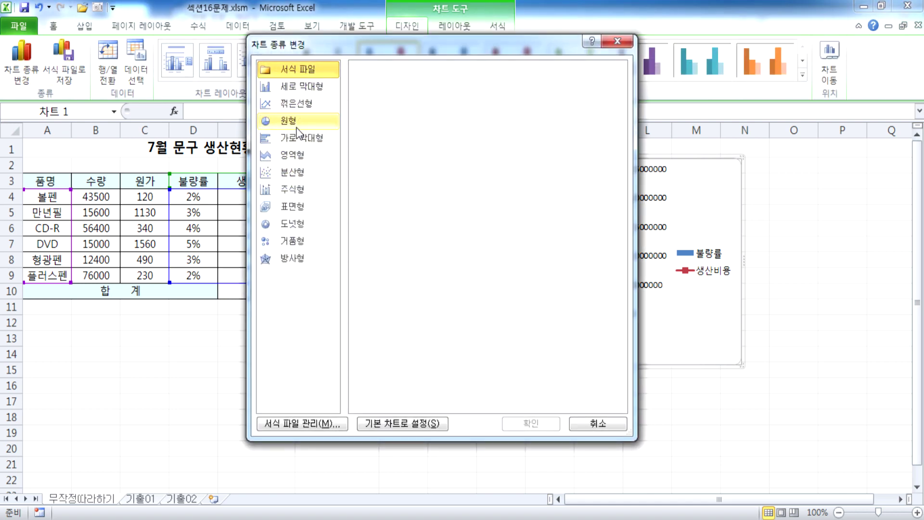
pyautogui.click(299, 138)
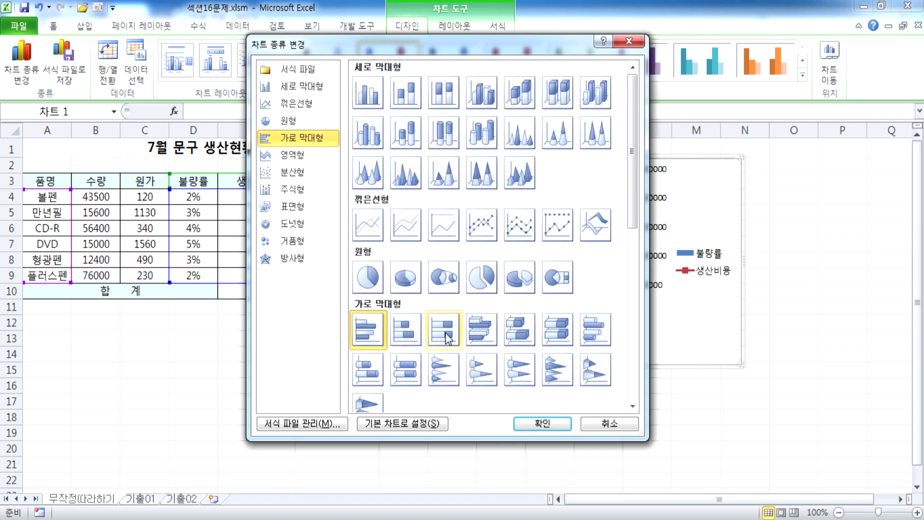
pyautogui.press('Escape')
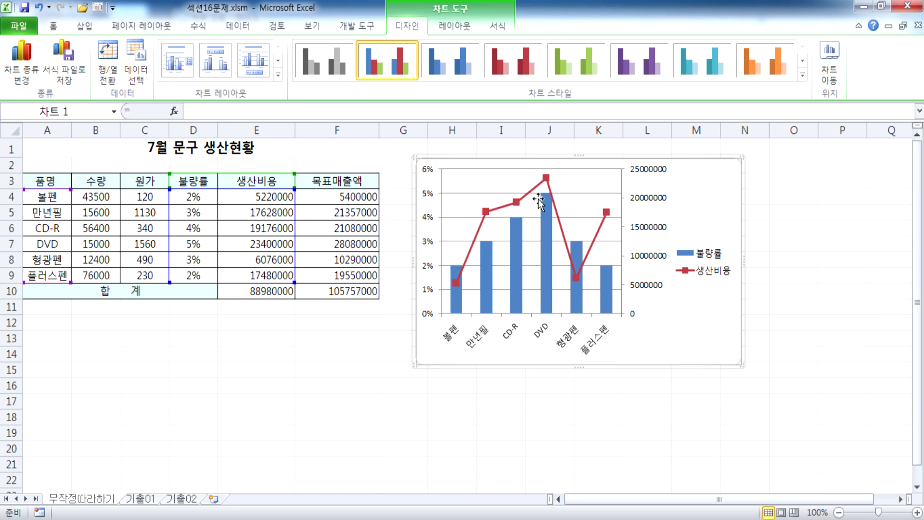
# Move the chart below the table, enlarge it slightly, and align its upper-left corner with cell C13
pyautogui.moveTo(560, 158); pyautogui.dragTo(454, 220)
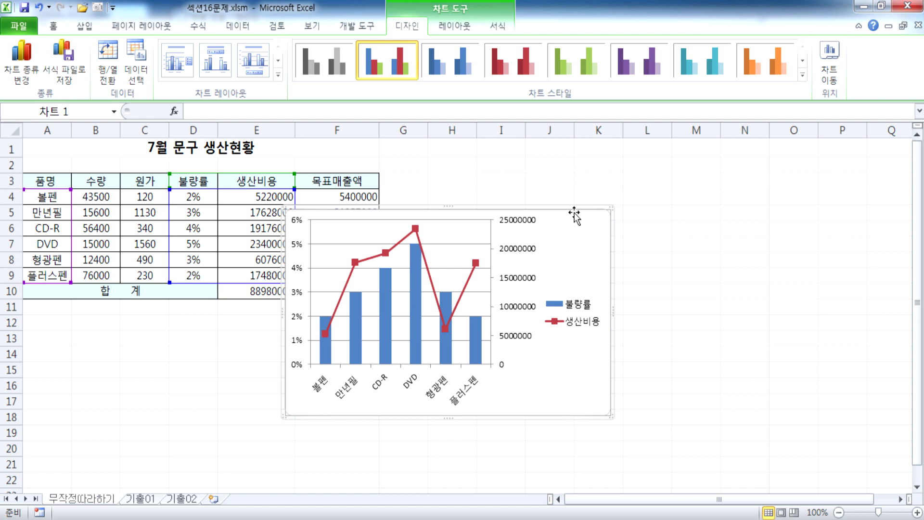
pyautogui.moveTo(575, 209); pyautogui.dragTo(549, 339)
pyautogui.scroll(-2, 594, 212)
pyautogui.moveTo(561, 239); pyautogui.dragTo(437, 250)
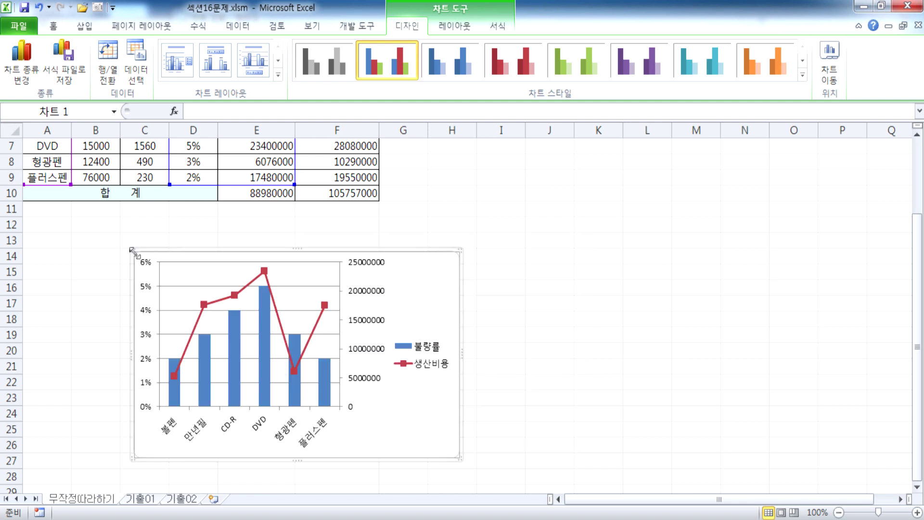
pyautogui.moveTo(130, 251); pyautogui.dragTo(135, 232)
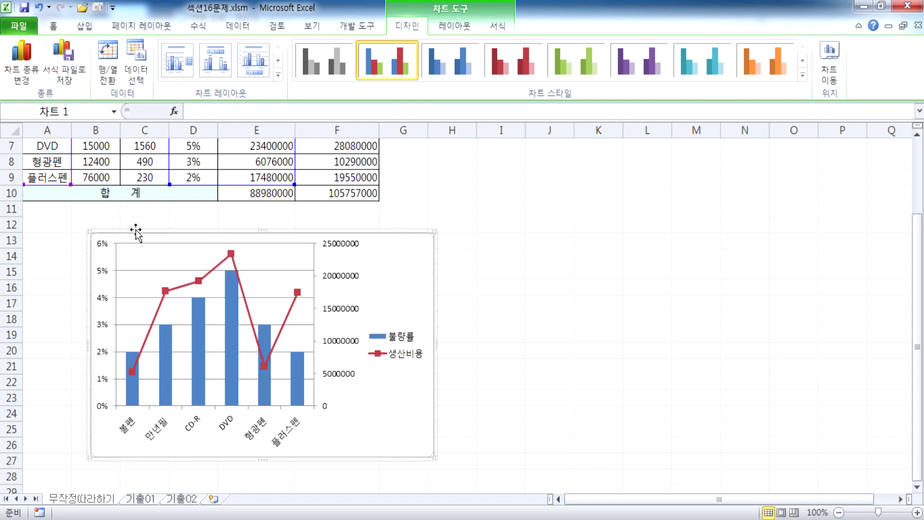
pyautogui.moveTo(136, 233); pyautogui.dragTo(167, 235)
pyautogui.click(126, 222)
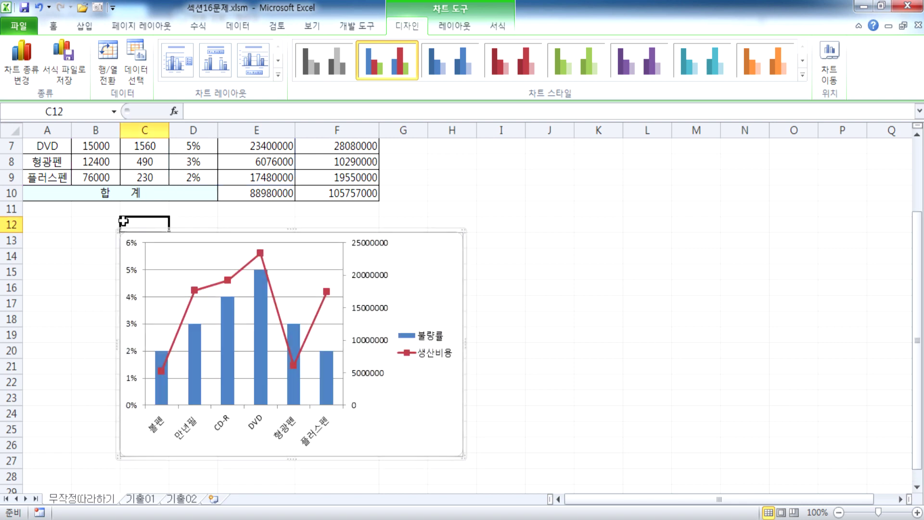
pyautogui.click(100, 225)
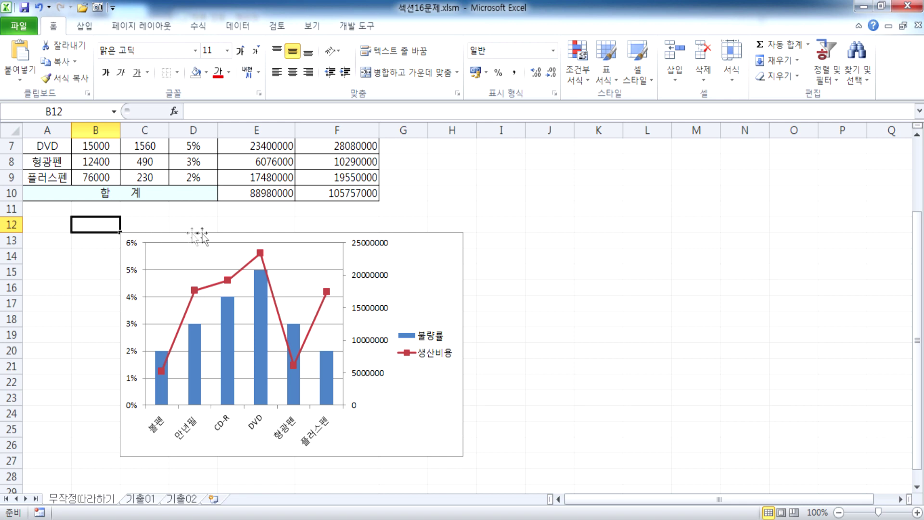
# Move the chart's upper-left corner to cell A13 and resize it to fit cells A13:F27
pyautogui.click(422, 238)
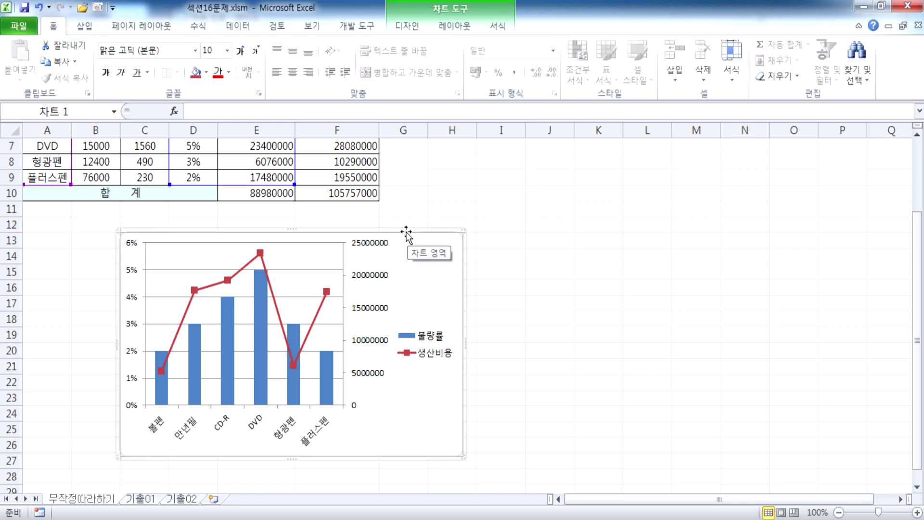
pyautogui.moveTo(406, 233); pyautogui.dragTo(51, 230)
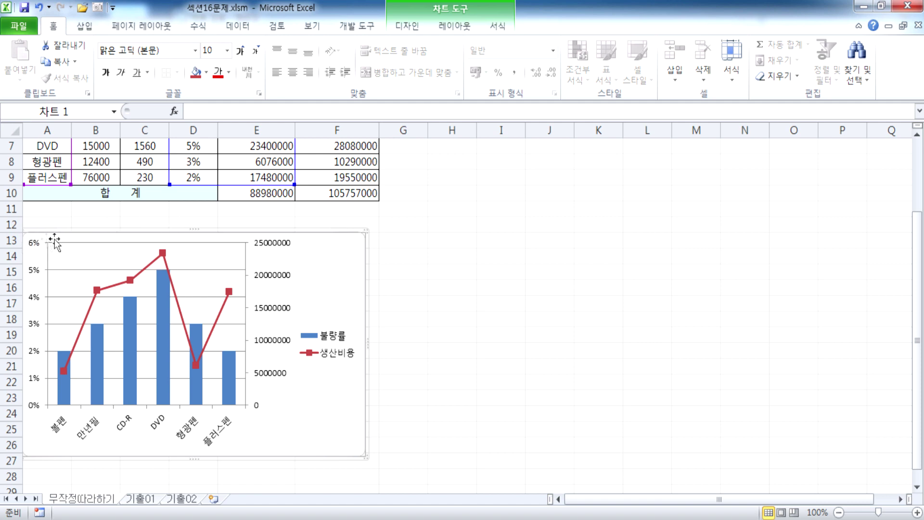
pyautogui.scroll(-3, 193, 289)
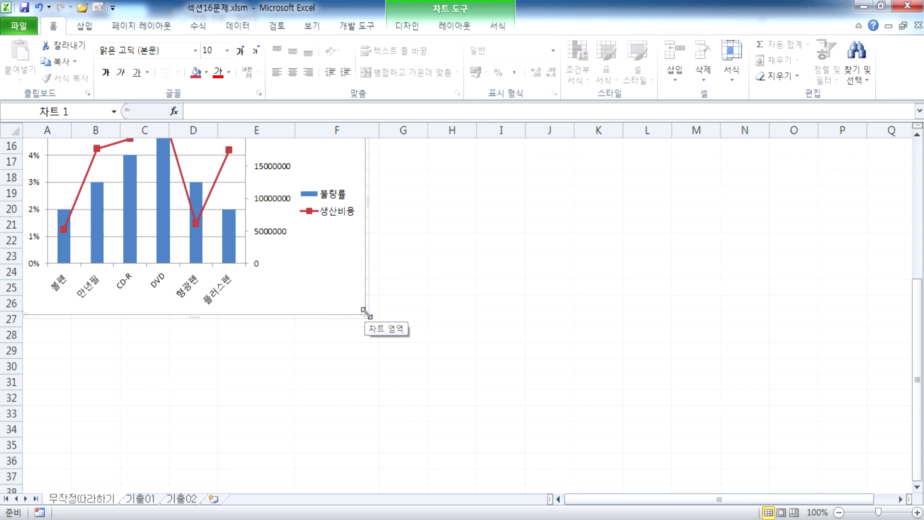
pyautogui.moveTo(366, 314)
pyautogui.mouseDown()
pyautogui.moveTo(373, 331)
pyautogui.moveTo(382, 321)
pyautogui.mouseUp()
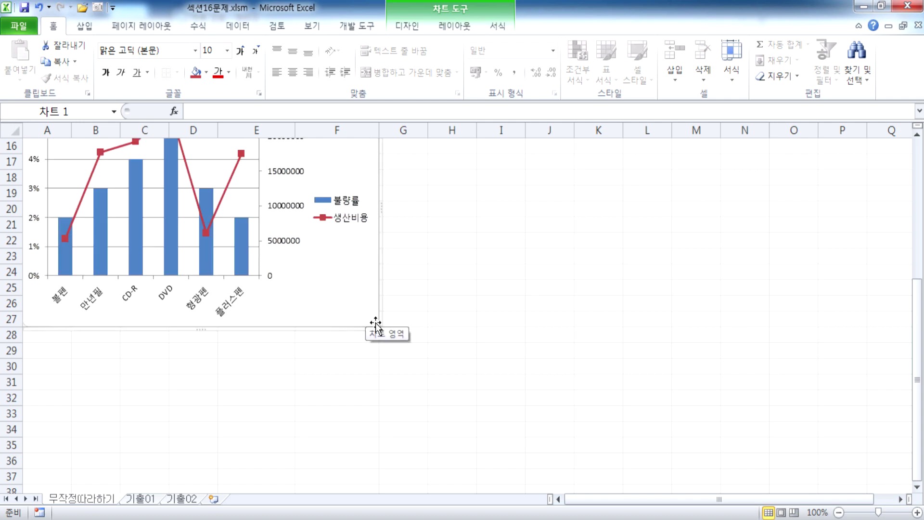
pyautogui.scroll(5, 377, 318)
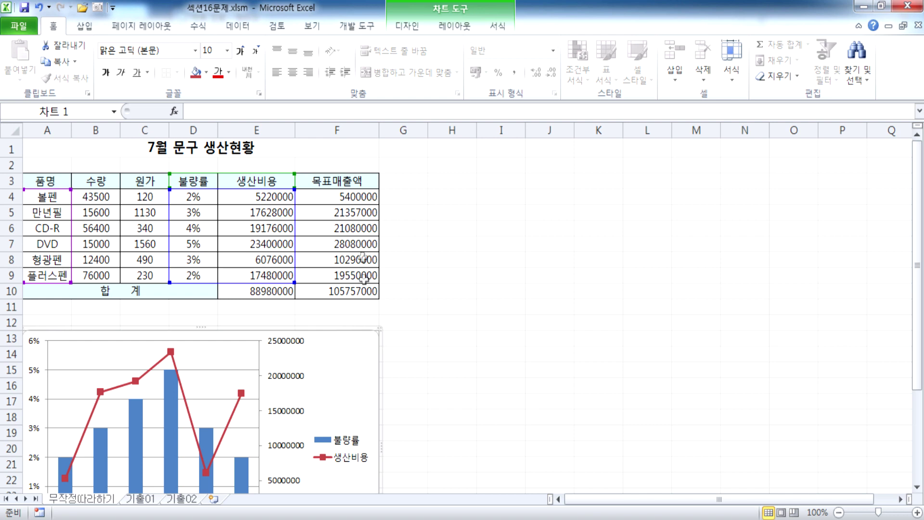
pyautogui.scroll(-3, 289, 313)
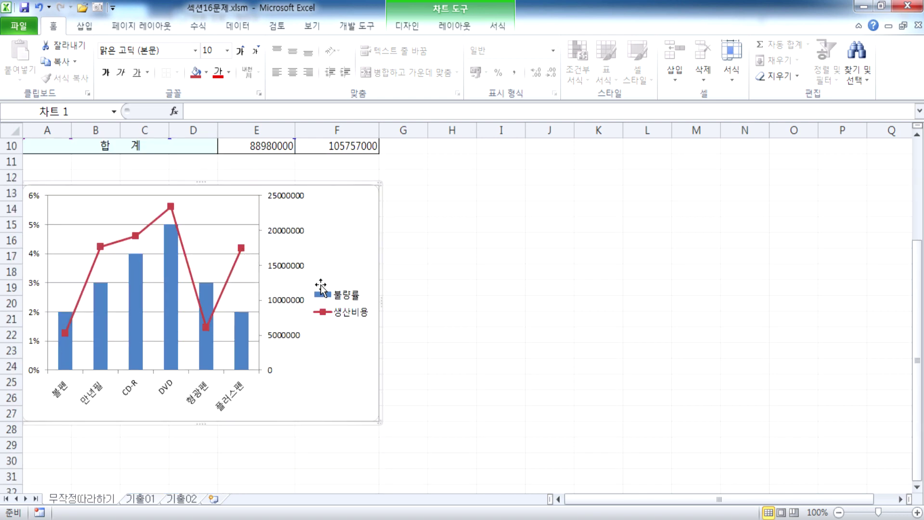
# Move the chart away to about column D and shrink it, and fit it back to cells A13:F27
pyautogui.moveTo(339, 190); pyautogui.dragTo(505, 196)
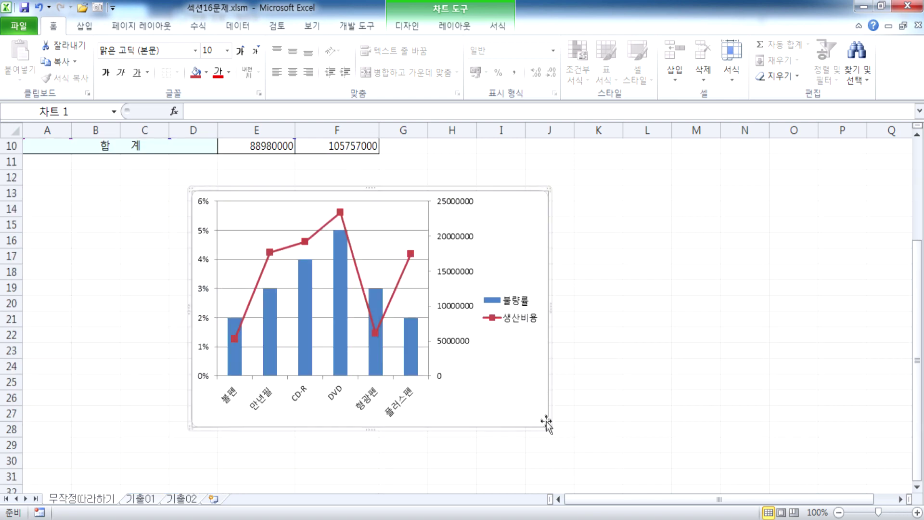
pyautogui.moveTo(547, 426); pyautogui.dragTo(494, 377)
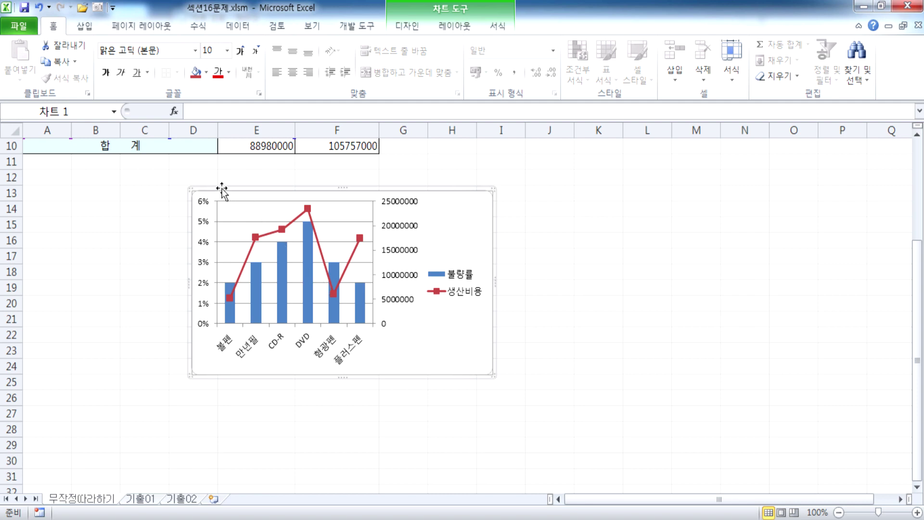
pyautogui.moveTo(204, 187); pyautogui.dragTo(56, 182)
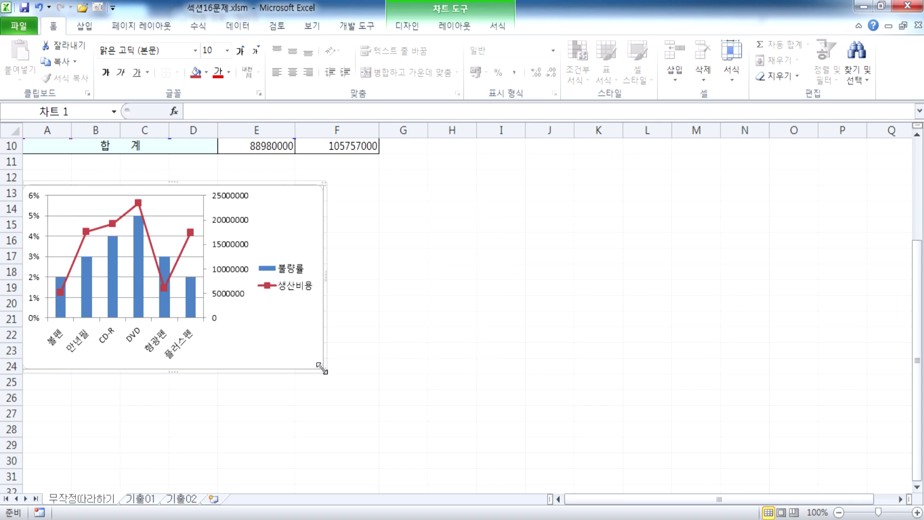
pyautogui.moveTo(322, 367); pyautogui.dragTo(358, 420)
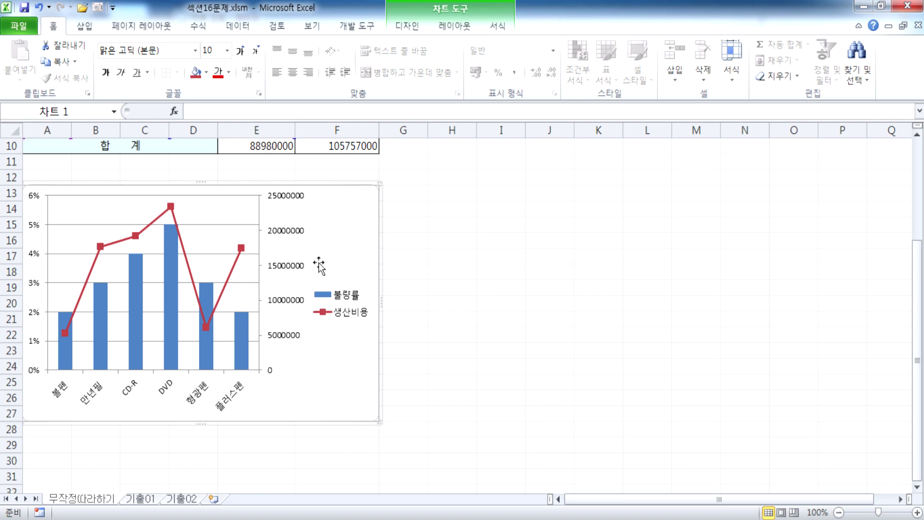
pyautogui.click(415, 32)
pyautogui.click(453, 29)
pyautogui.click(498, 26)
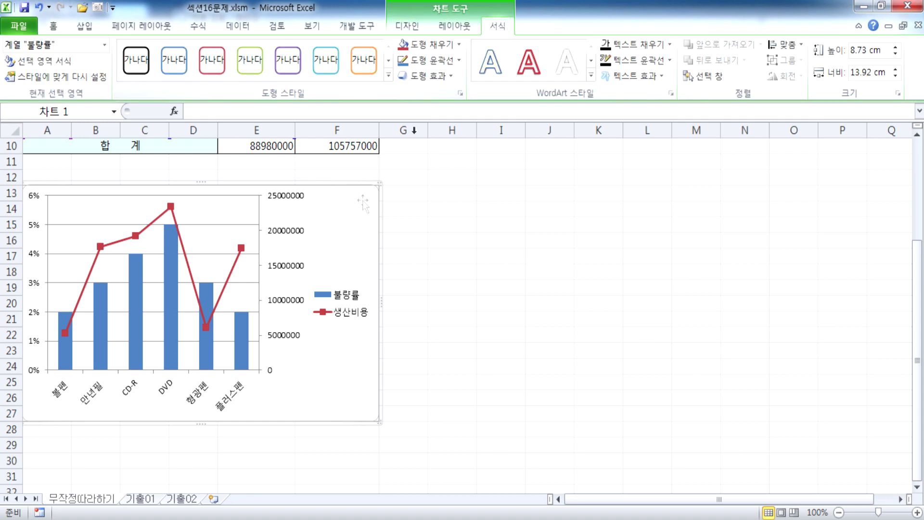
pyautogui.click(437, 234)
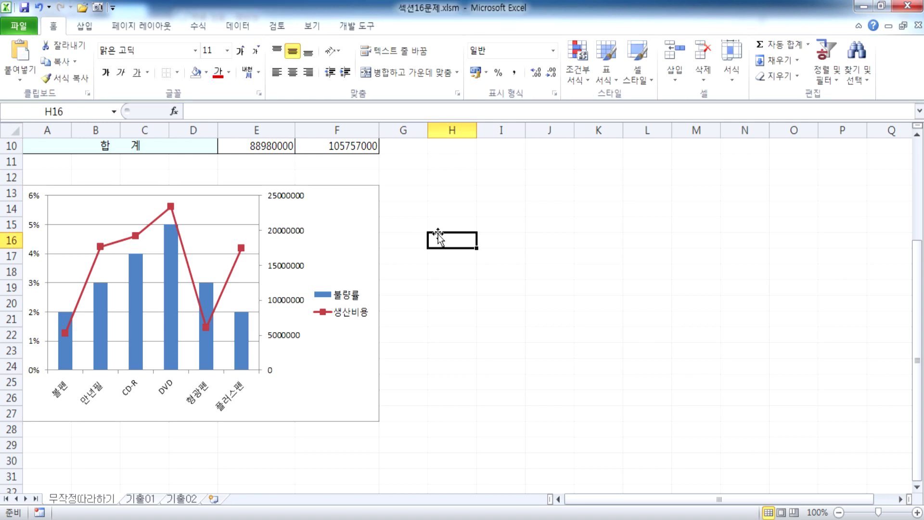
# Select the chart and examine its design, layout and format options, including the gallery of chart layouts
pyautogui.click(337, 211)
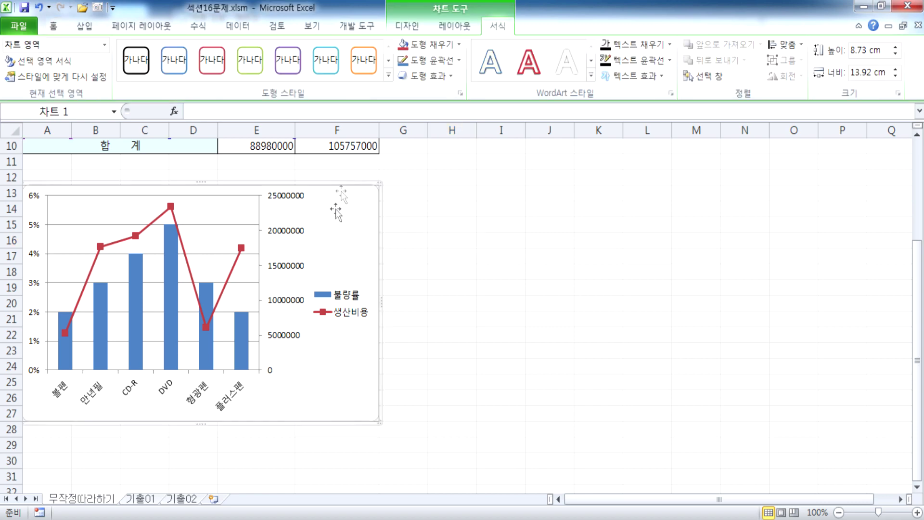
pyautogui.click(407, 25)
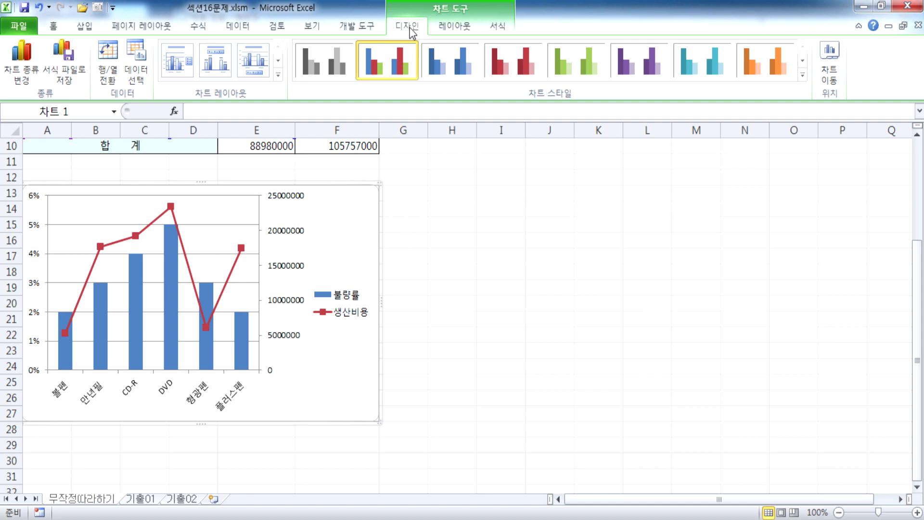
pyautogui.click(442, 30)
pyautogui.click(487, 28)
pyautogui.click(466, 30)
pyautogui.click(417, 28)
pyautogui.click(442, 30)
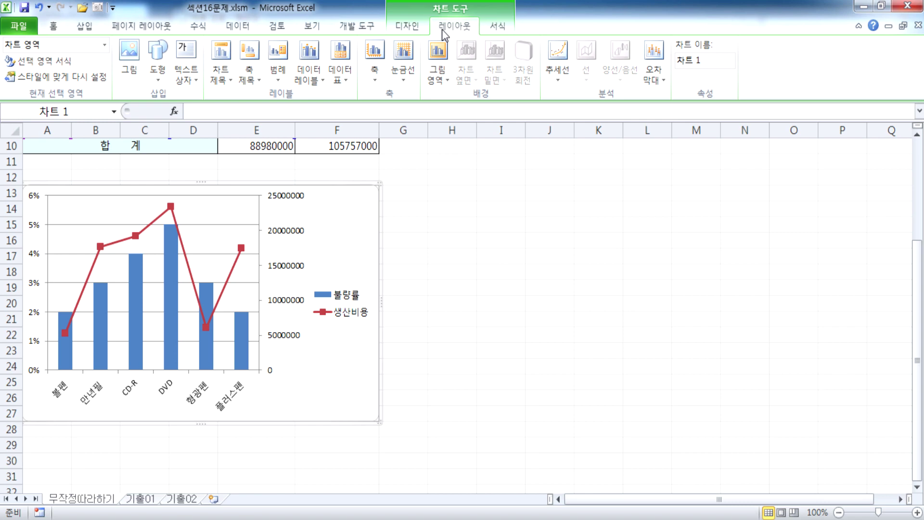
pyautogui.click(420, 28)
pyautogui.click(458, 28)
pyautogui.click(417, 30)
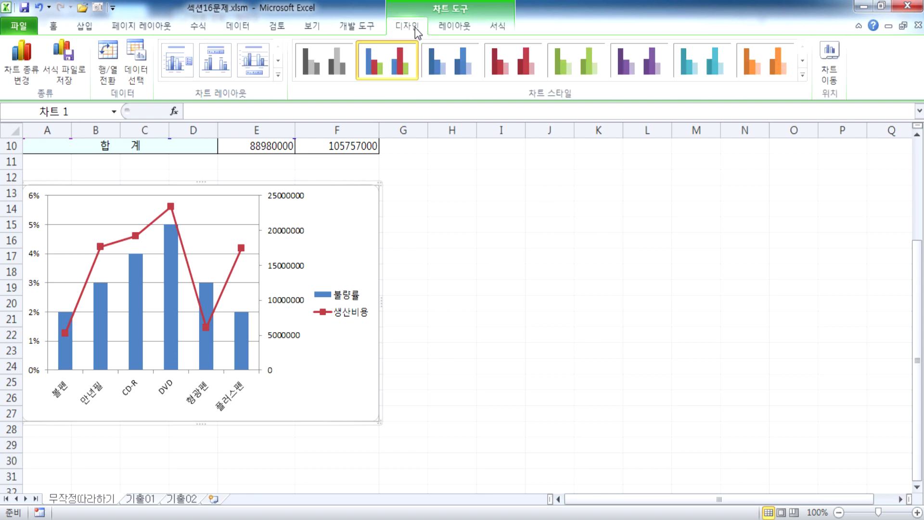
pyautogui.click(448, 29)
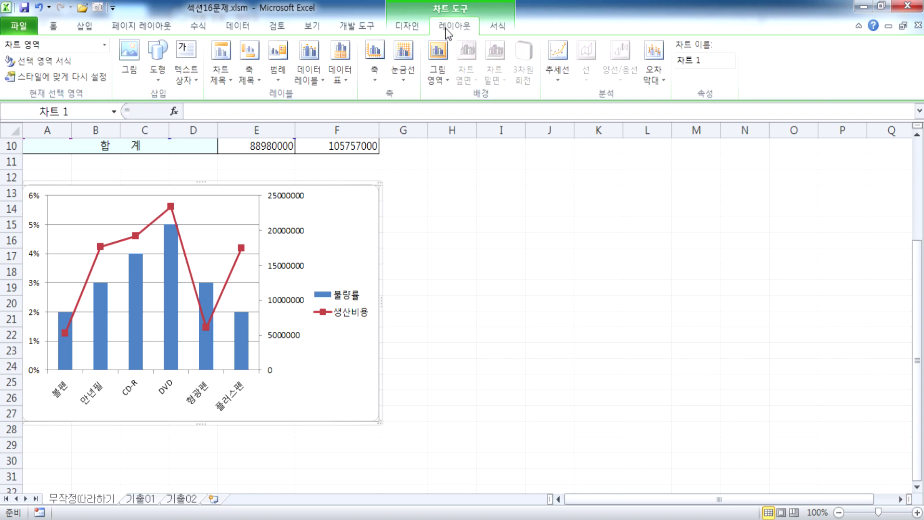
pyautogui.click(415, 30)
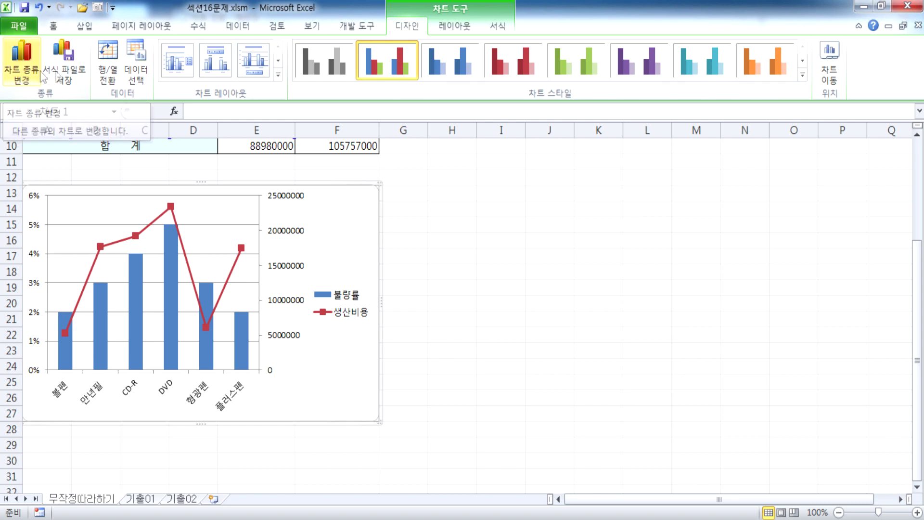
pyautogui.click(278, 74)
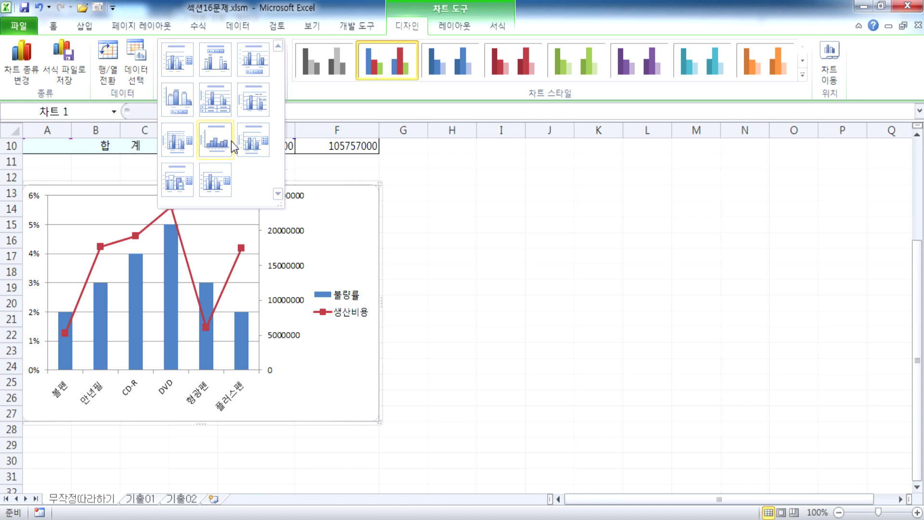
pyautogui.click(461, 70)
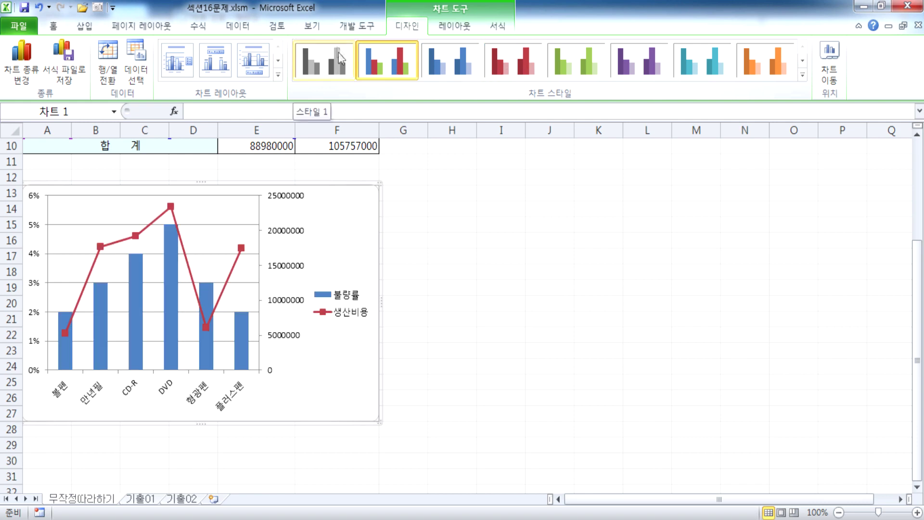
# Add a chart title, trying the centered overlay (제목을 가운데에 맞춰 표시), and set its placement to above the chart (차트 위)
pyautogui.click(450, 26)
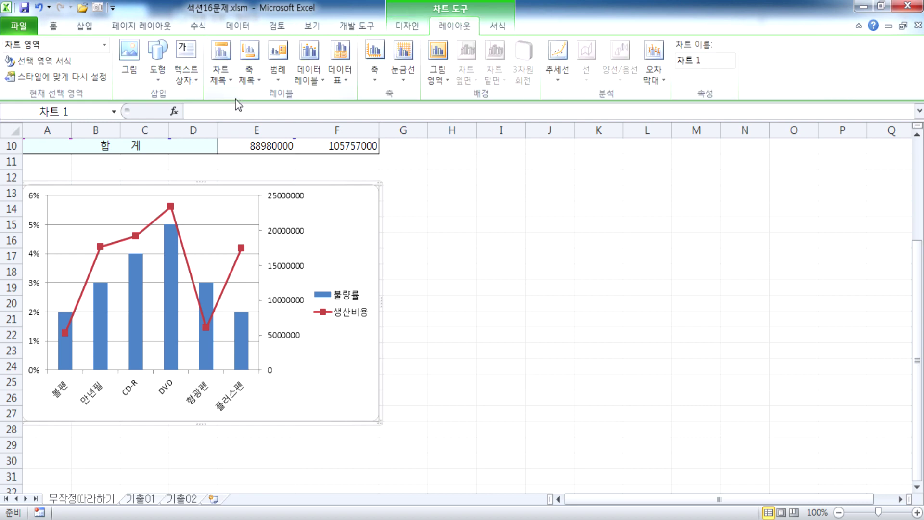
pyautogui.click(222, 82)
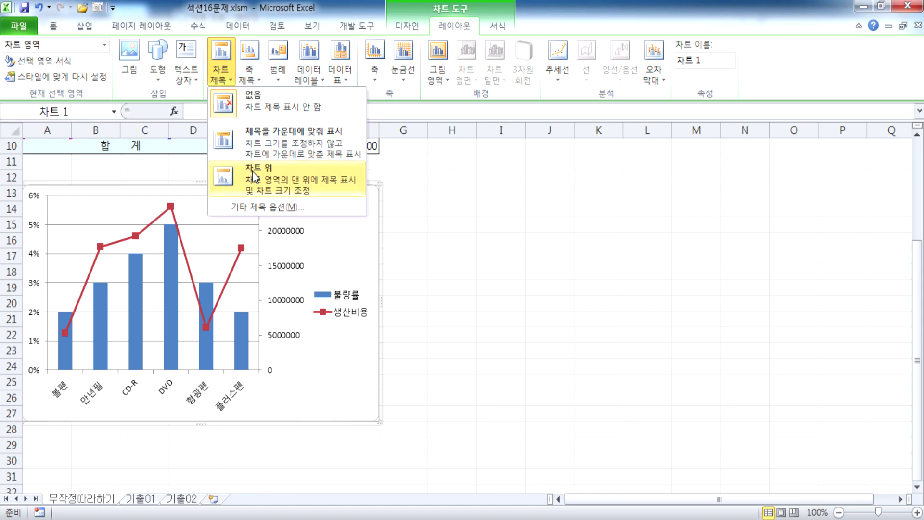
pyautogui.click(255, 152)
pyautogui.click(225, 81)
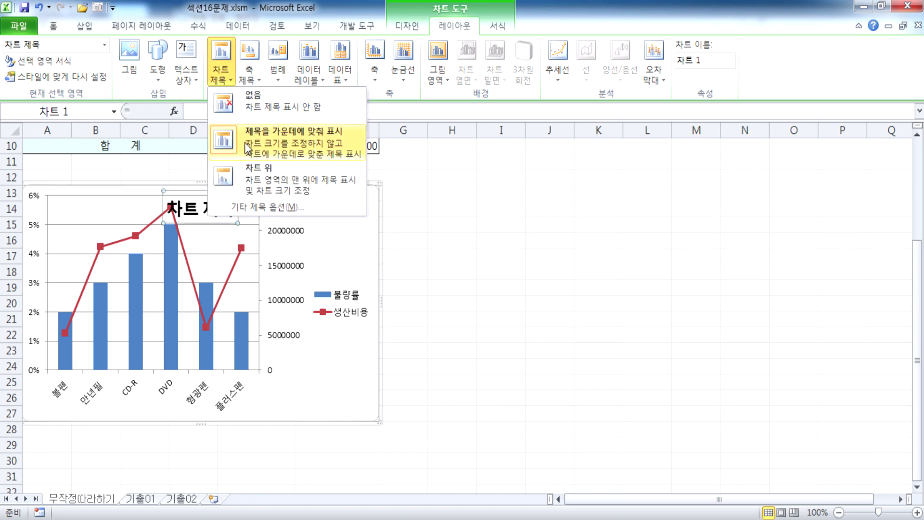
pyautogui.click(255, 171)
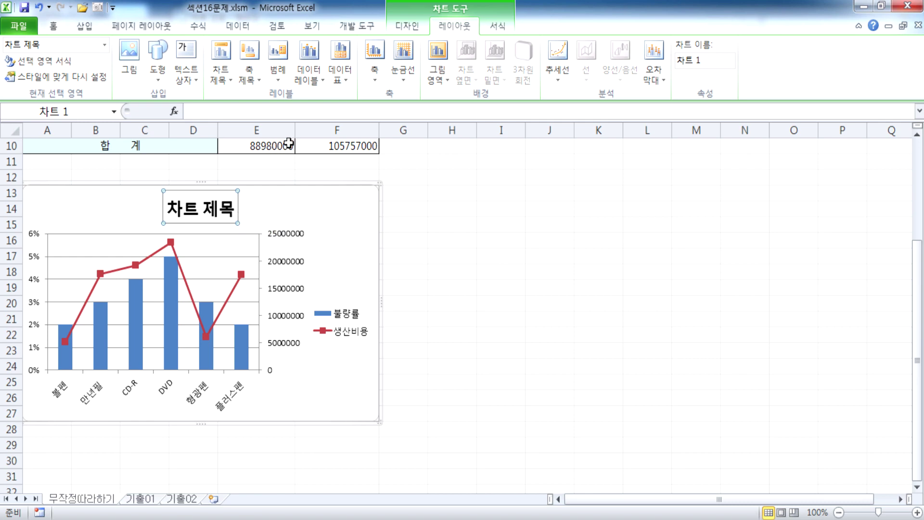
# Switch the chart title to the centered overlay (제목을 가운데에 맞춰 표시) and back to above the chart (차트 위)
pyautogui.click(221, 74)
pyautogui.click(257, 138)
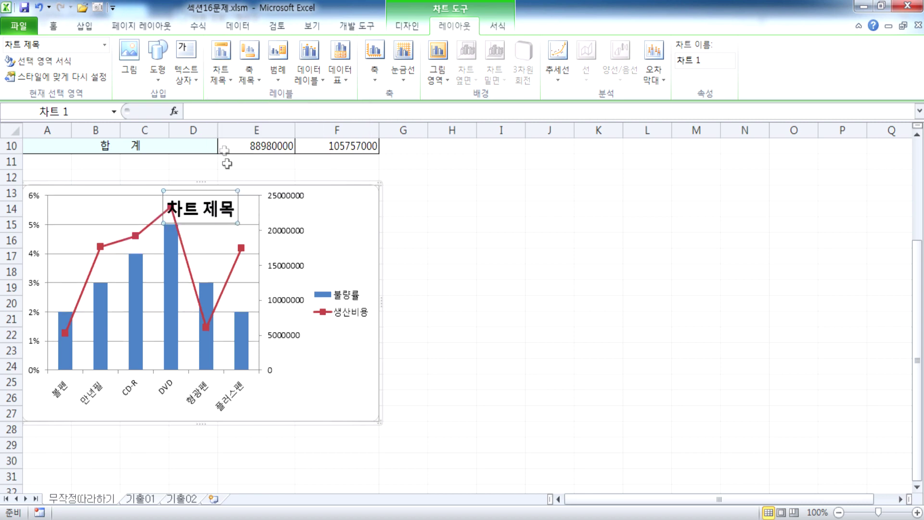
pyautogui.click(222, 86)
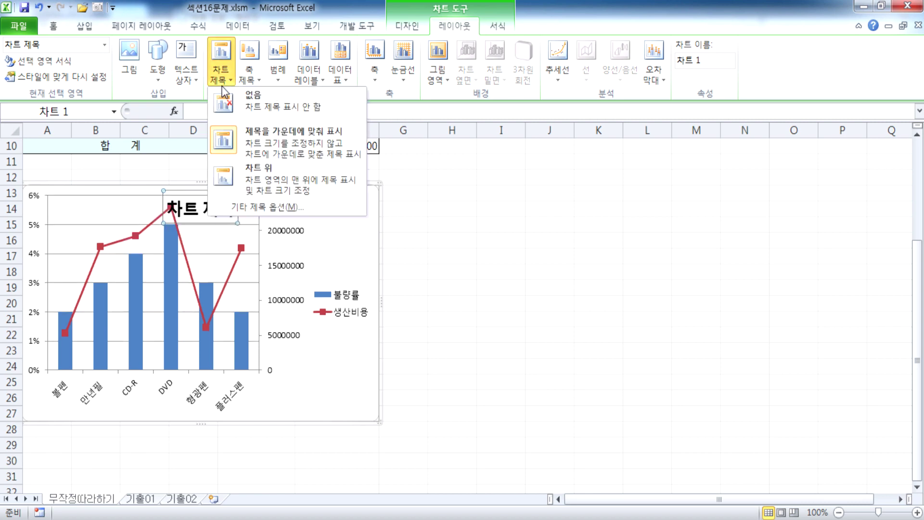
pyautogui.click(246, 174)
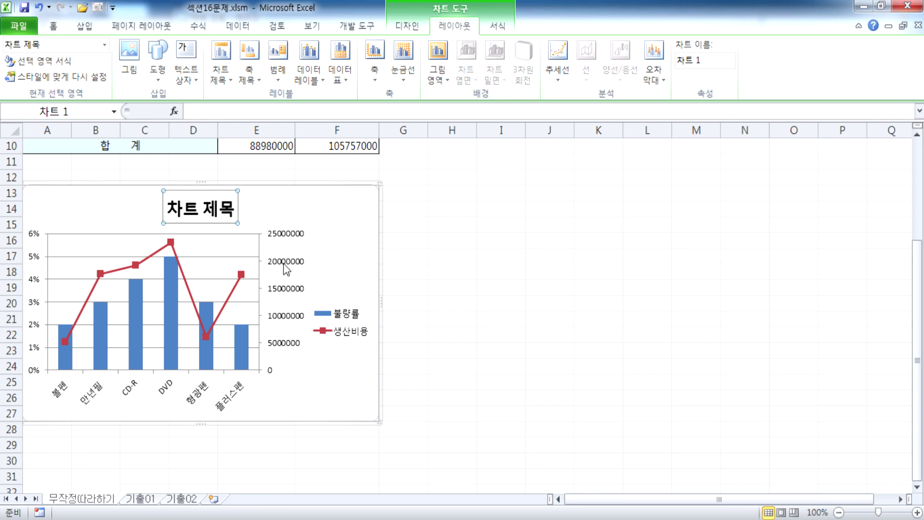
# Add axis titles with vertical text (세로 제목) to both the primary and secondary vertical axes
pyautogui.click(254, 82)
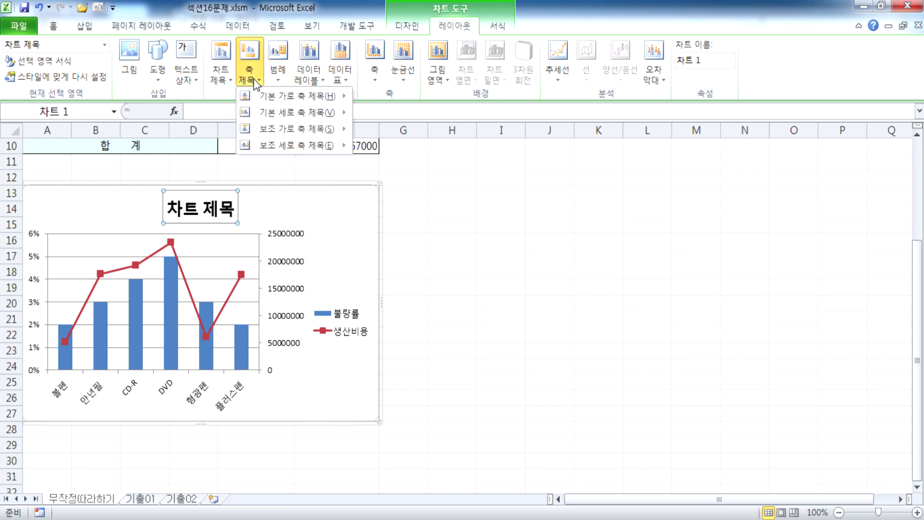
pyautogui.moveTo(260, 99)
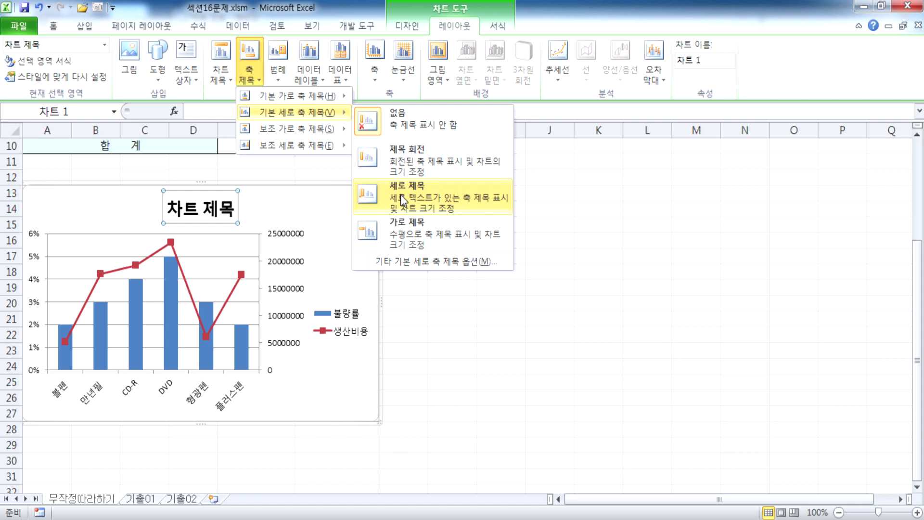
pyautogui.click(402, 199)
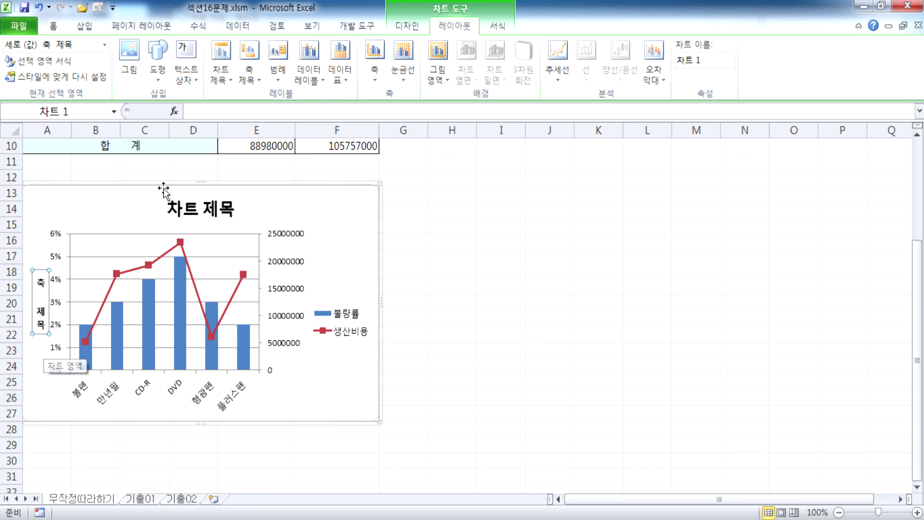
pyautogui.click(249, 63)
pyautogui.moveTo(277, 146)
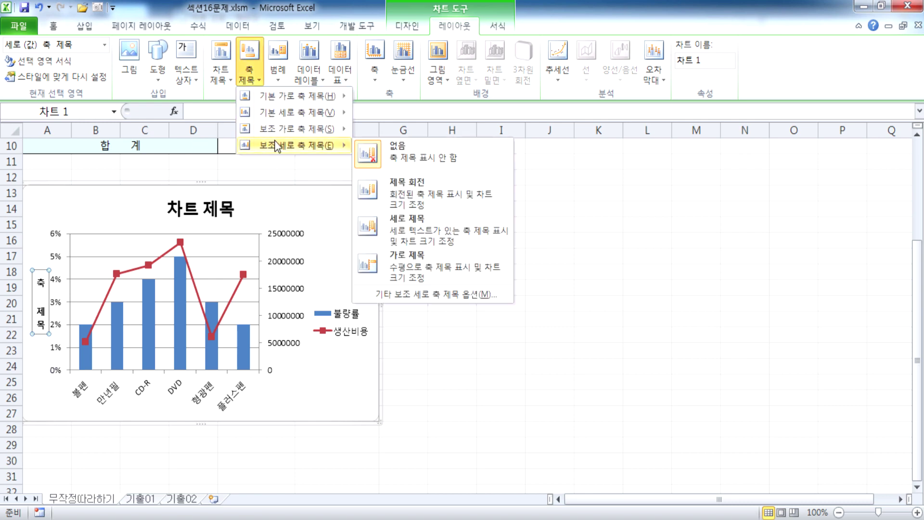
pyautogui.click(393, 223)
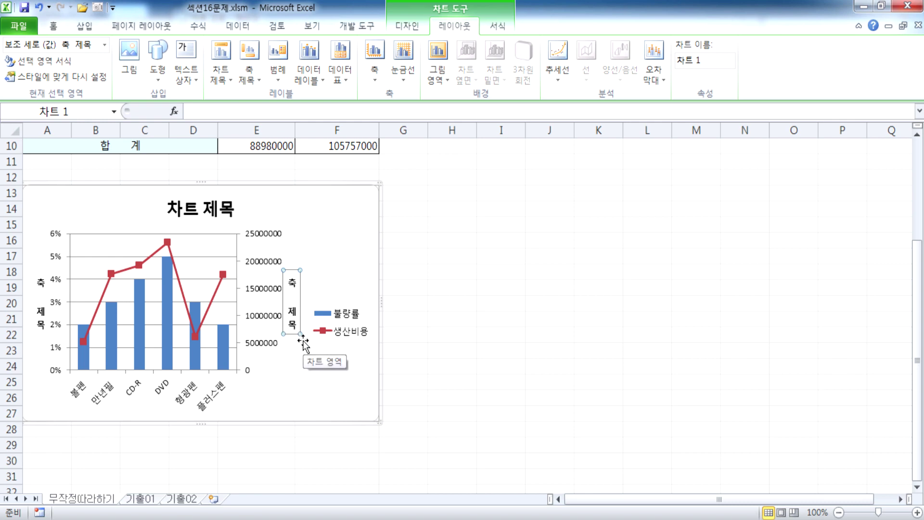
pyautogui.click(204, 210)
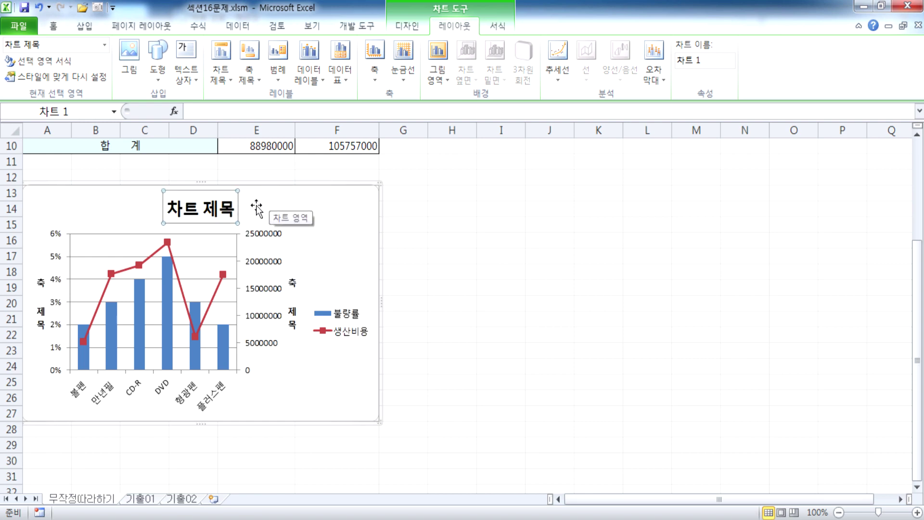
pyautogui.click(36, 316)
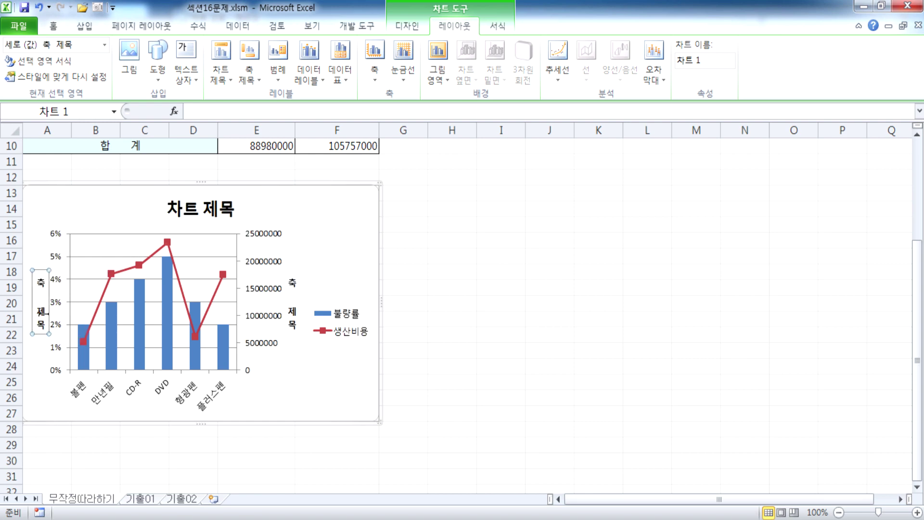
pyautogui.click(291, 317)
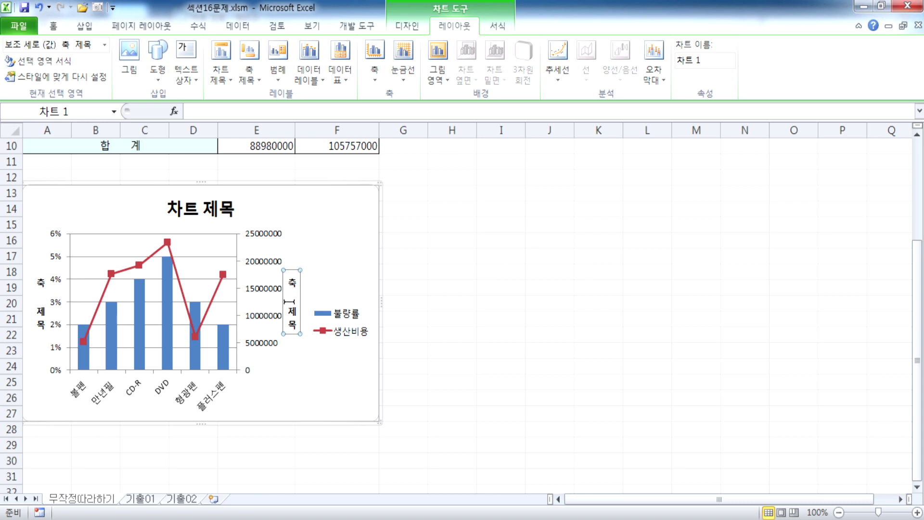
# Replace the chart title's placeholder text with 품목별 불량률 및 생산비용
pyautogui.click(202, 212)
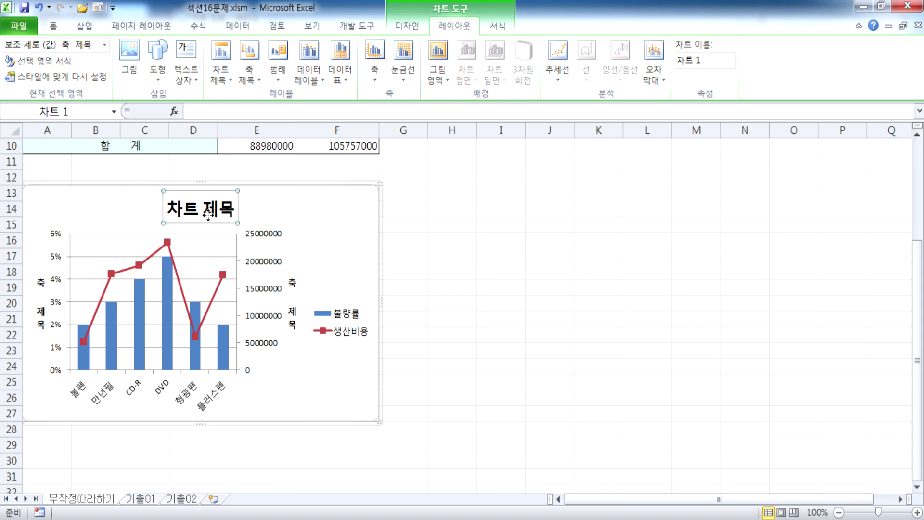
pyautogui.write('품목벼')
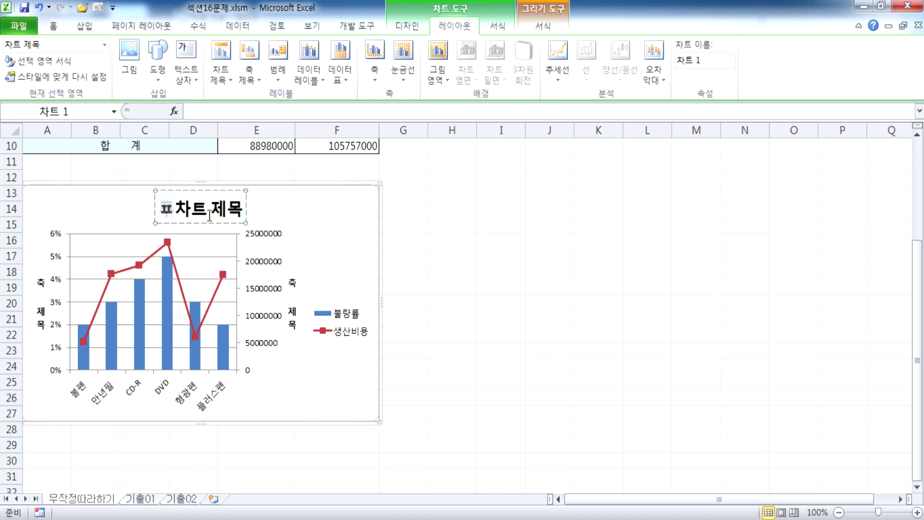
pyautogui.write('ㄹ 부')
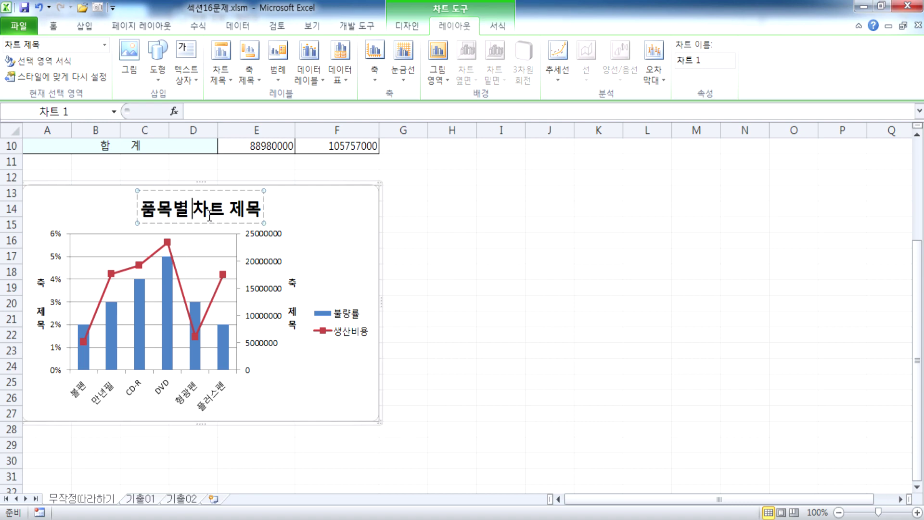
pyautogui.write('ㄹ량ㄹ')
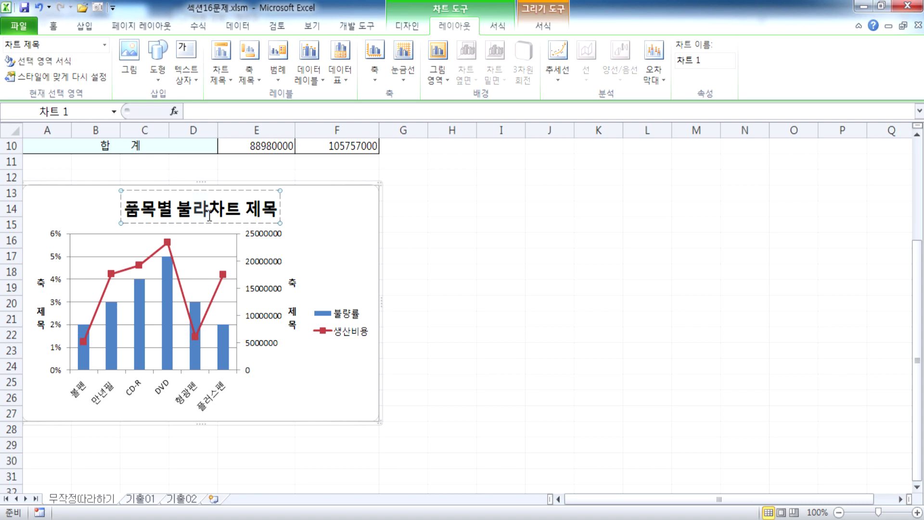
pyautogui.write('ㅠㄹ 및')
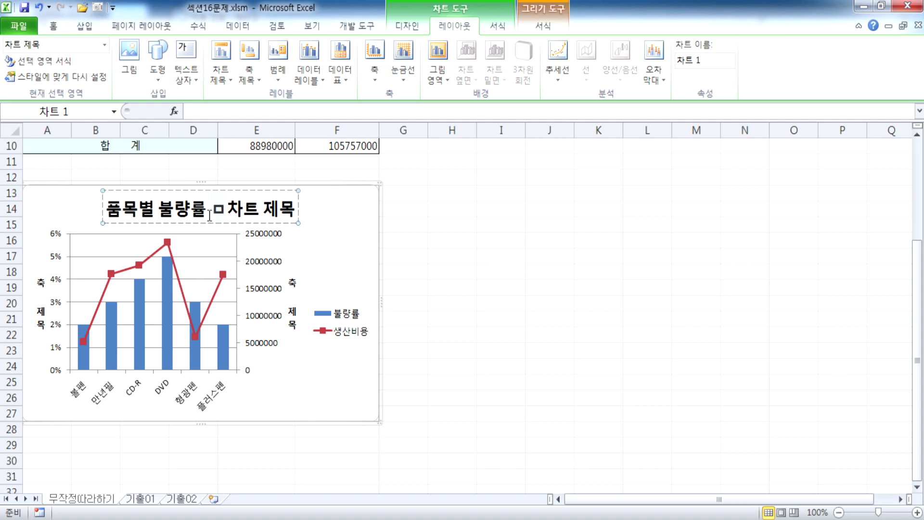
pyautogui.write(' 생산비용')
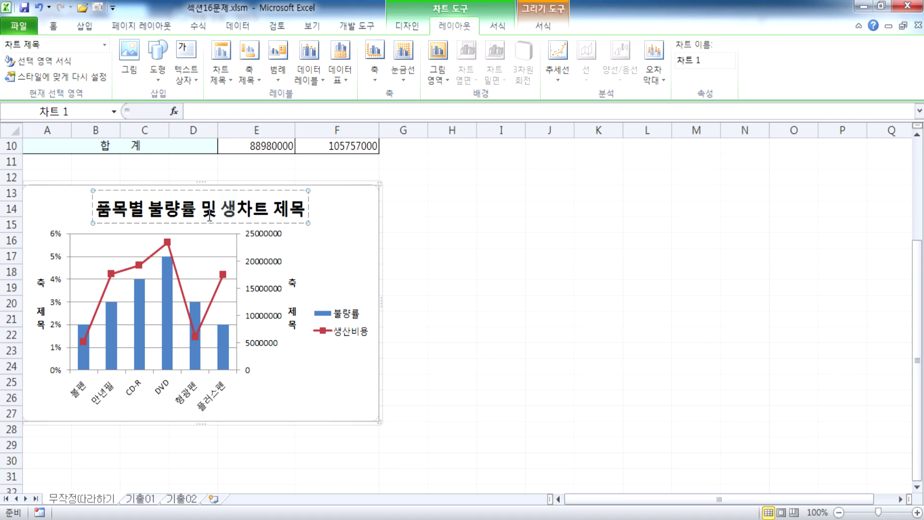
pyautogui.press('Delete')
pyautogui.press('Delete')
pyautogui.press('Delete')
pyautogui.press('Delete')
pyautogui.press('Delete')
pyautogui.press('Escape')
# Replace the primary vertical axis title's placeholder text with 불량률
pyautogui.click(43, 329)
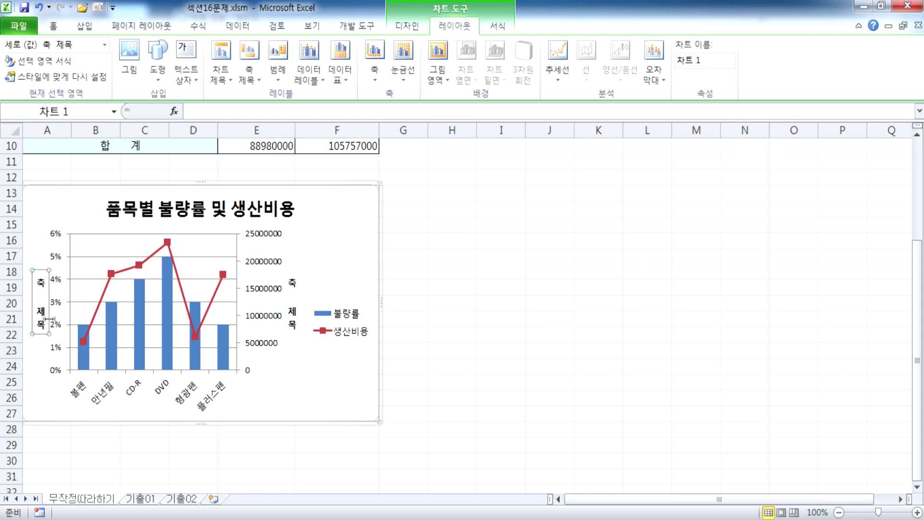
pyautogui.write('불량률')
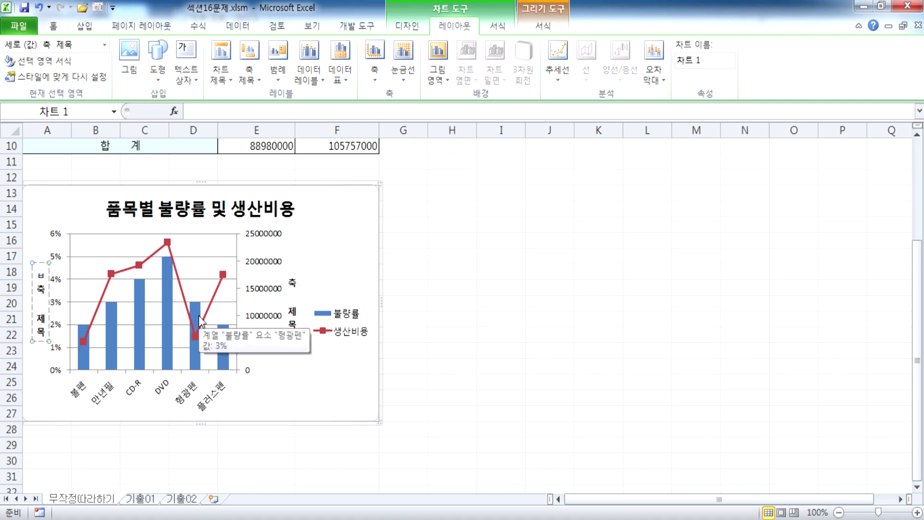
pyautogui.press('Delete')
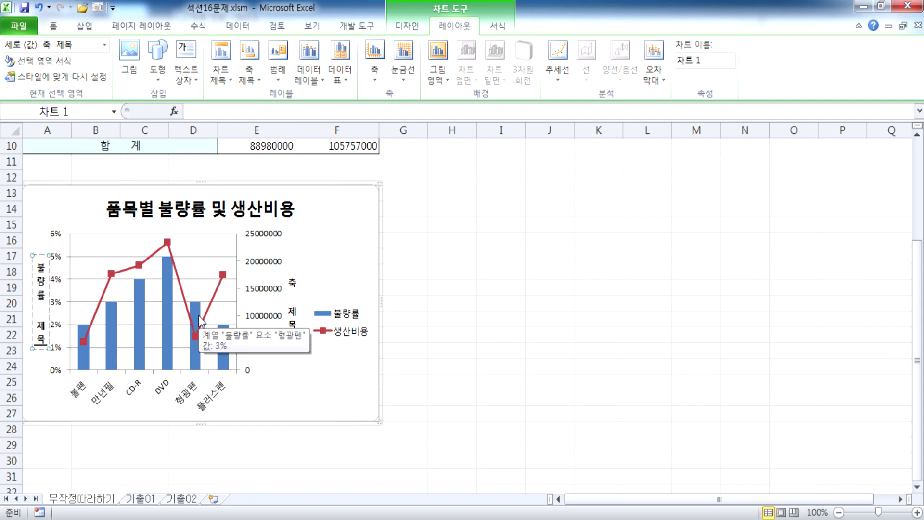
pyautogui.press('Delete')
pyautogui.press('Delete')
pyautogui.press('Delete')
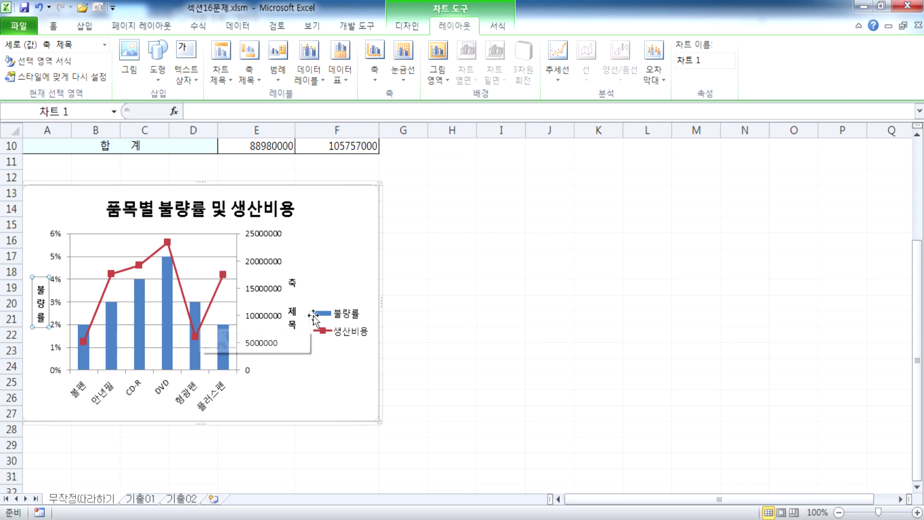
# Replace the secondary vertical axis title's placeholder text with 생산비용
pyautogui.click(292, 313)
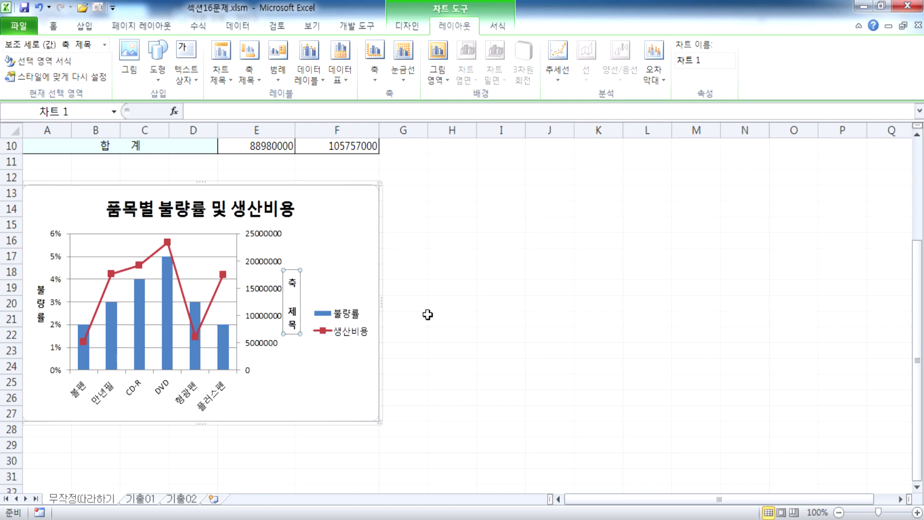
pyautogui.press('F2')
pyautogui.write('생산')
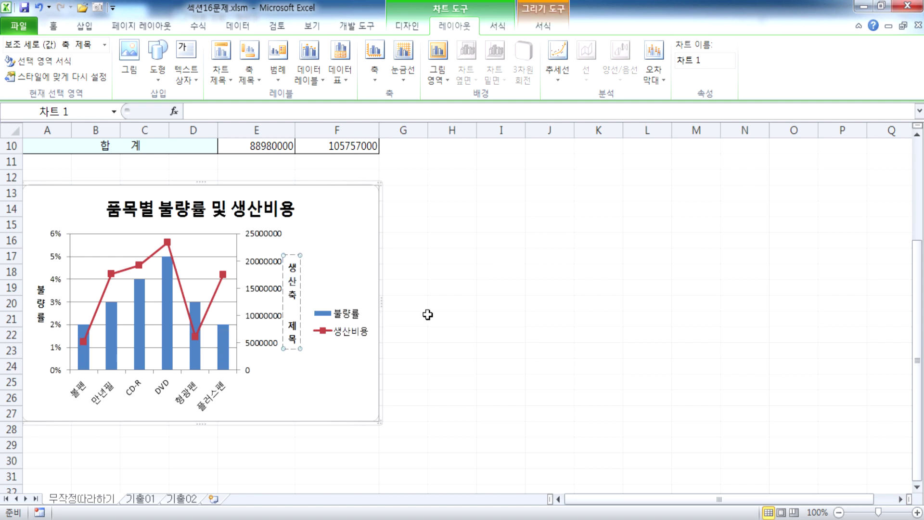
pyautogui.write('비용')
pyautogui.press('Delete')
pyautogui.press('Delete')
pyautogui.press('Delete')
pyautogui.press('Delete')
pyautogui.press('Delete')
pyautogui.press('Escape')
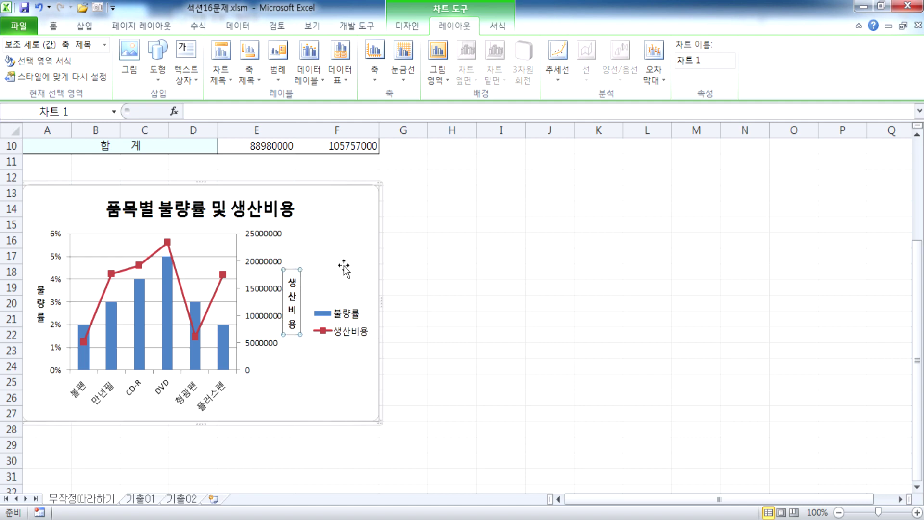
pyautogui.click(273, 204)
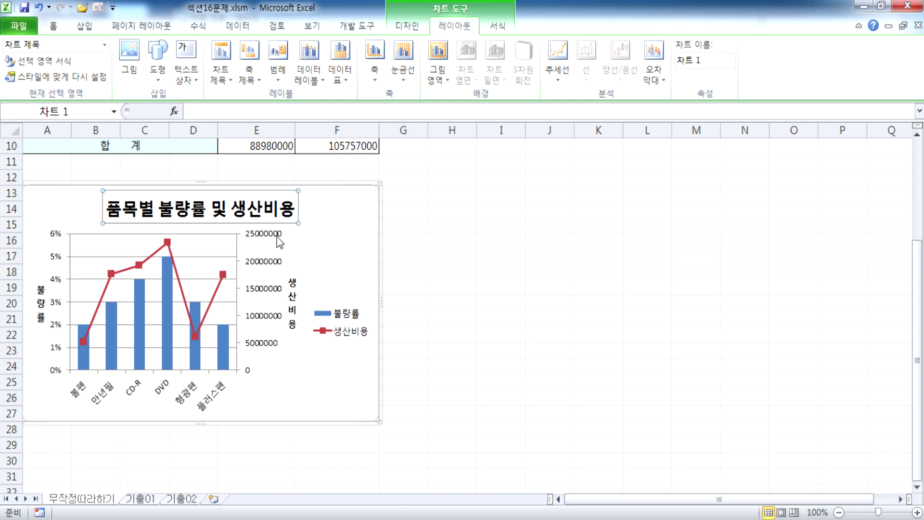
pyautogui.write('ㅇ')
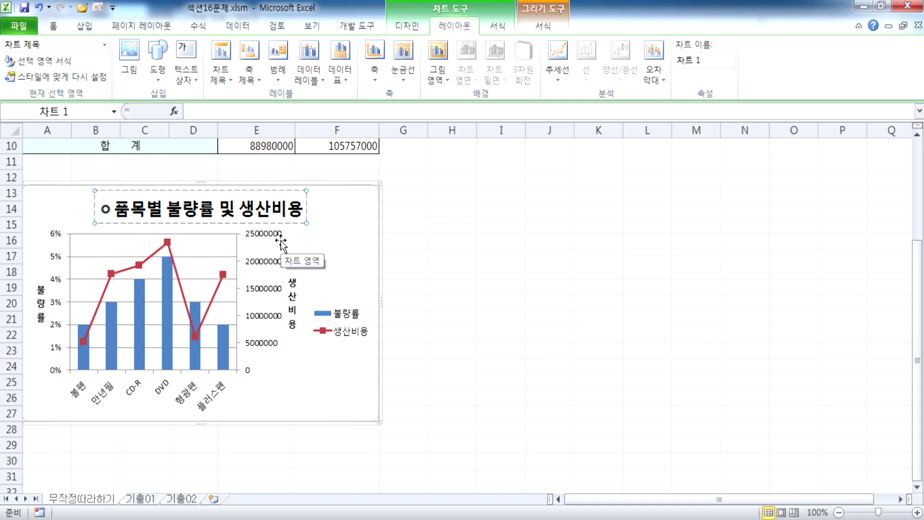
pyautogui.press('Escape')
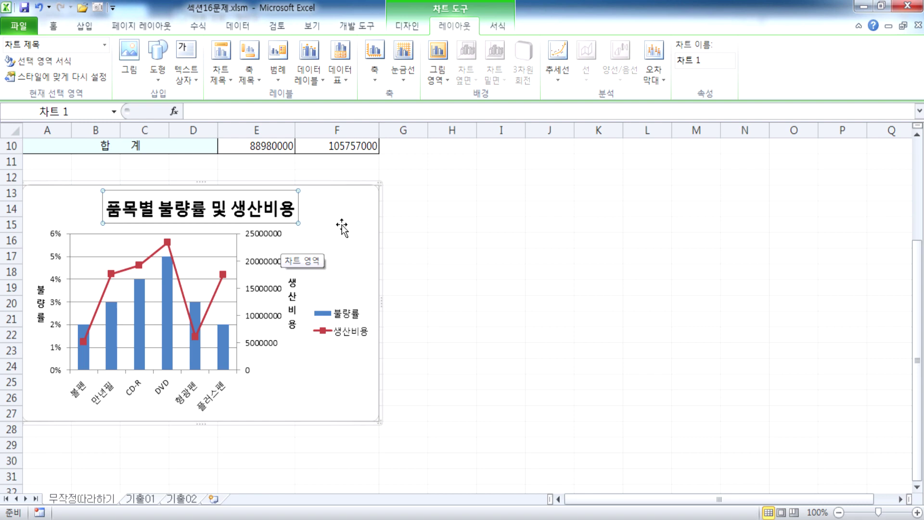
pyautogui.click(340, 260)
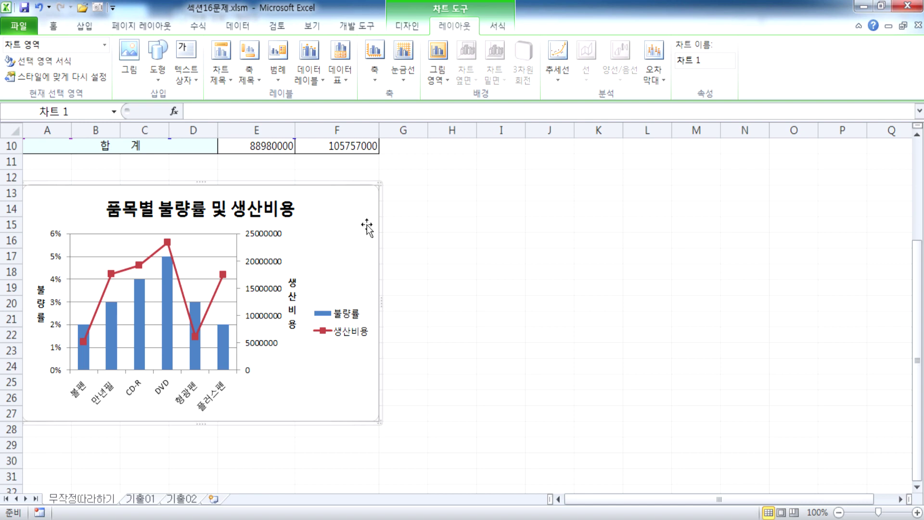
# Try a font size of 10 for the whole chart and undo the change
pyautogui.click(430, 237)
pyautogui.click(334, 225)
pyautogui.click(53, 26)
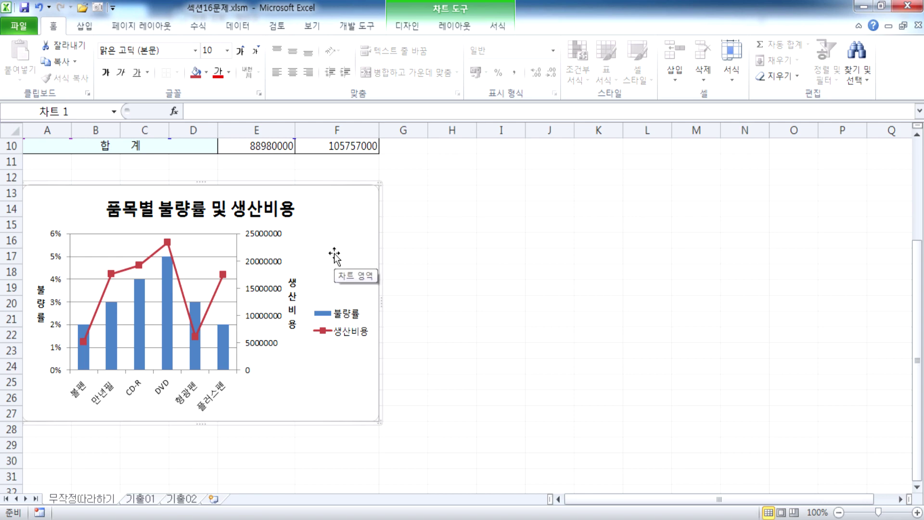
pyautogui.click(142, 216)
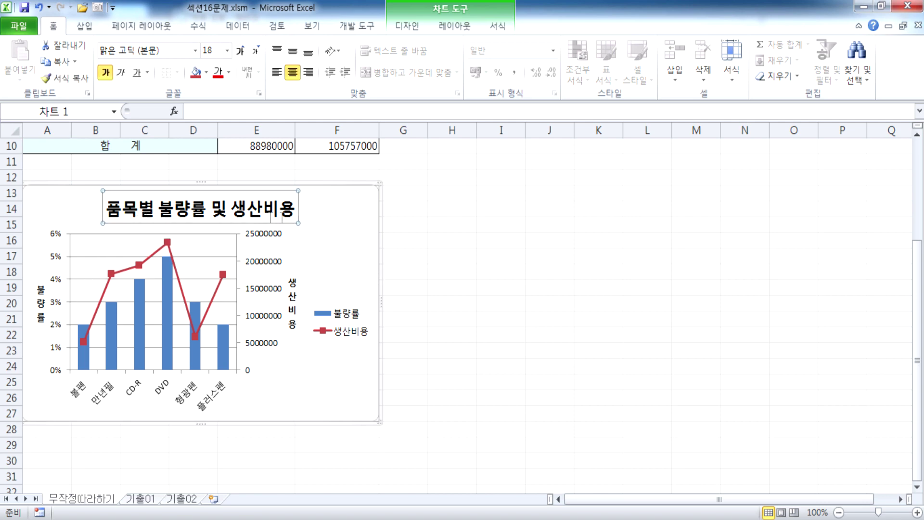
pyautogui.click(337, 224)
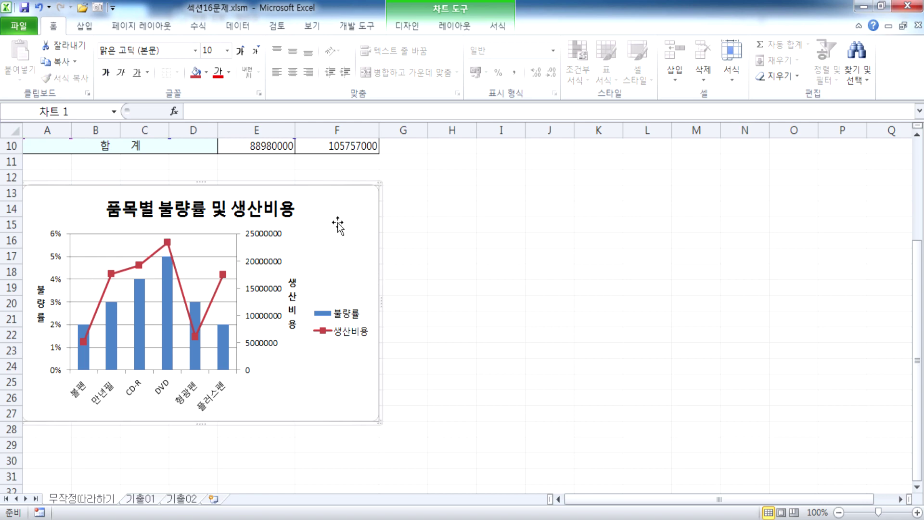
pyautogui.click(226, 50)
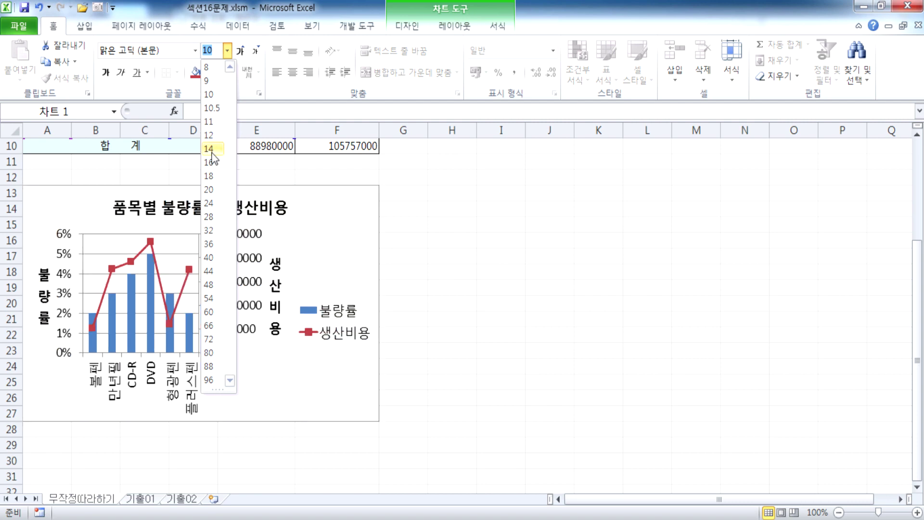
pyautogui.click(211, 94)
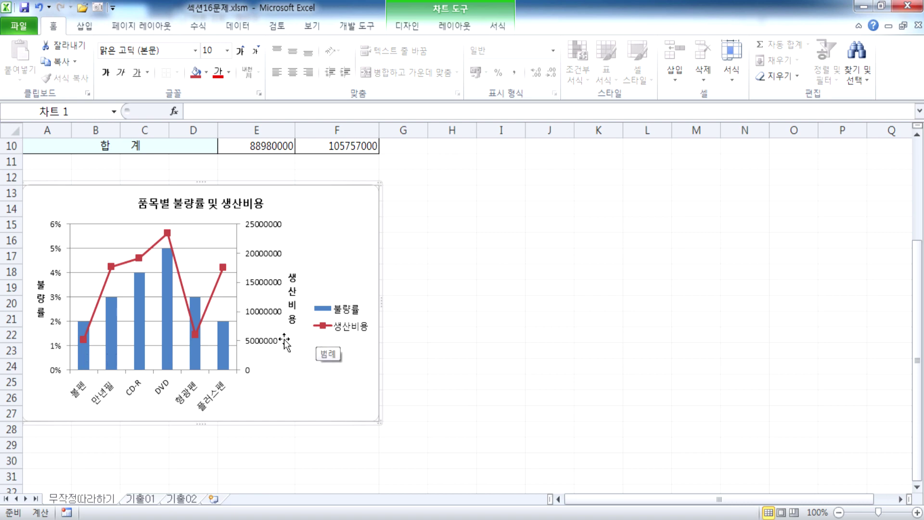
pyautogui.hotkey('ctrl', 'z')
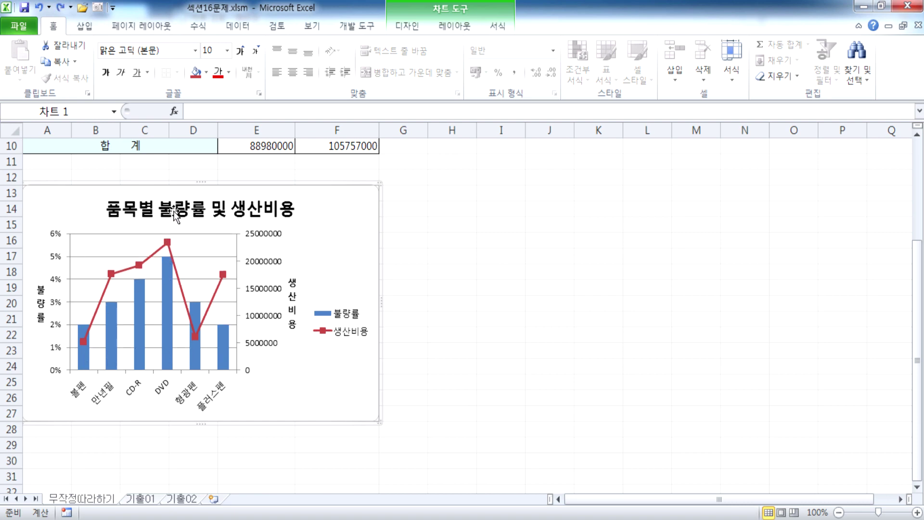
pyautogui.click(42, 297)
pyautogui.click(57, 259)
pyautogui.click(349, 318)
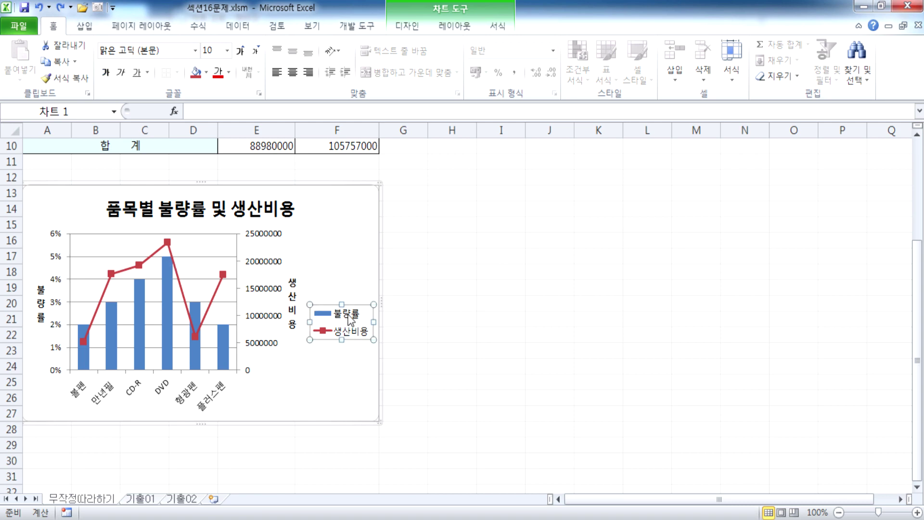
pyautogui.click(336, 211)
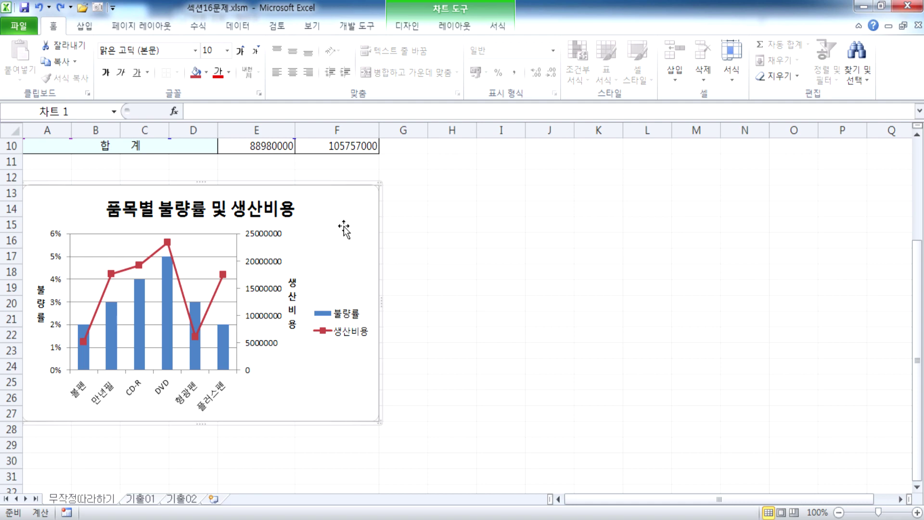
pyautogui.click(189, 218)
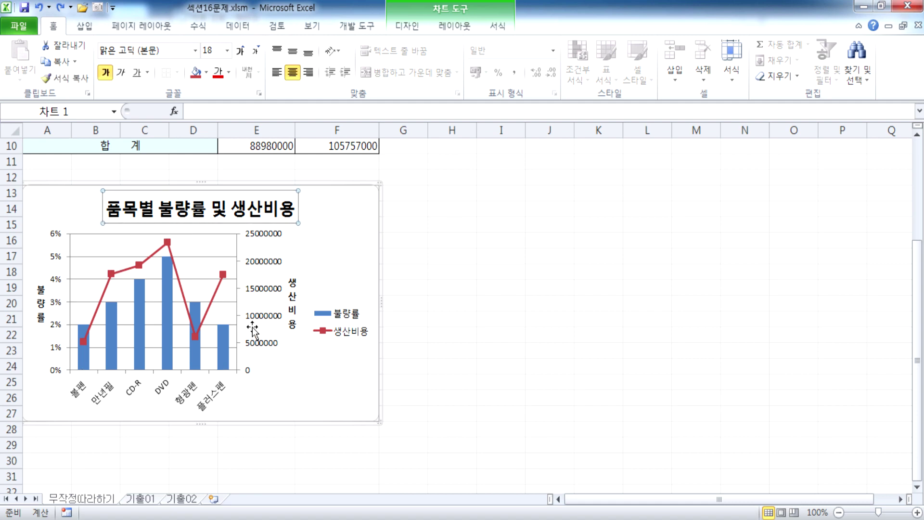
pyautogui.click(330, 240)
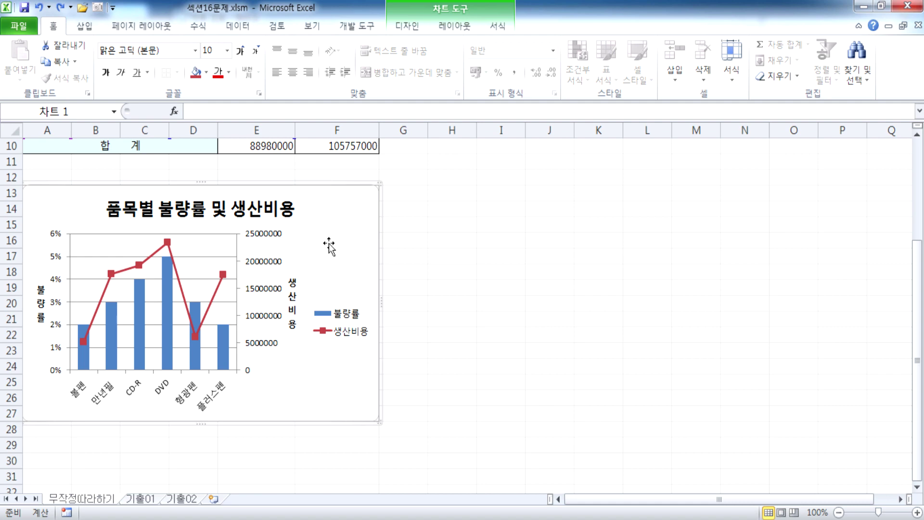
# Set the chart title's font to 굴림 and reduce its size to 14
pyautogui.click(282, 217)
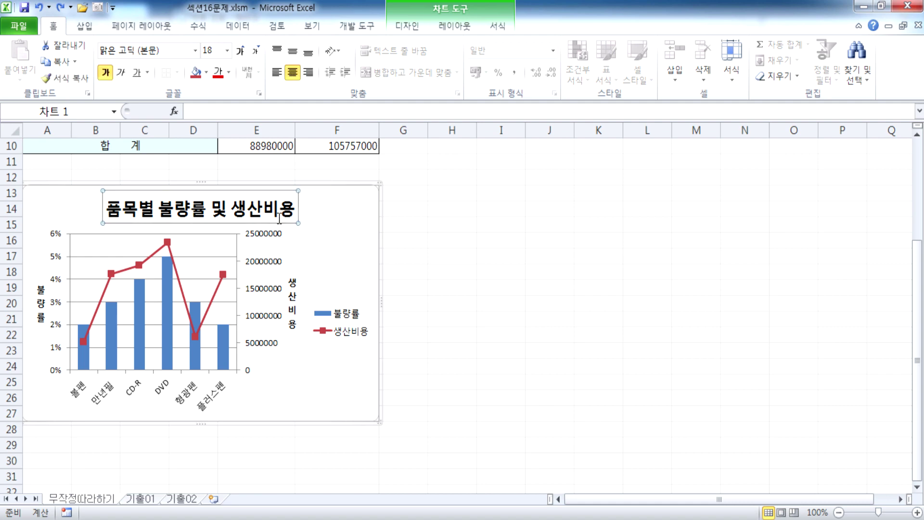
pyautogui.click(197, 50)
pyautogui.scroll(-15, 172, 244)
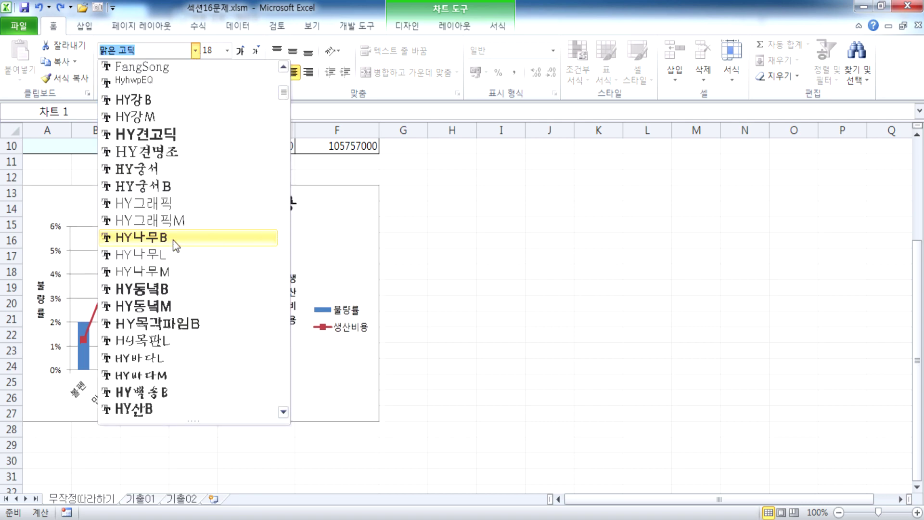
pyautogui.scroll(-13, 172, 243)
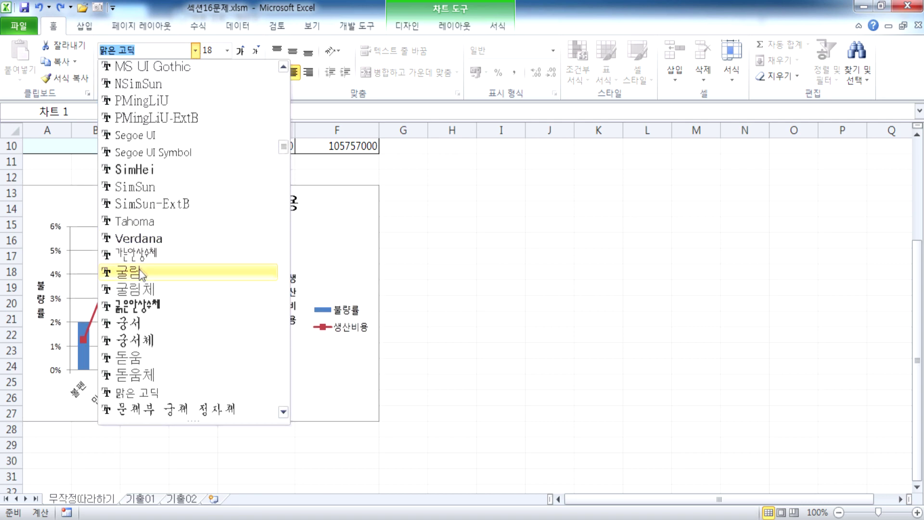
pyautogui.click(139, 274)
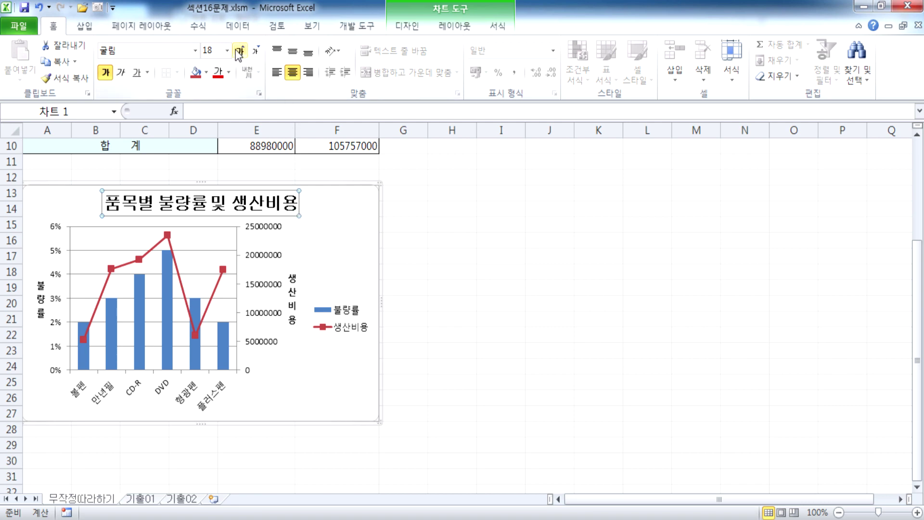
pyautogui.click(255, 51)
pyautogui.click(255, 51)
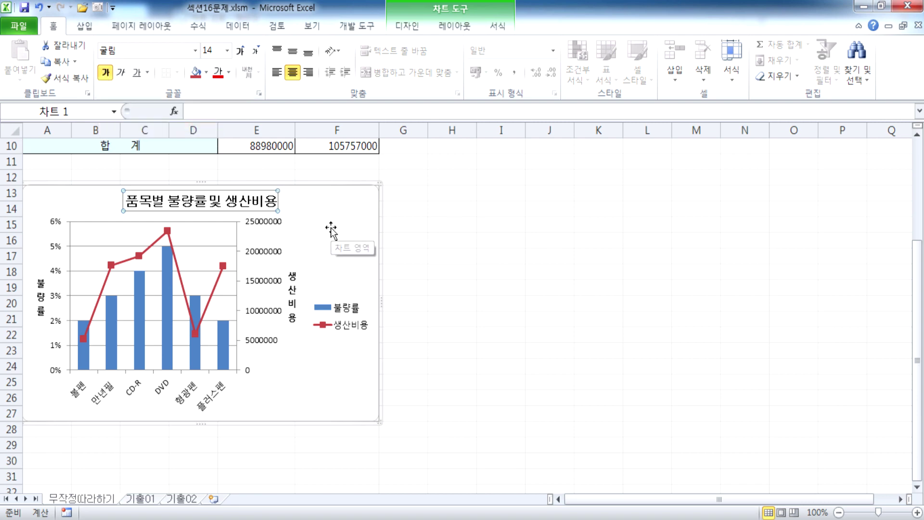
# Toggle bold off and back on for the chart title
pyautogui.click(106, 74)
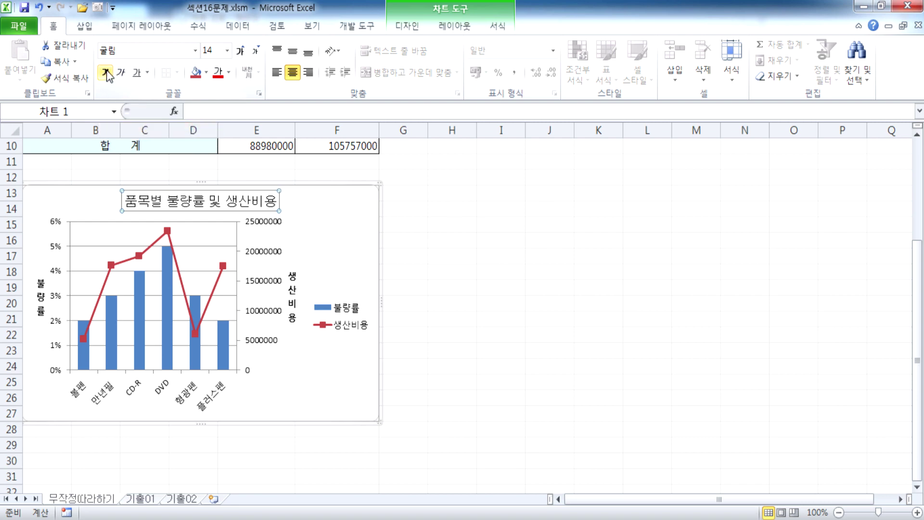
pyautogui.click(107, 74)
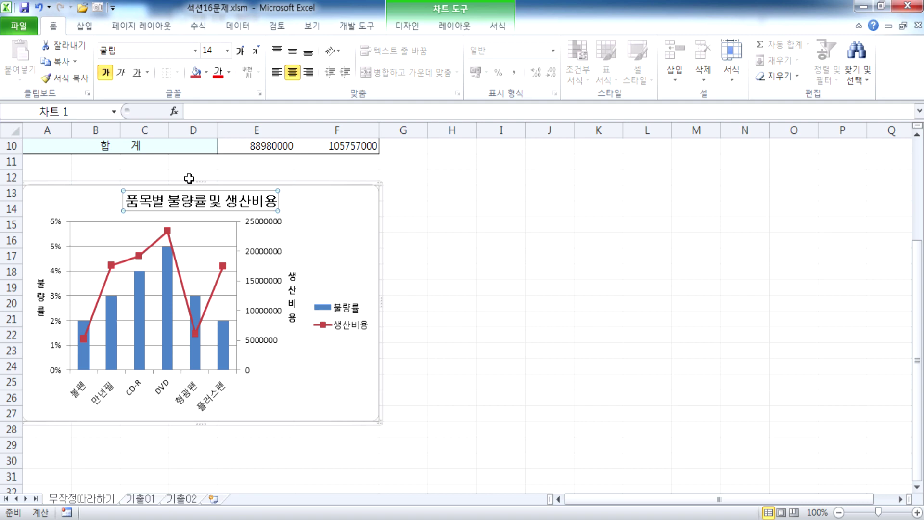
pyautogui.click(106, 73)
pyautogui.click(332, 238)
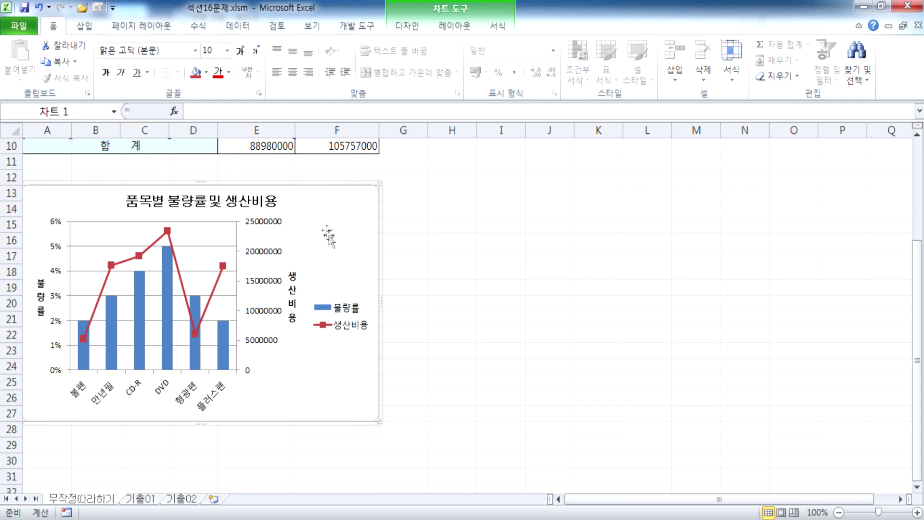
# Format the secondary vertical axis labels as 숫자 with 0 decimal places and the 1000 단위 구분 기호 enabled
pyautogui.click(264, 231)
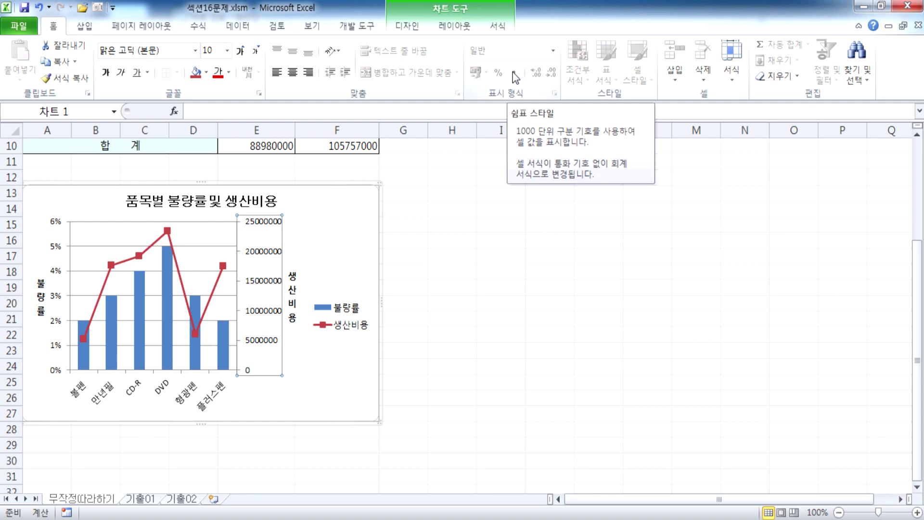
pyautogui.doubleClick(262, 225)
pyautogui.moveTo(380, 120); pyautogui.dragTo(703, 111)
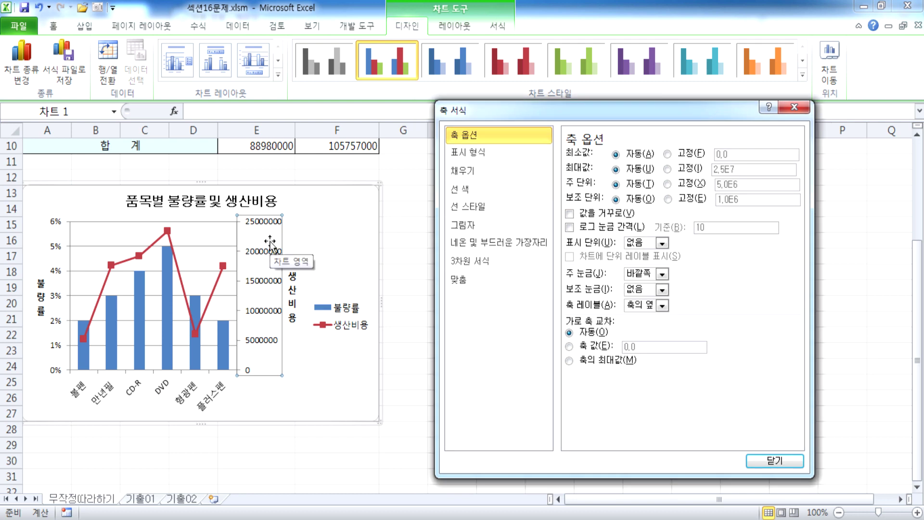
pyautogui.click(471, 153)
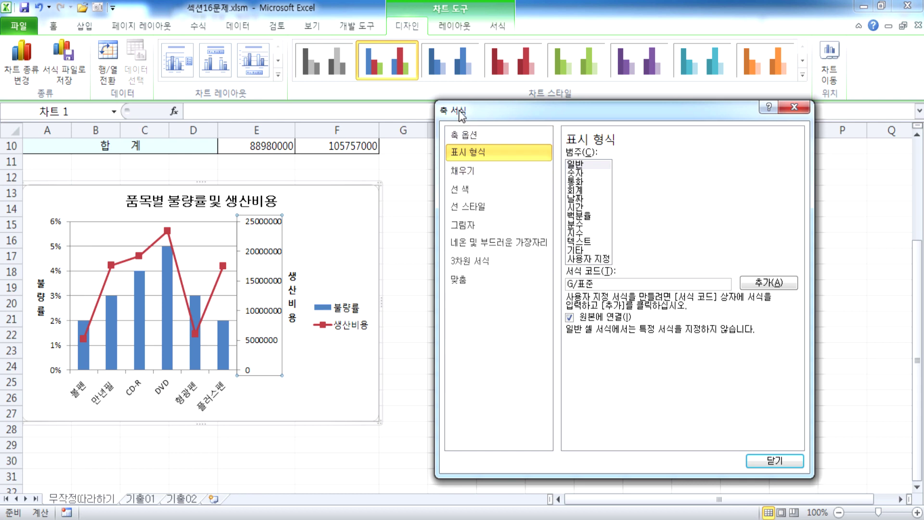
pyautogui.moveTo(458, 110); pyautogui.dragTo(437, 115)
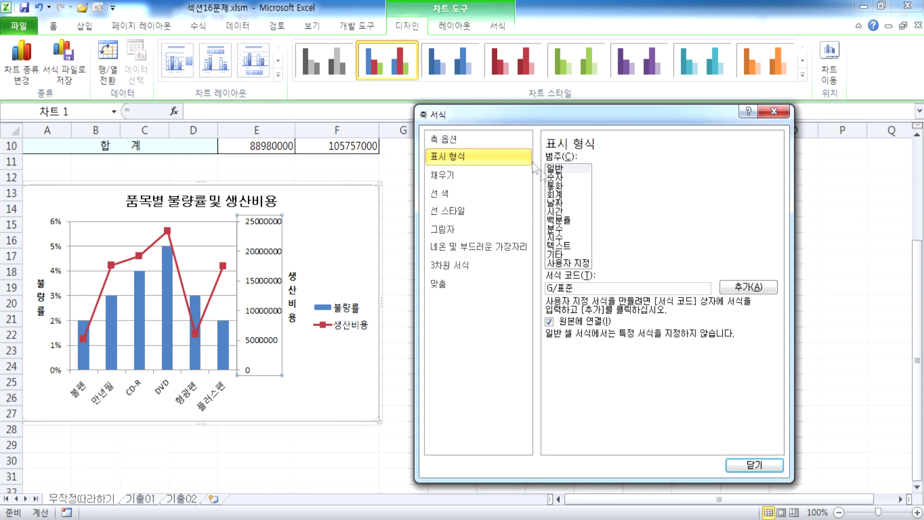
pyautogui.click(561, 178)
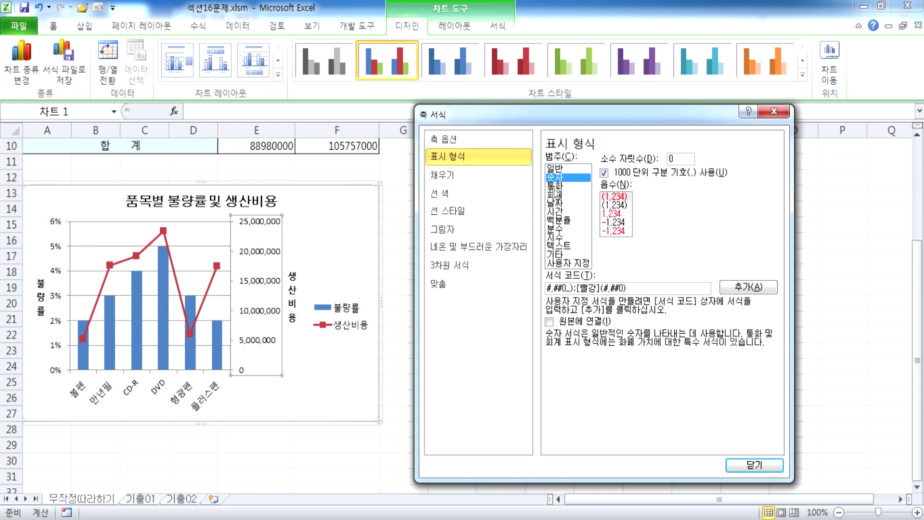
pyautogui.click(609, 174)
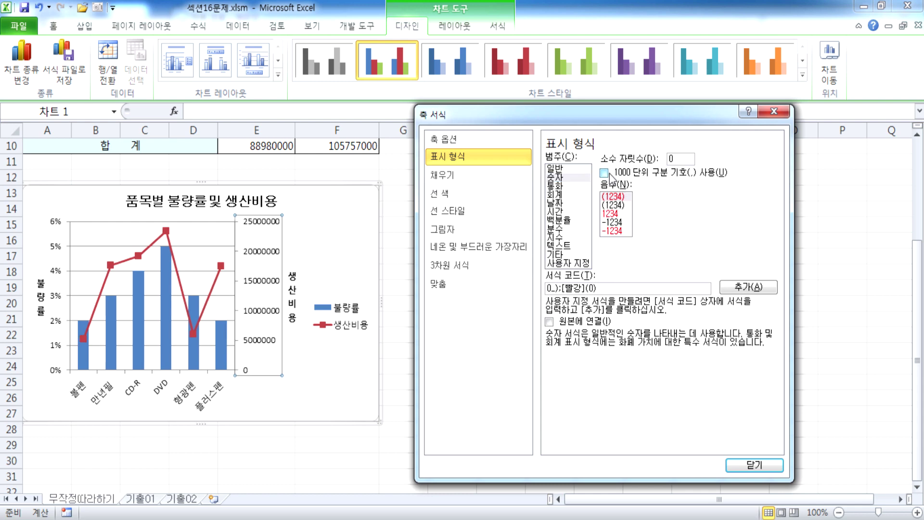
pyautogui.click(610, 177)
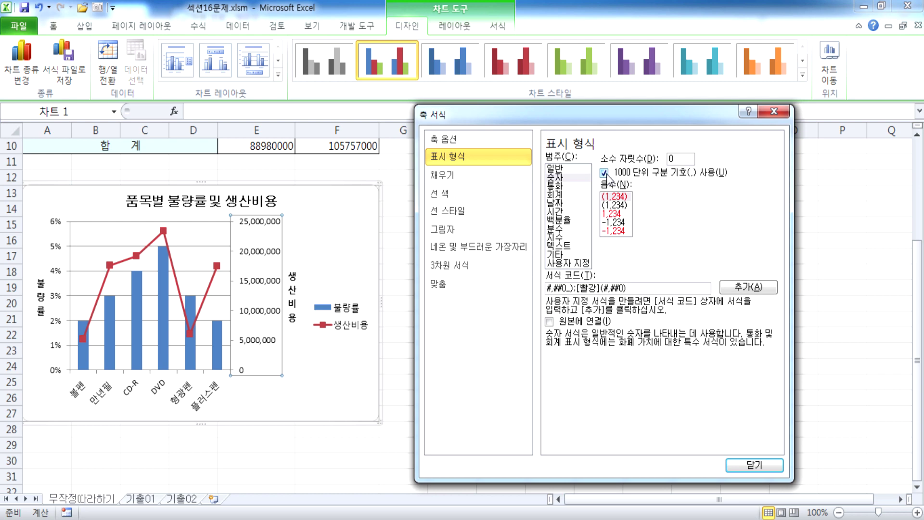
# Fix the secondary vertical axis's maximum value (최대값) at 30000000
pyautogui.click(442, 141)
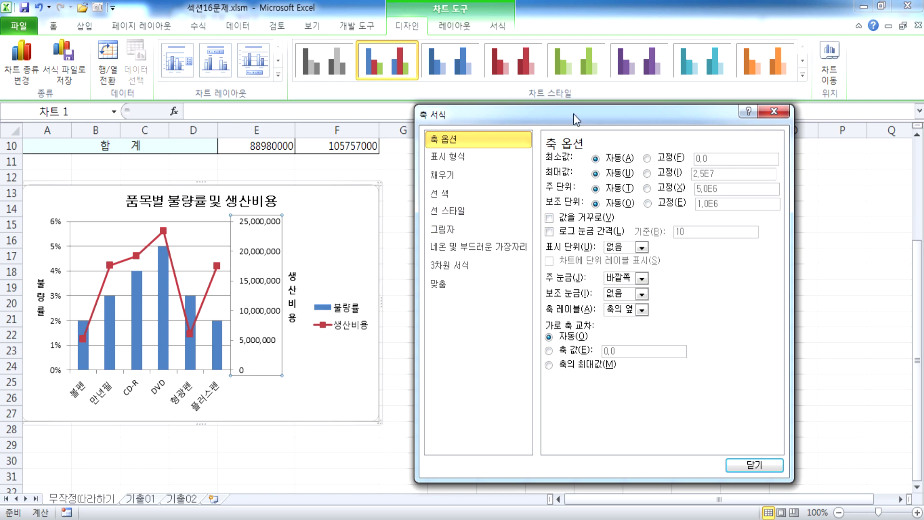
pyautogui.moveTo(573, 114); pyautogui.dragTo(557, 113)
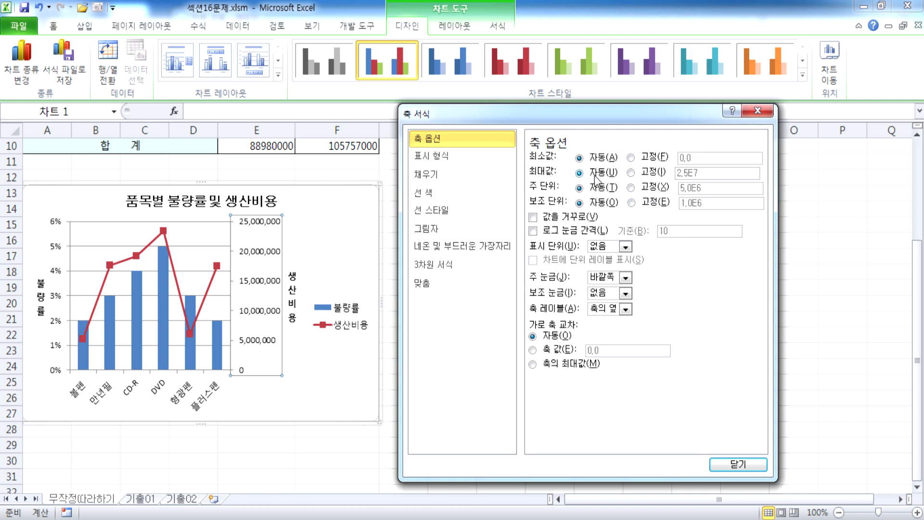
pyautogui.click(634, 175)
pyautogui.moveTo(699, 173); pyautogui.dragTo(655, 174)
pyautogui.write('30000000')
pyautogui.click(630, 188)
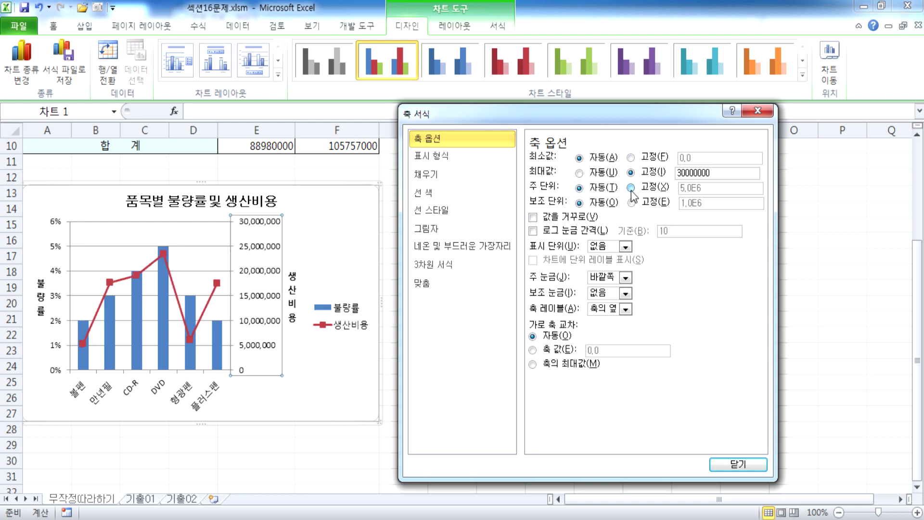
# Fix the secondary vertical axis's major unit (주 단위) at 10000000 and close the axis formatting dialog
pyautogui.moveTo(715, 188); pyautogui.dragTo(669, 189)
pyautogui.write('5000000')
pyautogui.click(679, 187)
pyautogui.write('1')
pyautogui.press('Delete')
pyautogui.write('000000')
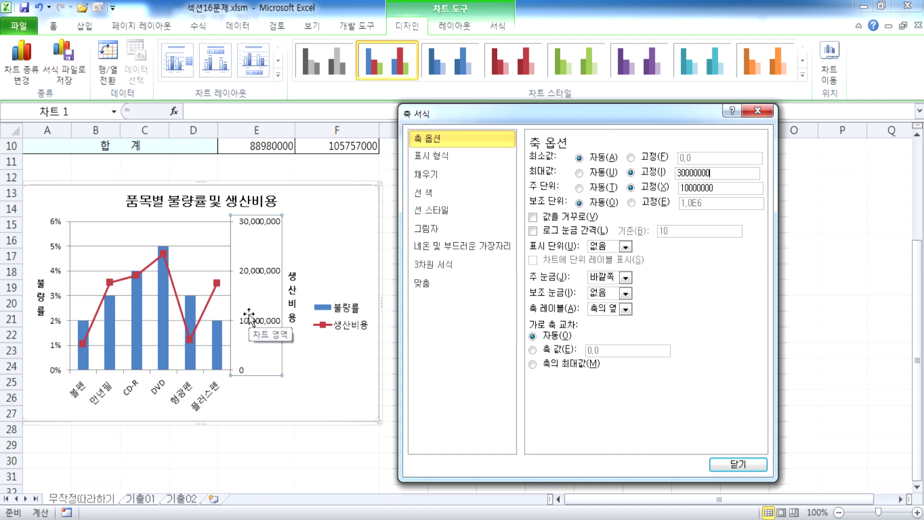
pyautogui.click(719, 191)
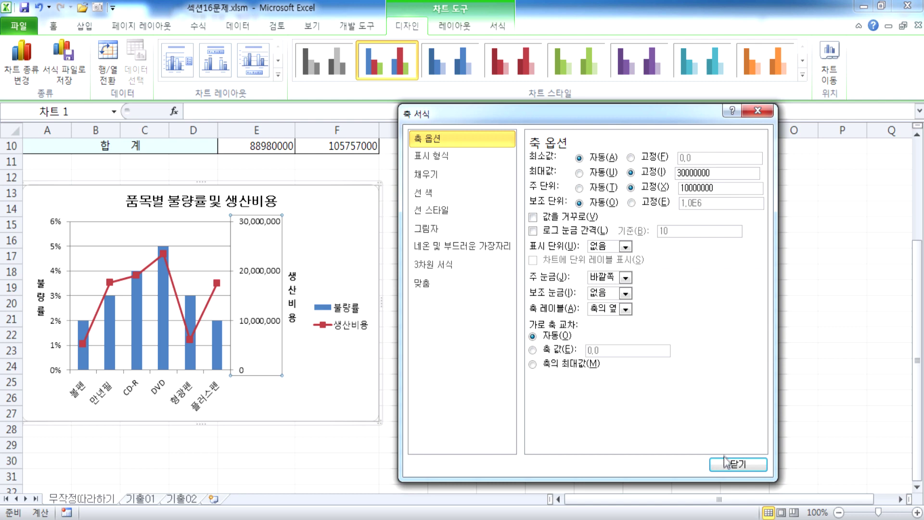
pyautogui.click(737, 465)
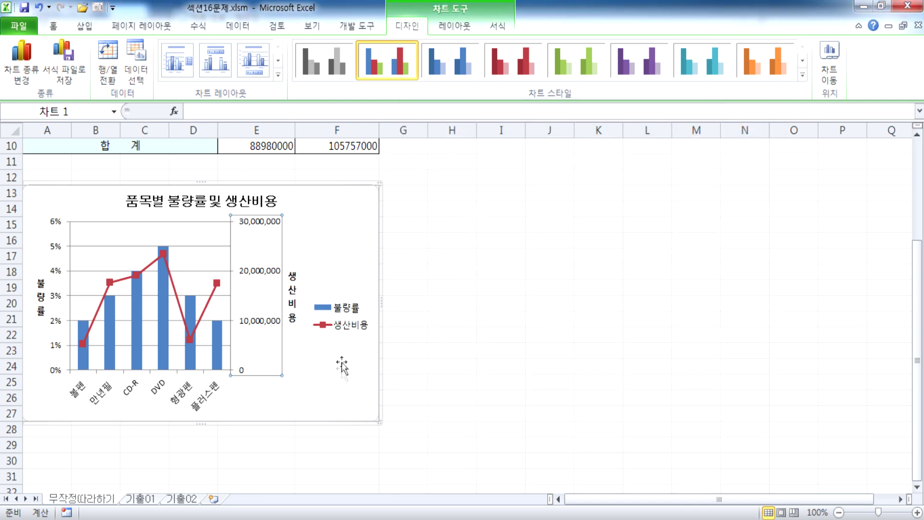
# Set the chart legend's position to 아래쪽, below the plot area
pyautogui.doubleClick(334, 313)
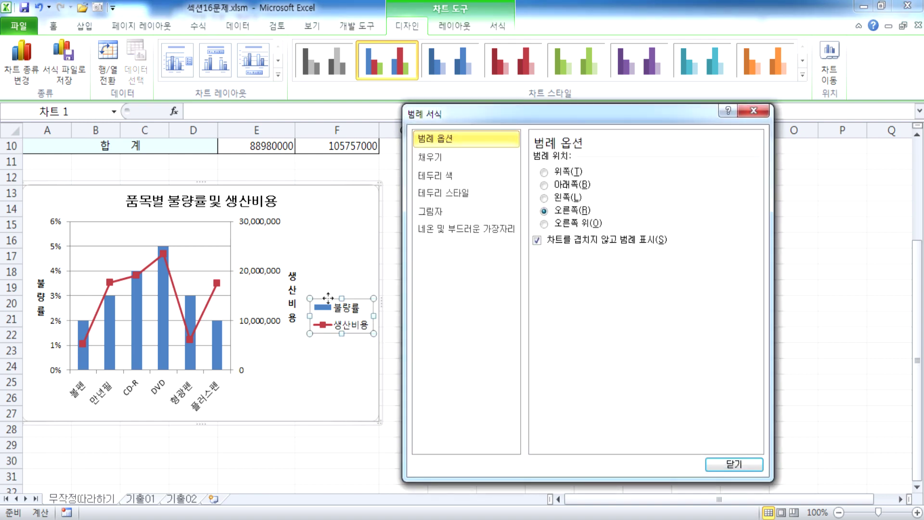
pyautogui.click(248, 225)
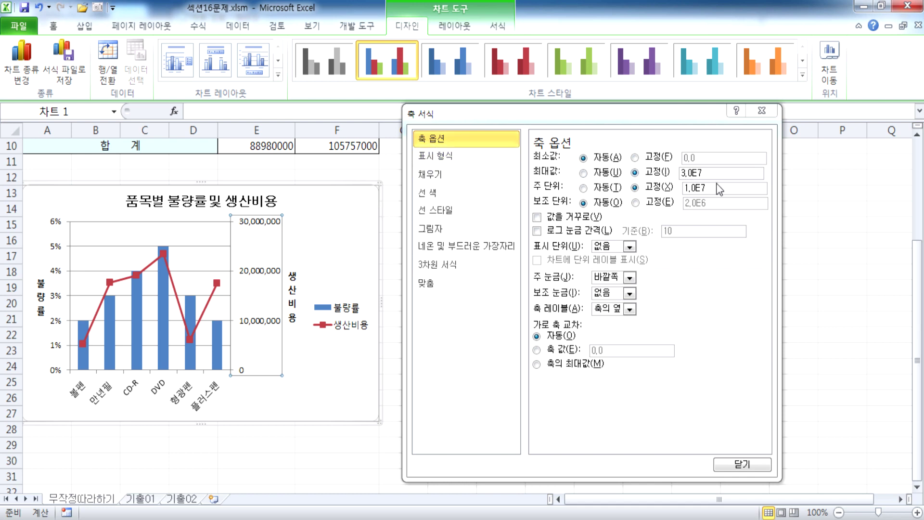
pyautogui.click(333, 316)
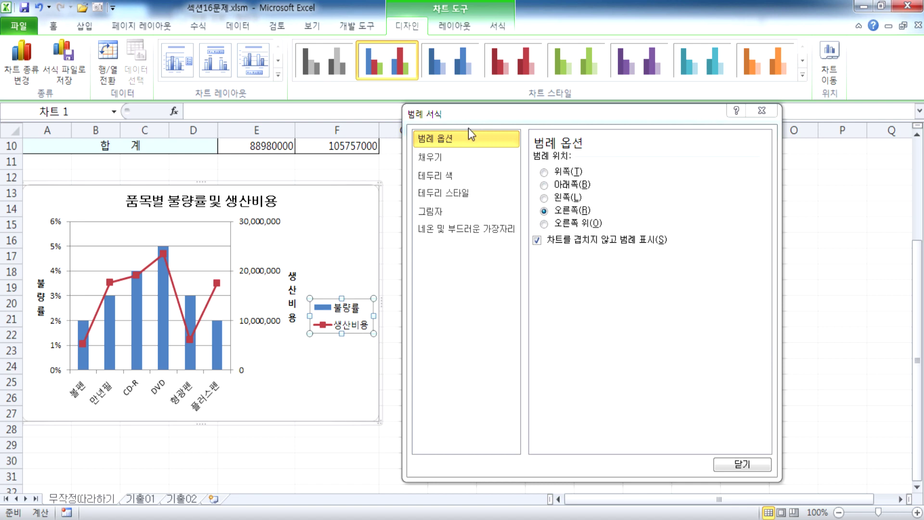
pyautogui.click(546, 185)
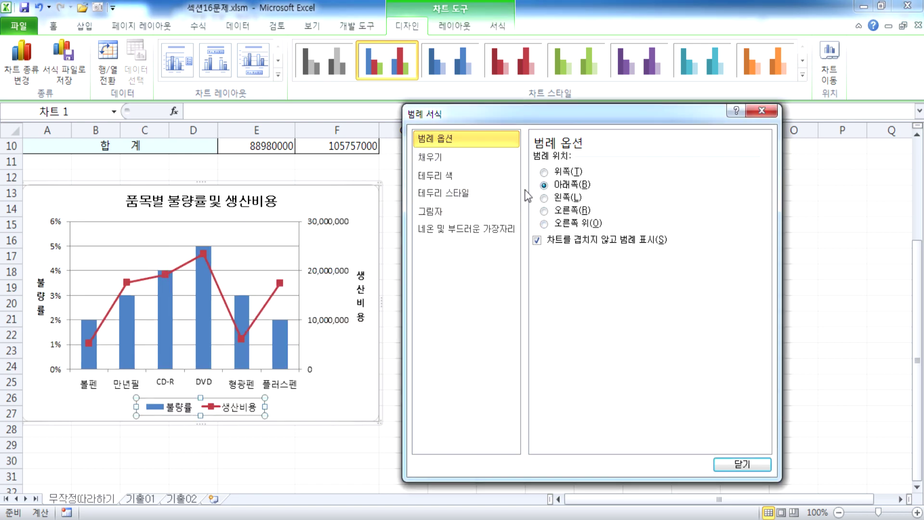
pyautogui.click(544, 210)
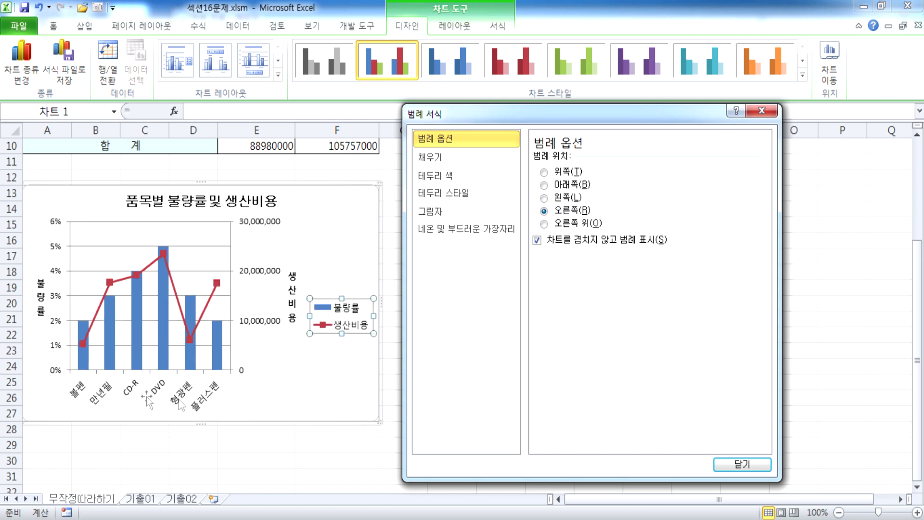
pyautogui.click(544, 185)
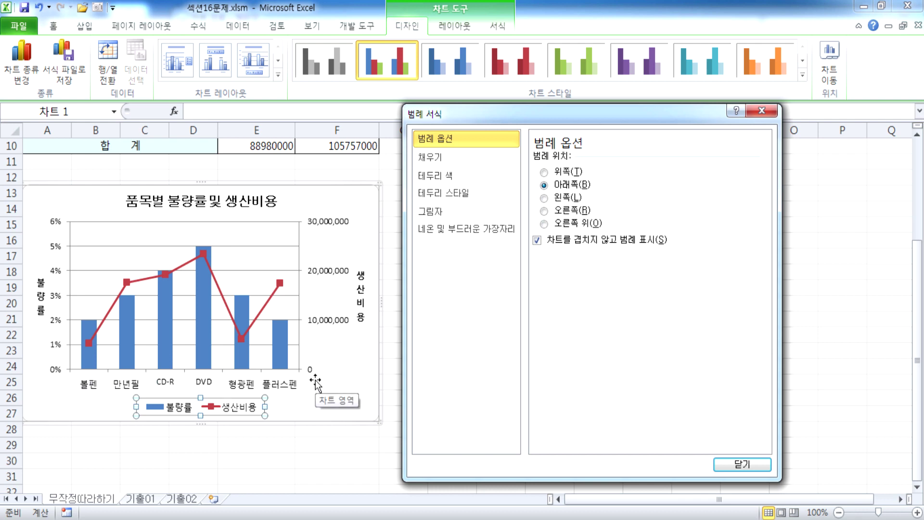
pyautogui.click(303, 412)
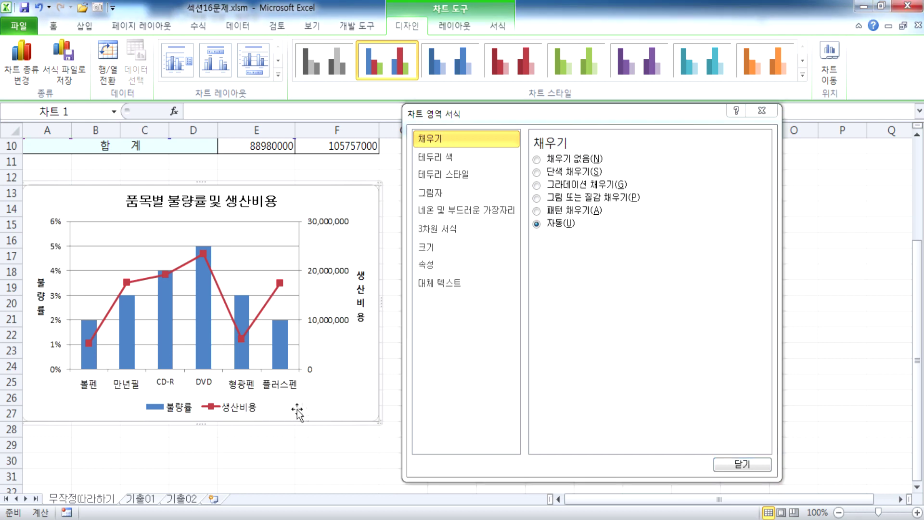
pyautogui.click(239, 416)
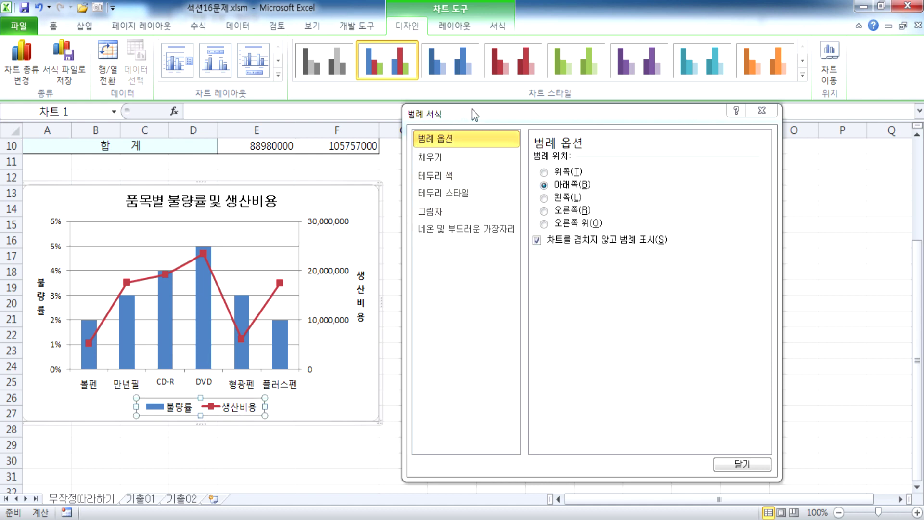
# Give the legend a solid line (실선) border in the standard blue color
pyautogui.moveTo(487, 124); pyautogui.dragTo(476, 74)
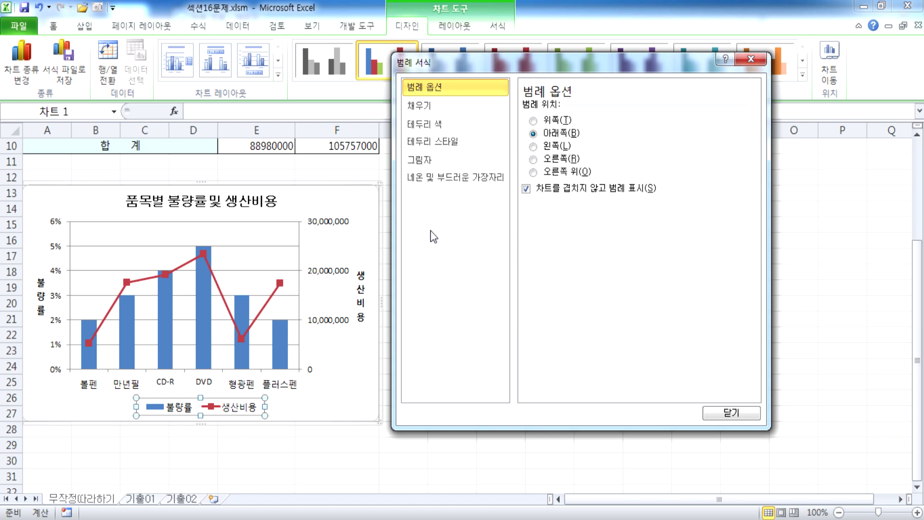
pyautogui.click(427, 130)
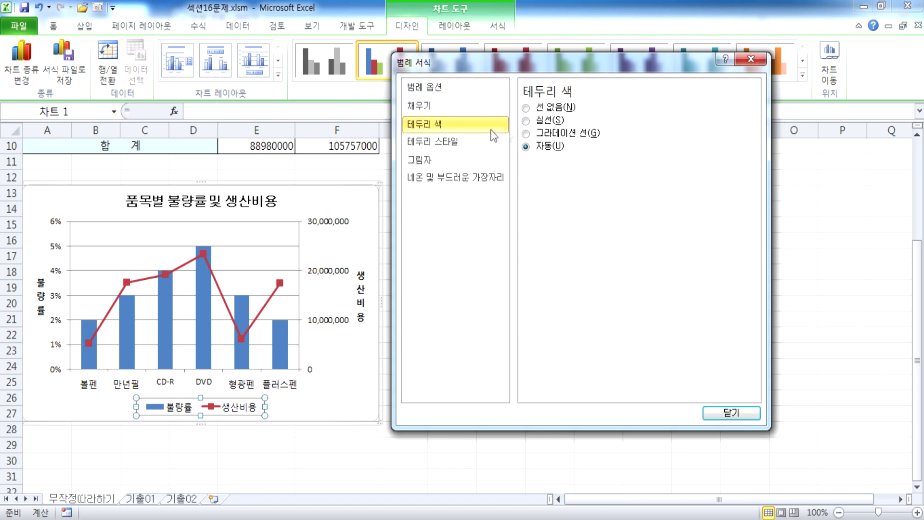
pyautogui.click(536, 121)
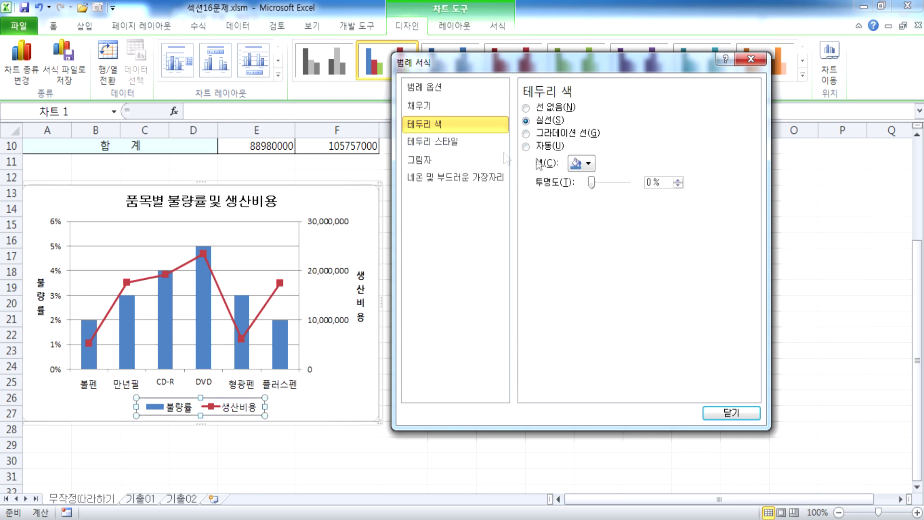
pyautogui.click(588, 163)
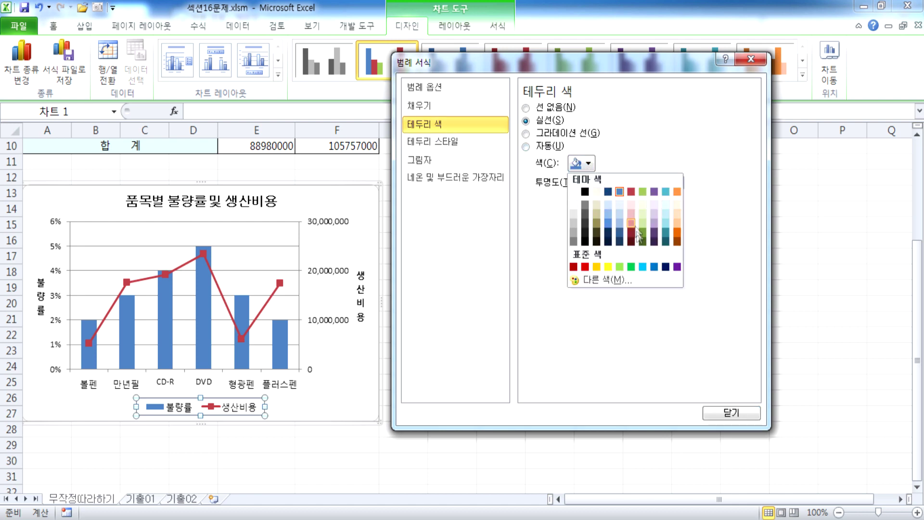
pyautogui.click(654, 267)
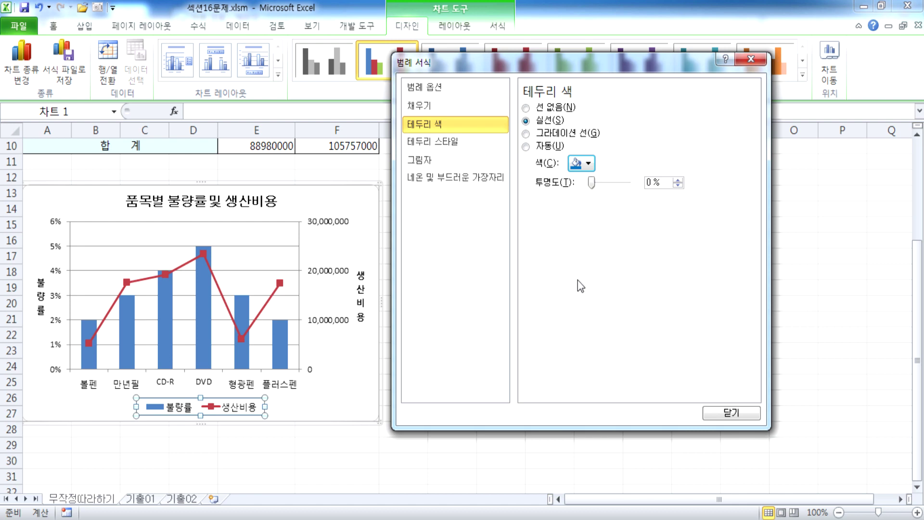
pyautogui.moveTo(481, 74); pyautogui.dragTo(496, 129)
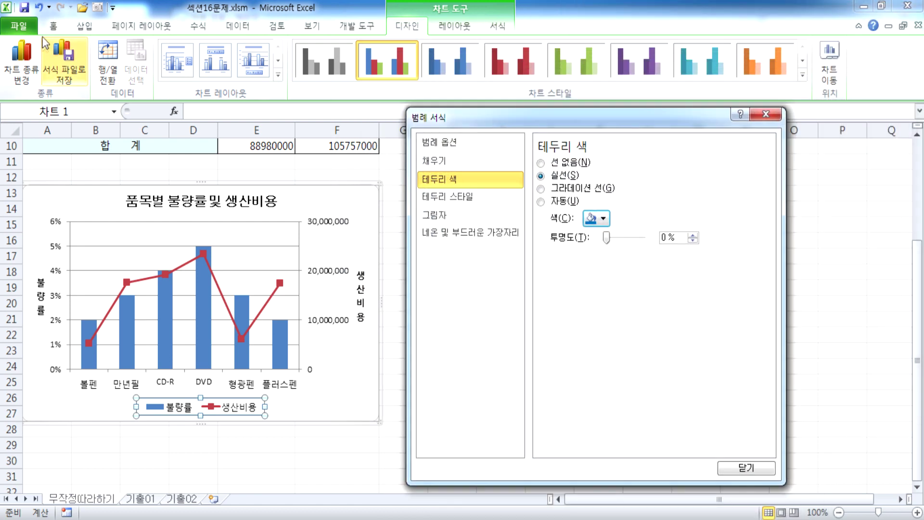
# Set the legend's font to 궁서
pyautogui.click(53, 26)
pyautogui.moveTo(441, 117); pyautogui.dragTo(554, 137)
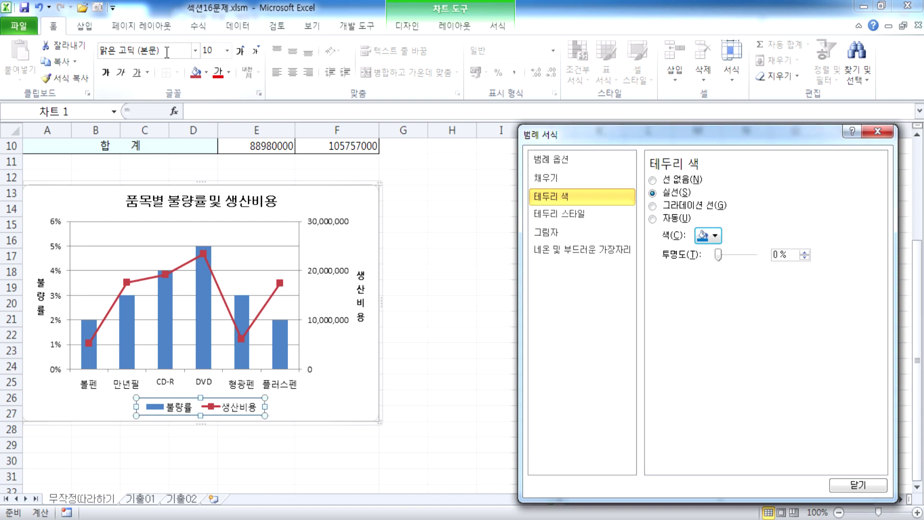
pyautogui.click(194, 50)
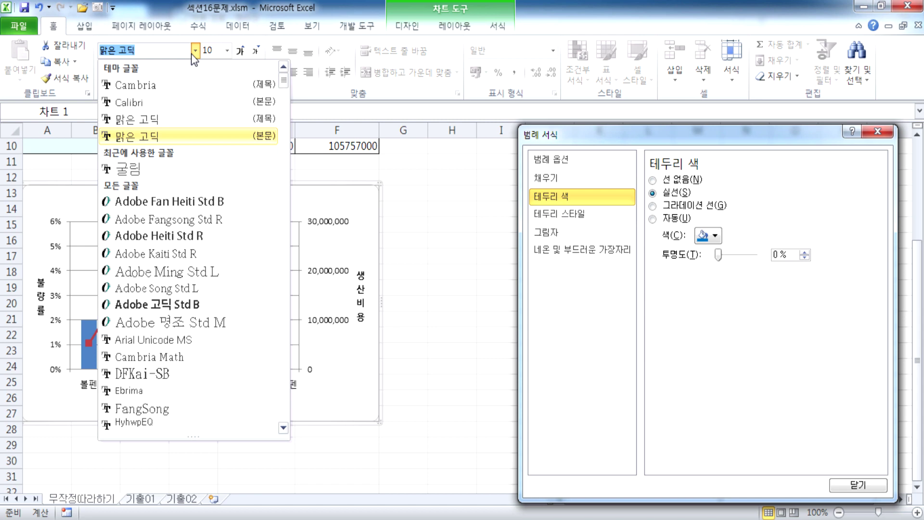
pyautogui.scroll(-15, 199, 276)
pyautogui.scroll(-15, 196, 293)
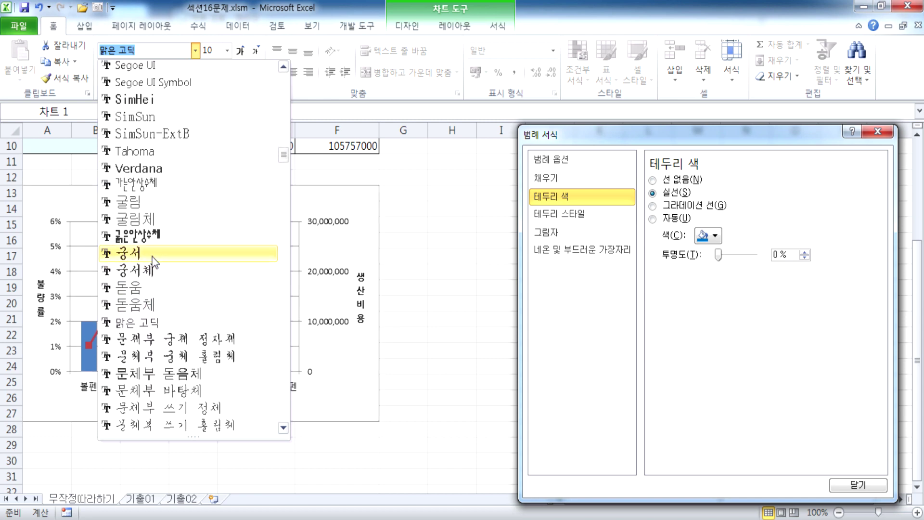
pyautogui.click(152, 255)
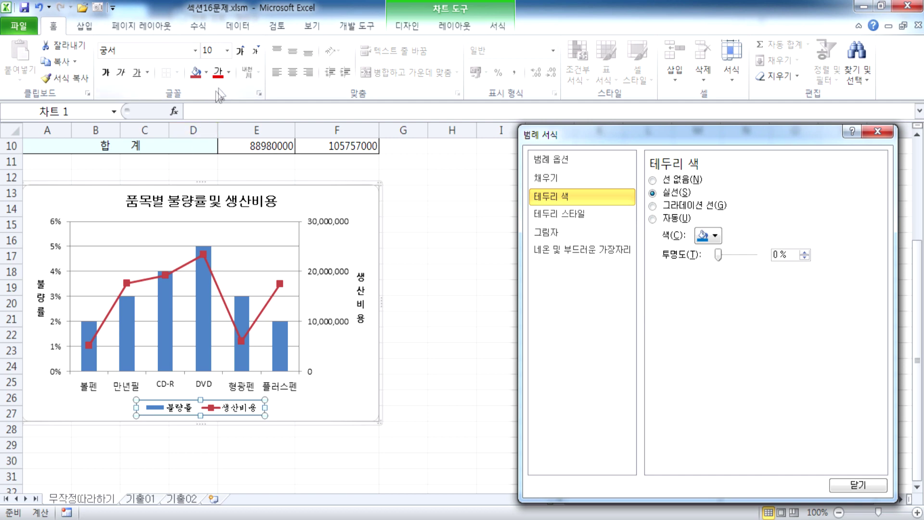
# Set the legend's font size to 13 and make its text bold
pyautogui.click(240, 50)
pyautogui.click(239, 50)
pyautogui.click(239, 50)
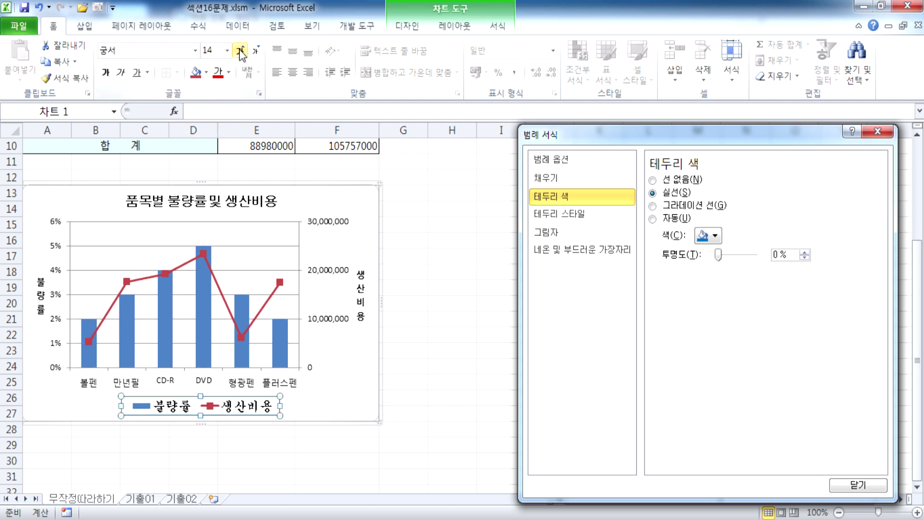
pyautogui.click(255, 50)
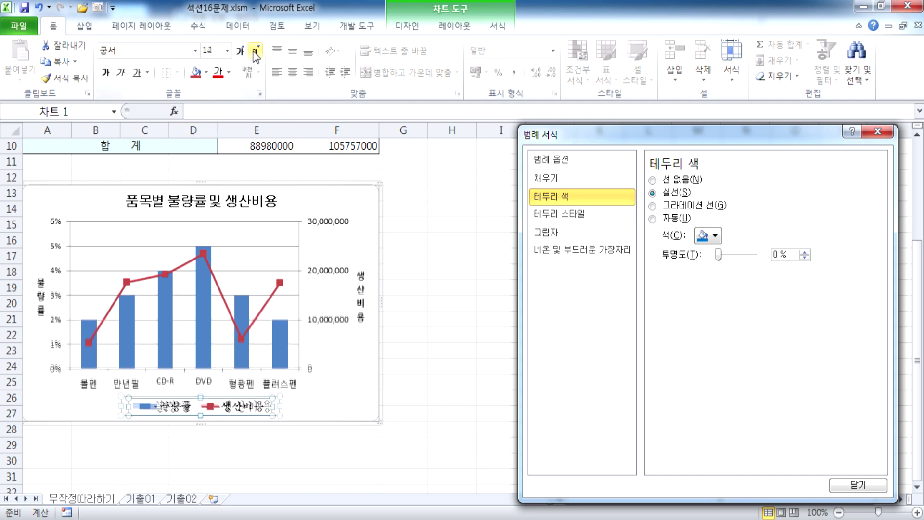
pyautogui.click(227, 50)
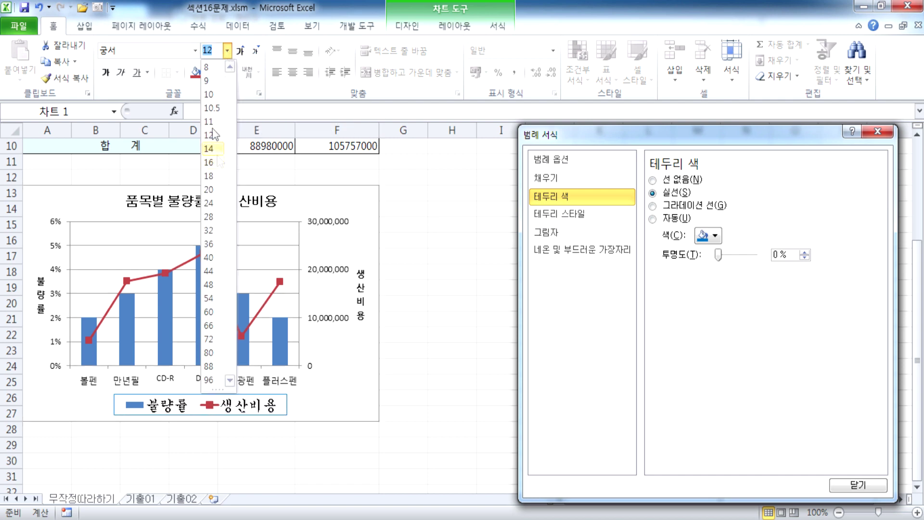
pyautogui.click(229, 51)
pyautogui.click(229, 51)
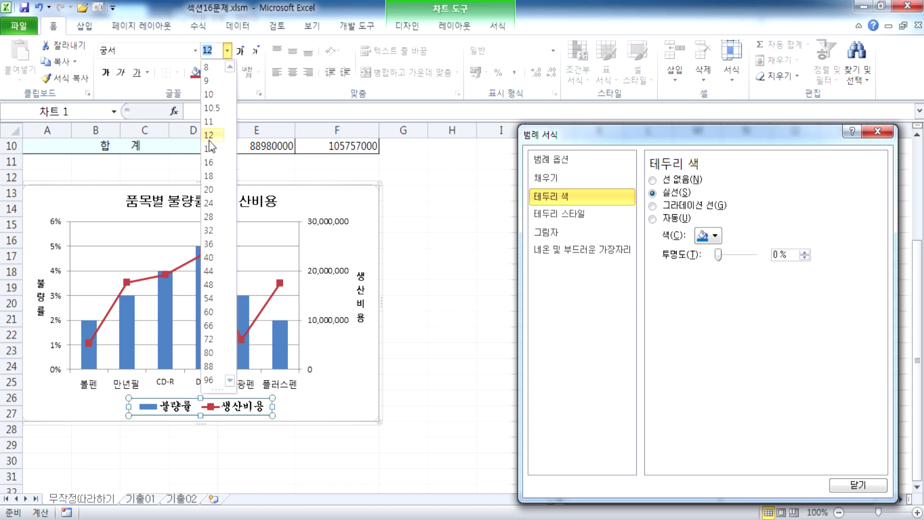
pyautogui.write('13')
pyautogui.press('Return')
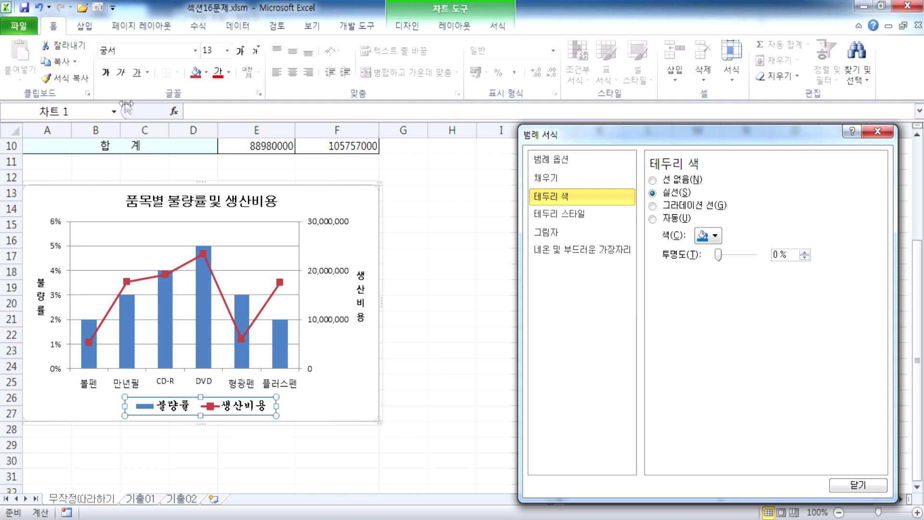
pyautogui.click(105, 74)
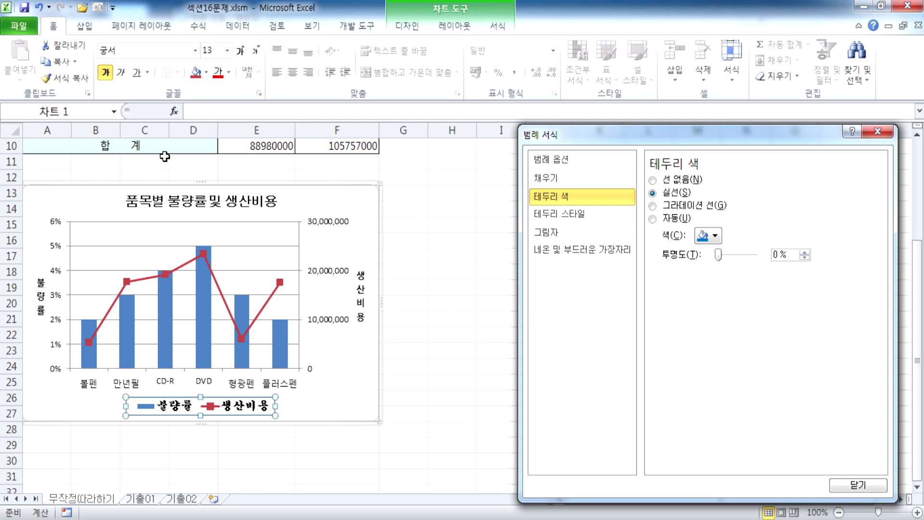
pyautogui.click(337, 356)
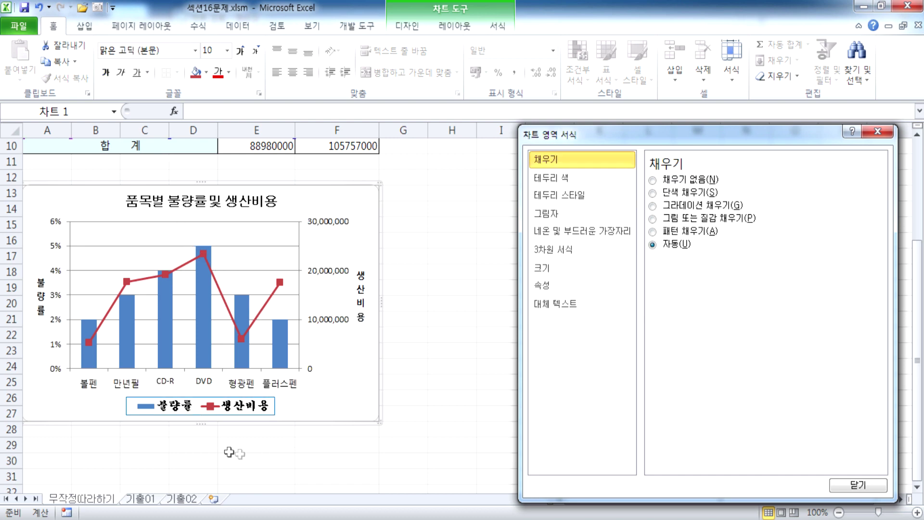
# Open the answer workbook 섹션16정답.xlsm and examine the finished chart on its 무작정따라하기 sheet
pyautogui.scroll(-3, 221, 376)
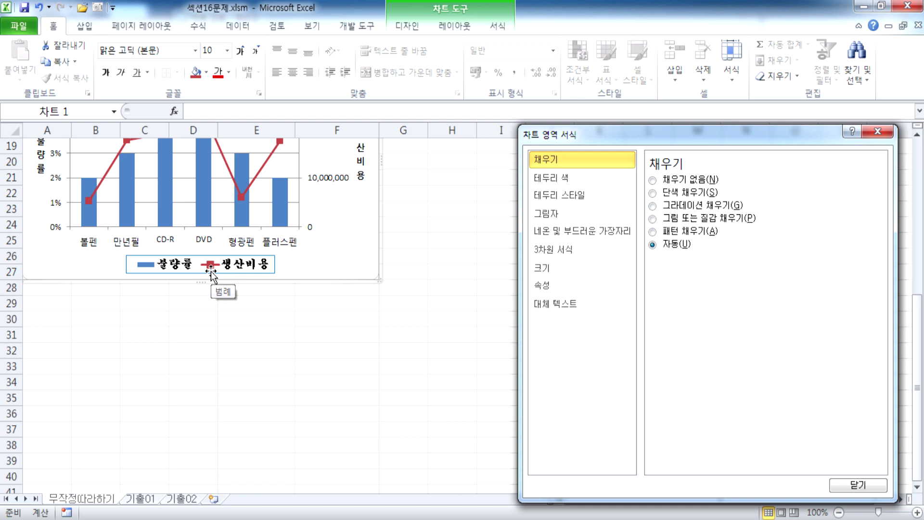
pyautogui.hotkey('alt', 'Tab')
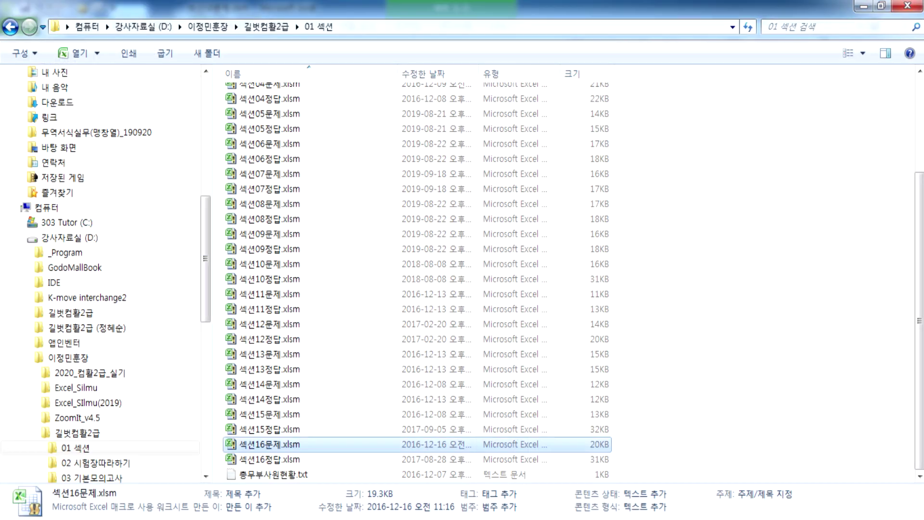
pyautogui.doubleClick(256, 460)
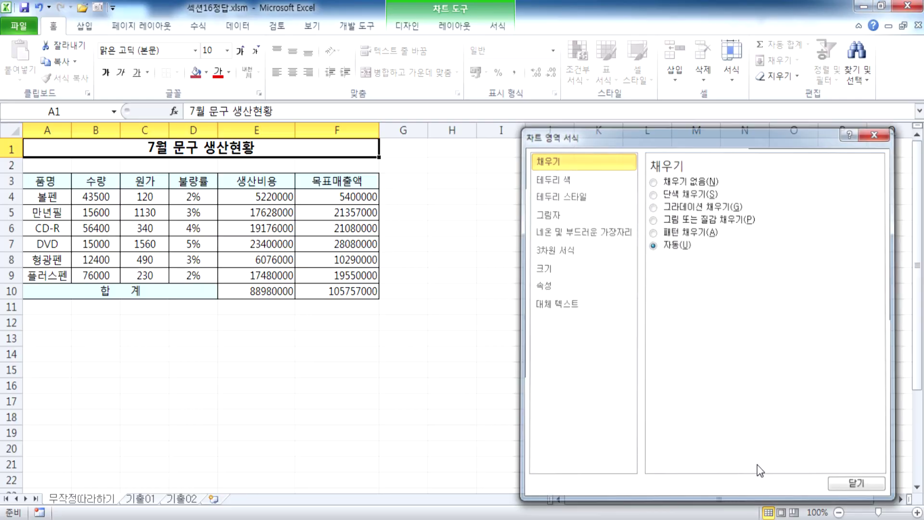
pyautogui.click(849, 465)
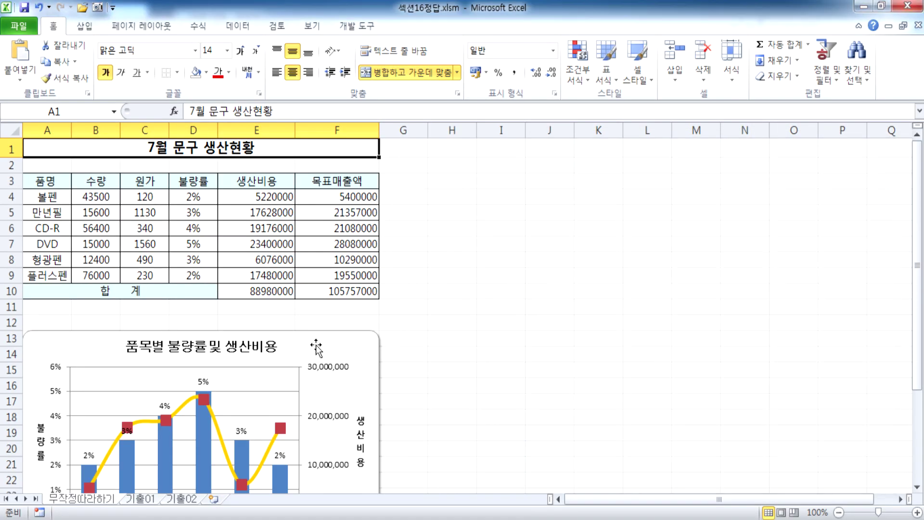
pyautogui.click(175, 501)
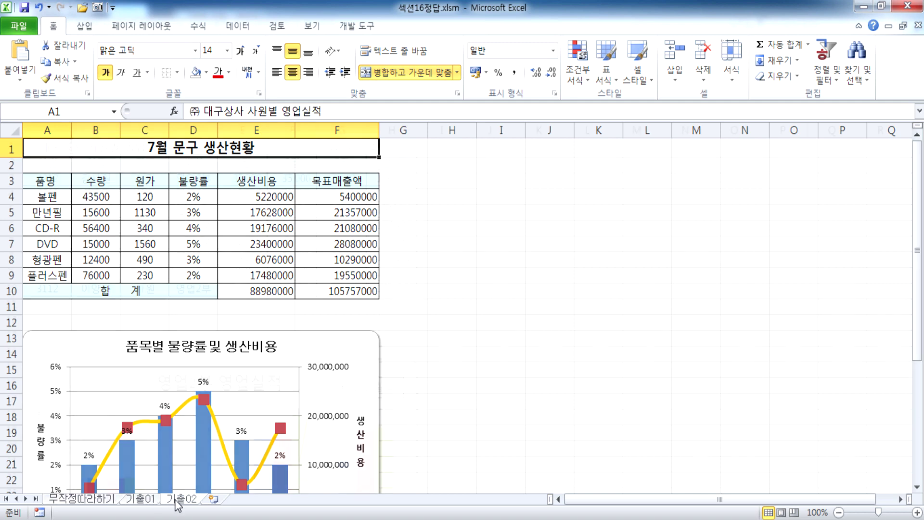
pyautogui.click(92, 503)
pyautogui.scroll(-4, 231, 308)
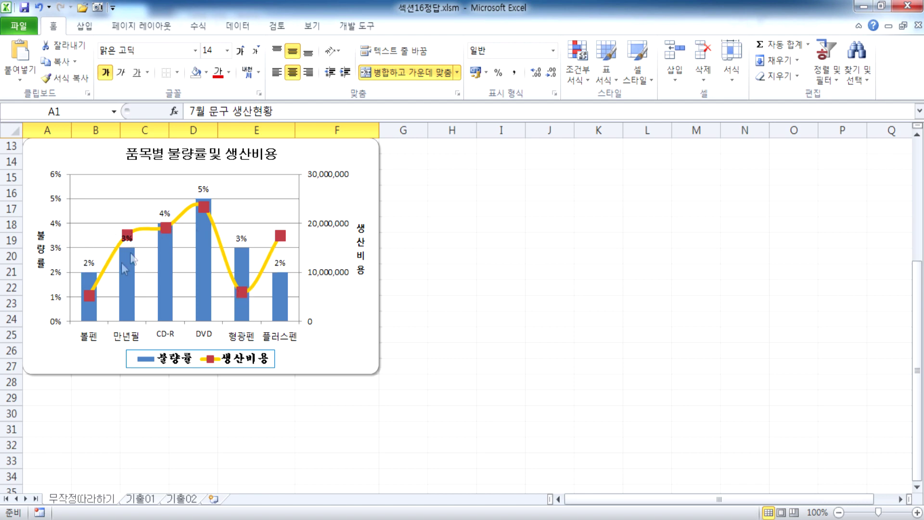
pyautogui.click(162, 155)
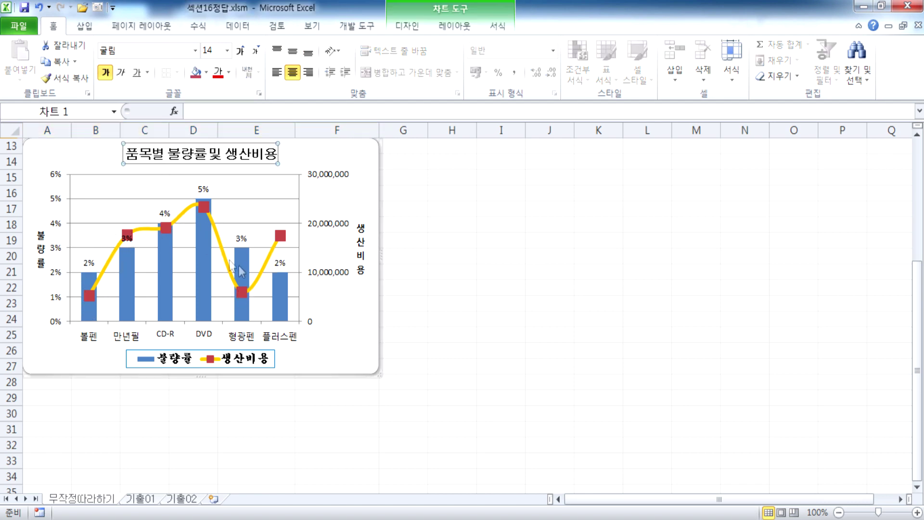
# Review the axes, axis titles and legend of the finished chart, and close the answer workbook
pyautogui.click(336, 225)
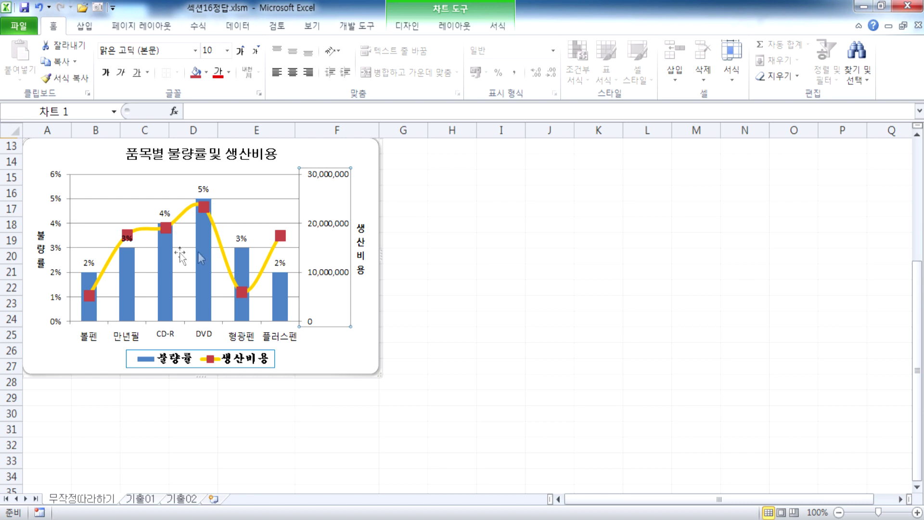
pyautogui.click(40, 259)
pyautogui.click(363, 260)
pyautogui.click(204, 356)
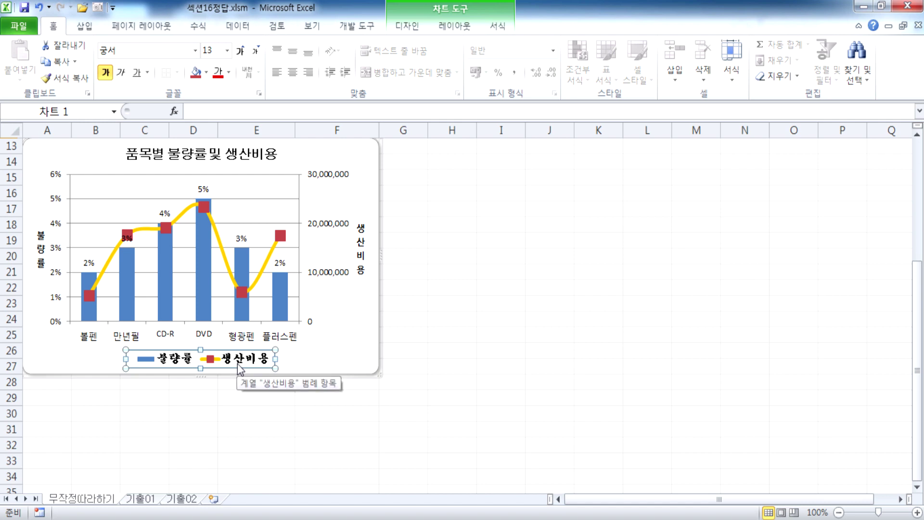
pyautogui.click(907, 6)
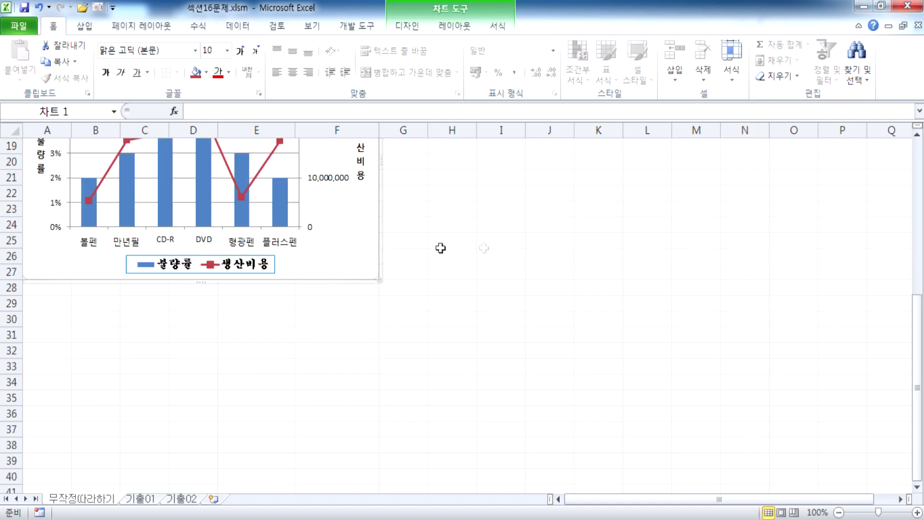
# Try centered (가운데) data labels on the whole chart in 섹션16문제.xlsm, and remove them
pyautogui.scroll(2, 481, 248)
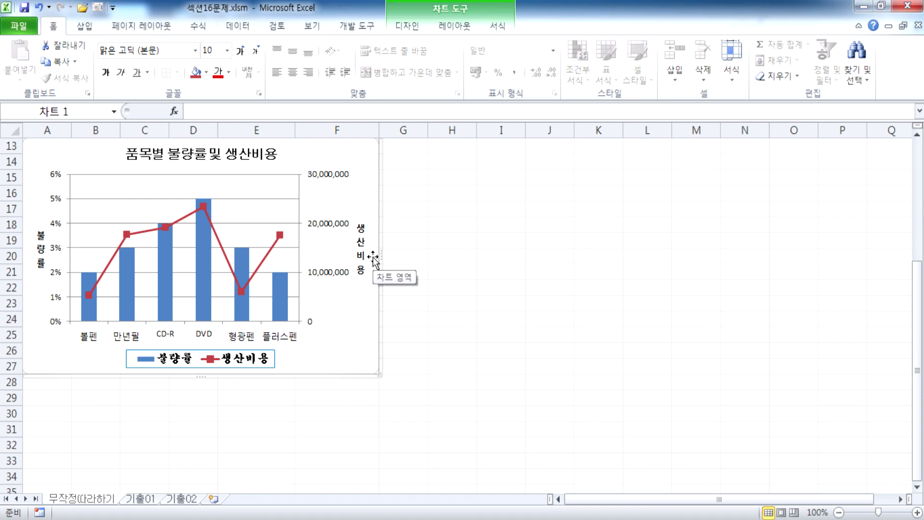
pyautogui.scroll(1, 359, 207)
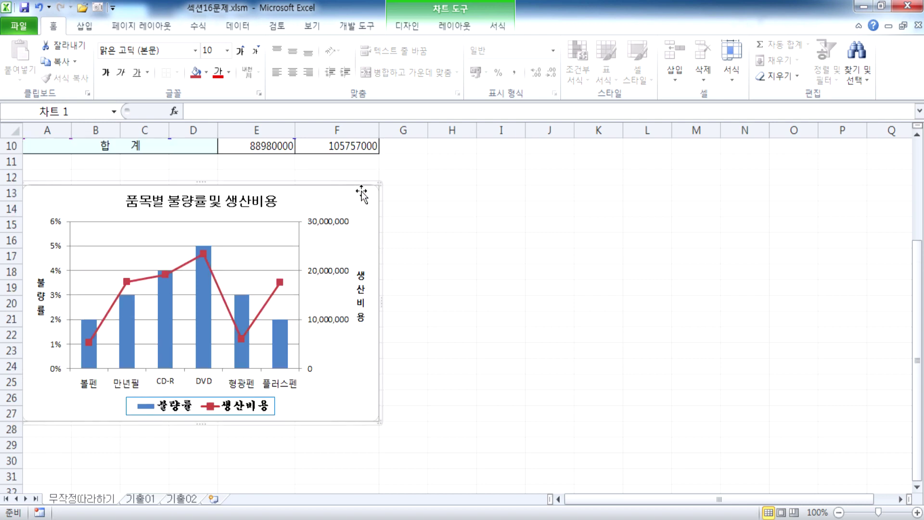
pyautogui.click(412, 25)
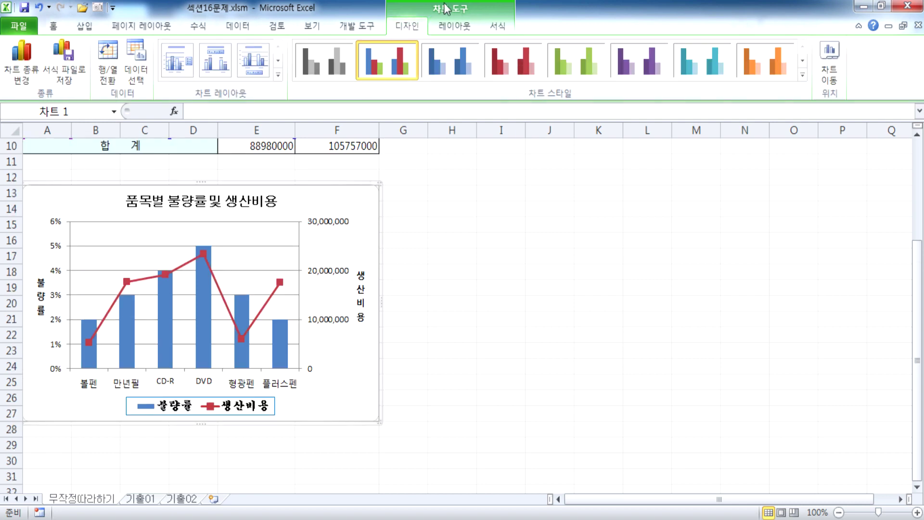
pyautogui.click(467, 30)
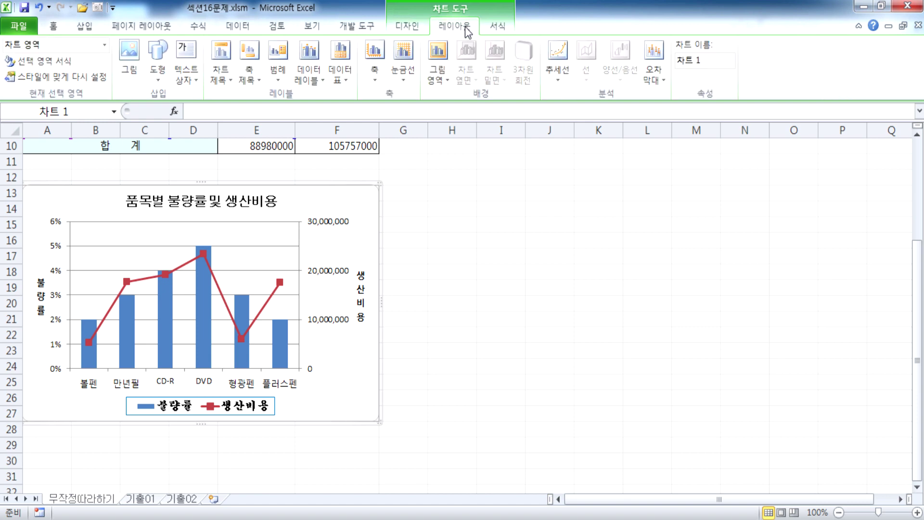
pyautogui.click(315, 81)
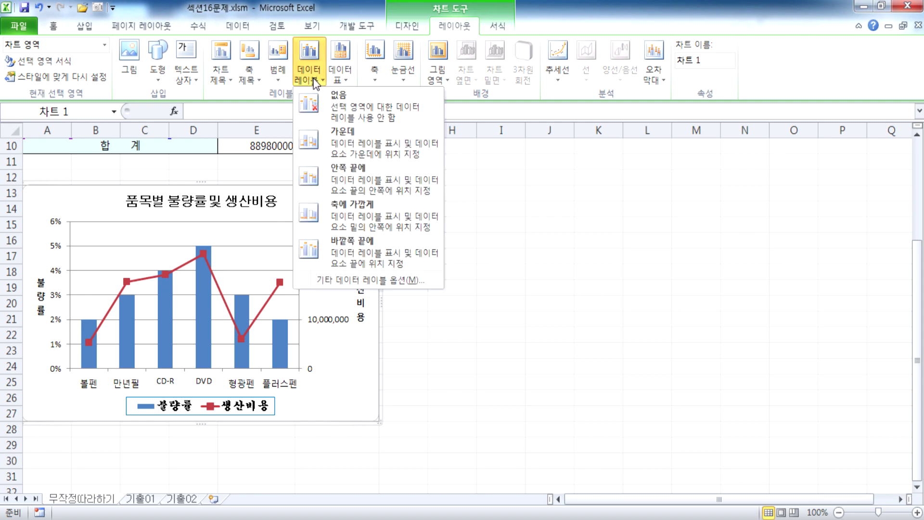
pyautogui.click(341, 146)
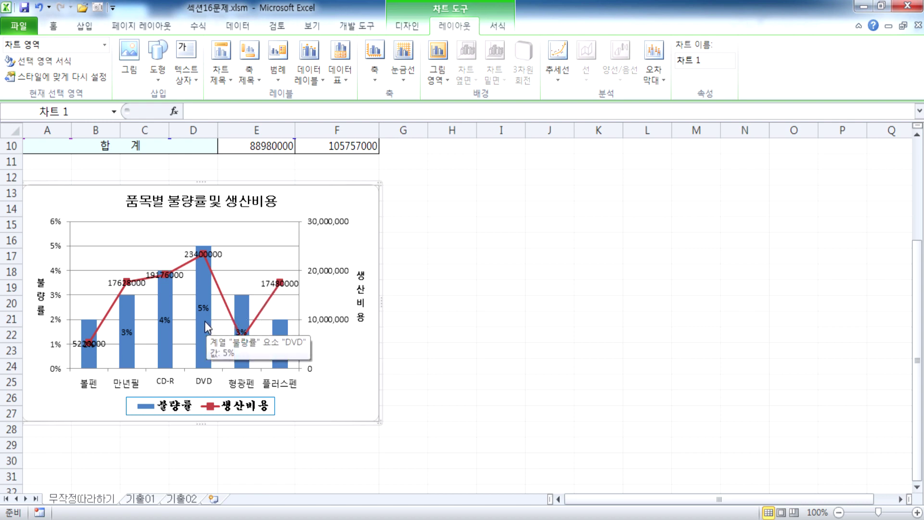
pyautogui.click(316, 82)
pyautogui.click(327, 107)
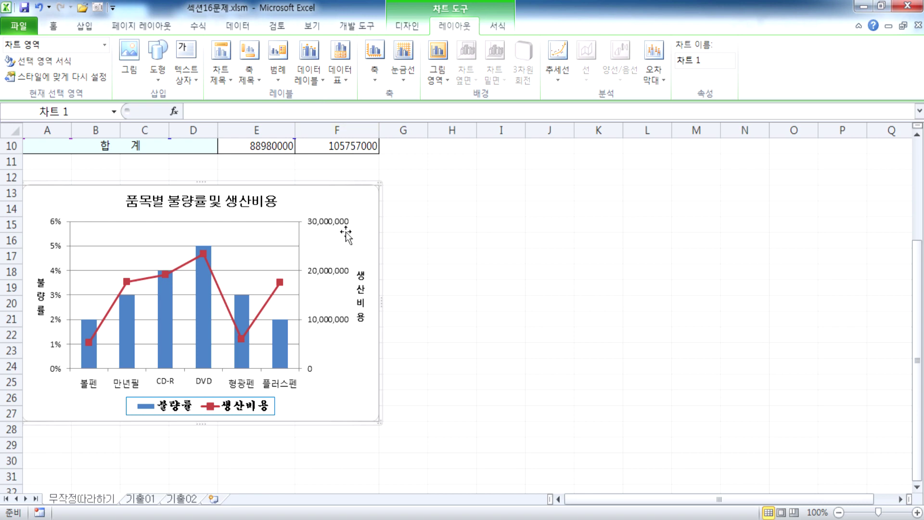
pyautogui.moveTo(166, 323)
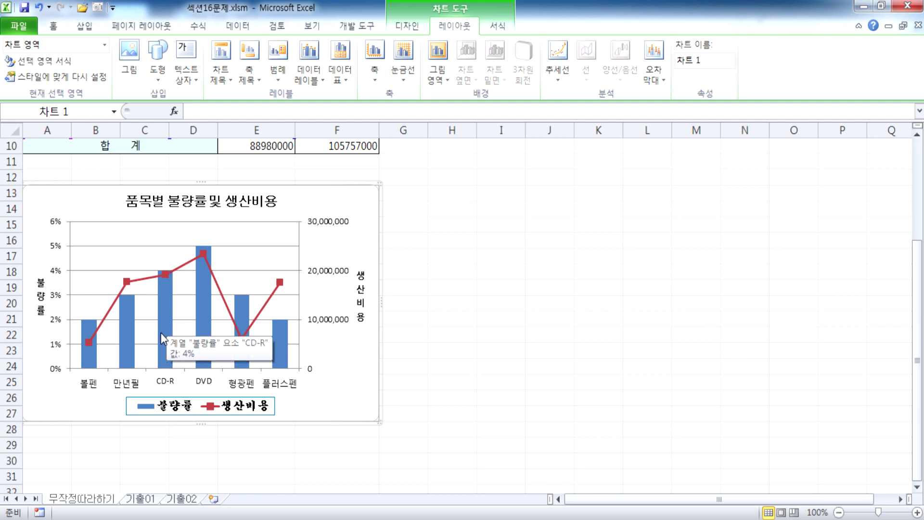
pyautogui.moveTo(143, 284)
pyautogui.click(143, 286)
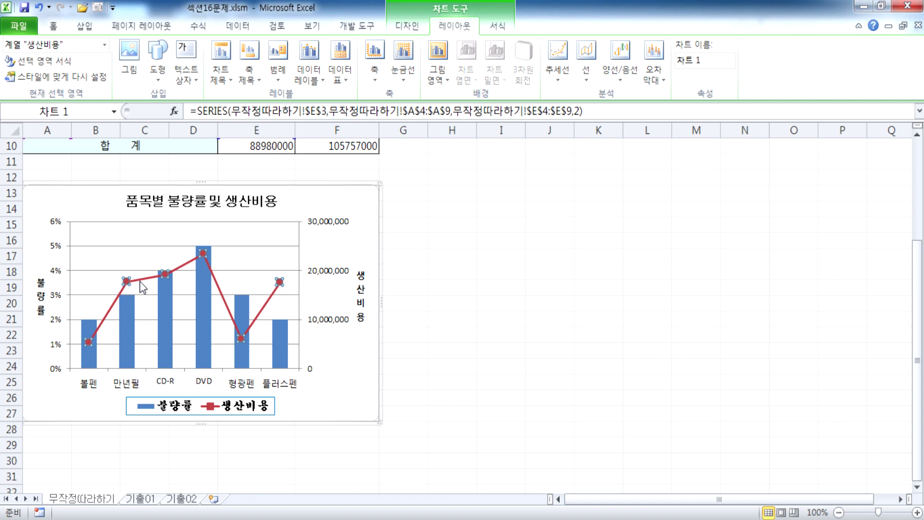
pyautogui.click(407, 26)
pyautogui.click(29, 71)
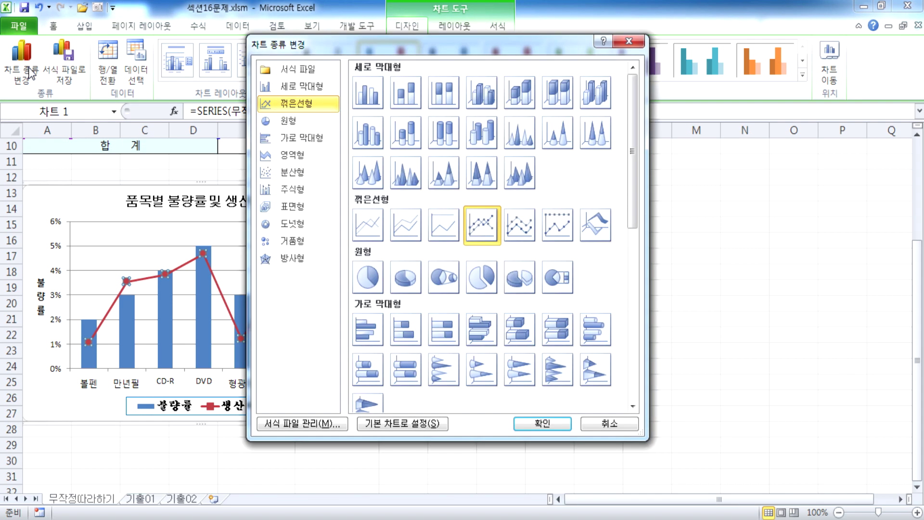
pyautogui.click(612, 426)
pyautogui.press('Escape')
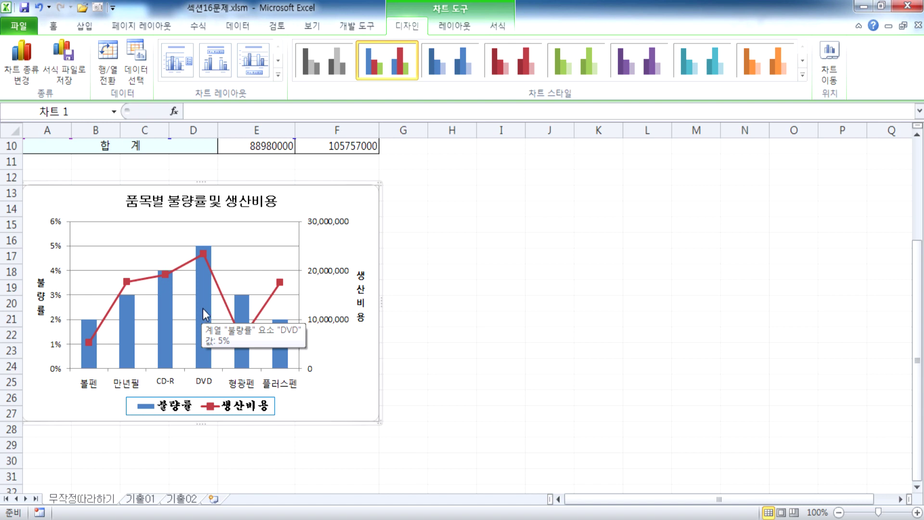
# Add data labels to only the 불량률 column series, positioned at the outside end (바깥쪽 끝에)
pyautogui.click(203, 308)
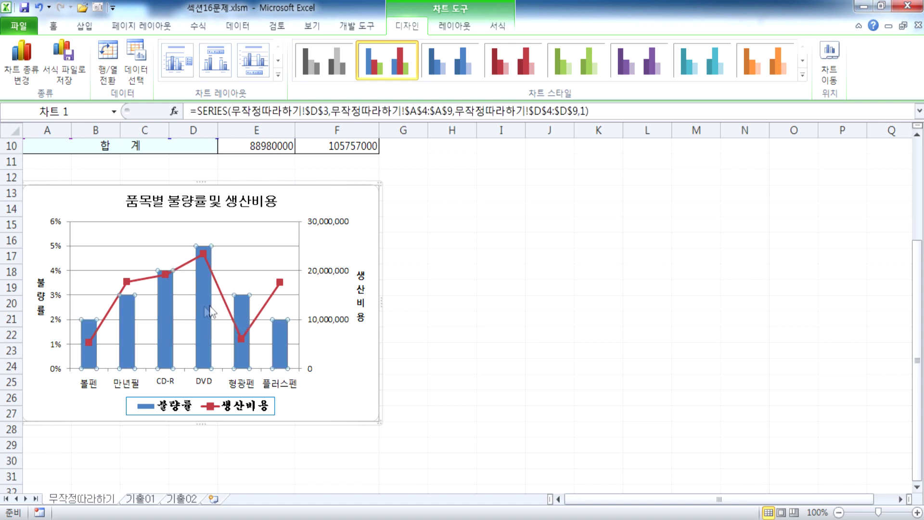
pyautogui.click(454, 26)
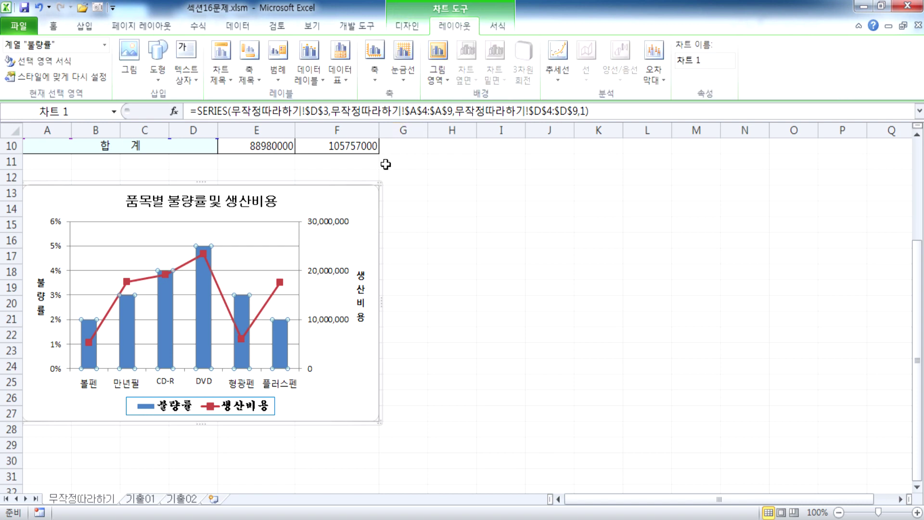
pyautogui.rightClick(204, 294)
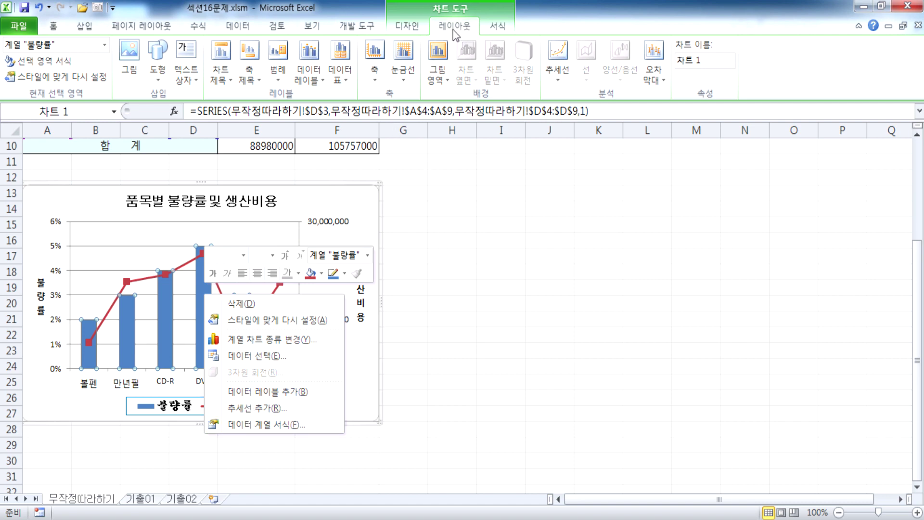
pyautogui.click(313, 82)
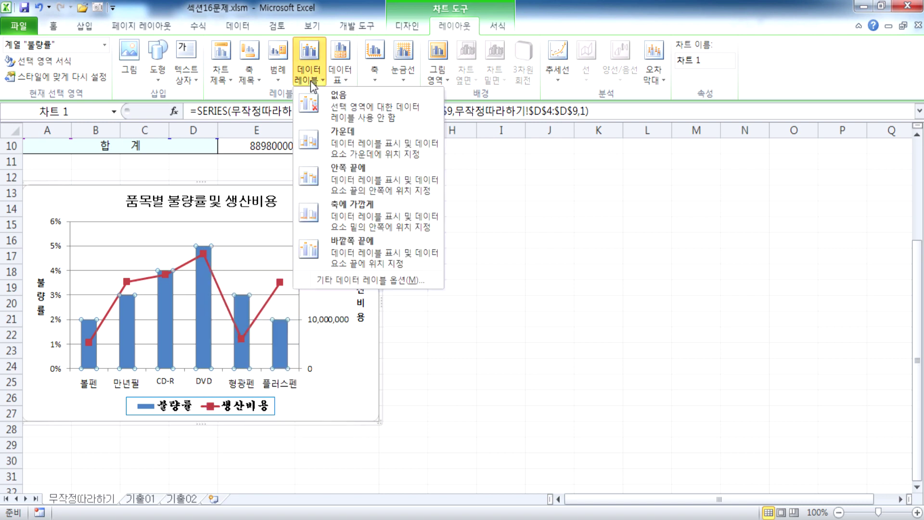
pyautogui.click(353, 253)
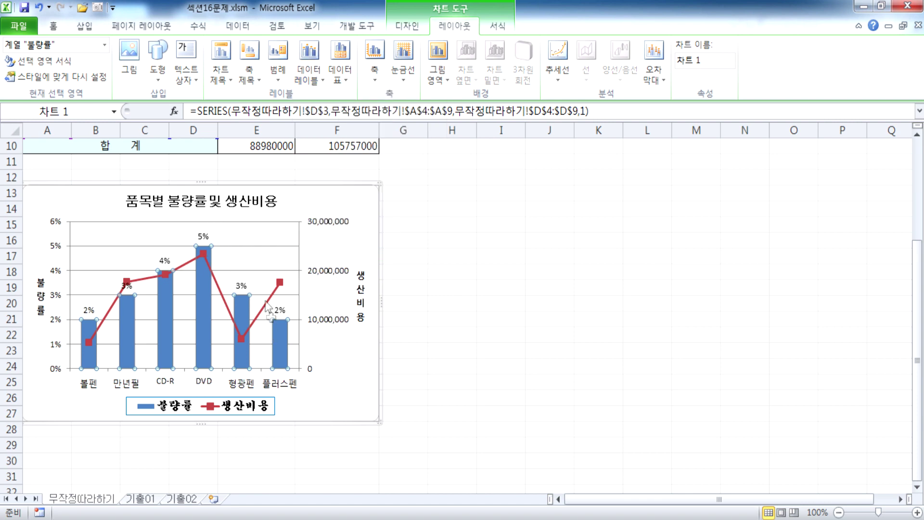
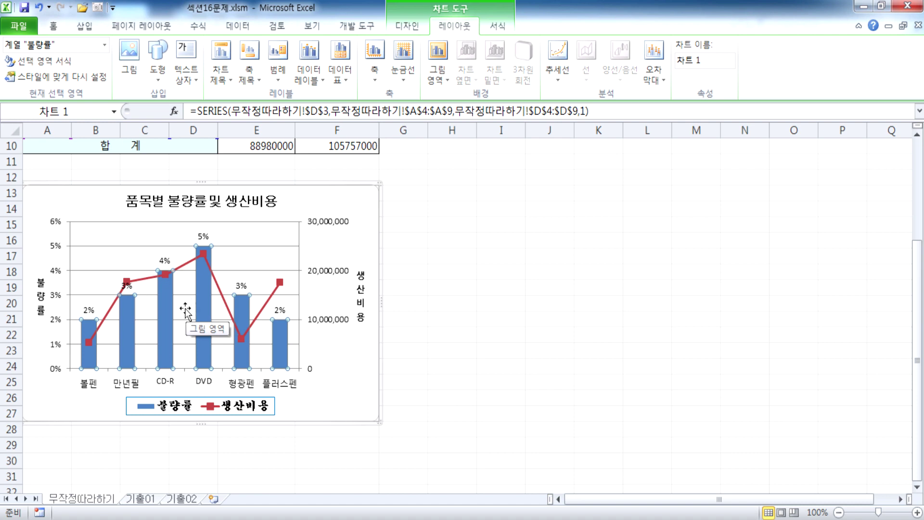
# Look through the format settings of the 생산비용 series, the chart area and the legend
pyautogui.doubleClick(185, 268)
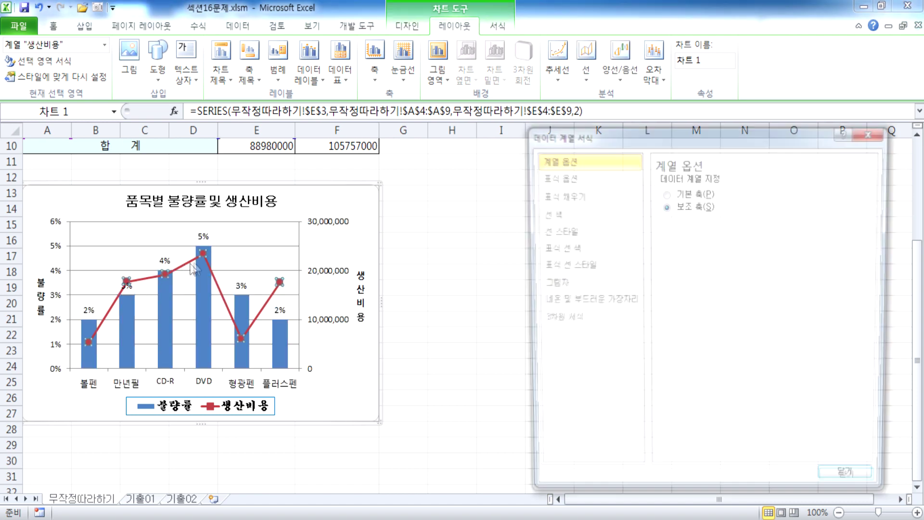
pyautogui.moveTo(580, 138); pyautogui.dragTo(494, 82)
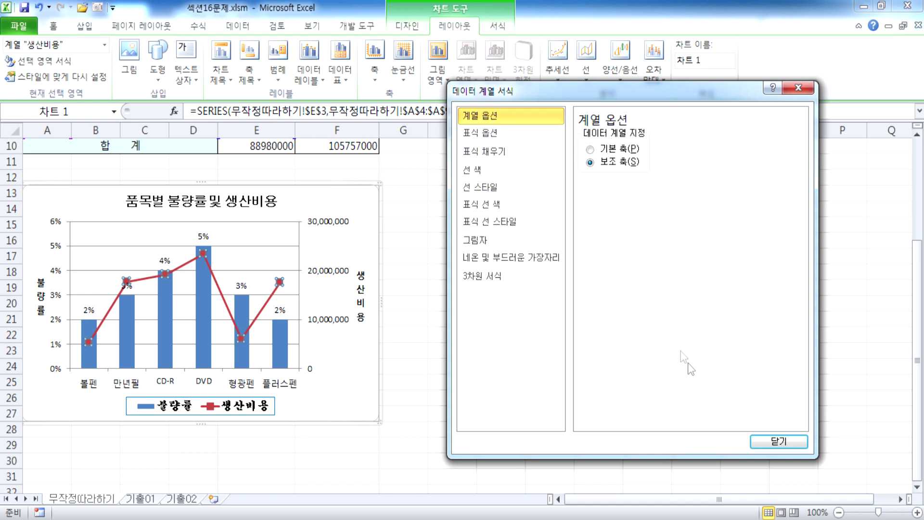
pyautogui.click(776, 440)
pyautogui.doubleClick(349, 206)
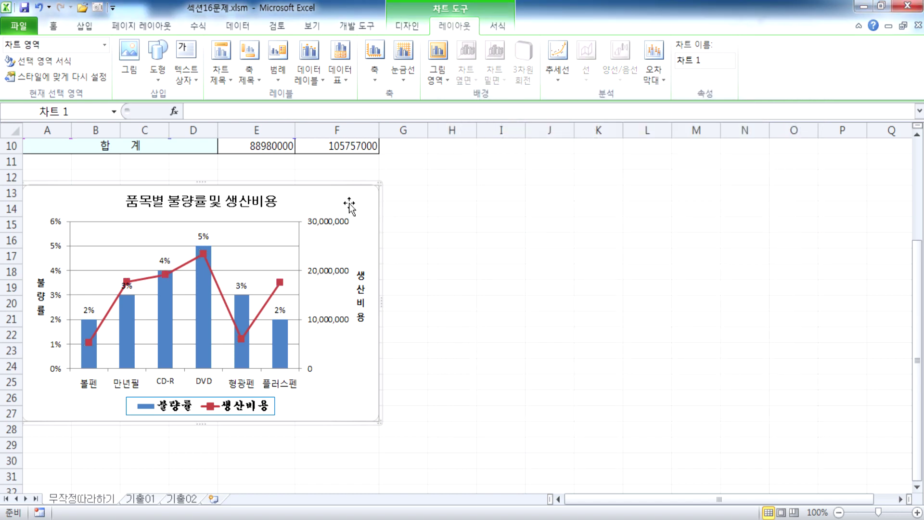
pyautogui.click(778, 441)
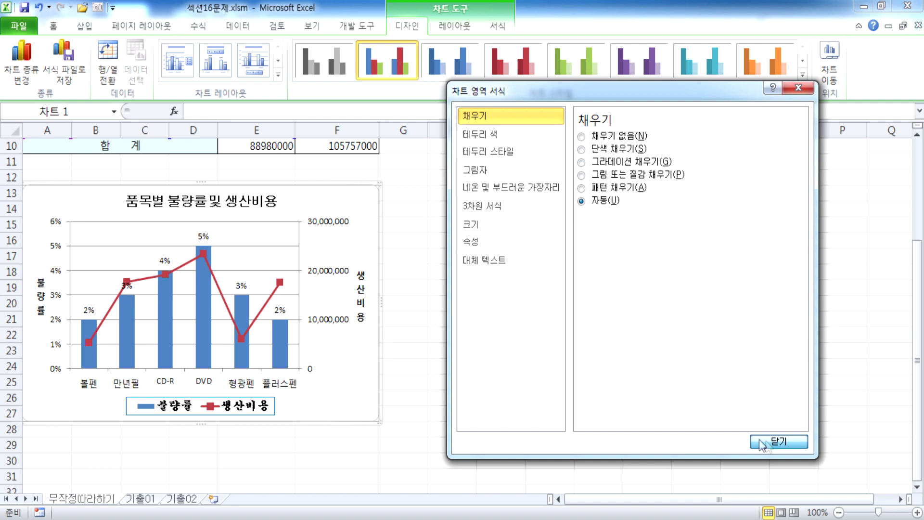
pyautogui.doubleClick(236, 409)
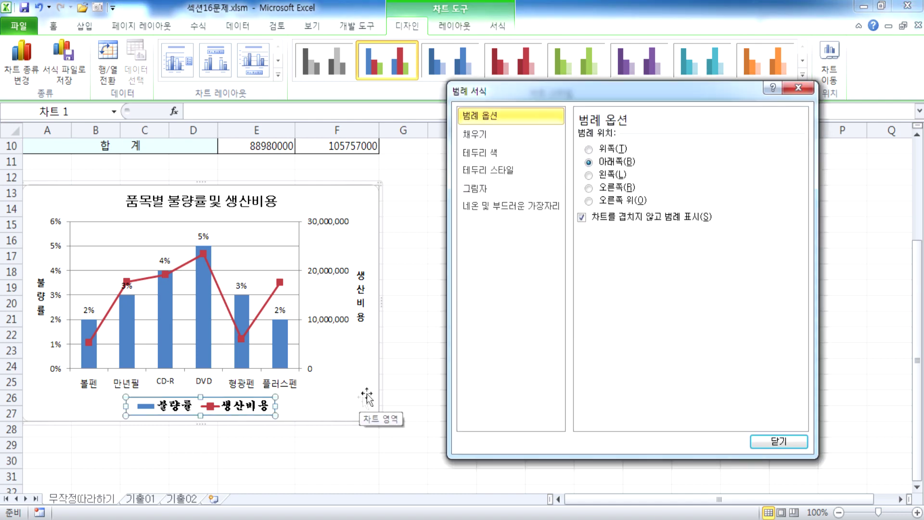
pyautogui.moveTo(503, 97); pyautogui.dragTo(543, 89)
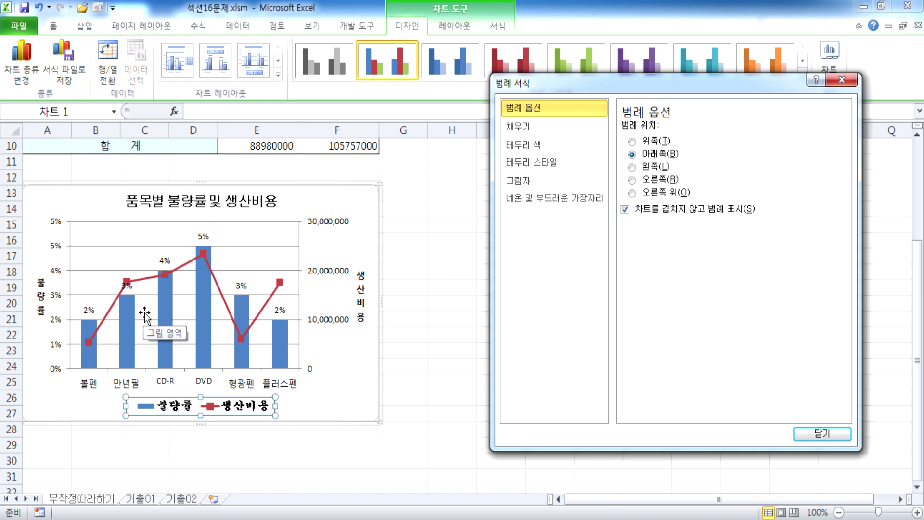
# Set the line width (너비) of the 생산비용 series to 4 pt
pyautogui.click(222, 303)
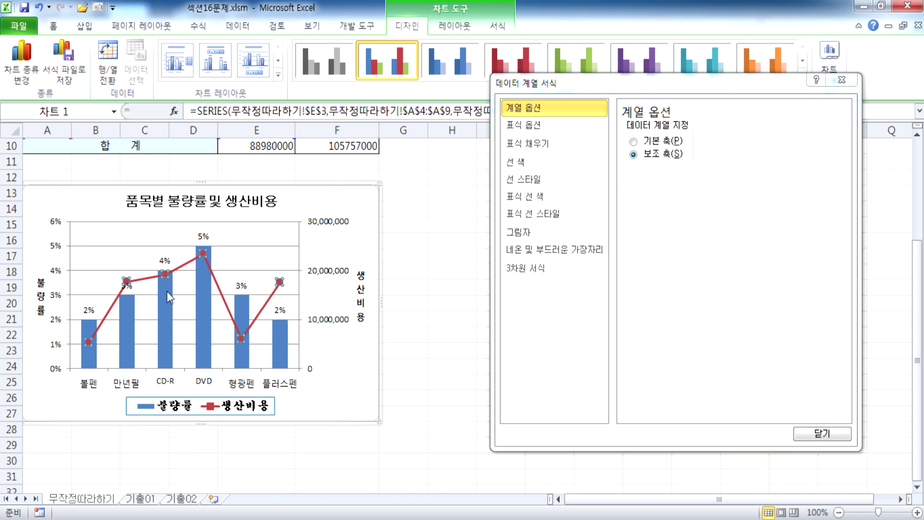
pyautogui.moveTo(681, 90); pyautogui.dragTo(618, 82)
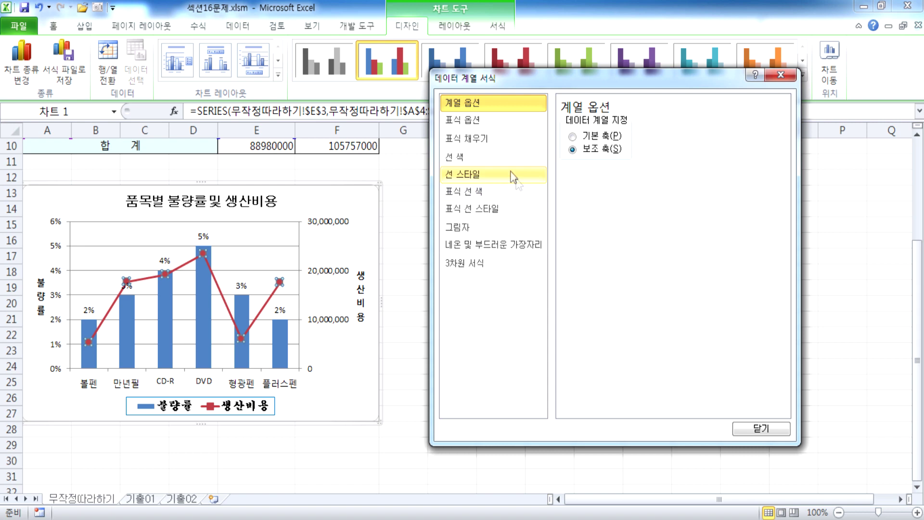
pyautogui.click(467, 140)
pyautogui.click(457, 160)
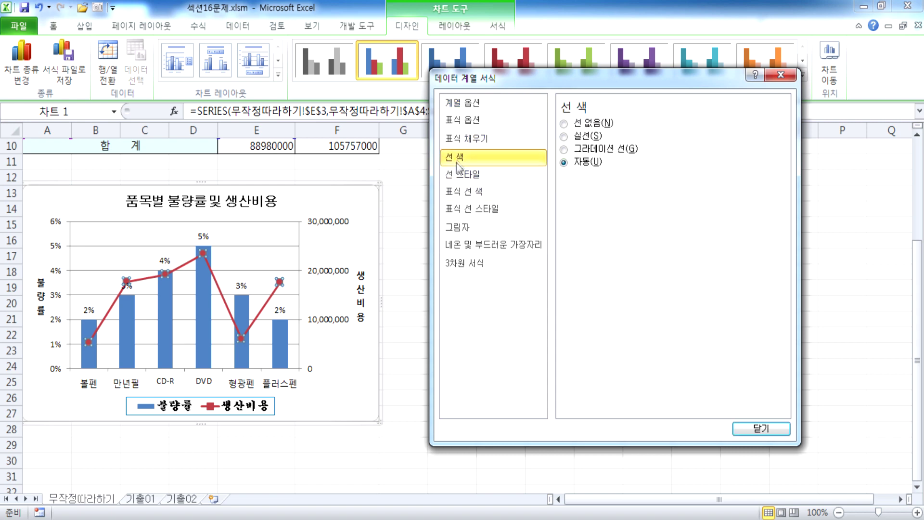
pyautogui.click(458, 175)
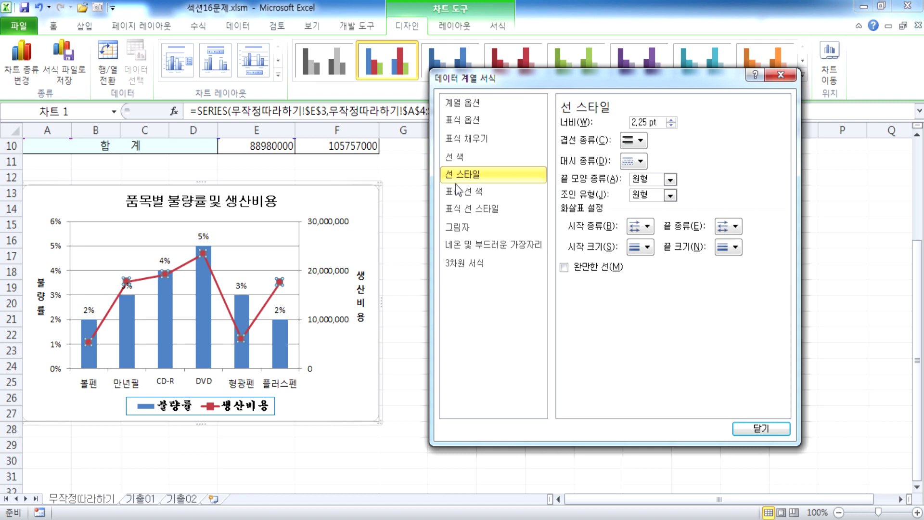
pyautogui.click(671, 119)
pyautogui.click(671, 120)
pyautogui.click(671, 120)
pyautogui.click(671, 120)
pyautogui.click(671, 120)
pyautogui.click(671, 120)
pyautogui.click(670, 120)
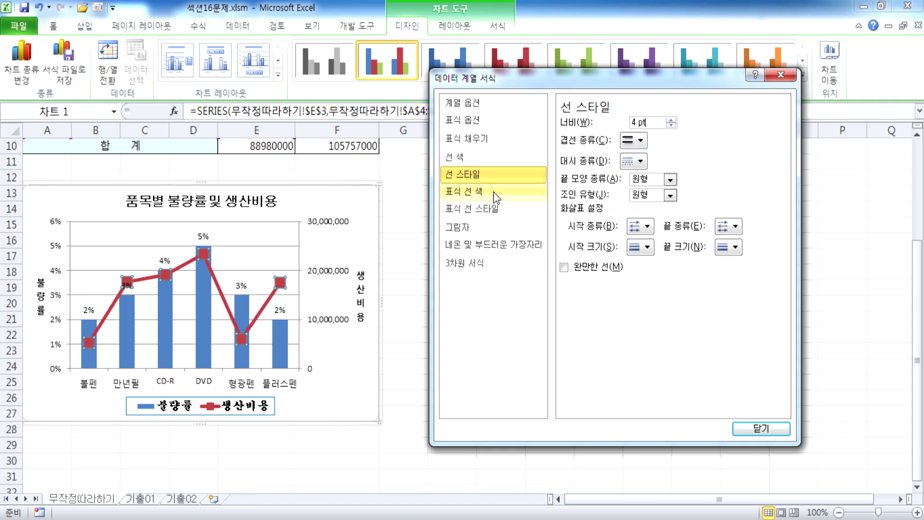
# Make the 생산비용 line a solid line (실선) in the standard orange color
pyautogui.click(459, 160)
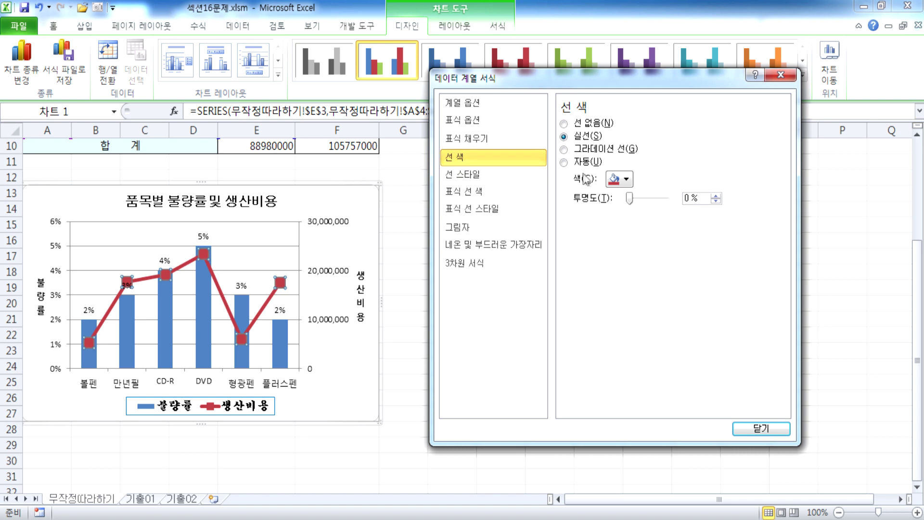
pyautogui.click(626, 179)
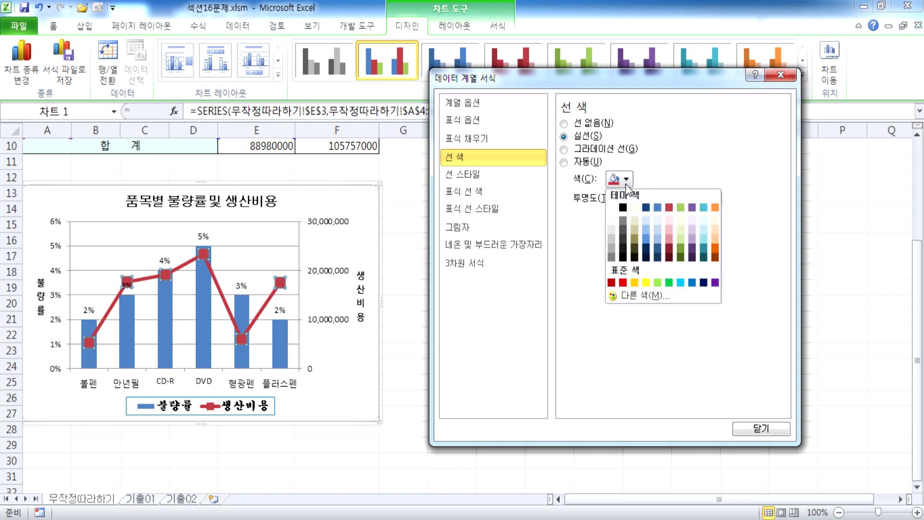
pyautogui.click(634, 283)
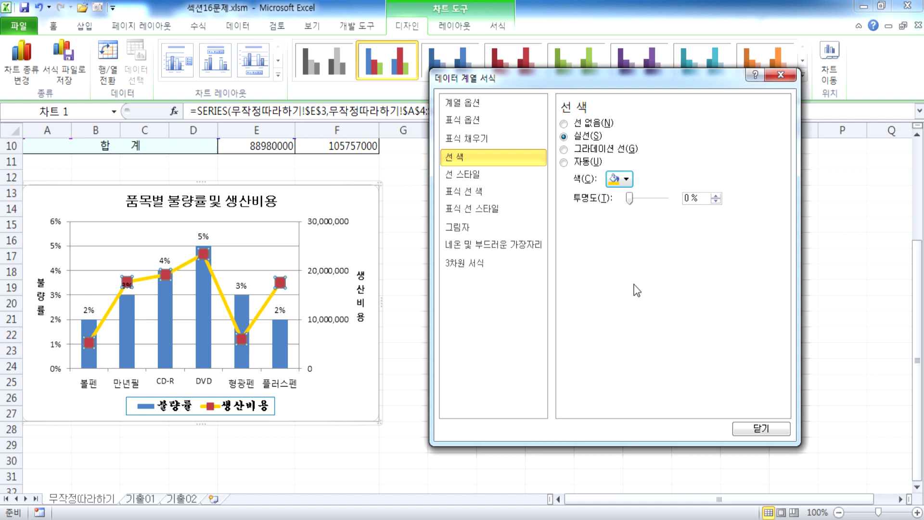
# Turn the 생산비용 line into a smoothed line (완만한 선)
pyautogui.click(471, 185)
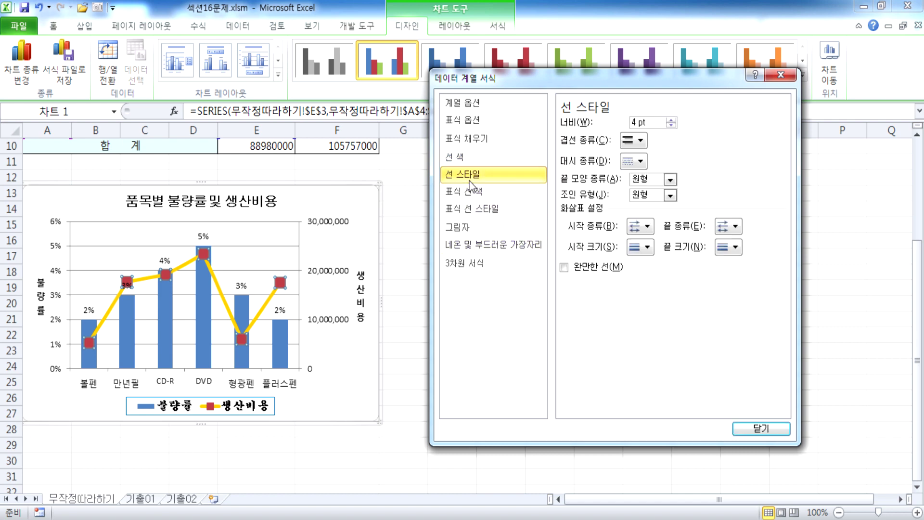
pyautogui.click(564, 268)
pyautogui.click(564, 267)
pyautogui.click(565, 270)
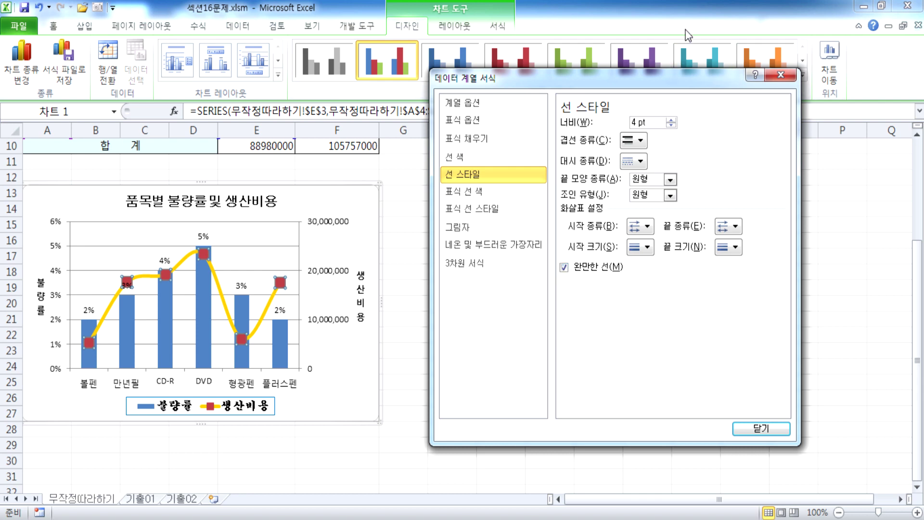
# Apply an outer (바깥쪽) shadow preset falling to the lower right at 45° to the chart area
pyautogui.click(345, 198)
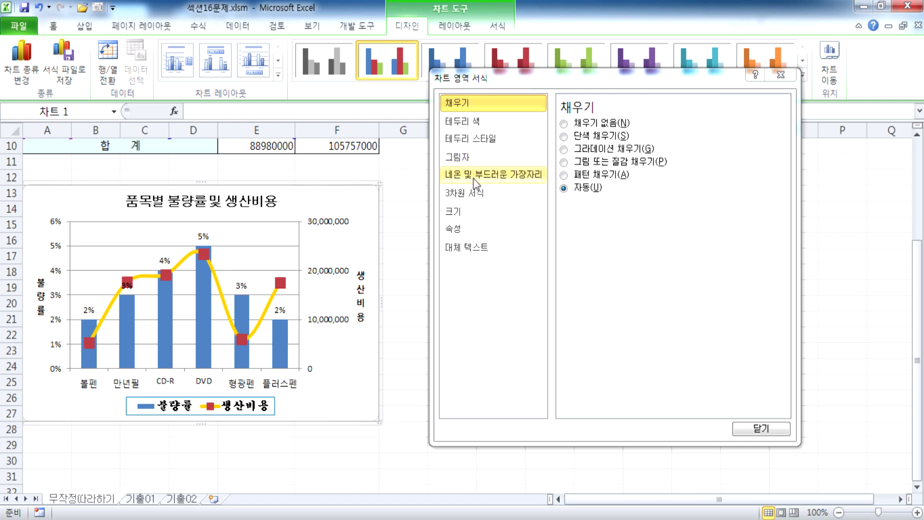
pyautogui.click(465, 158)
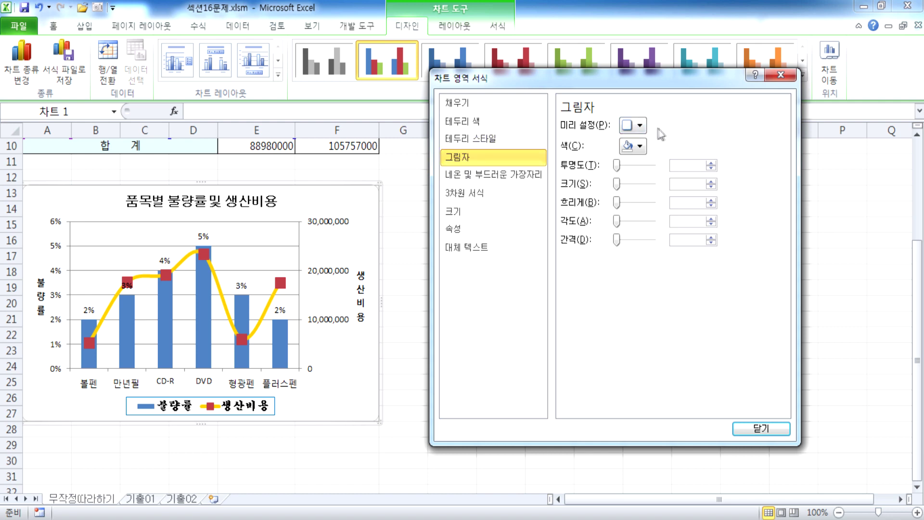
pyautogui.click(643, 125)
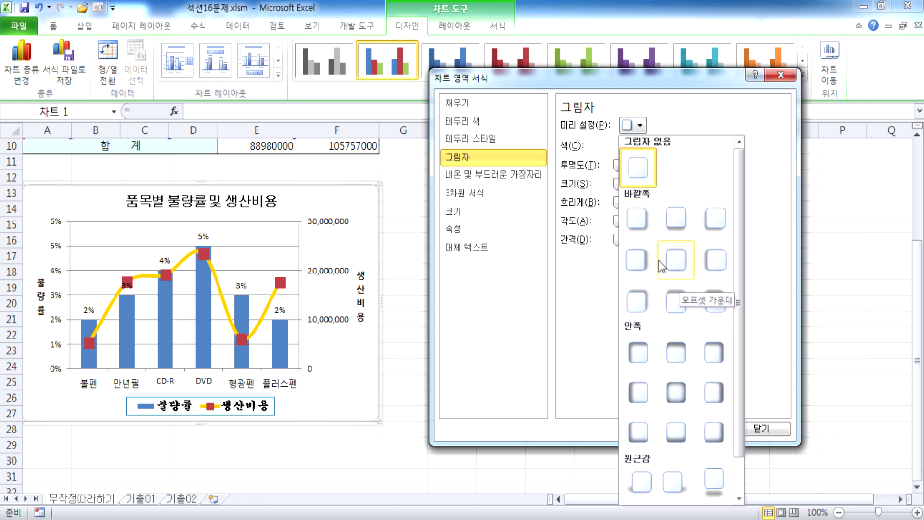
pyautogui.click(637, 222)
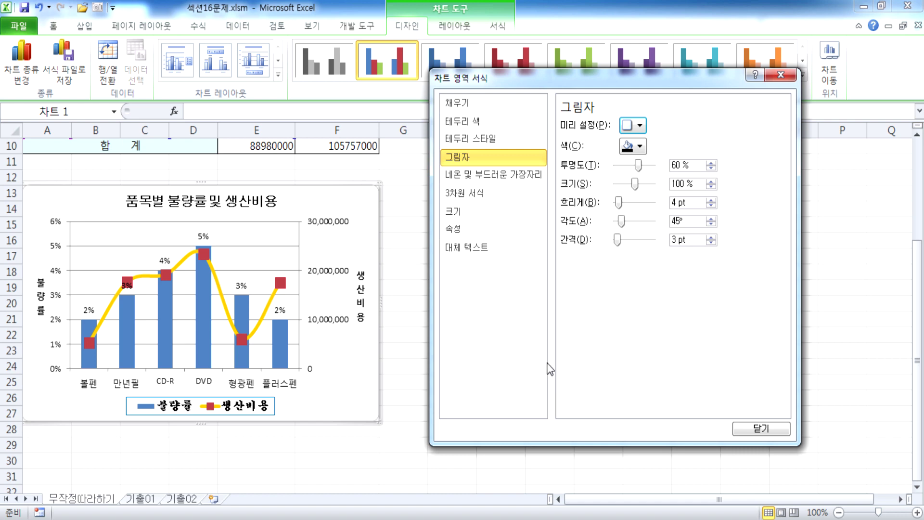
# Give the chart area border rounded corners (둥근 모서리) and finish formatting the chart
pyautogui.click(478, 140)
pyautogui.click(564, 267)
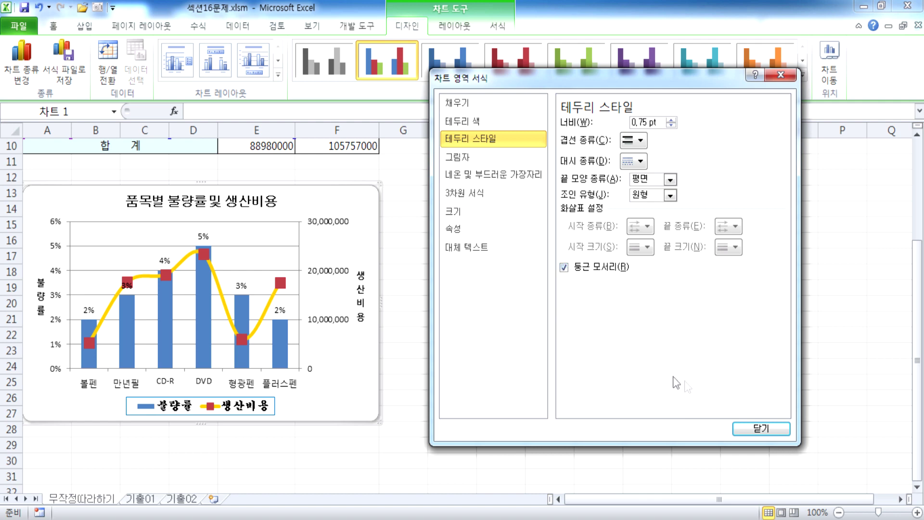
pyautogui.click(755, 430)
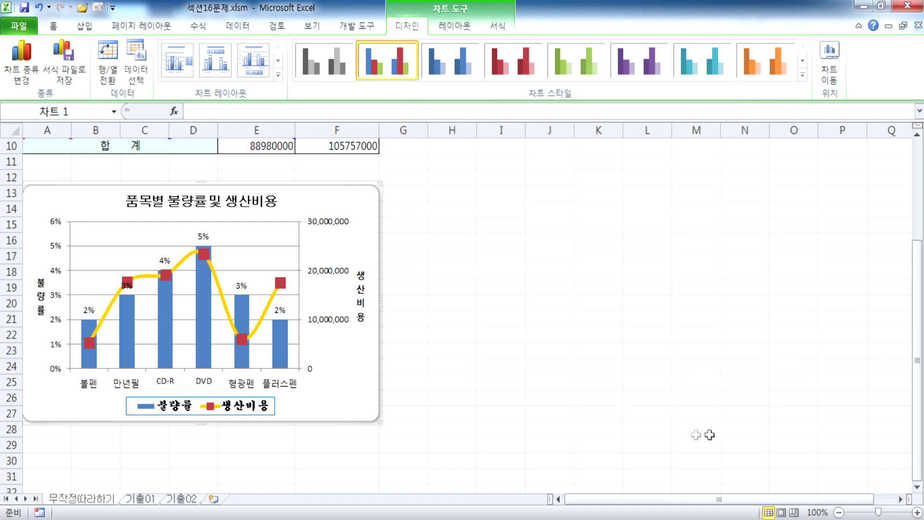
pyautogui.click(629, 440)
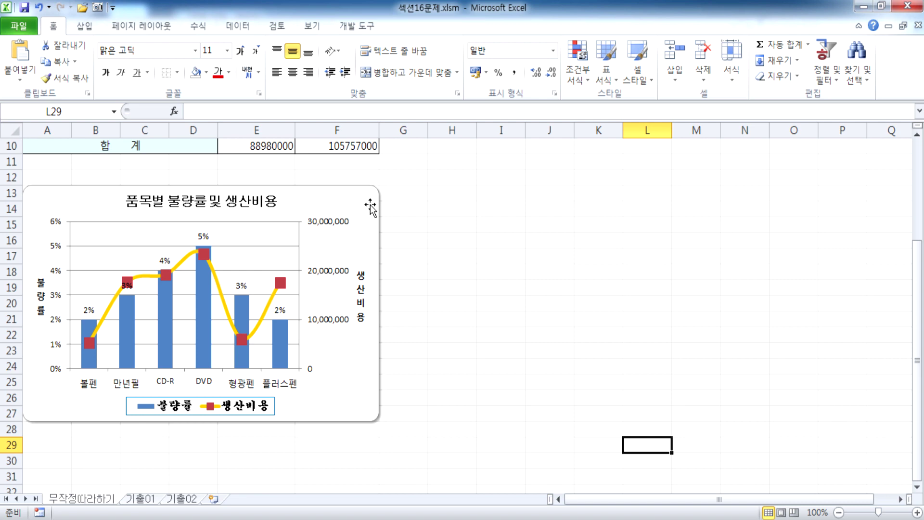
# Insert a clustered column chart (묶은 세로 막대형) from A3:A9 and D3:E9 and place it beside the data table
pyautogui.scroll(3, 370, 207)
pyautogui.moveTo(51, 181); pyautogui.dragTo(56, 274)
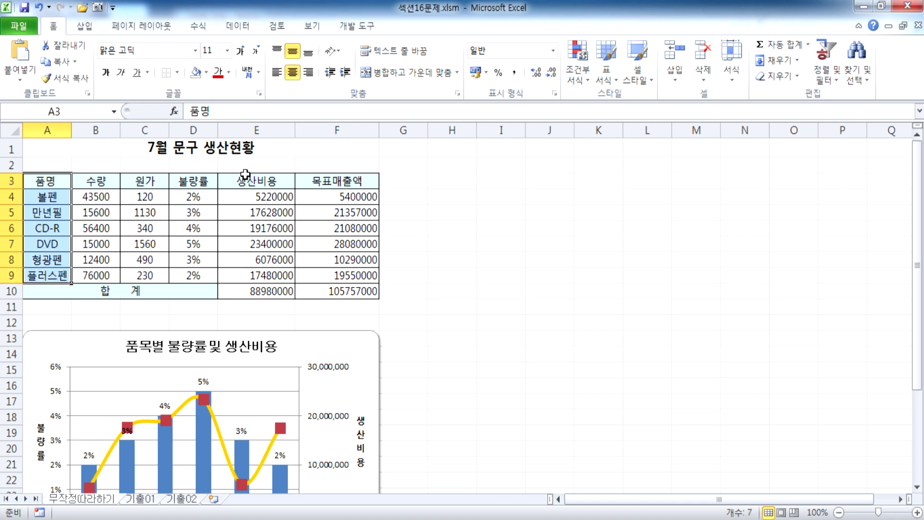
pyautogui.moveTo(193, 180); pyautogui.dragTo(246, 277)
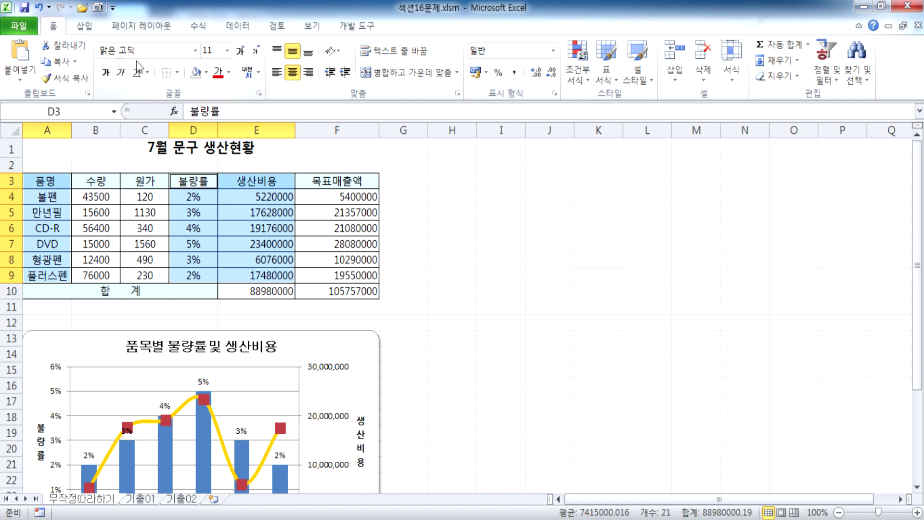
pyautogui.click(84, 25)
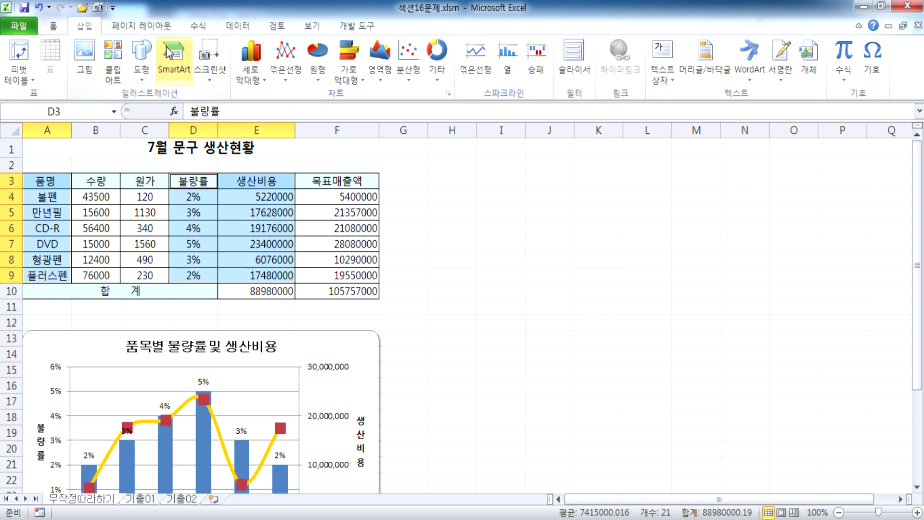
pyautogui.click(252, 69)
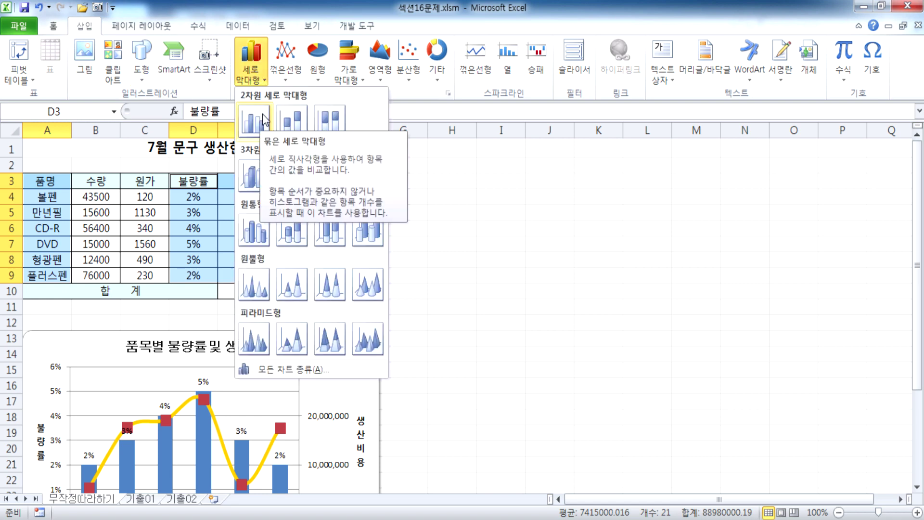
pyautogui.click(286, 60)
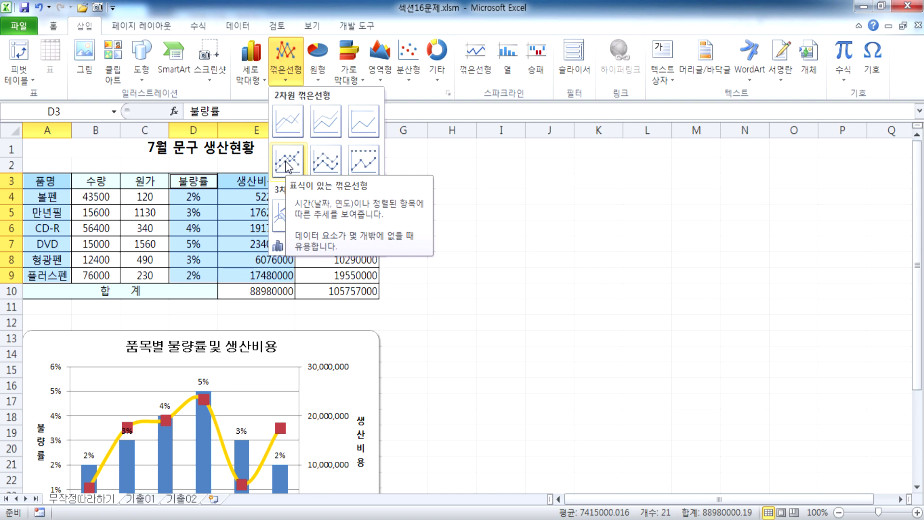
pyautogui.click(250, 58)
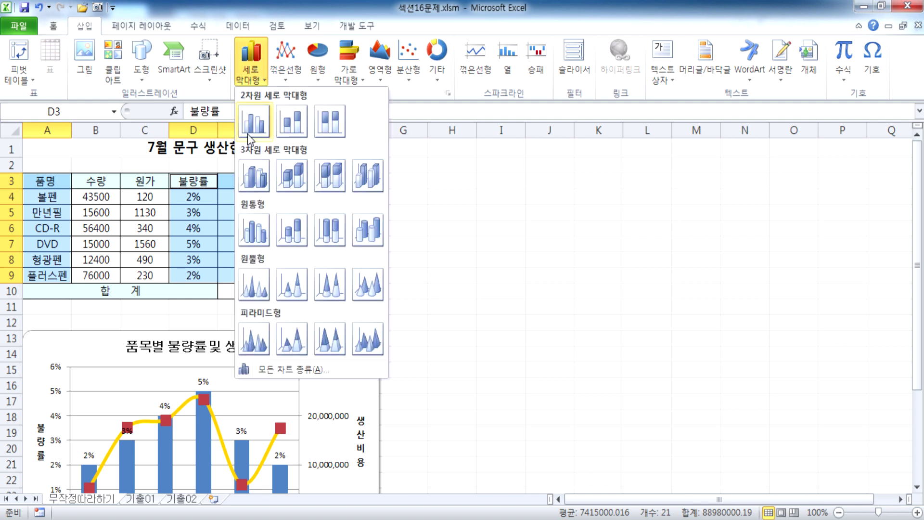
pyautogui.click(254, 118)
pyautogui.moveTo(592, 219); pyautogui.dragTo(697, 181)
# Change the 생산비용 series of the new chart to a line with markers (표식이 있는 꺾은선형)
pyautogui.click(664, 261)
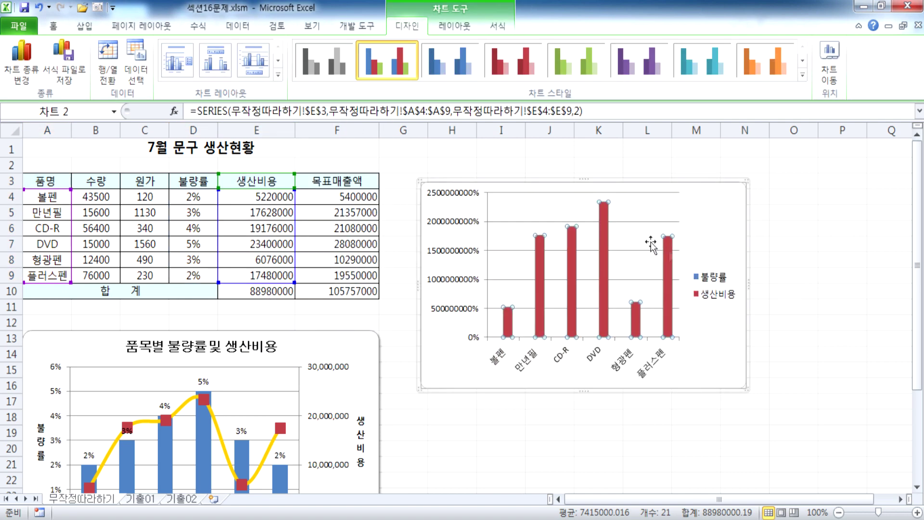
pyautogui.click(21, 60)
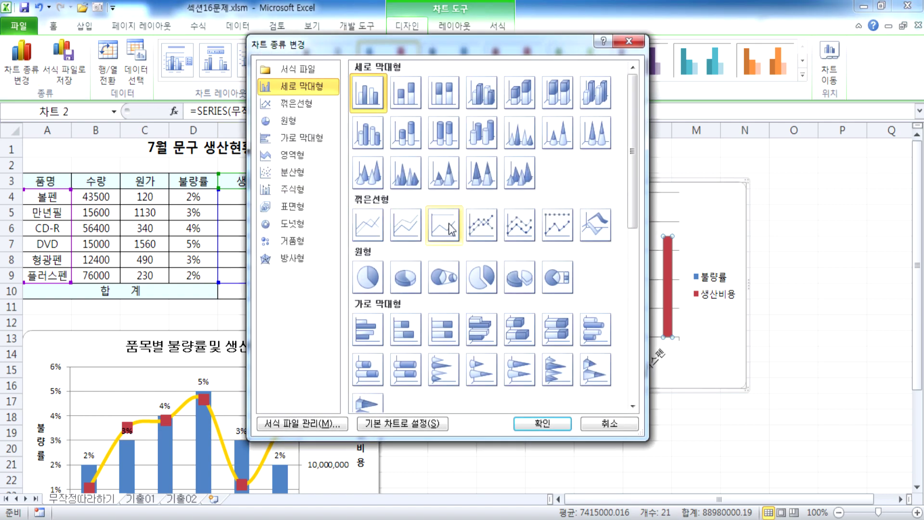
pyautogui.click(481, 225)
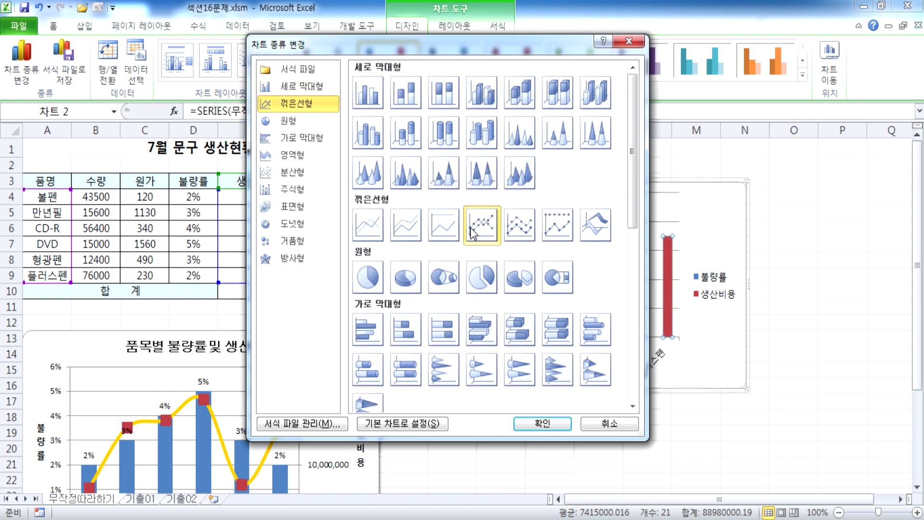
pyautogui.click(602, 423)
pyautogui.rightClick(668, 259)
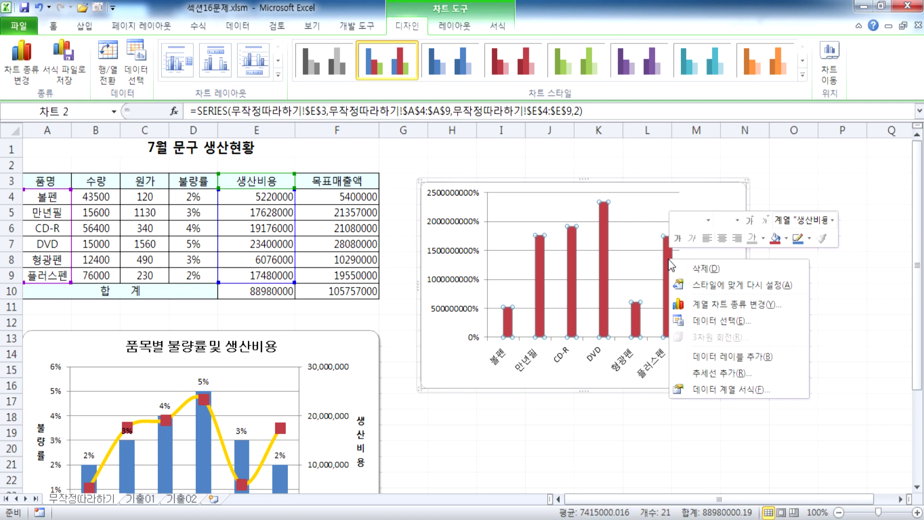
pyautogui.click(699, 307)
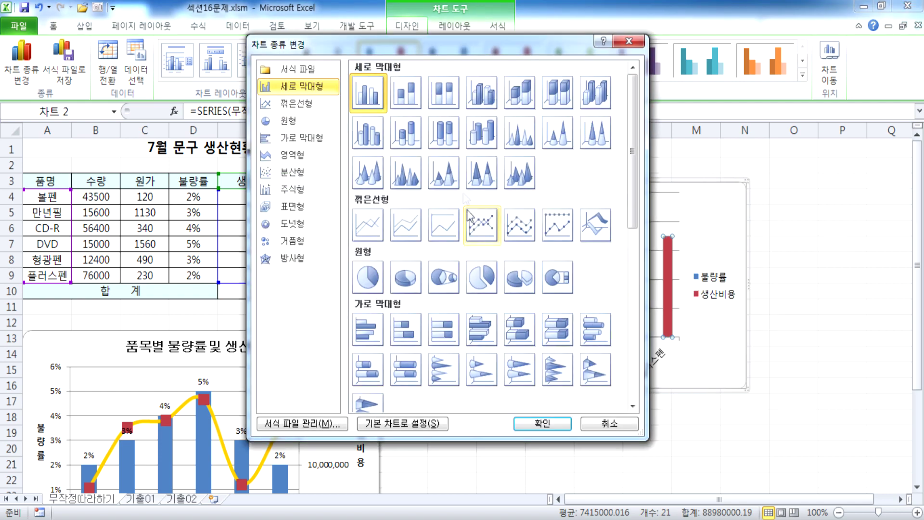
pyautogui.click(482, 228)
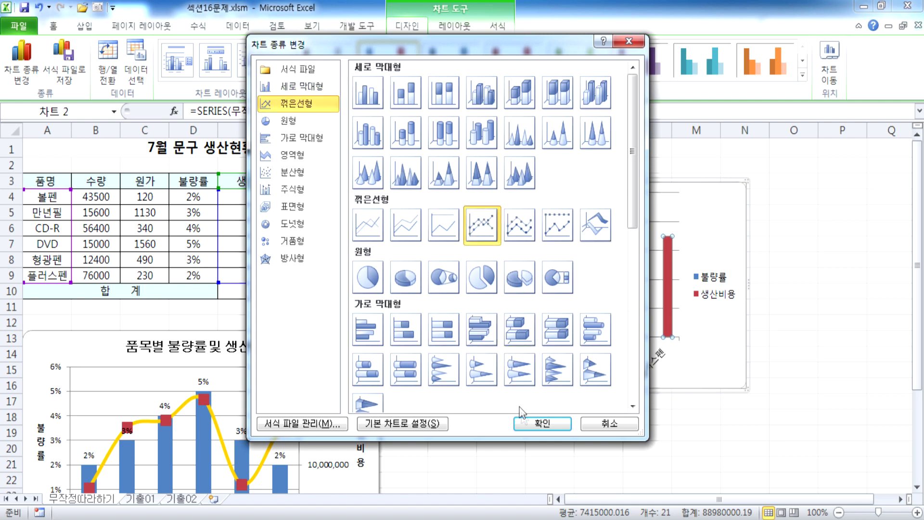
pyautogui.click(530, 420)
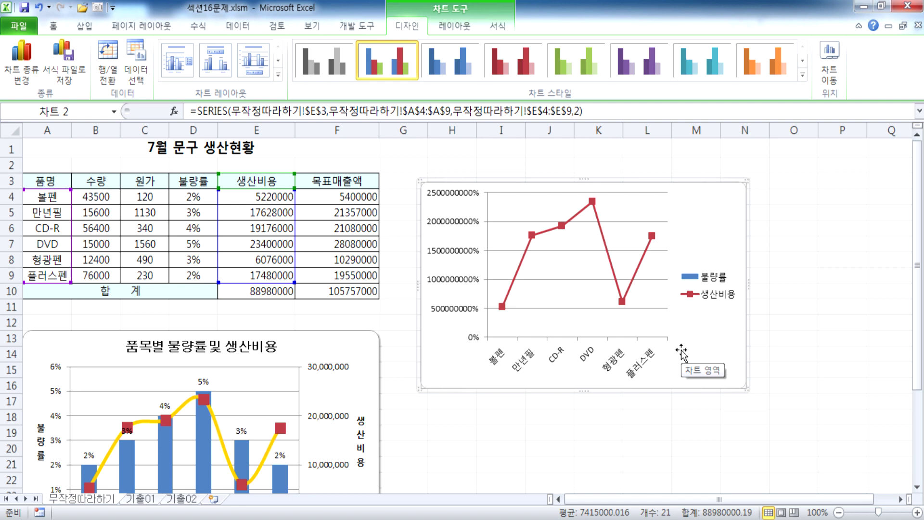
# Delete the second chart beside the data table
pyautogui.scroll(-3, 558, 413)
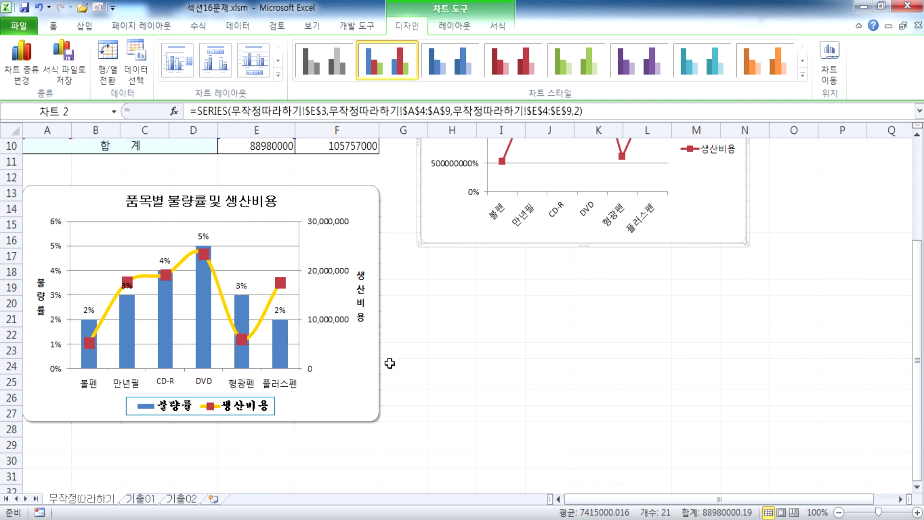
pyautogui.scroll(2, 308, 377)
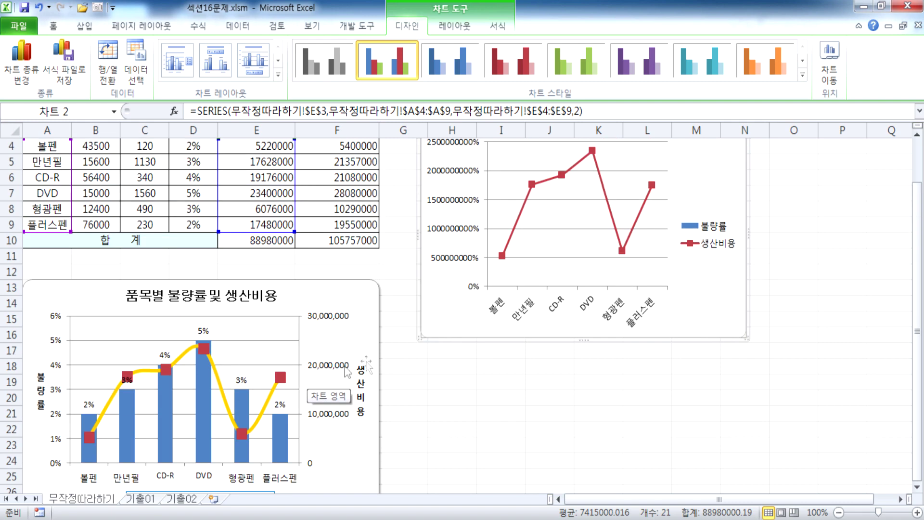
pyautogui.press('Delete')
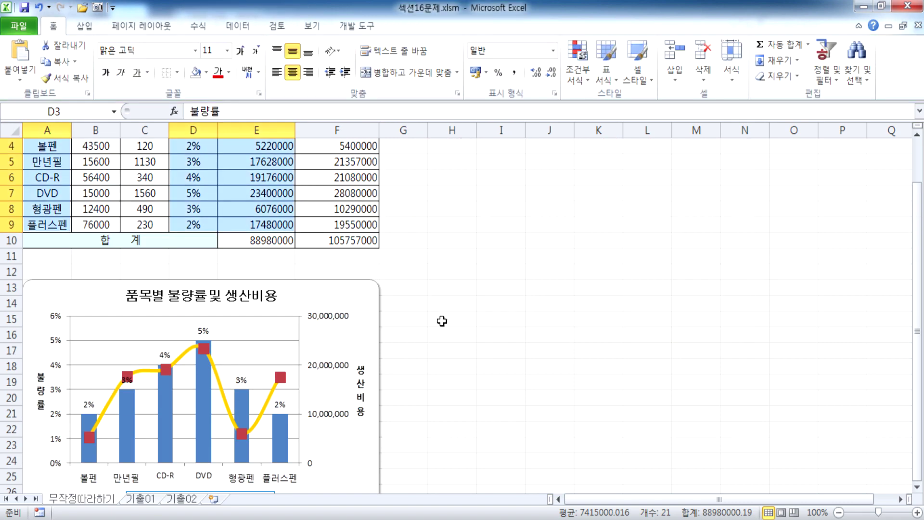
pyautogui.click(440, 242)
pyautogui.scroll(-1, 382, 289)
pyautogui.scroll(-1, 373, 290)
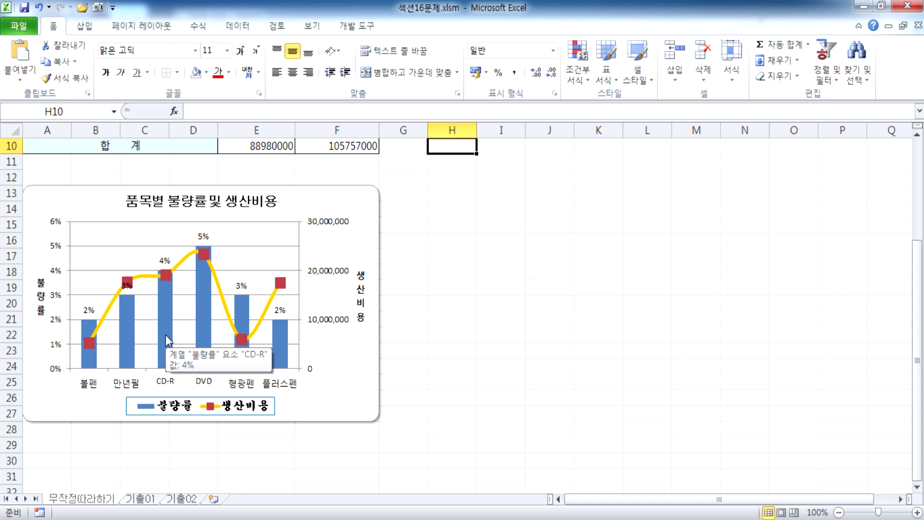
# Select the finished chart and view the chart type list without changing its type
pyautogui.click(126, 320)
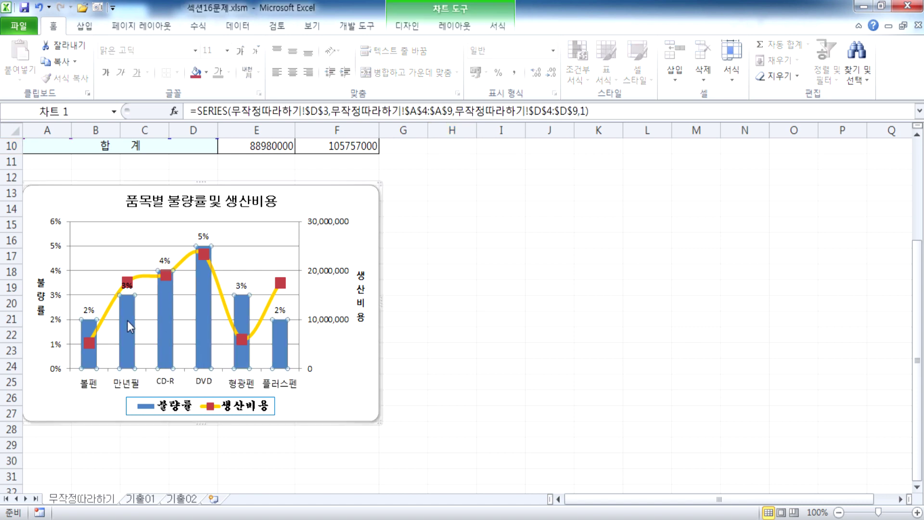
pyautogui.click(222, 295)
pyautogui.click(347, 255)
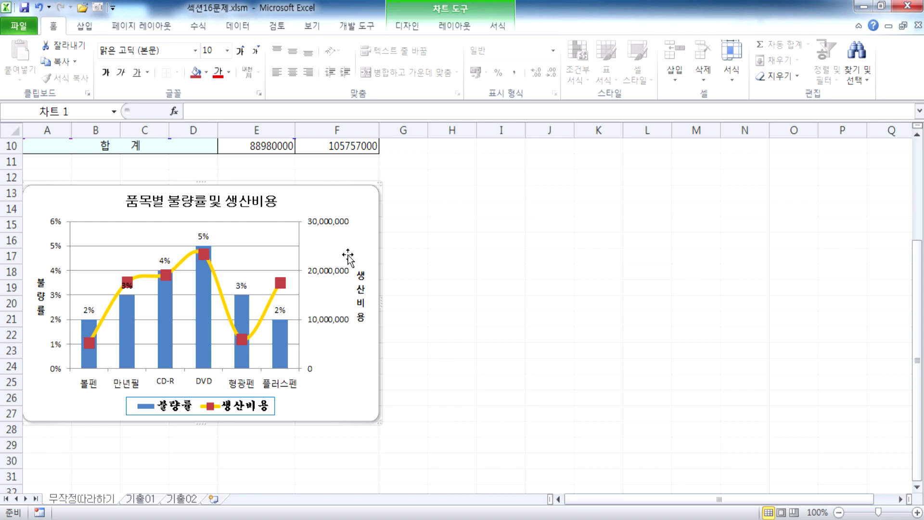
pyautogui.click(86, 27)
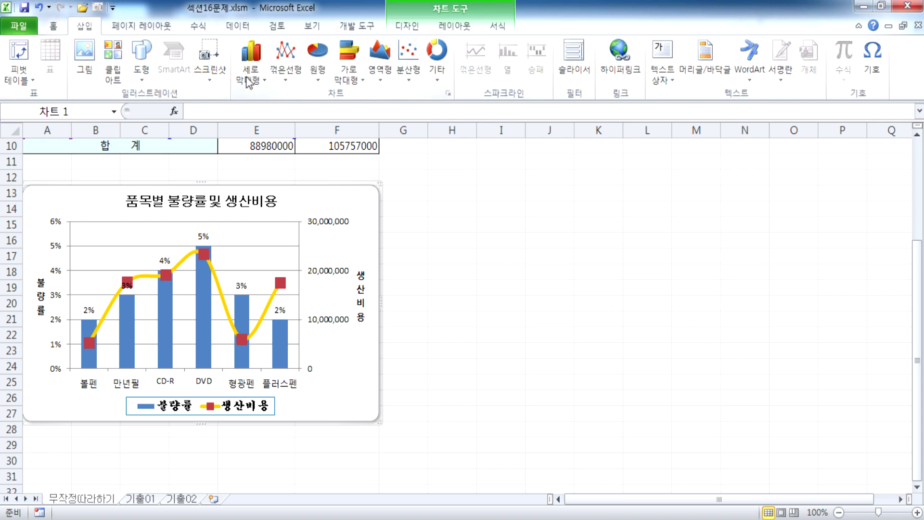
pyautogui.click(447, 94)
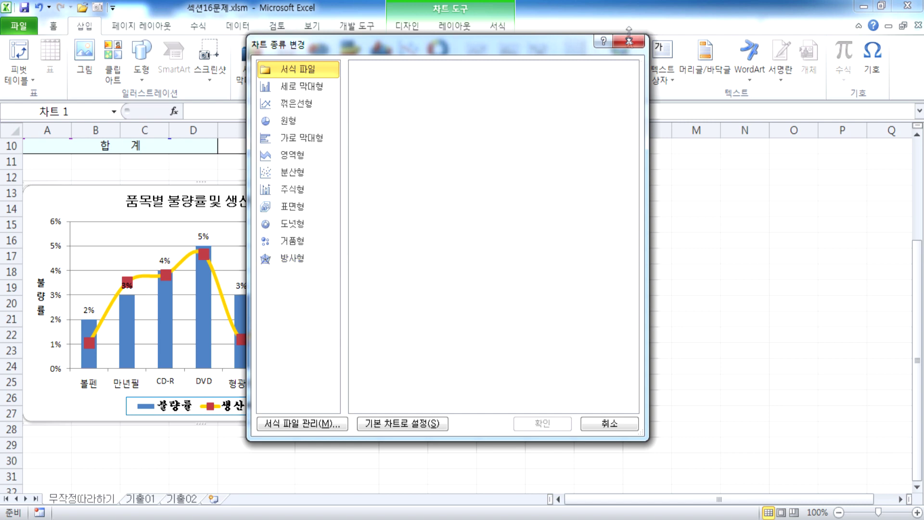
pyautogui.click(628, 47)
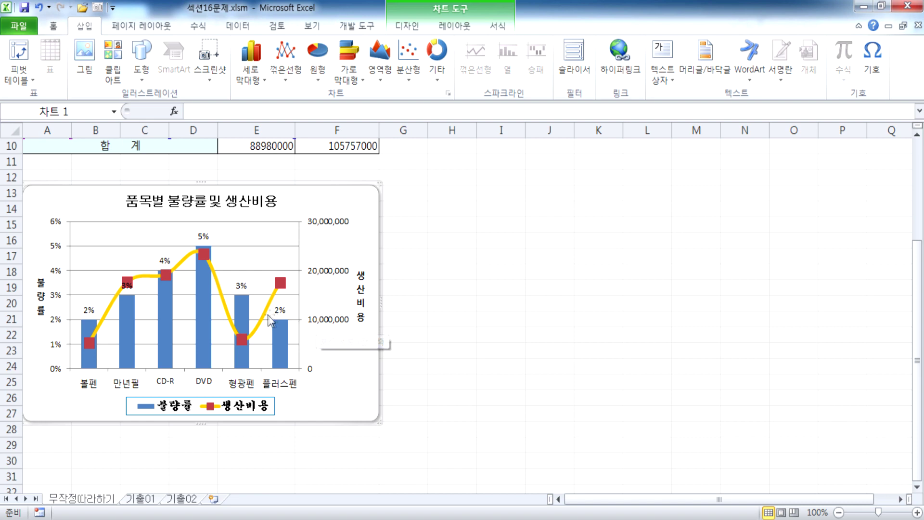
# Examine the source data and the 숫자 number format options of the chart's secondary 생산비용 axis
pyautogui.scroll(3, 267, 319)
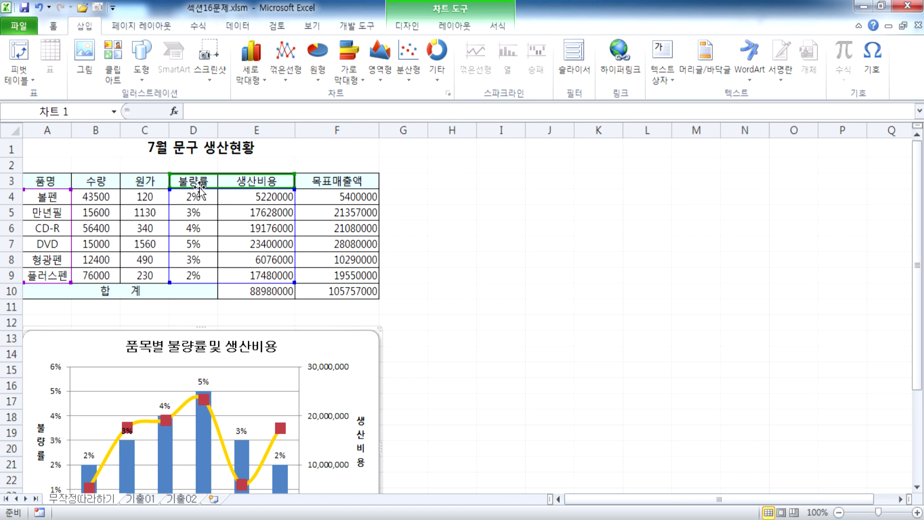
pyautogui.scroll(-2, 201, 195)
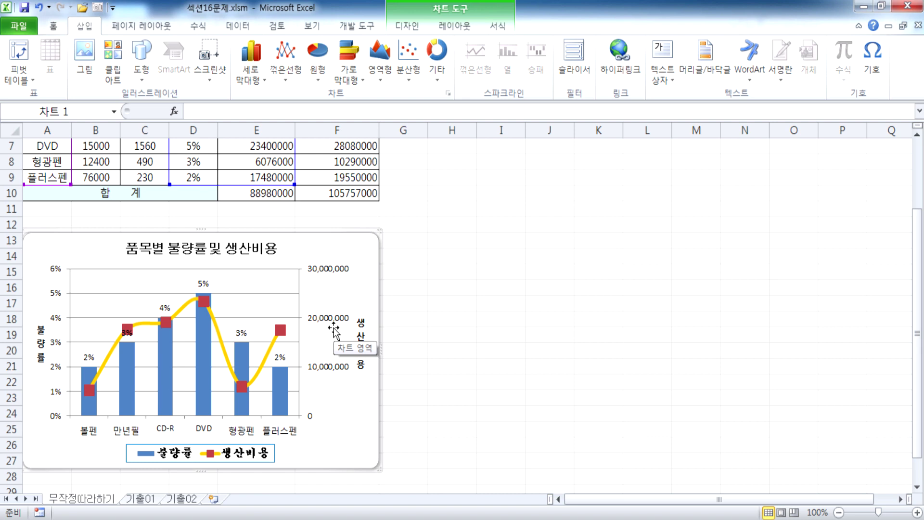
pyautogui.click(328, 273)
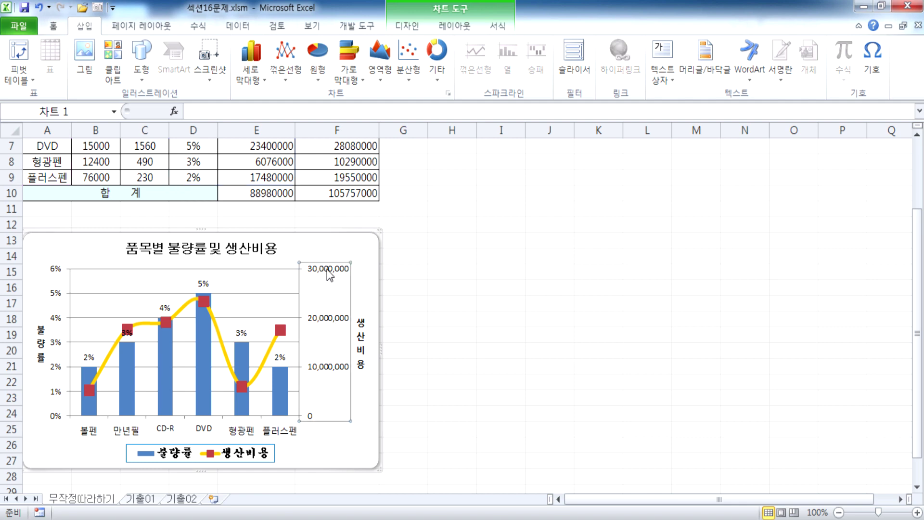
pyautogui.doubleClick(329, 272)
pyautogui.click(489, 120)
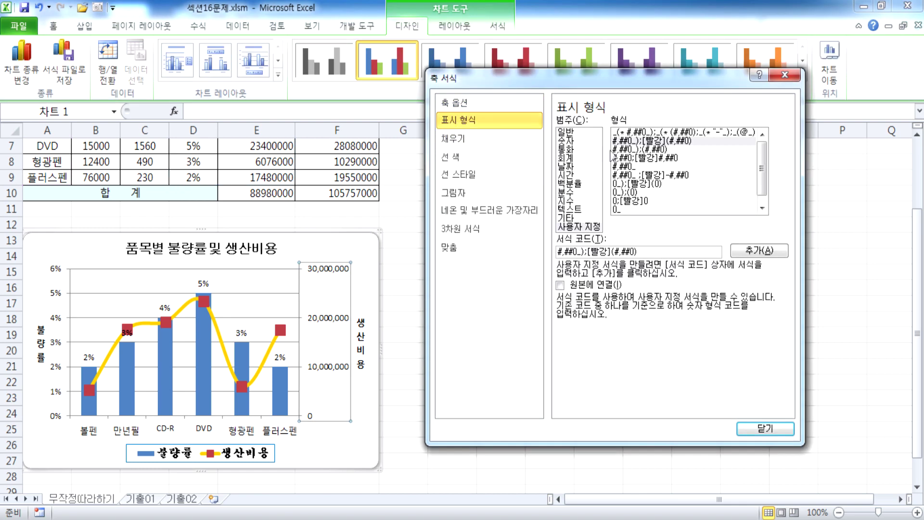
pyautogui.click(568, 141)
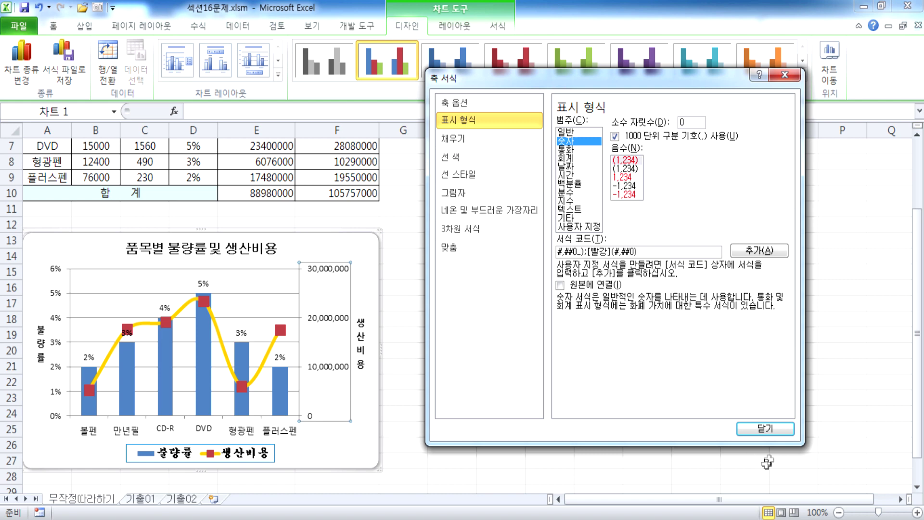
pyautogui.click(750, 429)
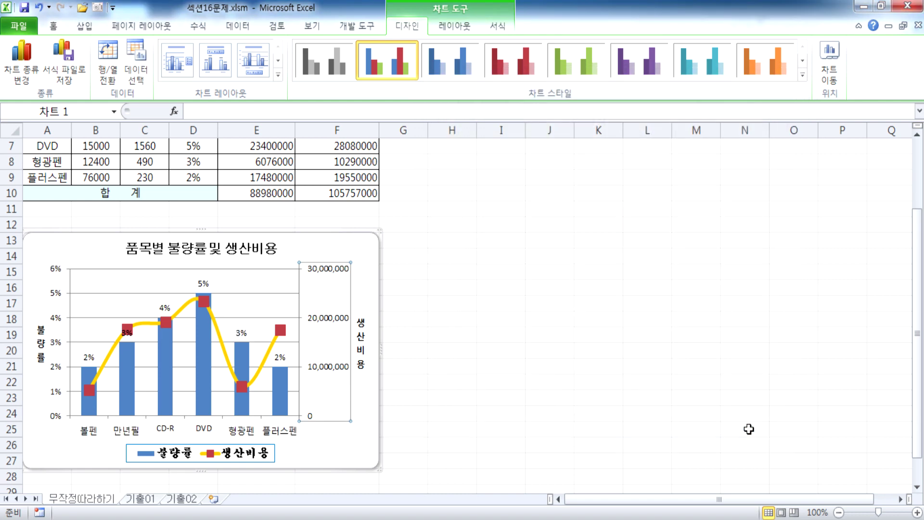
# Try the 오른쪽 legend position on the 품목별 불량률 및 생산비용 chart and restore 아래쪽
pyautogui.click(337, 456)
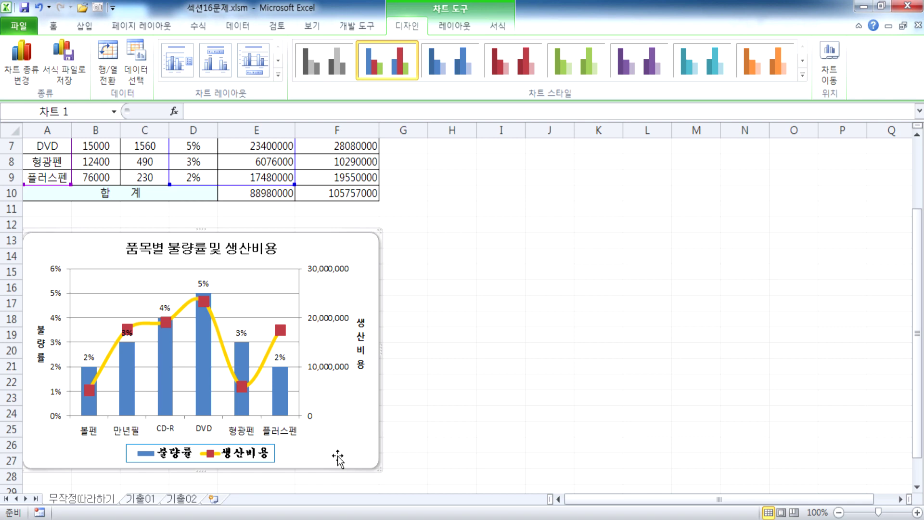
pyautogui.doubleClick(269, 455)
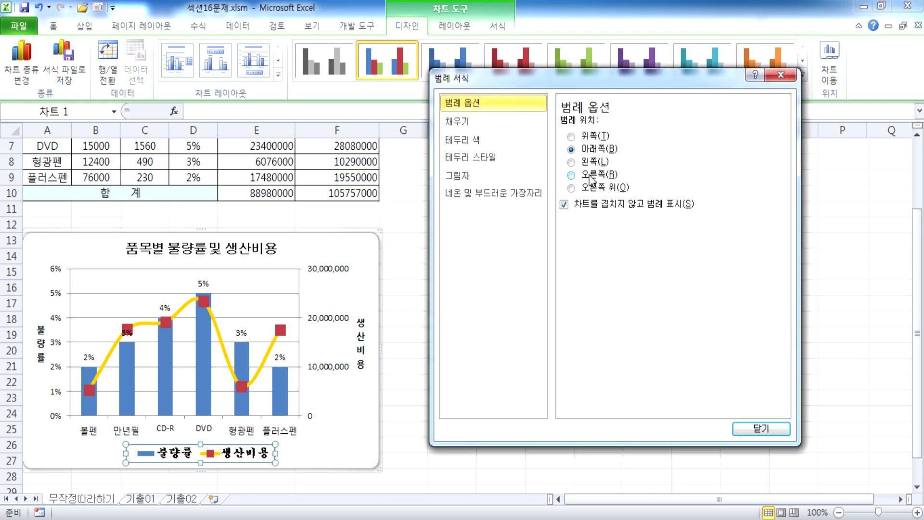
pyautogui.click(571, 175)
pyautogui.click(571, 149)
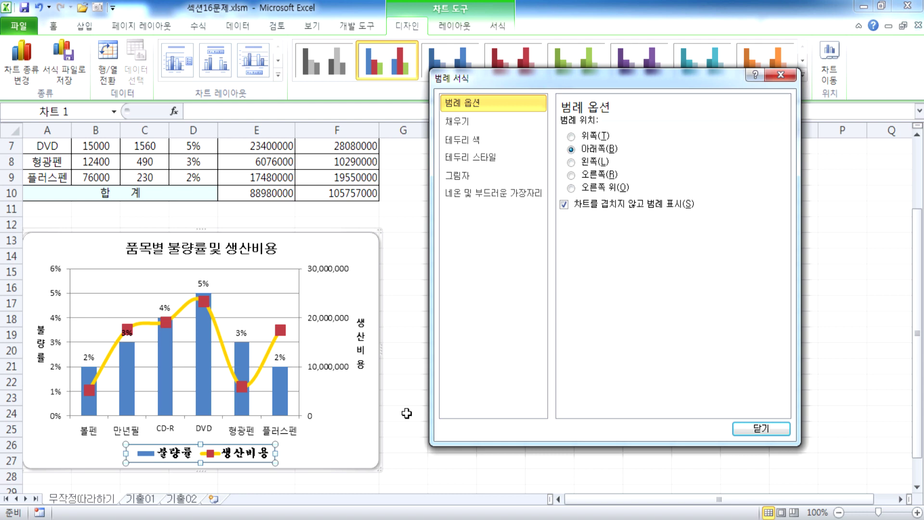
pyautogui.click(779, 73)
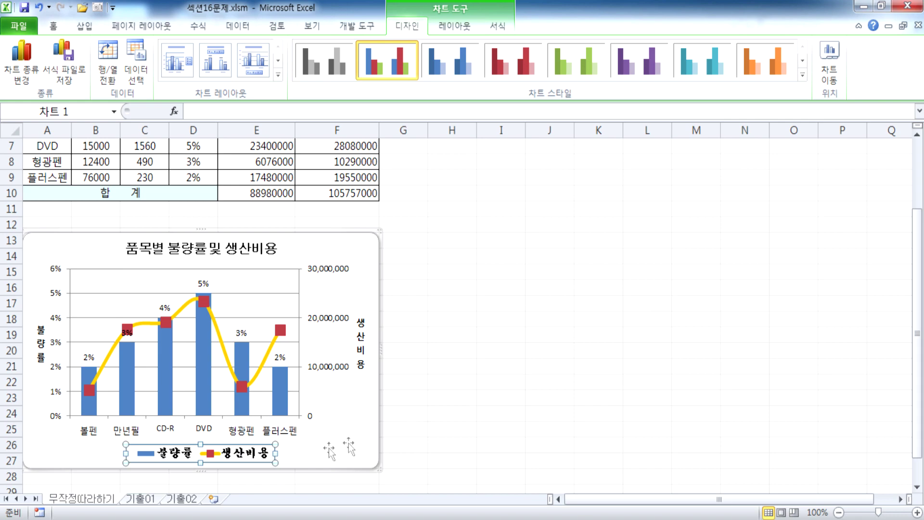
# Look over the tables and column charts on the 기출01 and 기출02 sheets
pyautogui.click(140, 500)
pyautogui.click(182, 499)
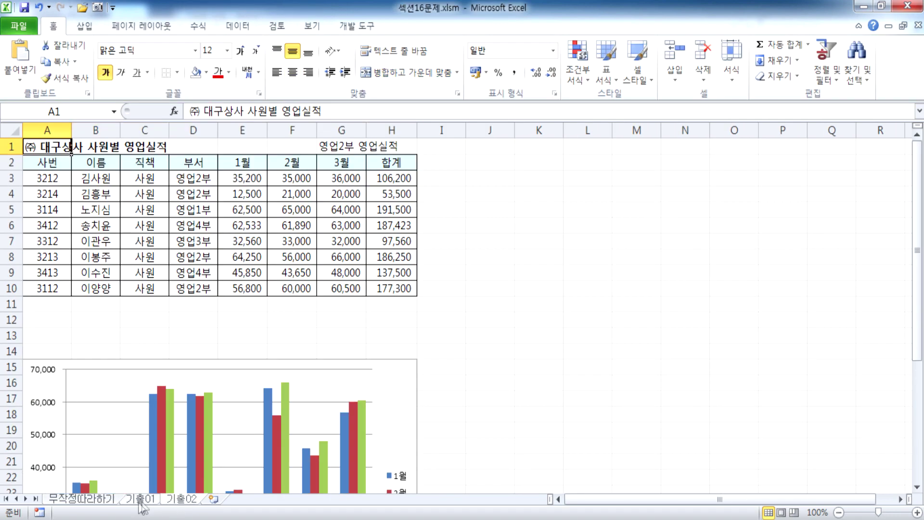
pyautogui.click(140, 499)
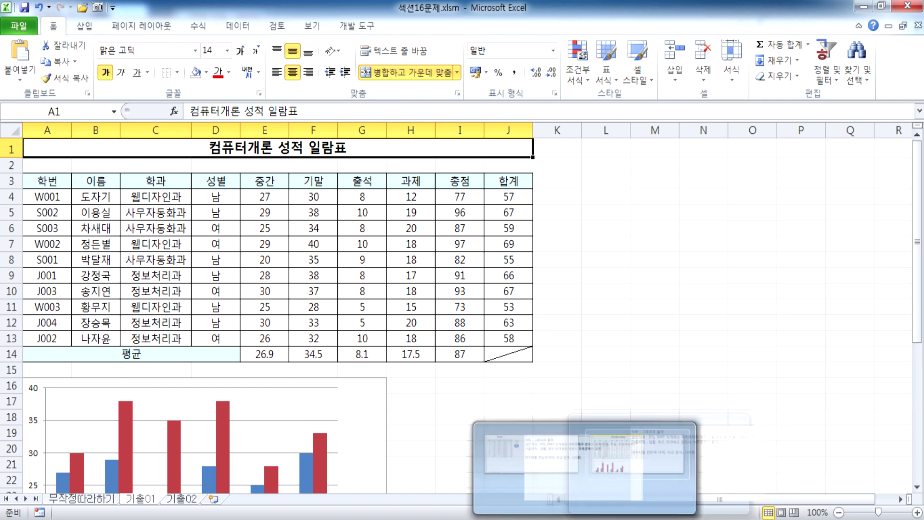
pyautogui.moveTo(81, 509)
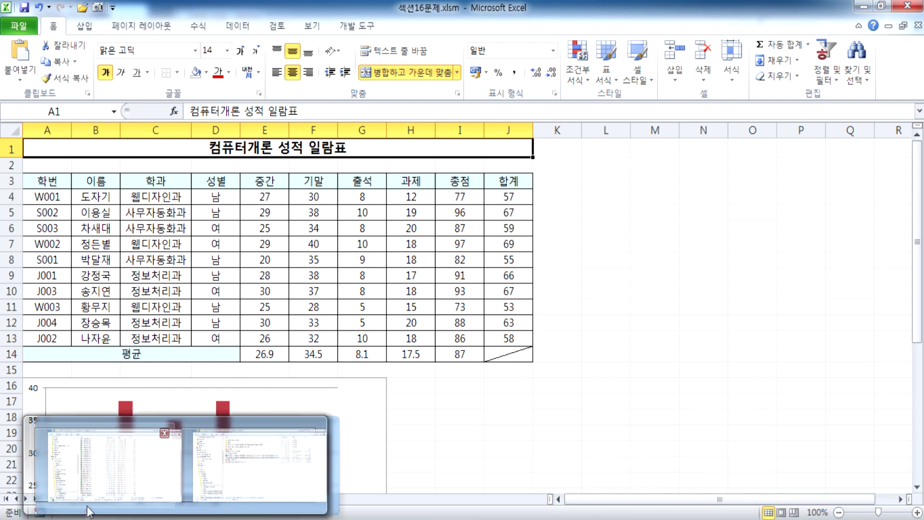
pyautogui.click(470, 384)
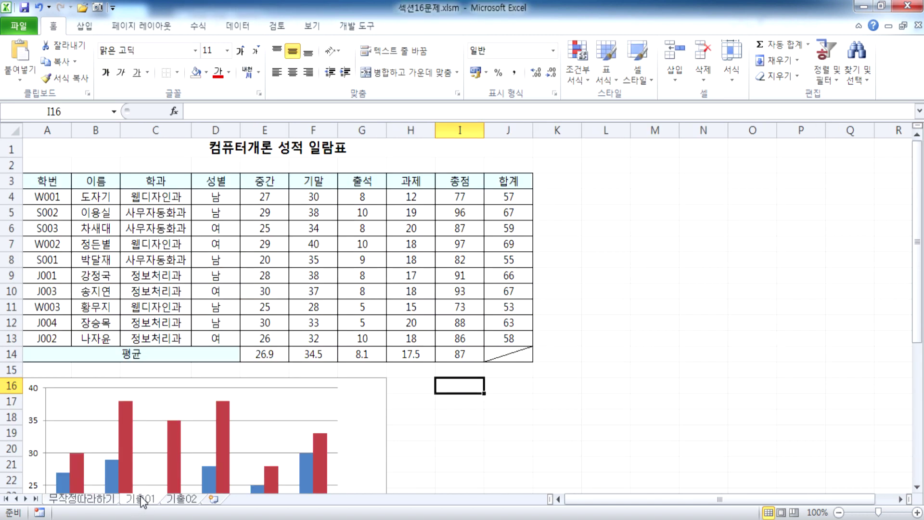
pyautogui.scroll(-3, 513, 311)
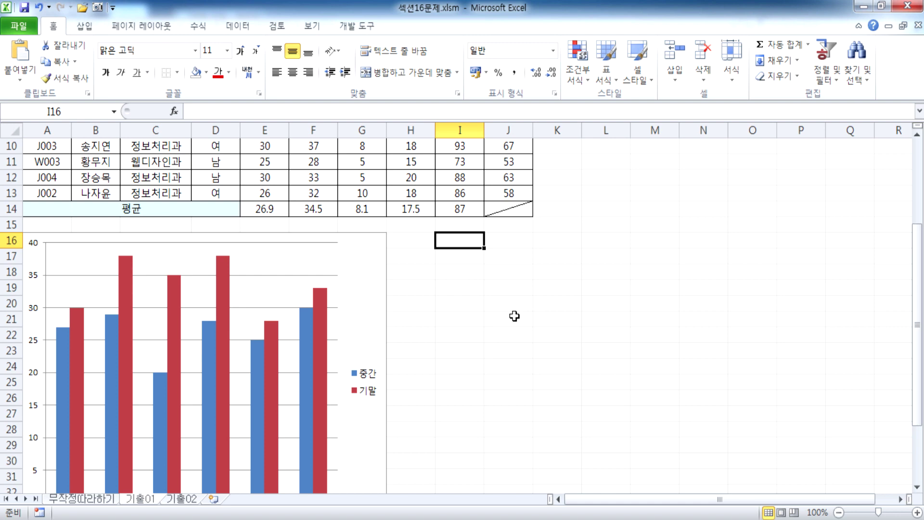
pyautogui.click(181, 498)
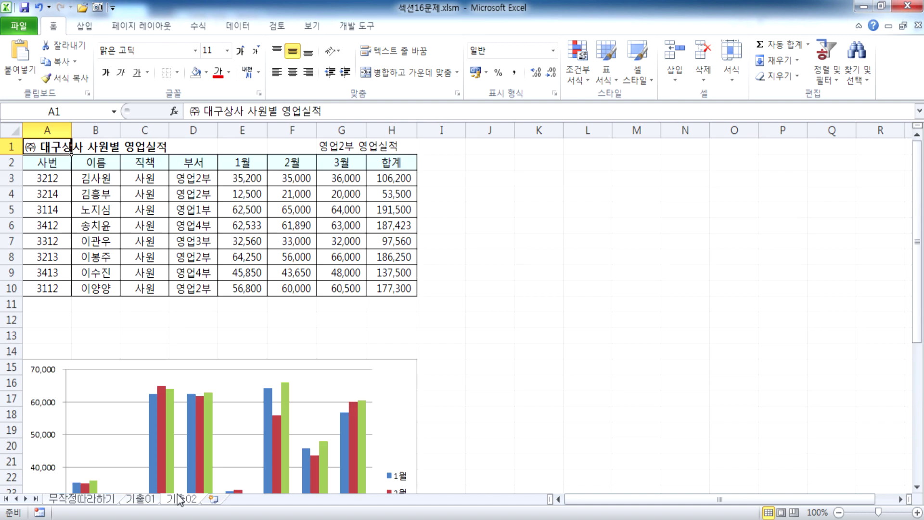
pyautogui.scroll(-4, 360, 287)
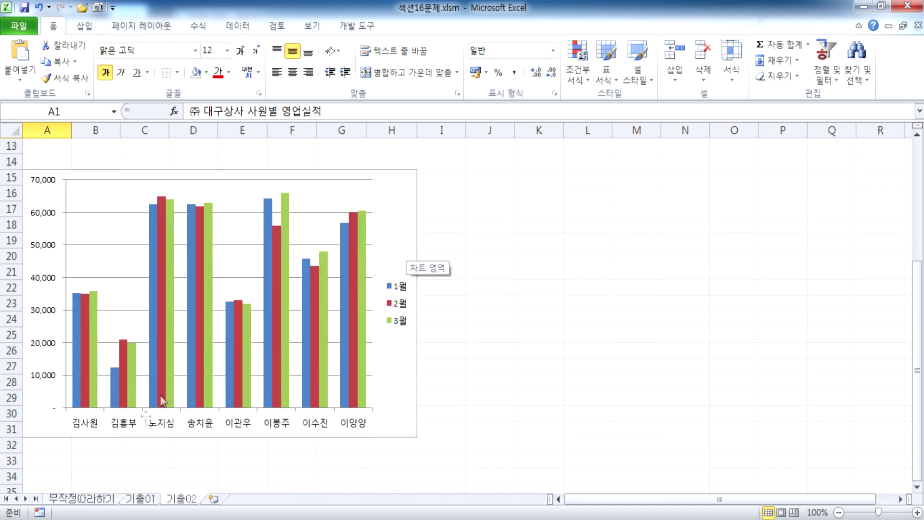
# Return to the 기출01 sheet and compare the 중간 and 기말 chart series and names with the grade table
pyautogui.click(142, 500)
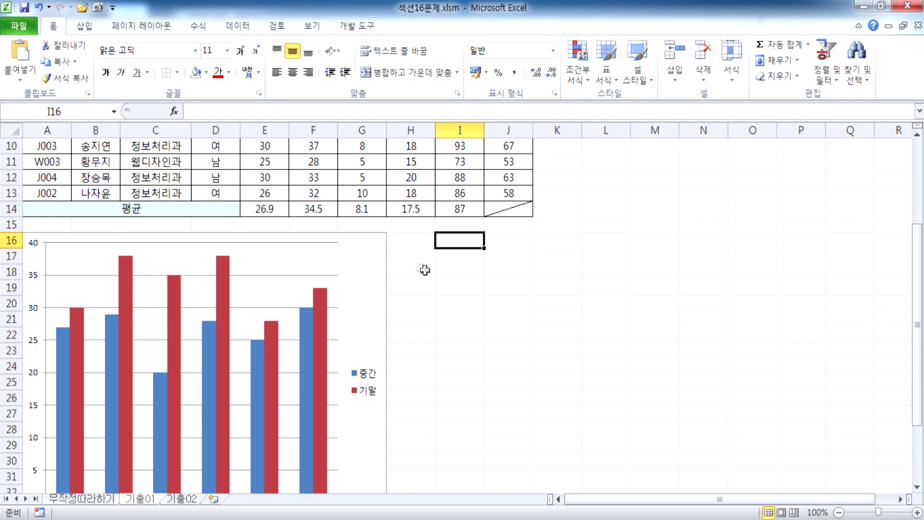
pyautogui.scroll(2, 335, 253)
pyautogui.scroll(-4, 336, 253)
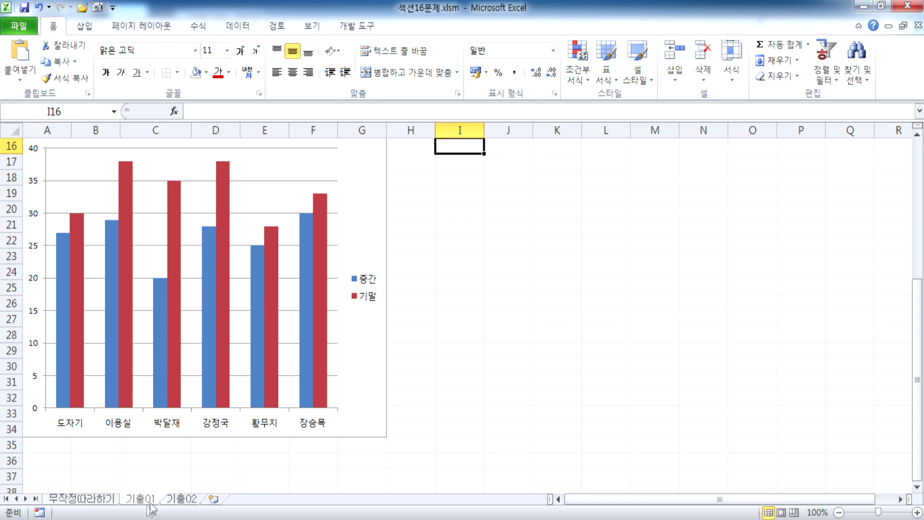
pyautogui.scroll(5, 371, 417)
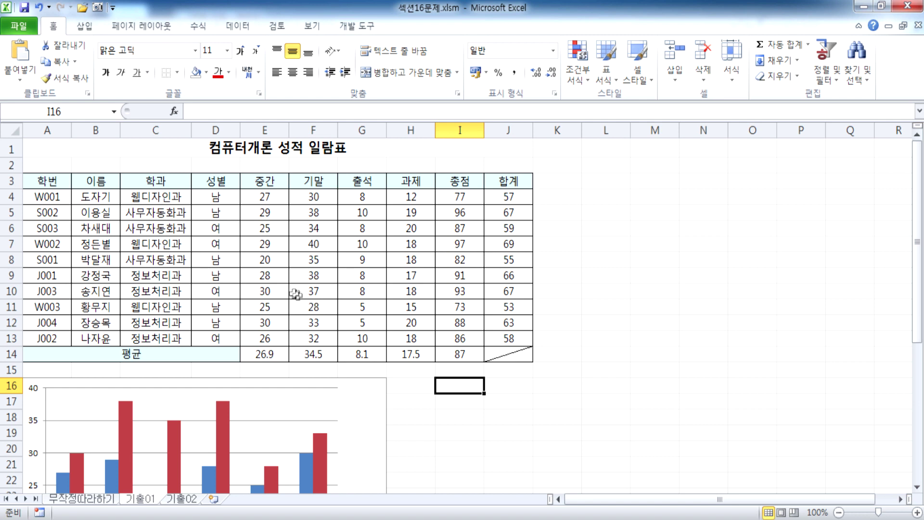
pyautogui.click(363, 403)
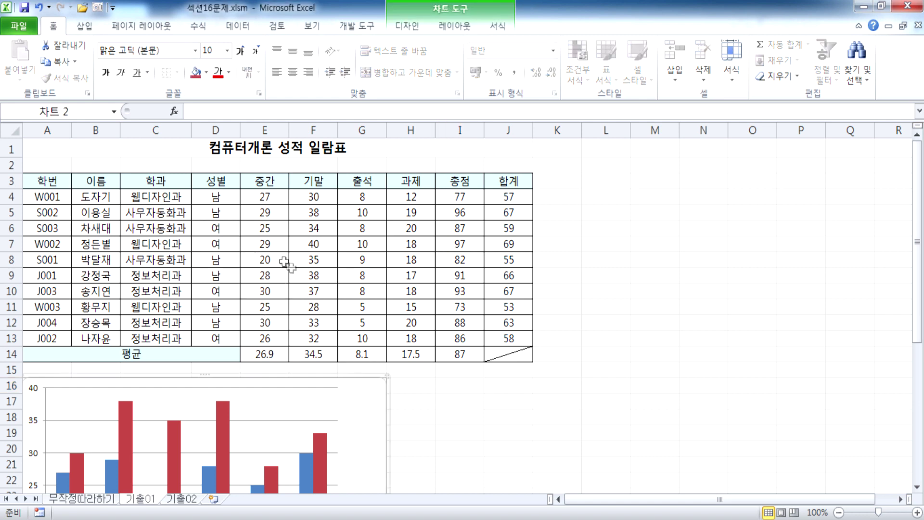
pyautogui.scroll(-3, 298, 407)
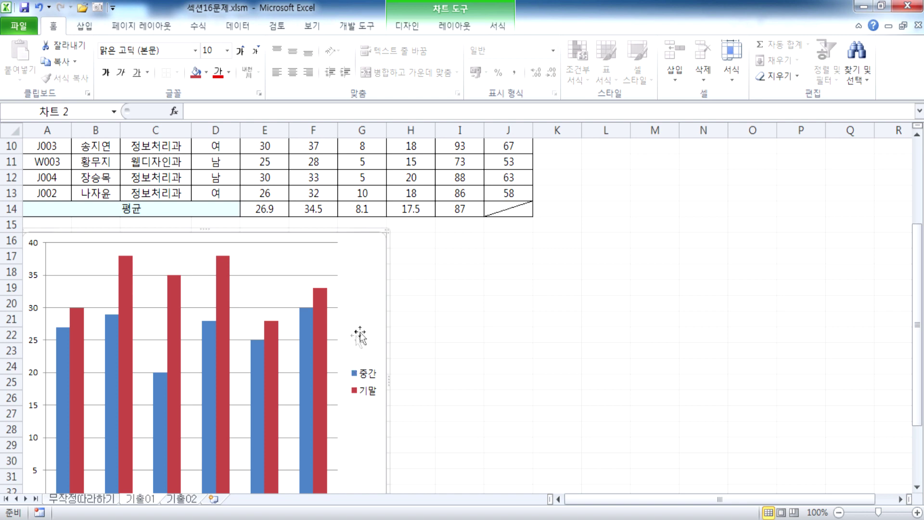
pyautogui.scroll(3, 363, 314)
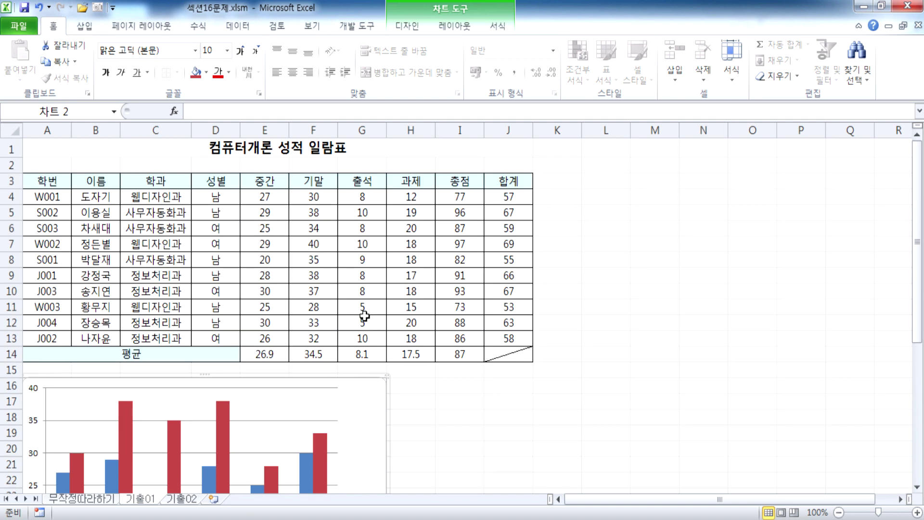
pyautogui.scroll(-4, 128, 337)
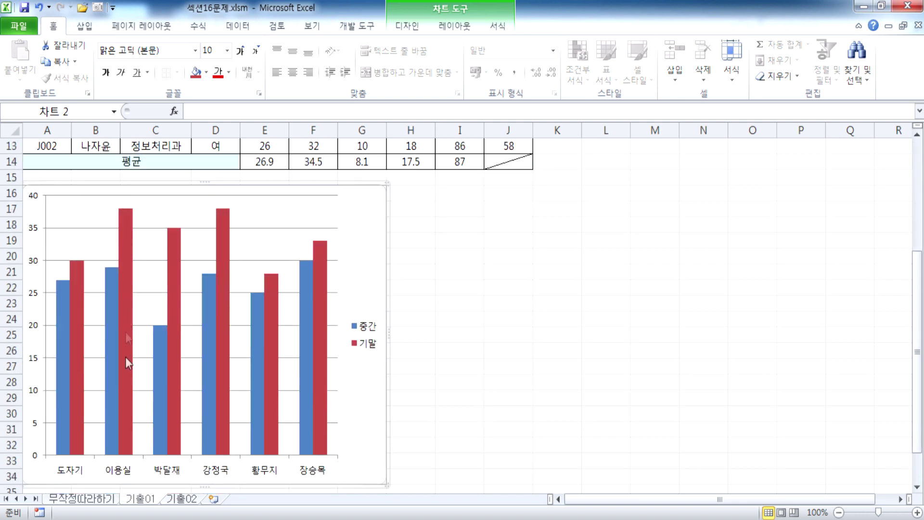
pyautogui.scroll(4, 125, 405)
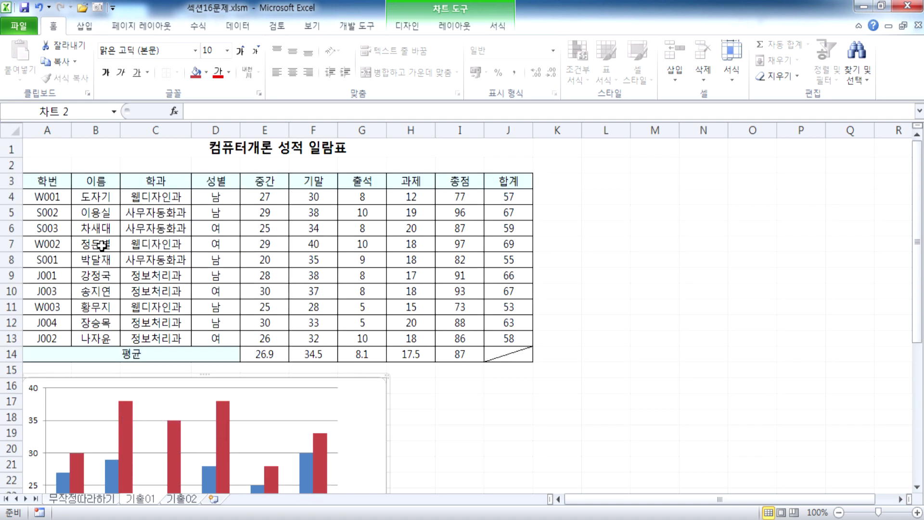
pyautogui.scroll(-2, 128, 306)
pyautogui.moveTo(128, 306)
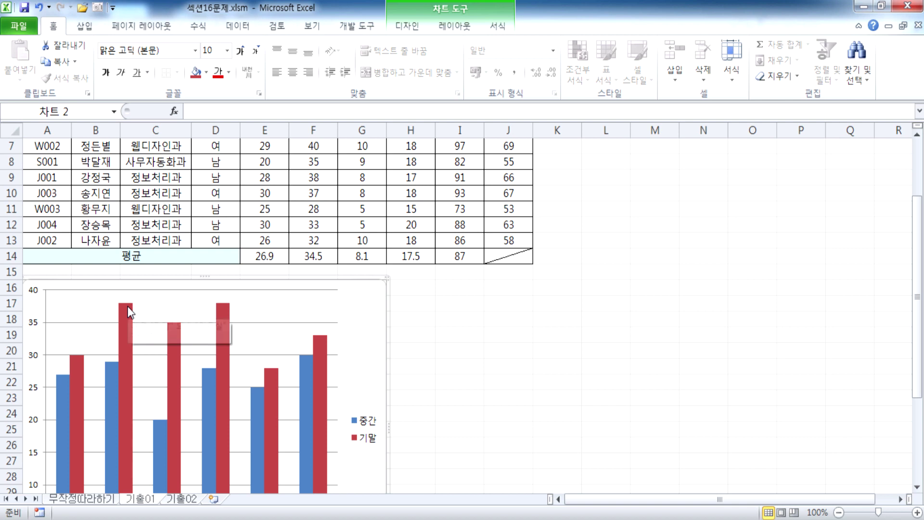
pyautogui.scroll(-3, 128, 306)
pyautogui.scroll(3, 128, 307)
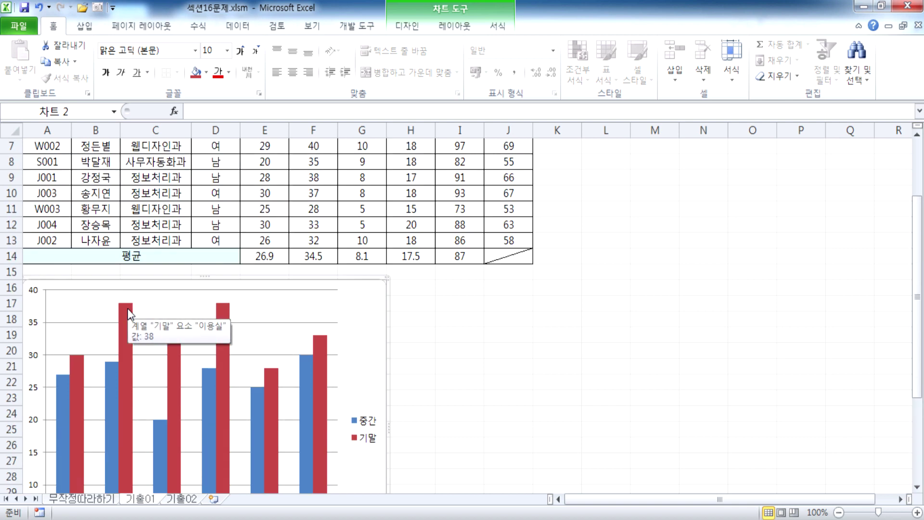
pyautogui.scroll(-3, 128, 312)
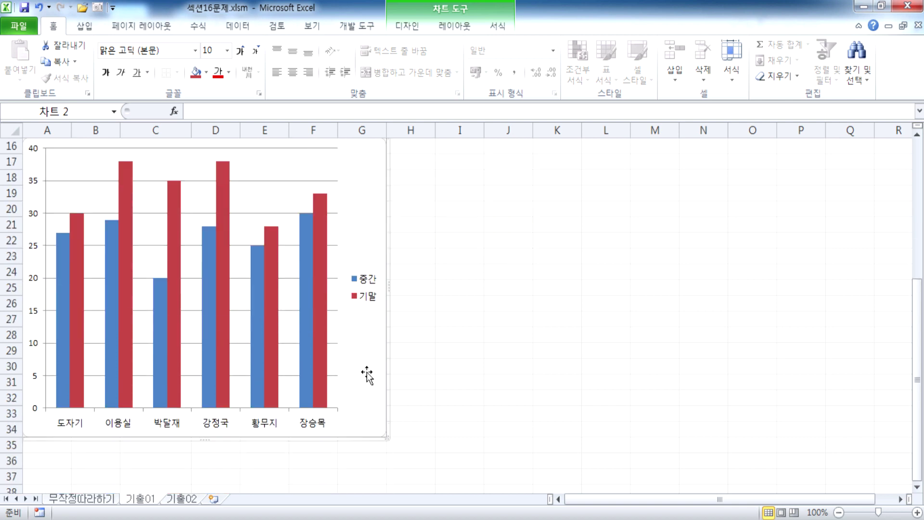
pyautogui.scroll(5, 367, 376)
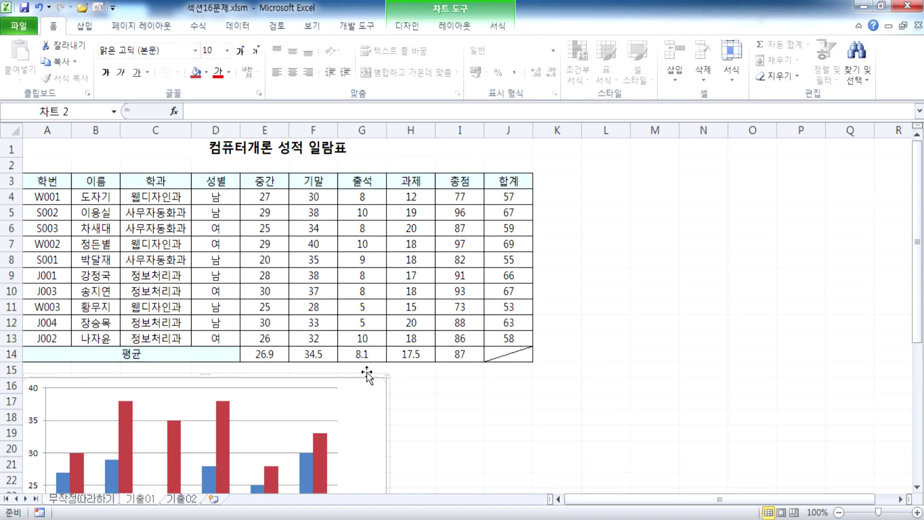
pyautogui.scroll(-1, 381, 329)
pyautogui.scroll(1, 354, 260)
# Inspect the 기출01 chart's source data ranges with the dialog moved off the table, and close it without changes
pyautogui.click(416, 29)
pyautogui.click(138, 74)
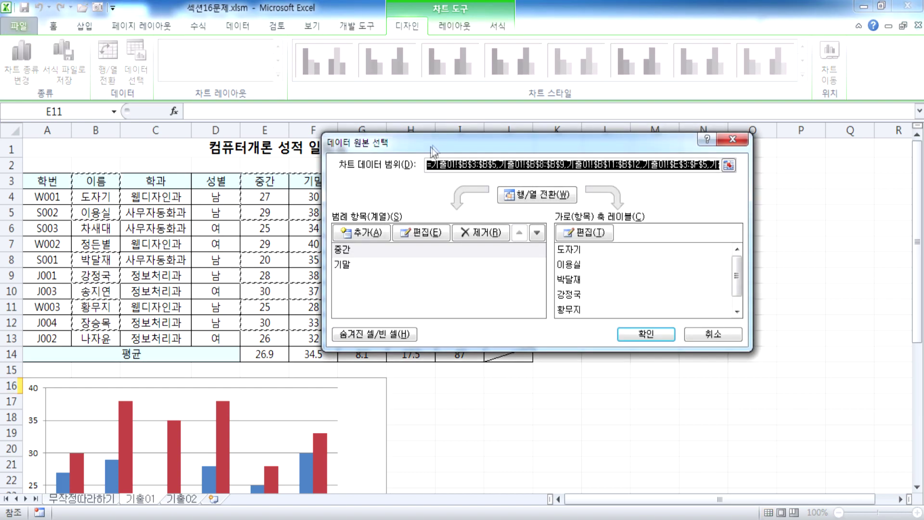
pyautogui.moveTo(432, 144); pyautogui.dragTo(619, 134)
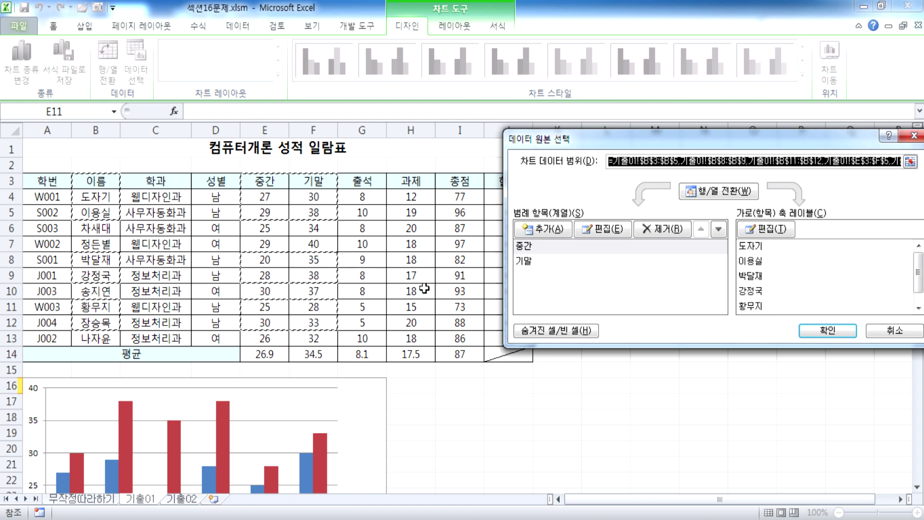
pyautogui.click(894, 330)
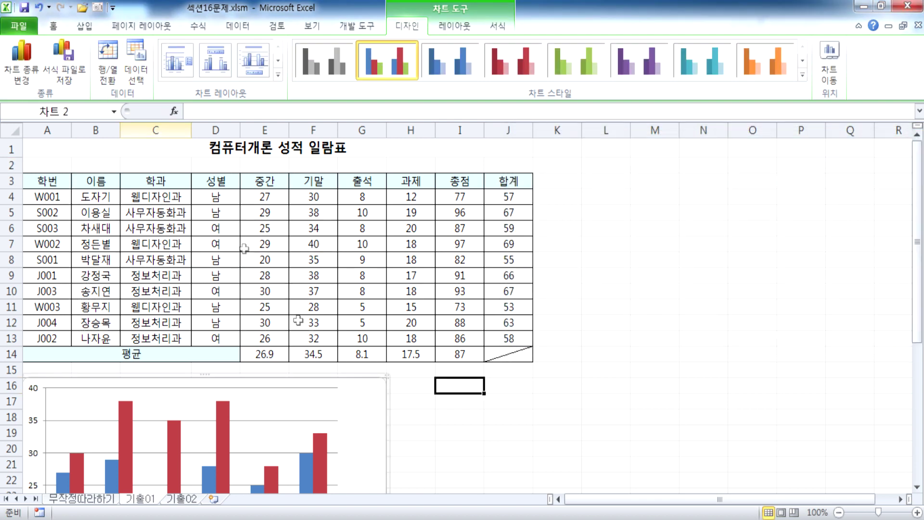
# Reselect the grade chart and review its source data again against the table rows, leaving the ranges as they are
pyautogui.click(489, 409)
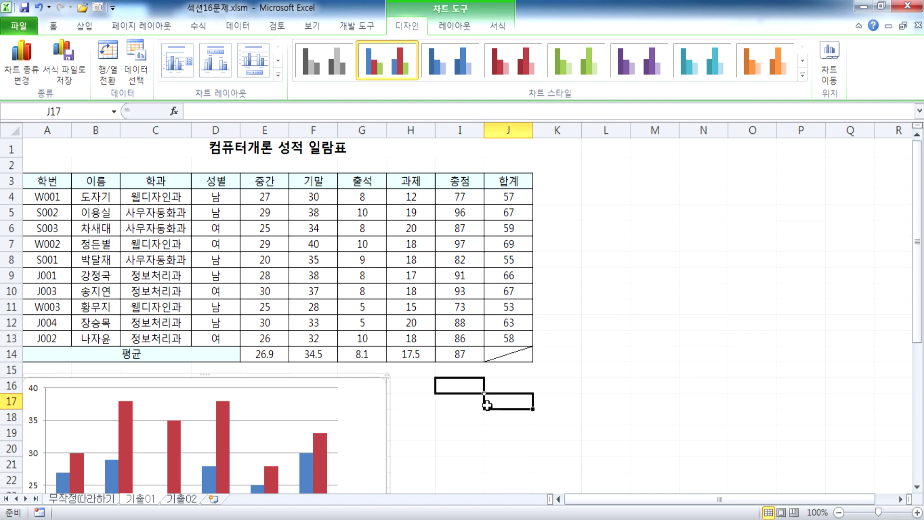
pyautogui.click(589, 269)
pyautogui.scroll(-12, 537, 339)
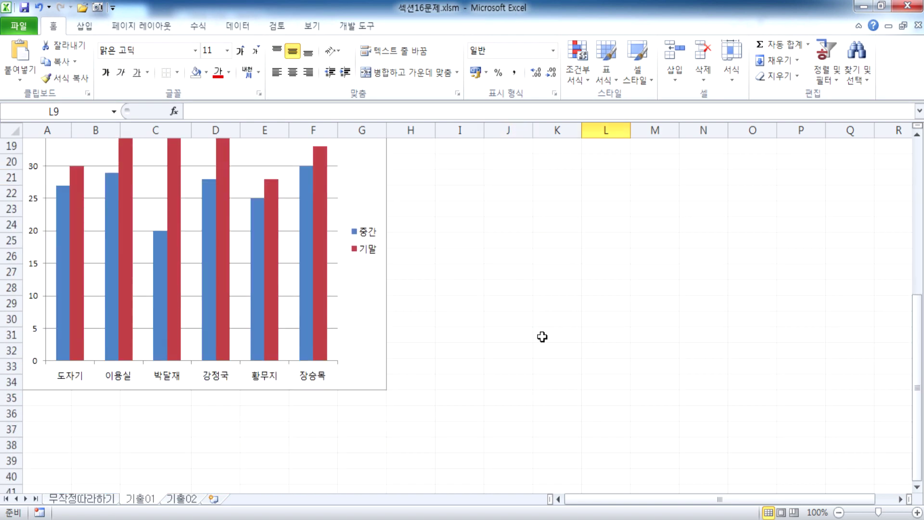
pyautogui.scroll(10, 402, 357)
pyautogui.click(363, 340)
pyautogui.scroll(-3, 361, 346)
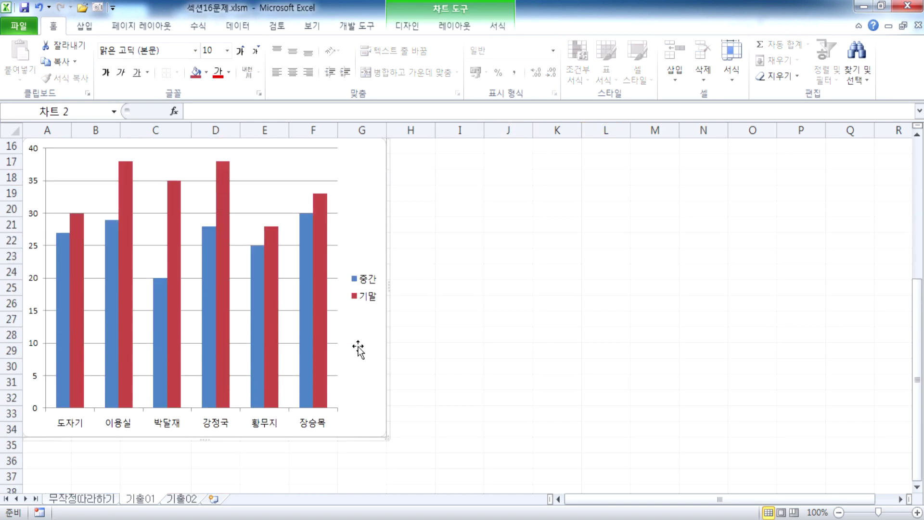
pyautogui.scroll(4, 362, 337)
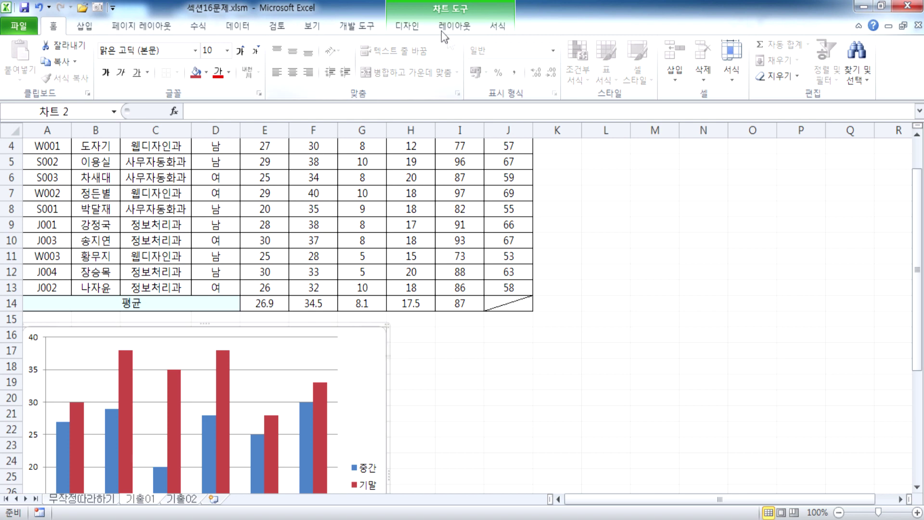
pyautogui.click(407, 26)
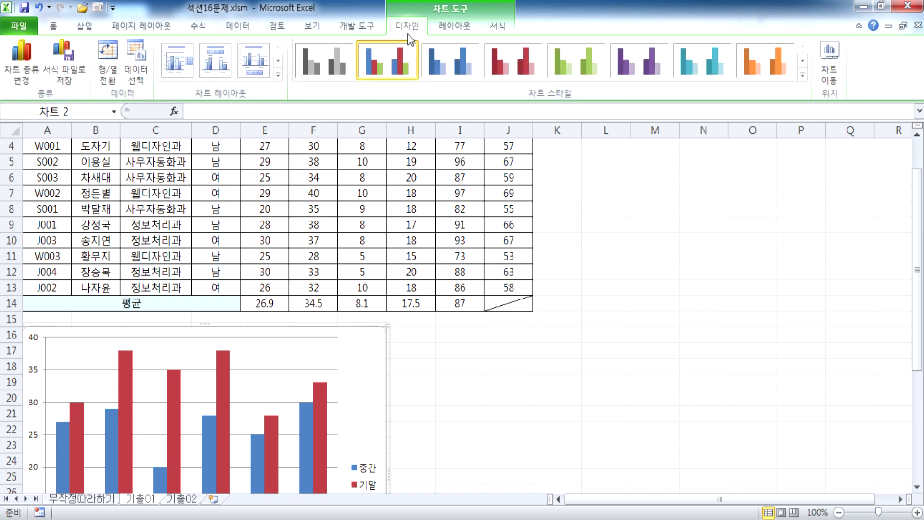
pyautogui.click(134, 65)
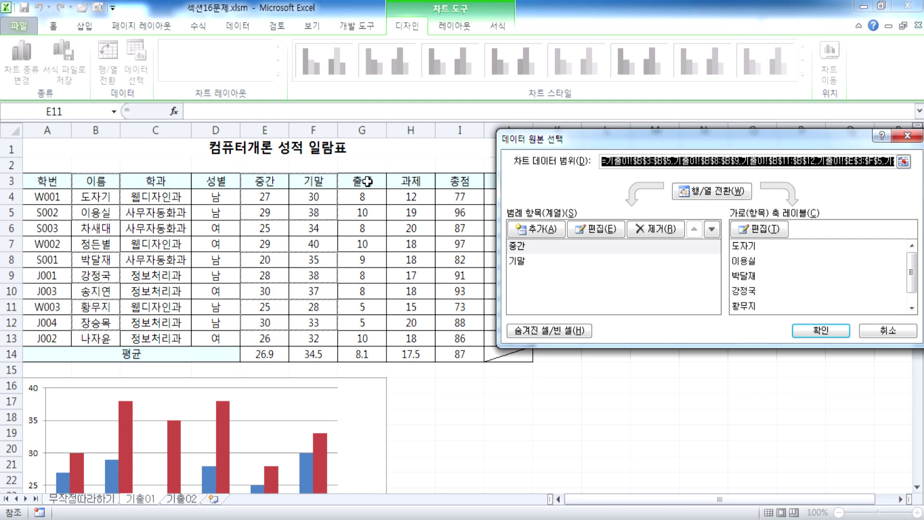
pyautogui.click(871, 330)
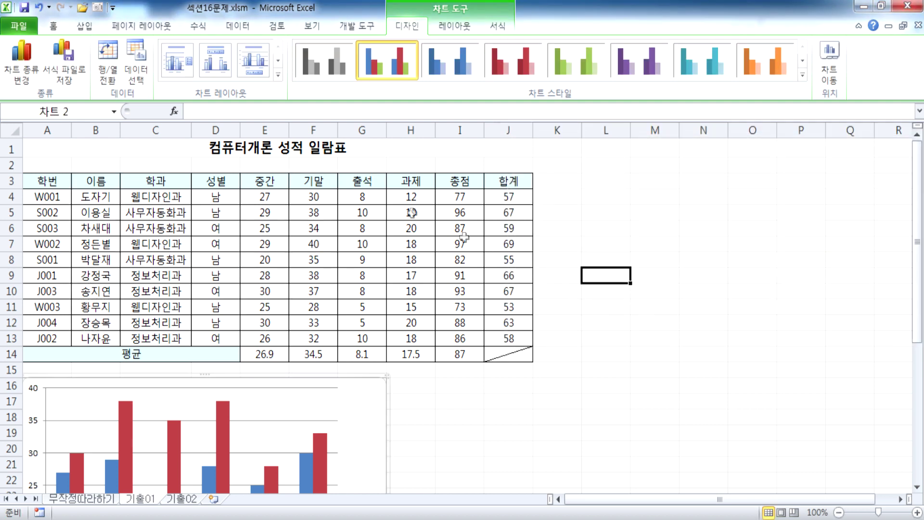
# Copy the 출석 header and the charted students' 출석 scores from cells G3:G5, G8:G9 and G11:G12
pyautogui.click(360, 181)
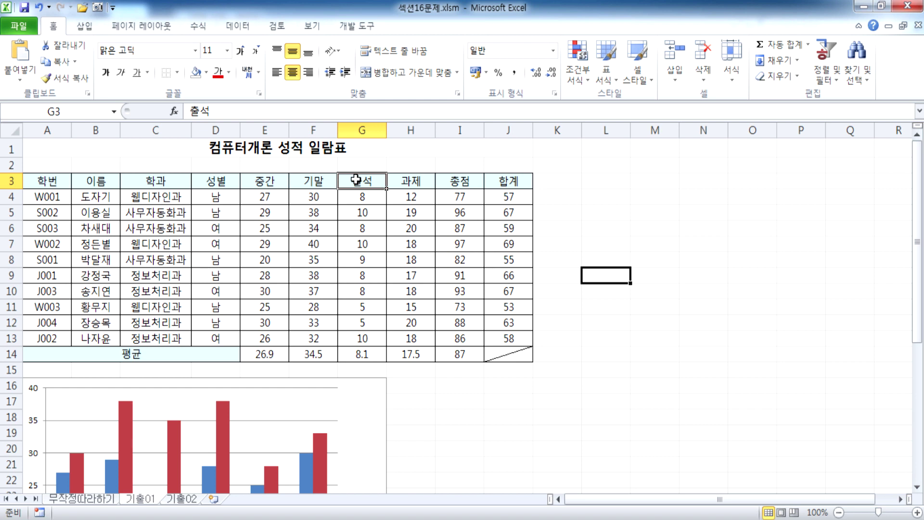
pyautogui.moveTo(357, 181); pyautogui.dragTo(357, 212)
pyautogui.moveTo(358, 179); pyautogui.dragTo(360, 212)
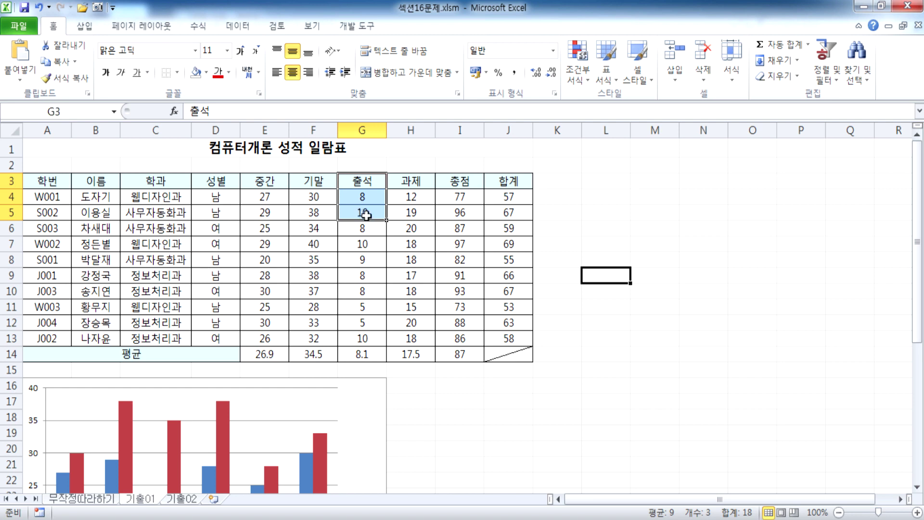
pyautogui.moveTo(352, 262); pyautogui.dragTo(365, 320)
pyautogui.scroll(-6, 493, 313)
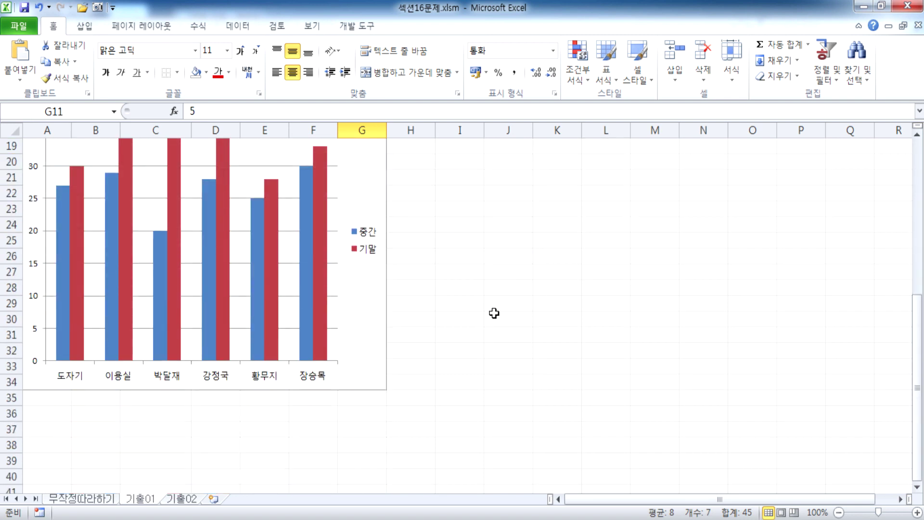
pyautogui.scroll(6, 493, 314)
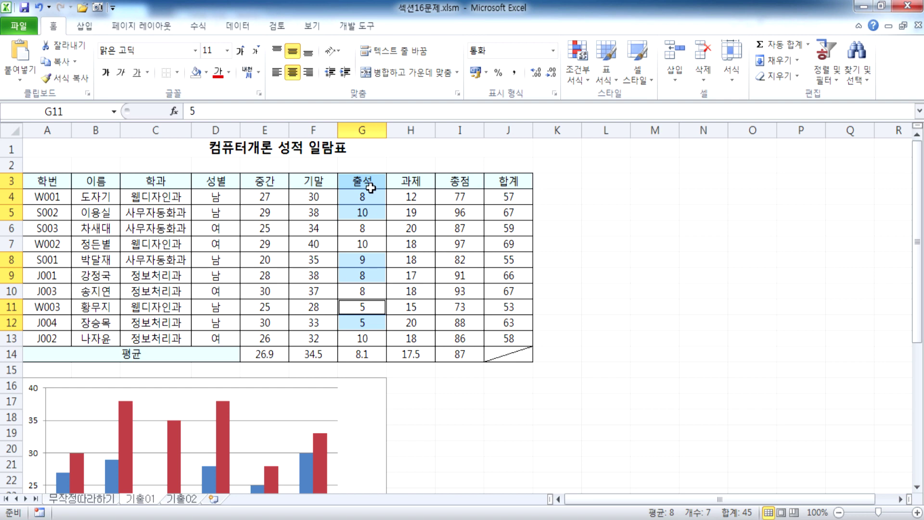
pyautogui.scroll(-3, 370, 188)
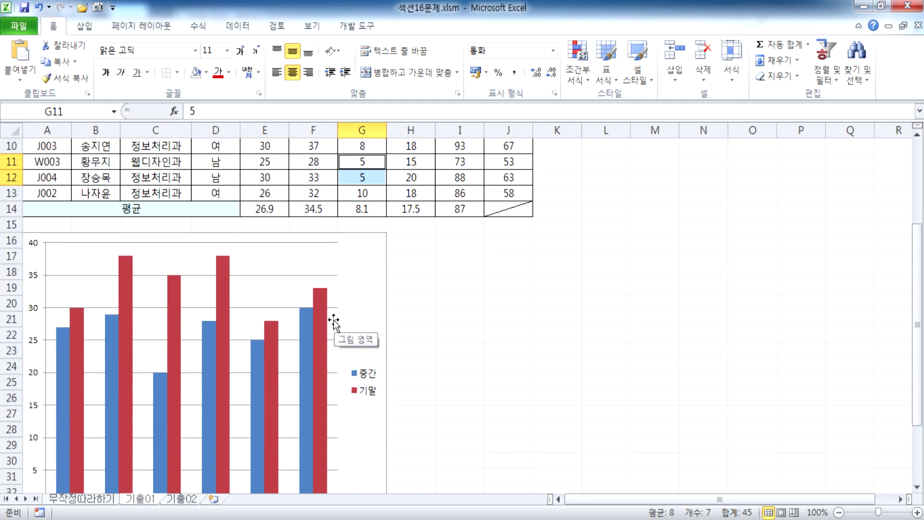
pyautogui.scroll(1, 334, 322)
pyautogui.scroll(2, 334, 321)
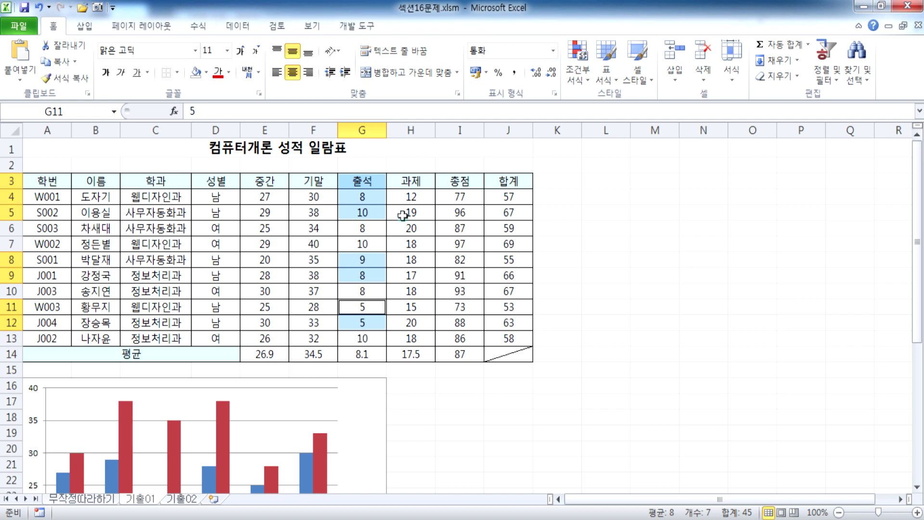
pyautogui.hotkey('ctrl', 'c')
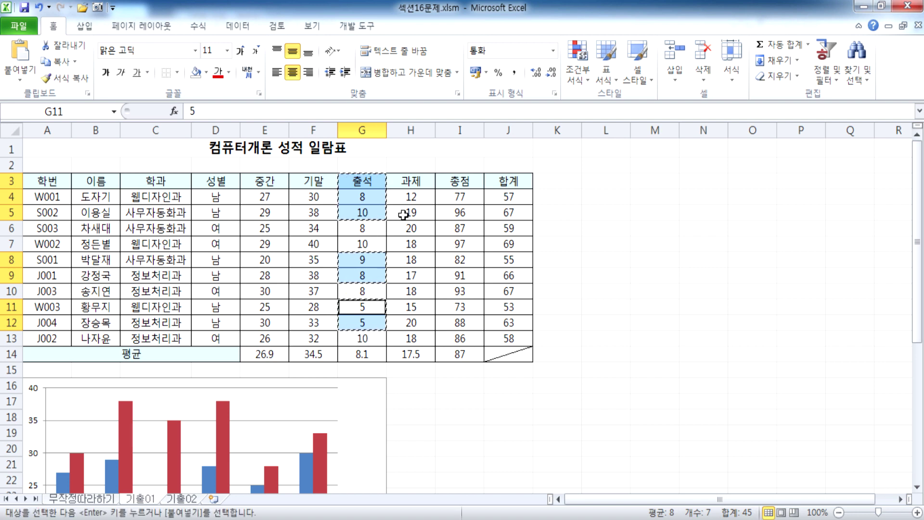
# Paste the copied 출석 data into the 중간/기말 column chart as an additional series
pyautogui.scroll(-4, 381, 250)
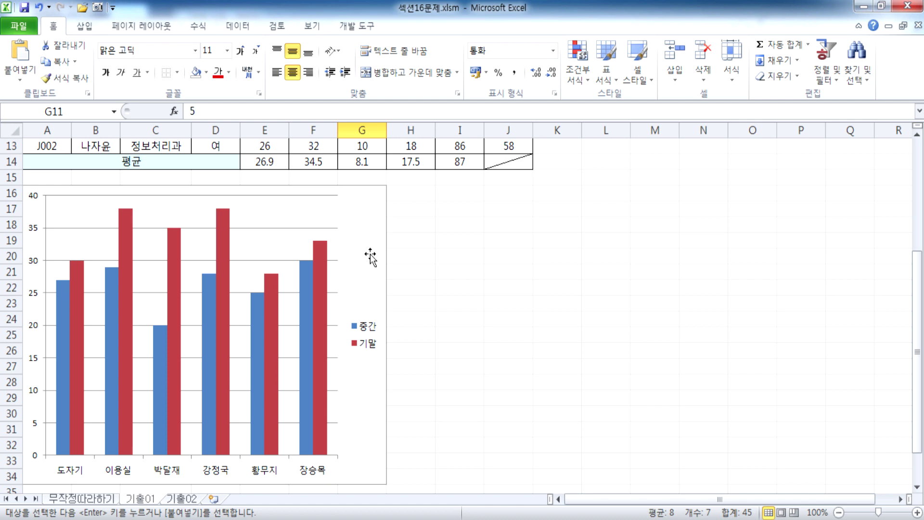
pyautogui.click(370, 256)
pyautogui.hotkey('ctrl', 'v')
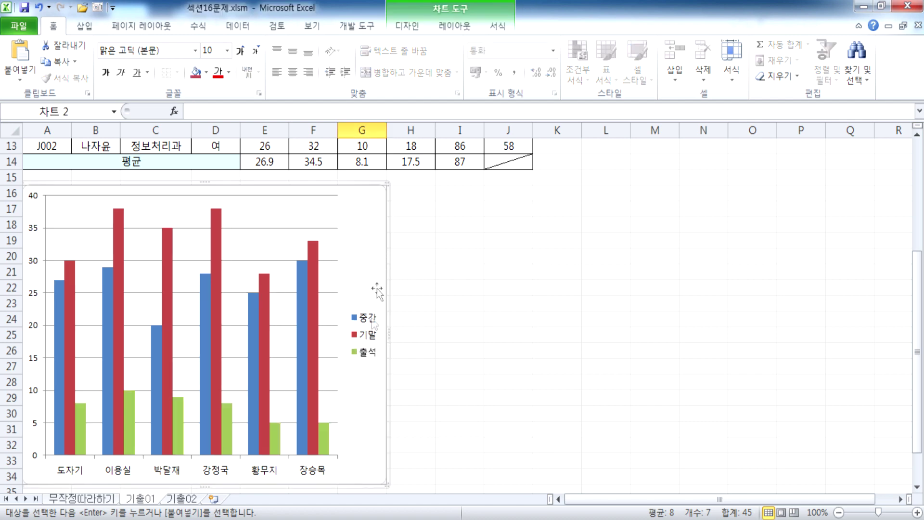
pyautogui.scroll(-2, 355, 377)
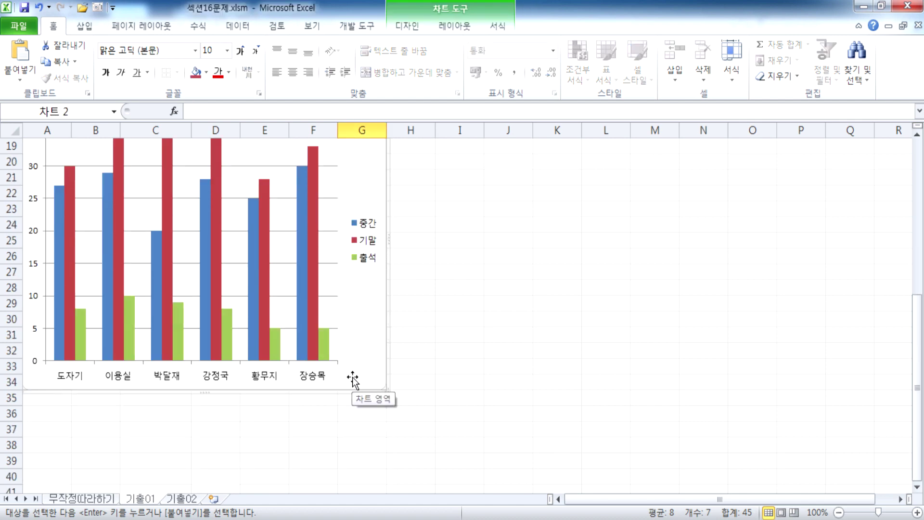
# Insert a clustered column chart from the 이름, 중간, 기말 and 출석 columns, using B3:B13 and E3:G13
pyautogui.scroll(3, 352, 380)
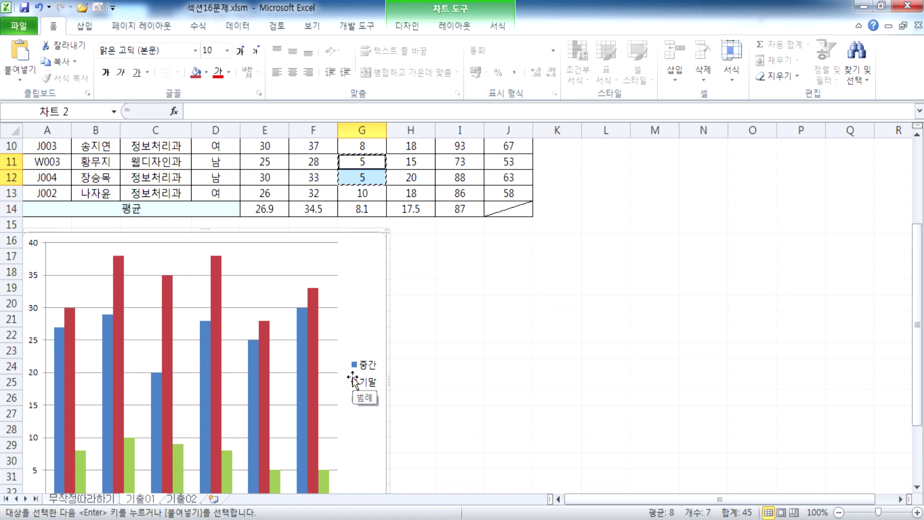
pyautogui.scroll(3, 354, 380)
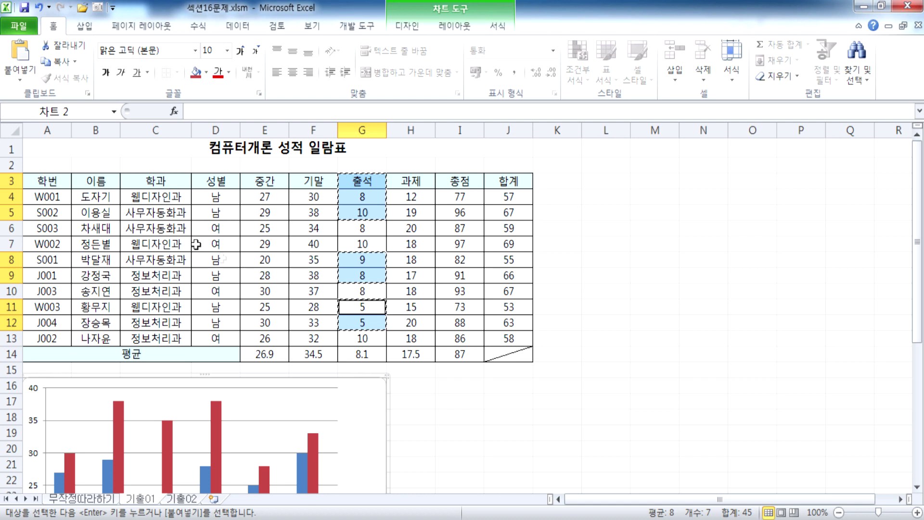
pyautogui.moveTo(96, 180); pyautogui.dragTo(96, 338)
pyautogui.moveTo(264, 181); pyautogui.dragTo(376, 335)
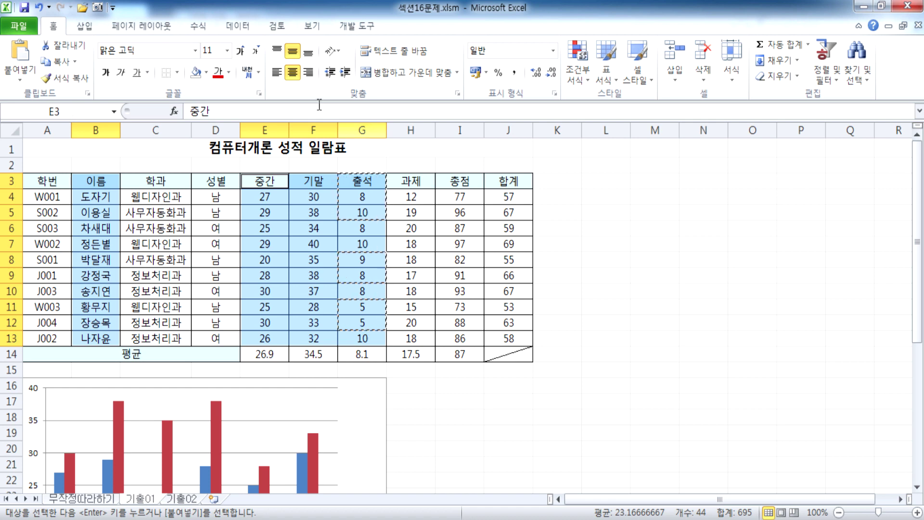
pyautogui.click(84, 26)
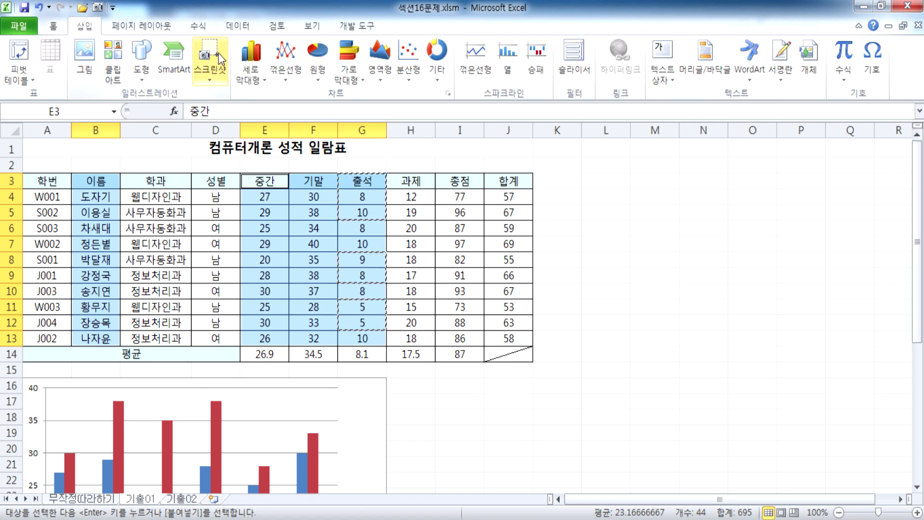
pyautogui.click(250, 58)
pyautogui.click(264, 123)
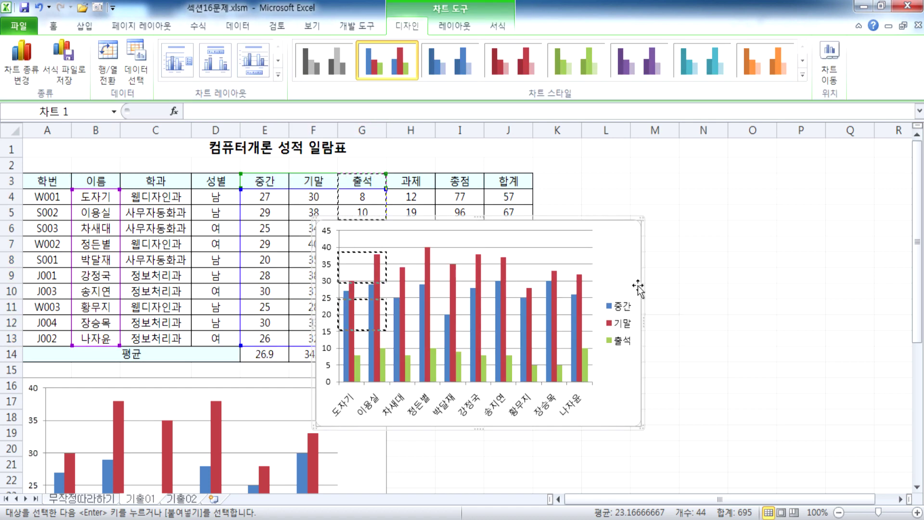
# Move the new all-student chart away from the 출석 column, compare it with the original chart, and delete it
pyautogui.scroll(-5, 653, 281)
pyautogui.scroll(5, 653, 281)
pyautogui.moveTo(625, 240); pyautogui.dragTo(702, 269)
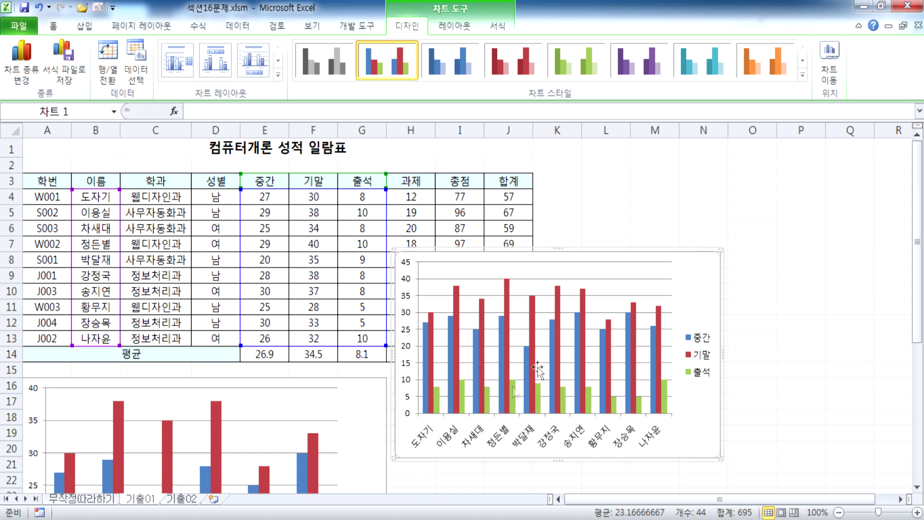
pyautogui.scroll(-1, 420, 436)
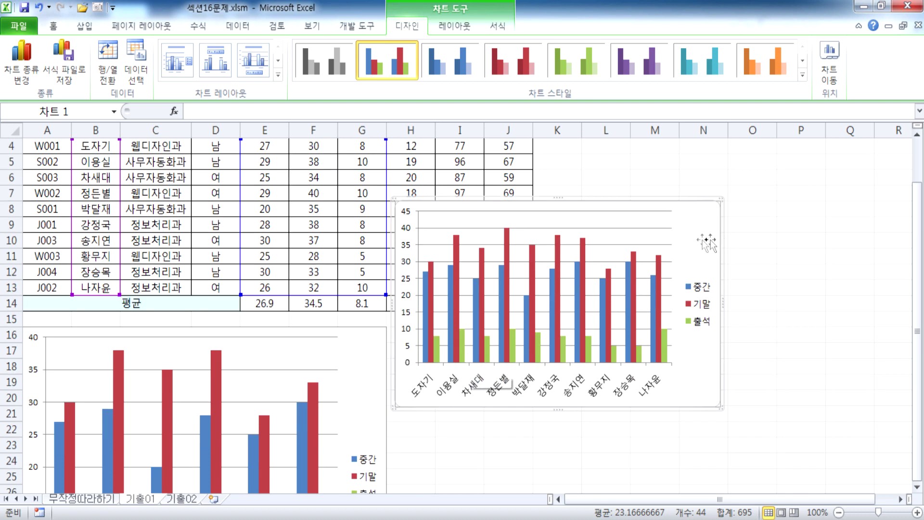
pyautogui.press('Delete')
# Delete the original grade chart below the table and undo the deletion
pyautogui.click(378, 339)
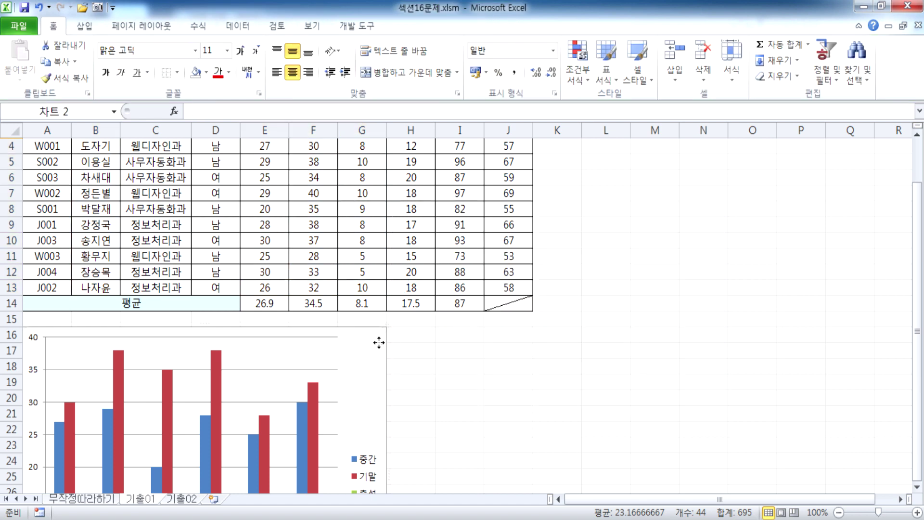
pyautogui.press('Delete')
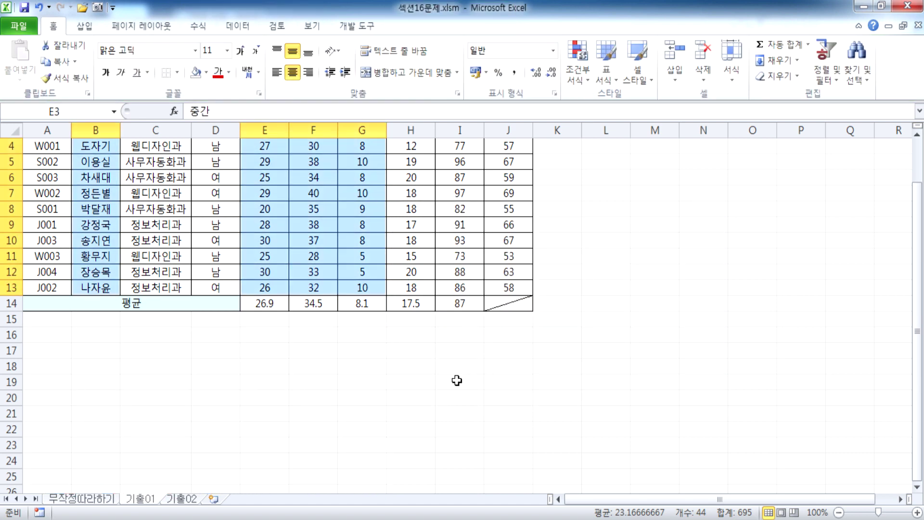
pyautogui.click(40, 8)
pyautogui.scroll(-4, 354, 220)
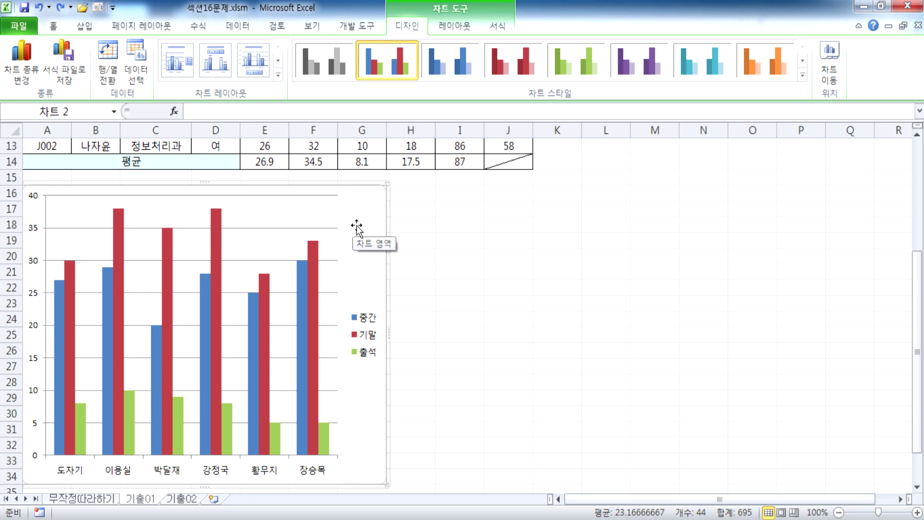
# Copy the 과제 data from H3:H5, H8:H9 and H11:H12 and paste it into the grade chart as another series
pyautogui.scroll(4, 368, 245)
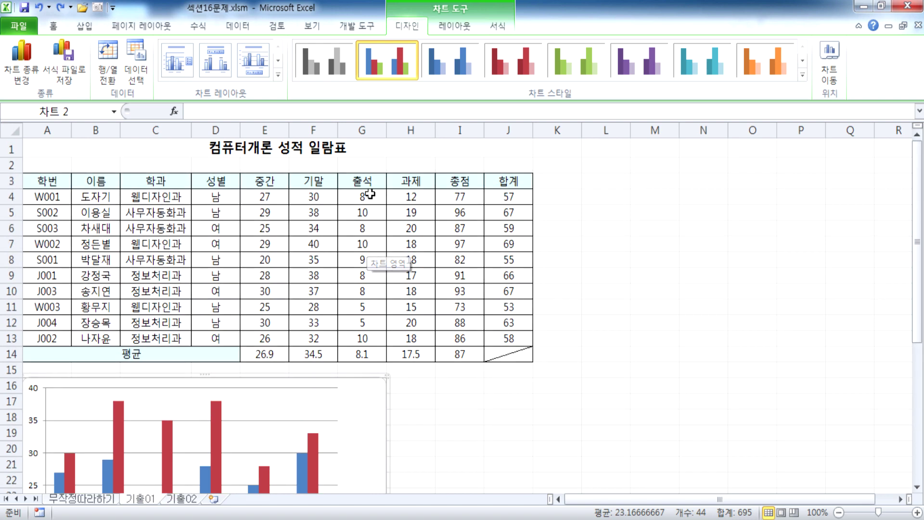
pyautogui.moveTo(362, 182); pyautogui.dragTo(364, 206)
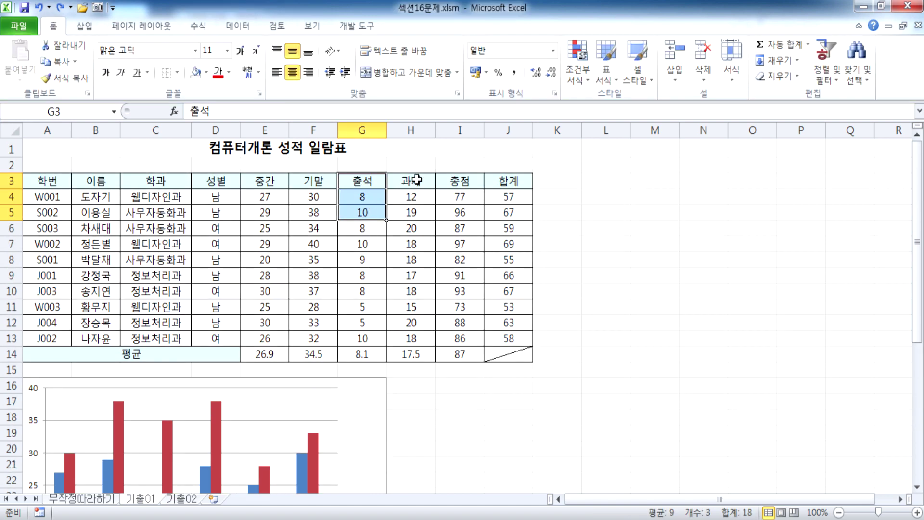
pyautogui.moveTo(414, 181); pyautogui.dragTo(411, 214)
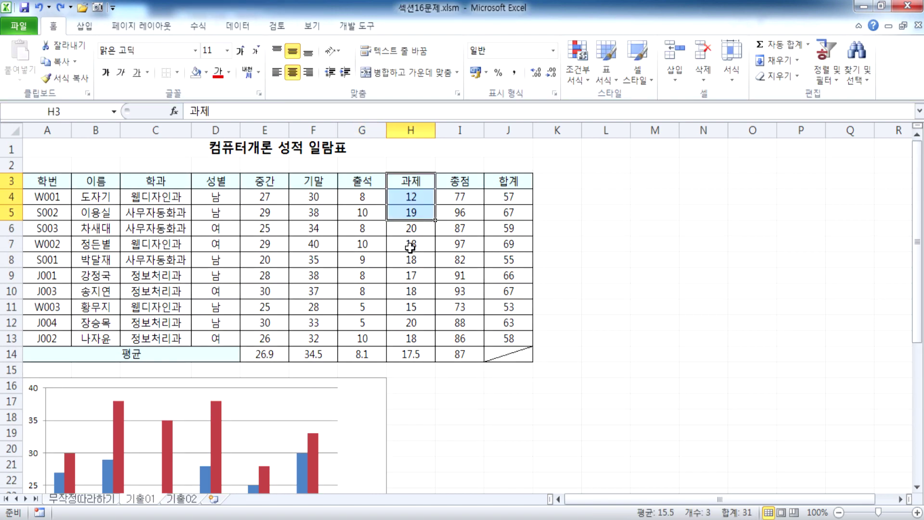
pyautogui.keyDown('ctrl'); pyautogui.moveTo(410, 260); pyautogui.dragTo(403, 320); pyautogui.keyUp('ctrl')
pyautogui.hotkey('ctrl', 'c')
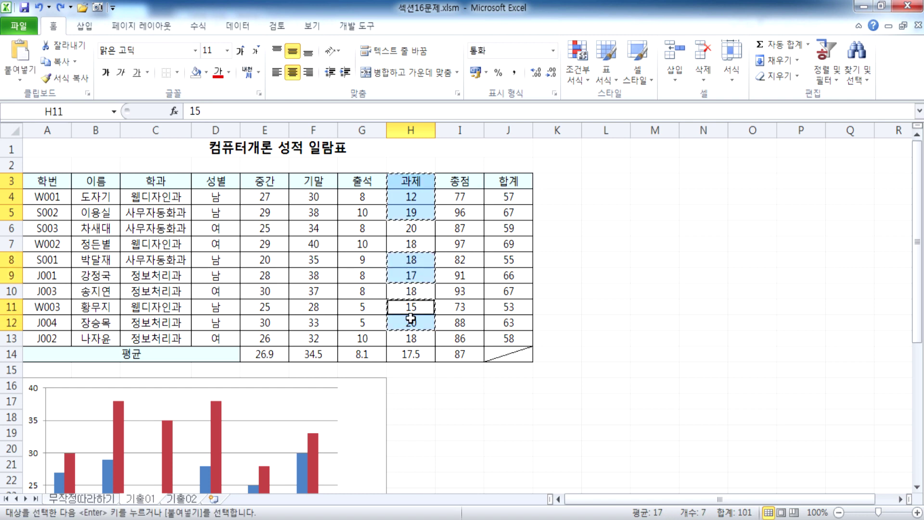
pyautogui.click(357, 418)
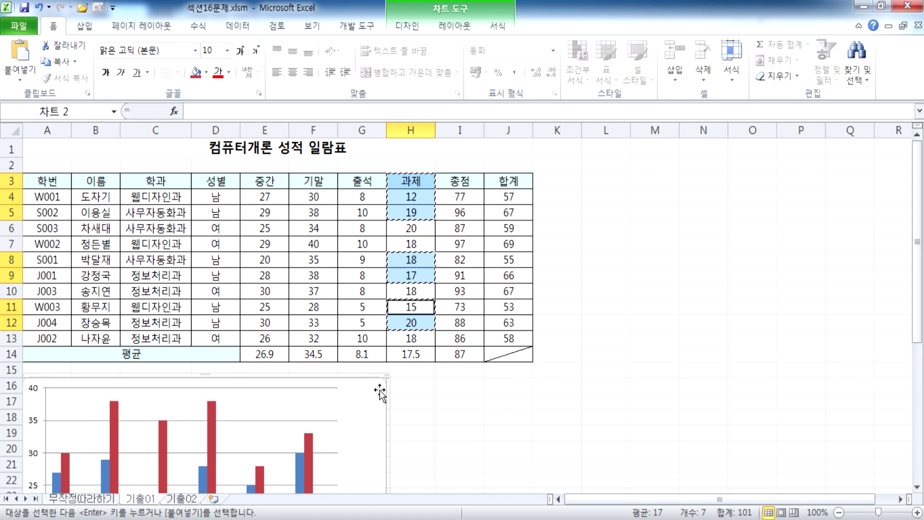
pyautogui.hotkey('ctrl', 'v')
pyautogui.scroll(-3, 382, 390)
pyautogui.scroll(-2, 383, 390)
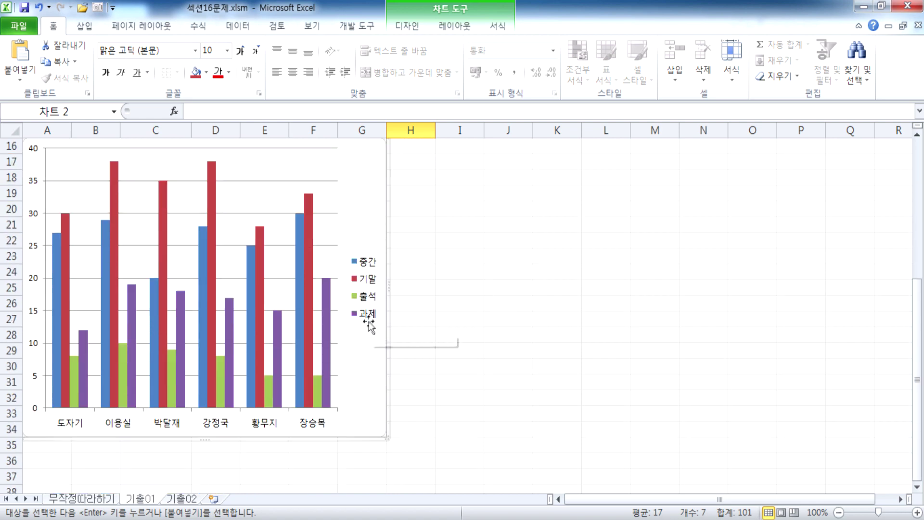
# Select the 과제 series in the grade chart, then undo and redo the last chart change
pyautogui.click(326, 352)
pyautogui.hotkey('ctrl', 'z')
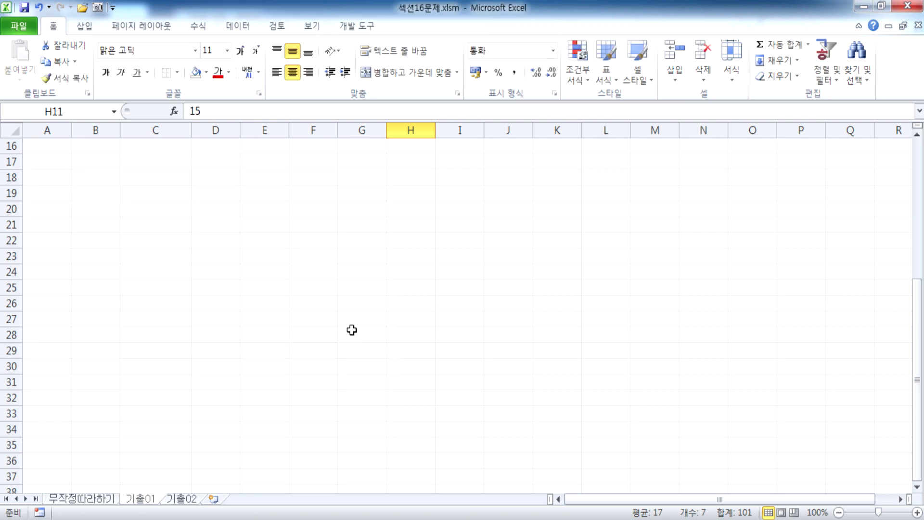
pyautogui.hotkey('ctrl', 'y')
pyautogui.scroll(-5, 308, 385)
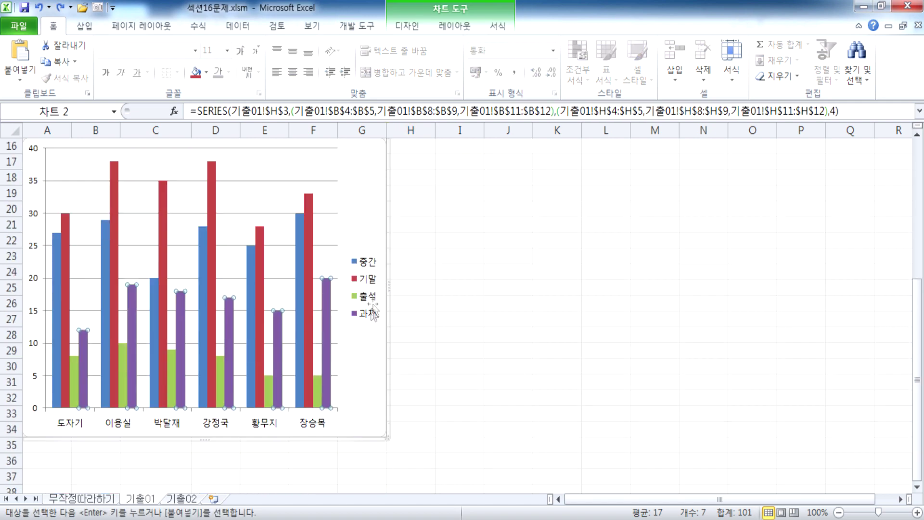
# Delete the 과제 series from the grade chart, keeping 중간, 기말 and 출석
pyautogui.click(332, 339)
pyautogui.click(328, 332)
pyautogui.press('Delete')
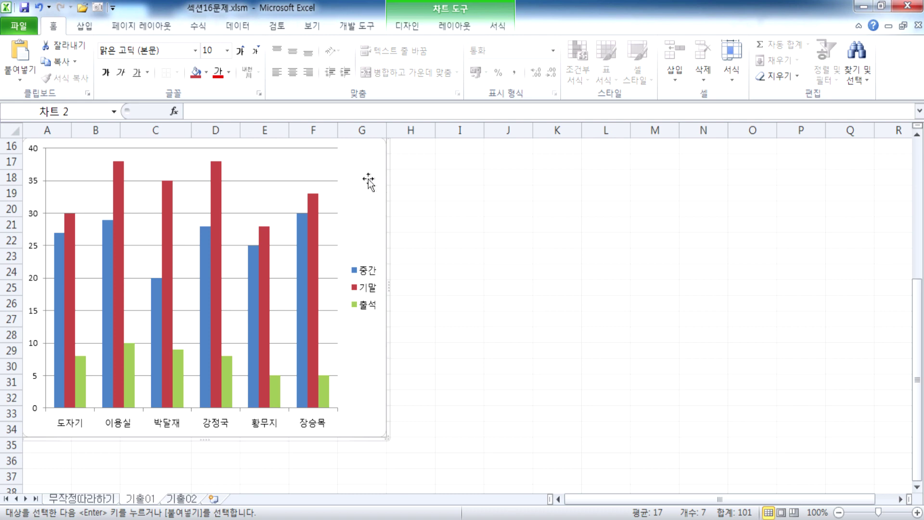
# Delete the whole three-series grade chart and restore it by undoing the deletion
pyautogui.press('Delete')
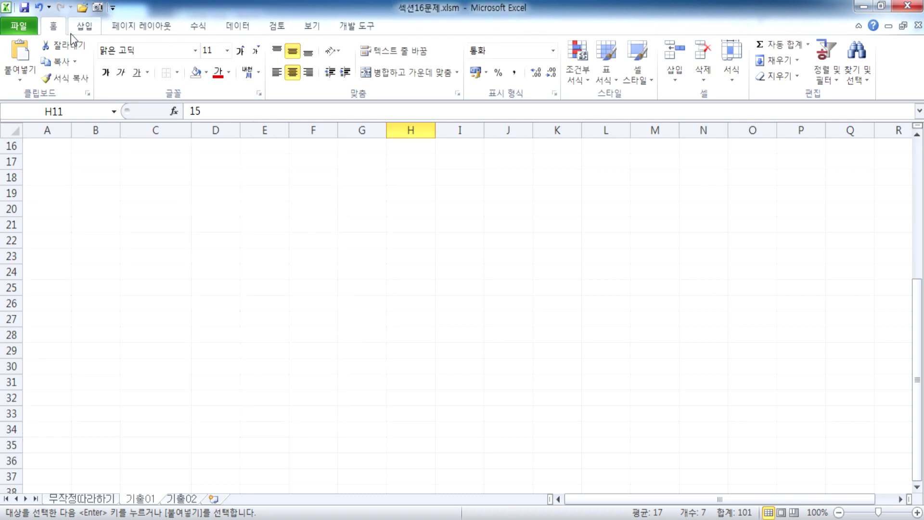
pyautogui.hotkey('ctrl', 'z')
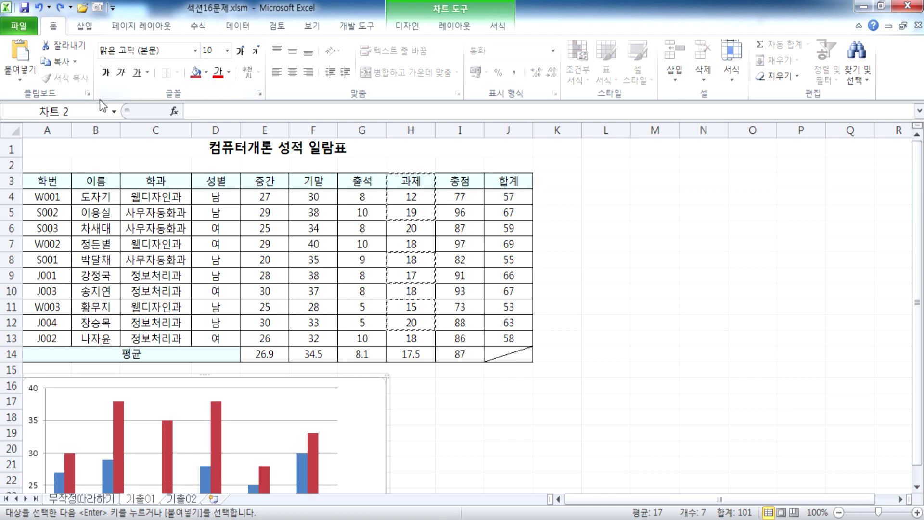
pyautogui.scroll(-3, 108, 93)
pyautogui.scroll(2, 108, 94)
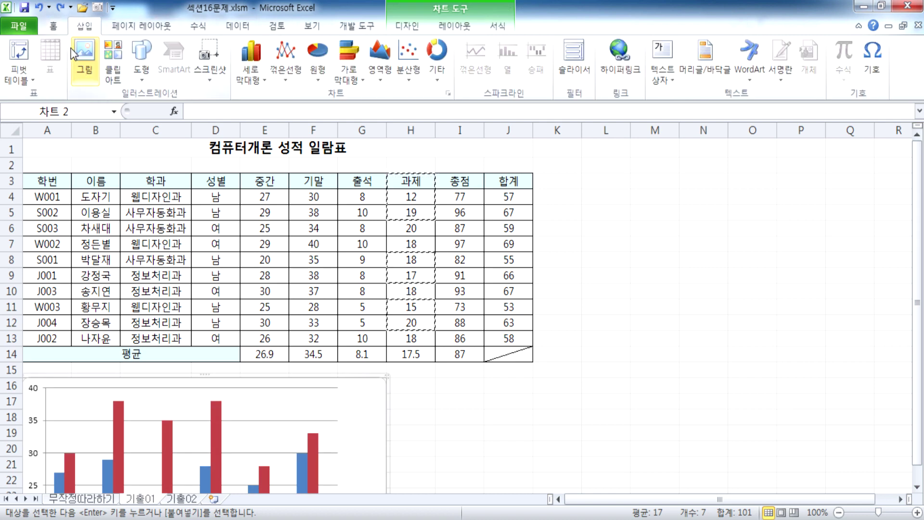
# Add a chart title above the plot area of the three-series grade chart
pyautogui.scroll(-4, 319, 221)
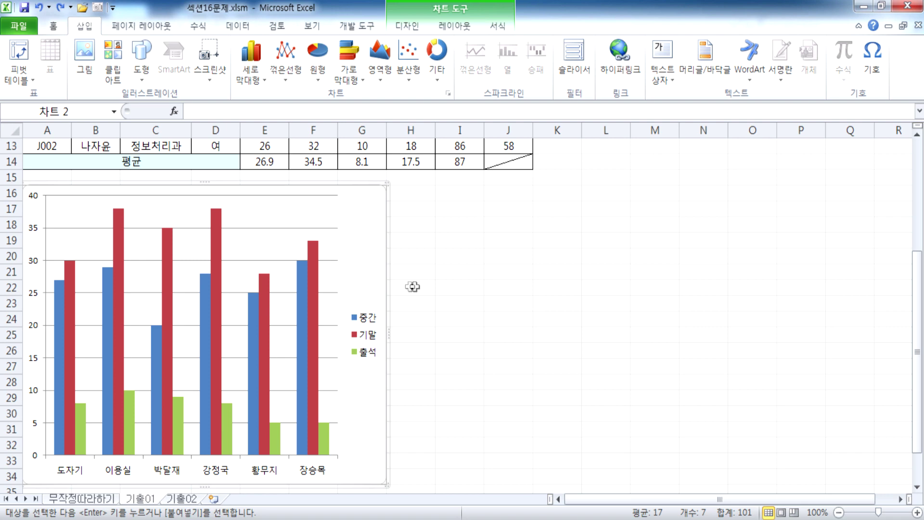
pyautogui.click(455, 26)
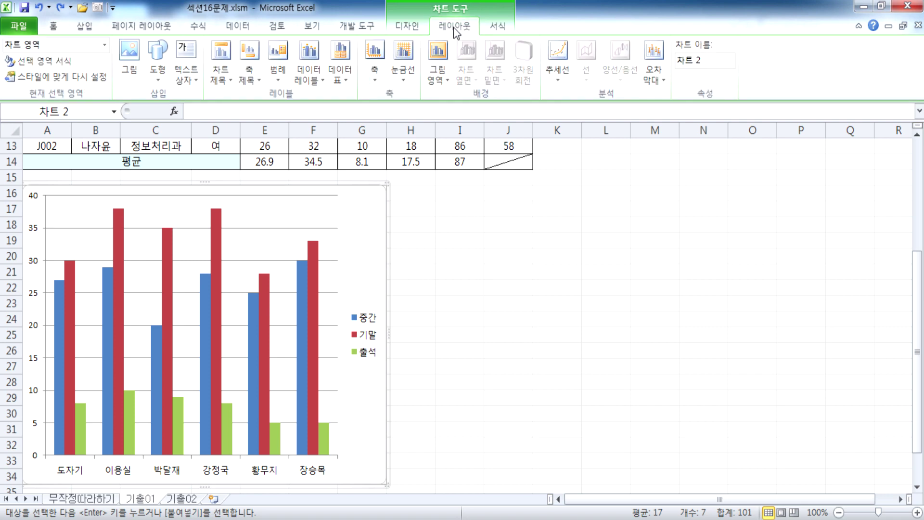
pyautogui.click(222, 76)
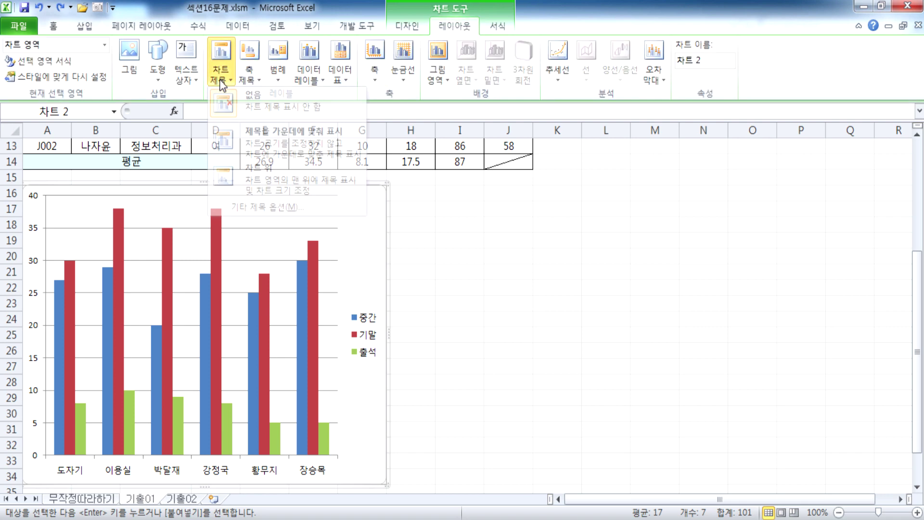
pyautogui.click(252, 187)
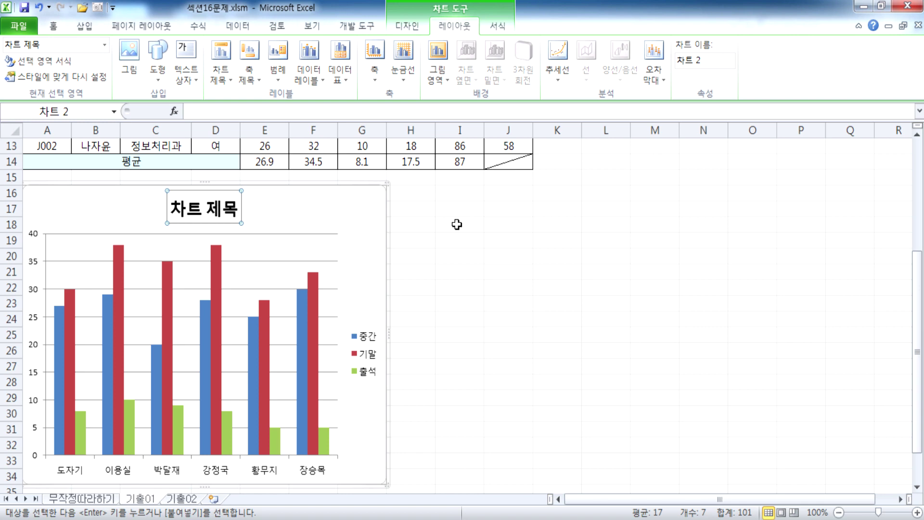
# Set the grade chart's title text to 남학생 컴퓨터 개론 성적
pyautogui.write('남학생 커')
pyautogui.write('ㅁ퓨터 개론 ㅅ')
pyautogui.write('ㅓㅇ적')
pyautogui.press('Delete')
pyautogui.press('Delete')
pyautogui.press('Delete')
pyautogui.press('Delete')
pyautogui.press('Delete')
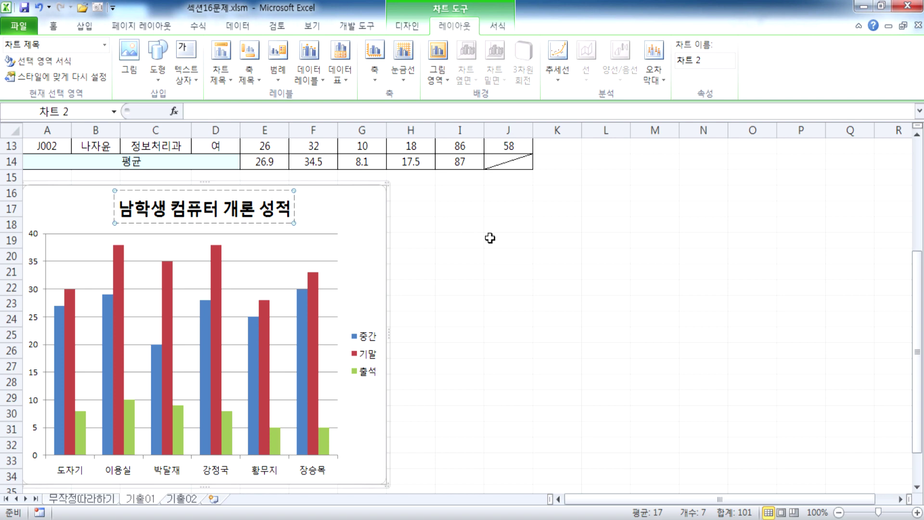
pyautogui.click(347, 216)
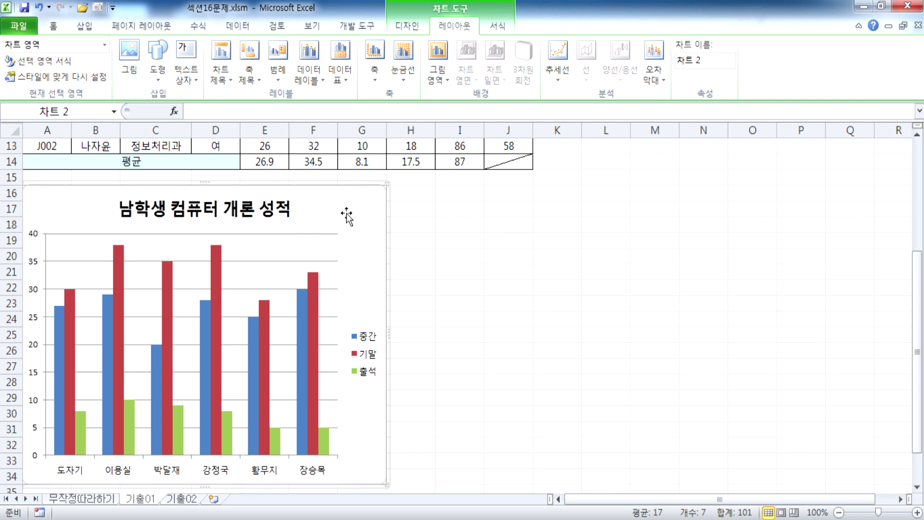
pyautogui.click(257, 210)
pyautogui.press('Escape')
pyautogui.click(283, 196)
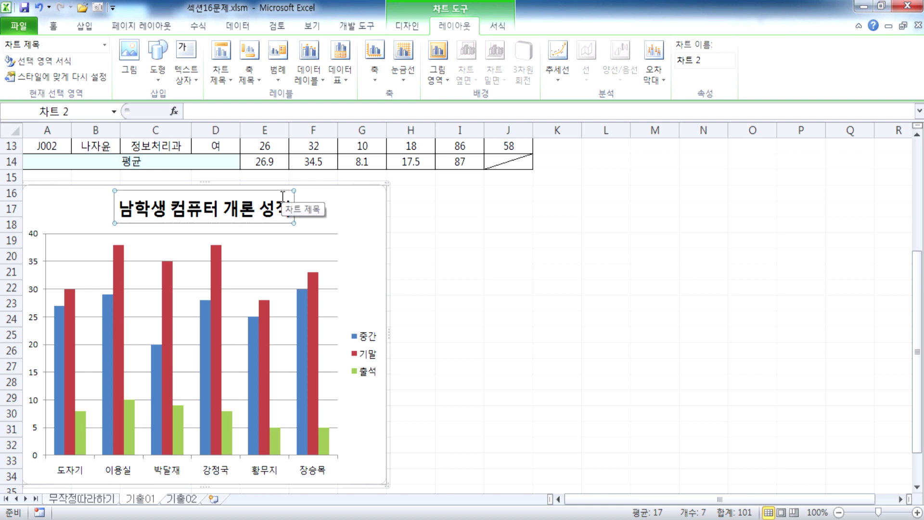
pyautogui.click(350, 214)
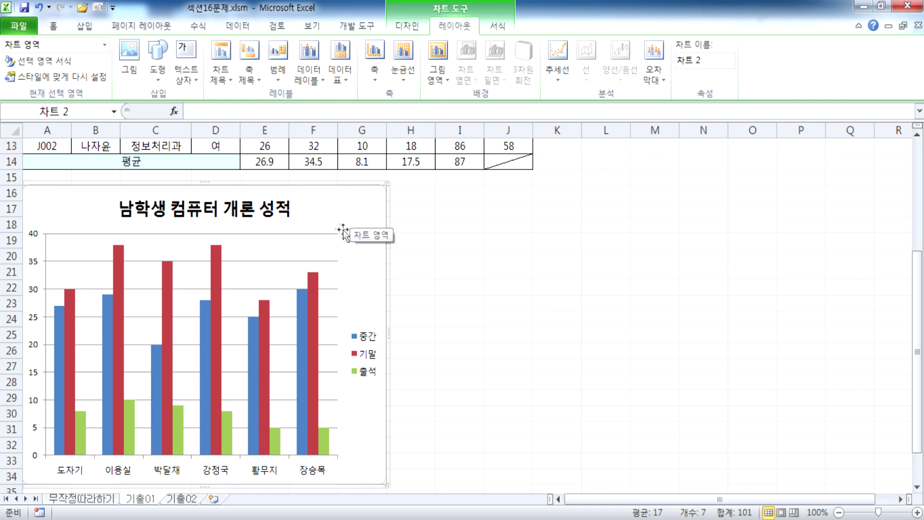
pyautogui.click(247, 207)
pyautogui.click(334, 224)
# Change the font of the grade chart's title to 굴림체
pyautogui.click(252, 209)
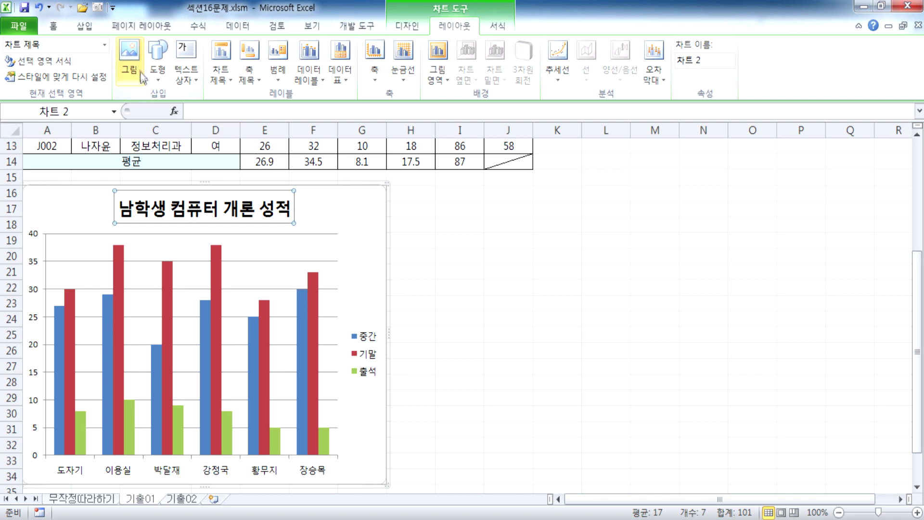
pyautogui.click(57, 26)
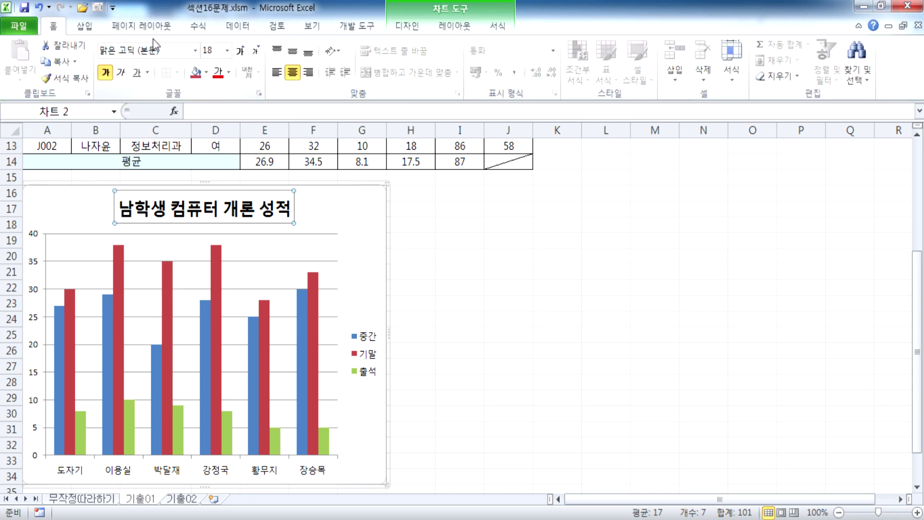
pyautogui.click(196, 51)
pyautogui.scroll(-15, 202, 217)
pyautogui.scroll(-5, 177, 237)
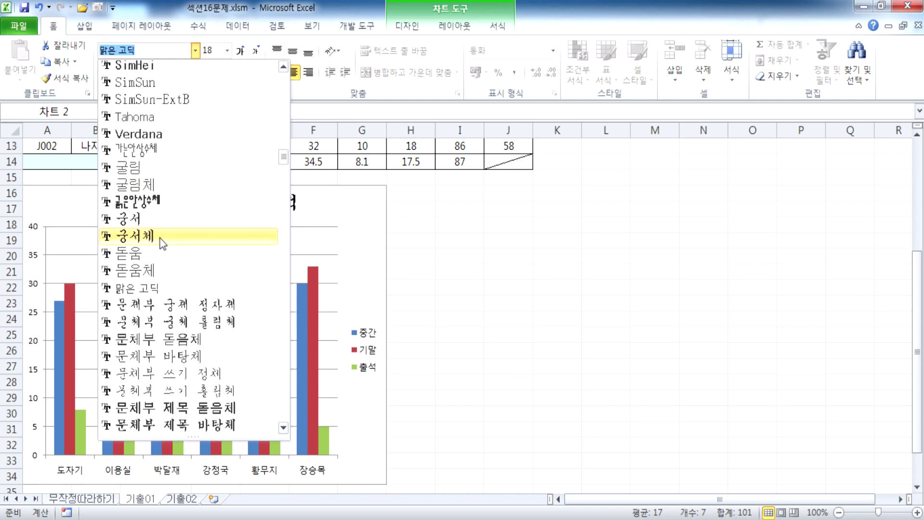
pyautogui.click(148, 182)
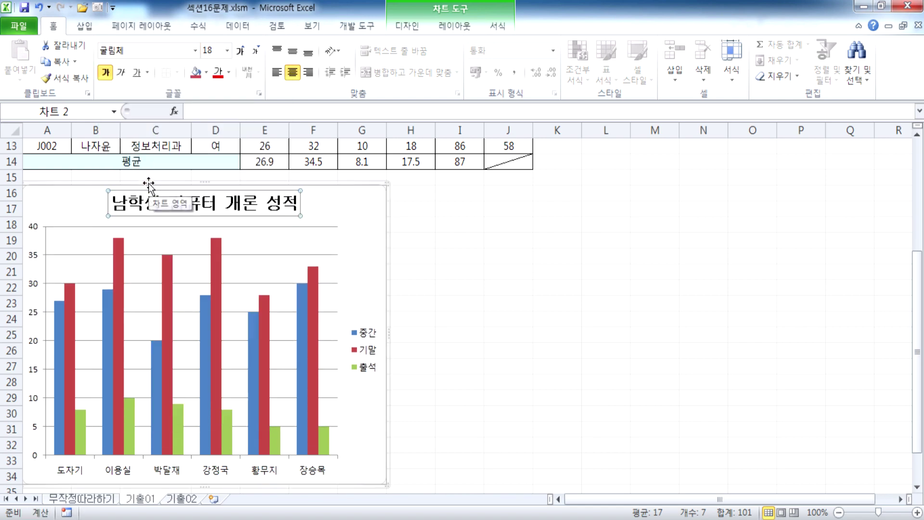
# Remove bold from the chart title and set its font size to 13
pyautogui.click(104, 74)
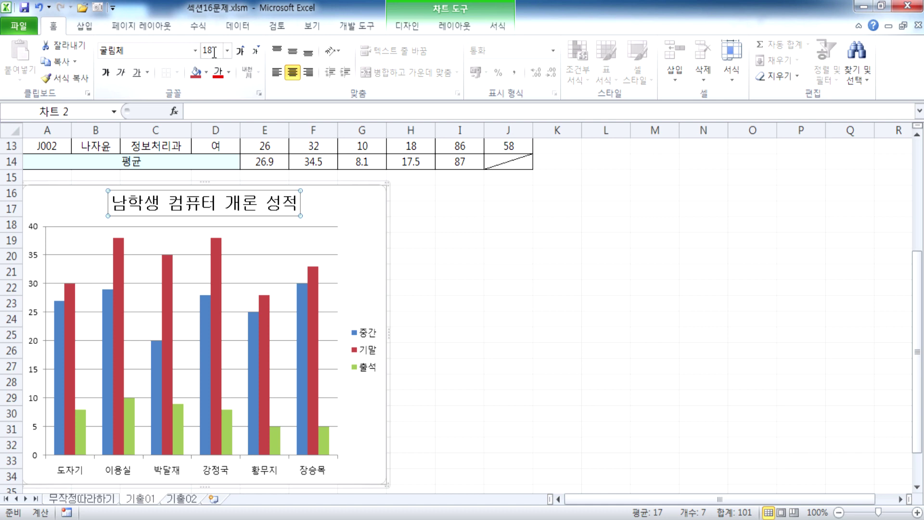
pyautogui.write('13')
pyautogui.press('Return')
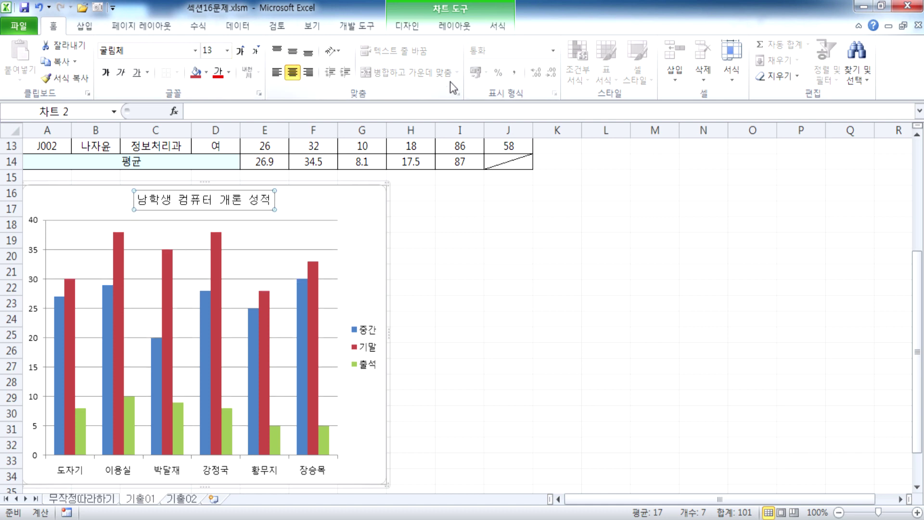
# Fill the chart title's background with the standard blue colour
pyautogui.click(206, 75)
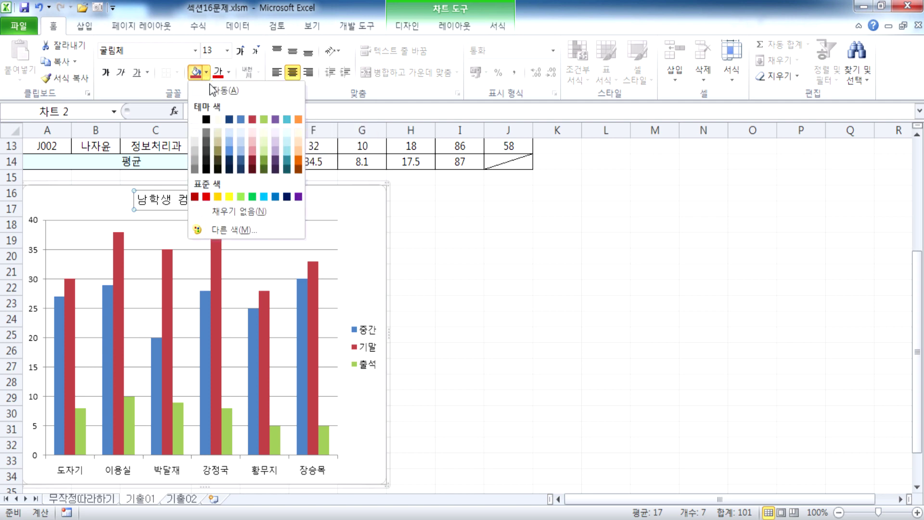
pyautogui.click(277, 197)
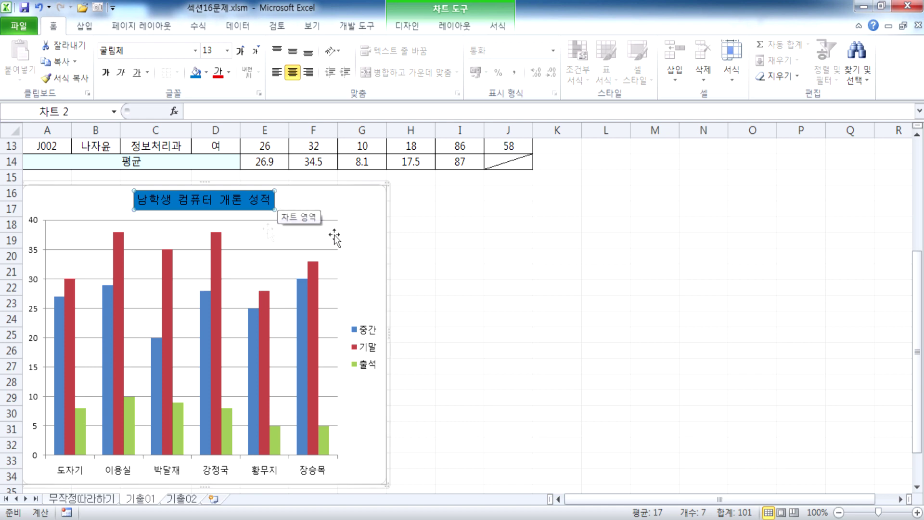
pyautogui.click(369, 222)
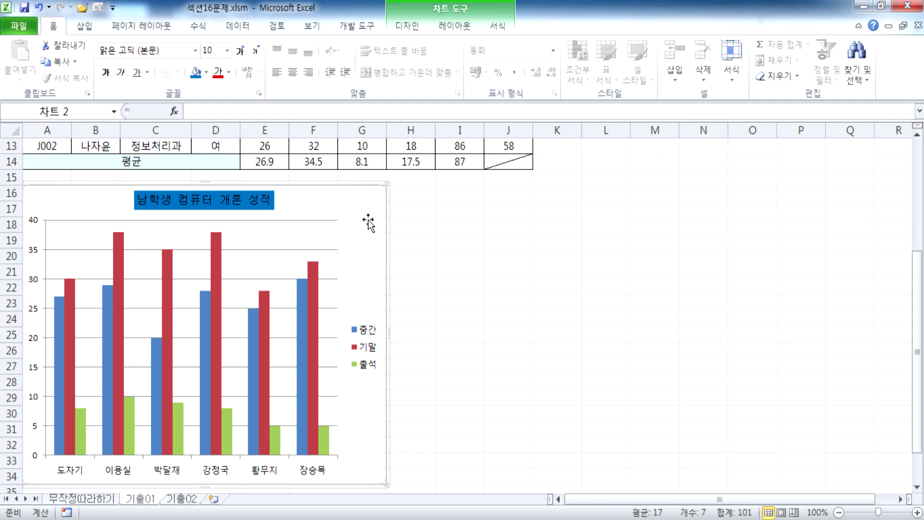
# Set the vertical value axis of the grade chart to a fixed maximum of 50
pyautogui.scroll(-1, 368, 222)
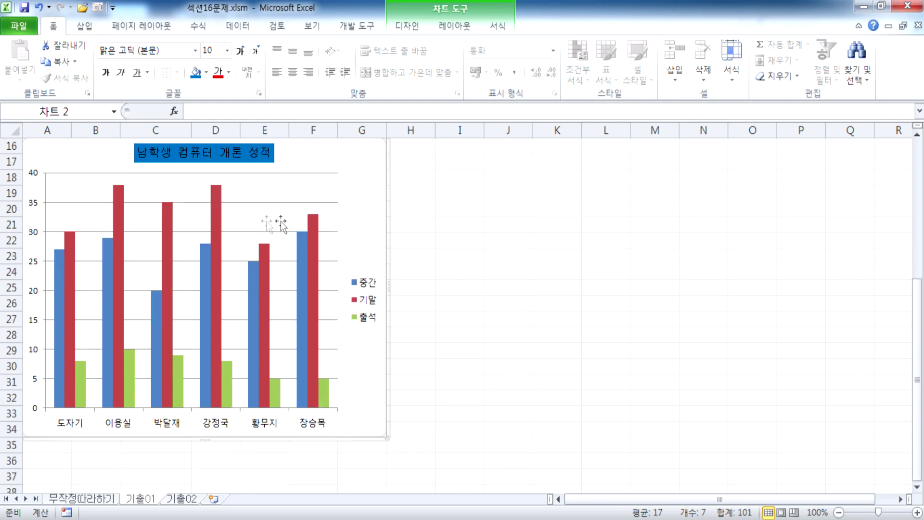
pyautogui.doubleClick(33, 207)
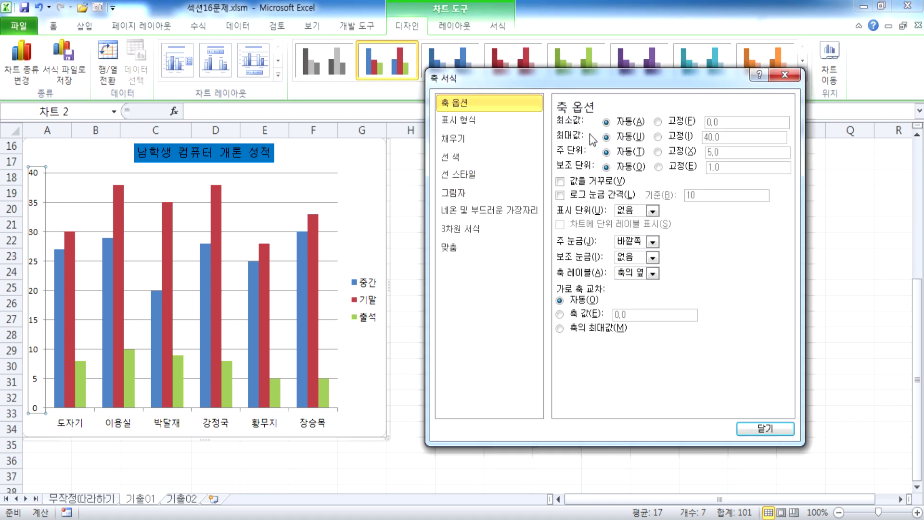
pyautogui.click(658, 136)
pyautogui.doubleClick(731, 140)
pyautogui.write('50')
pyautogui.click(361, 193)
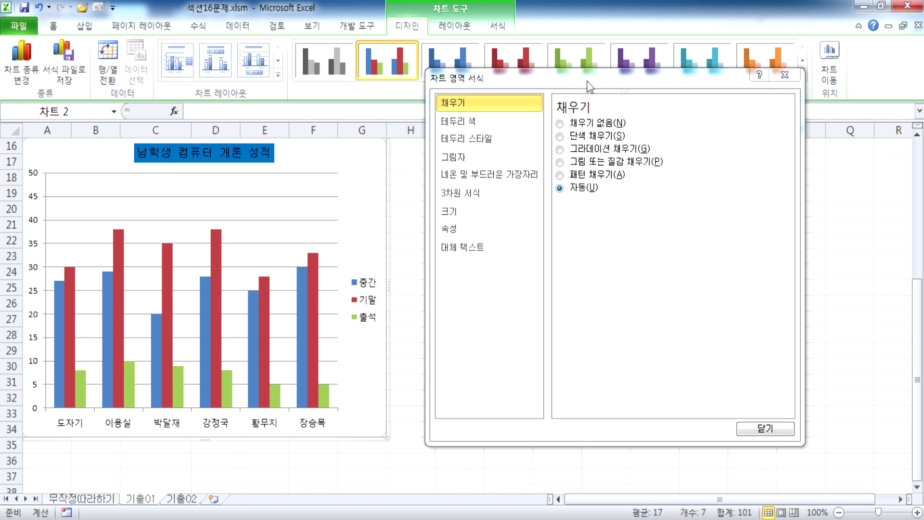
pyautogui.click(784, 76)
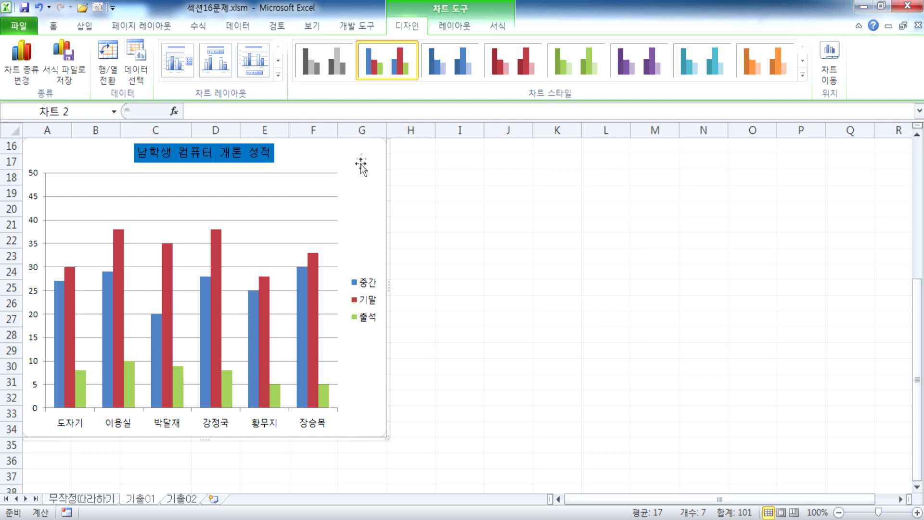
# Show centred data labels on all series of the grade chart and remove them again
pyautogui.click(447, 27)
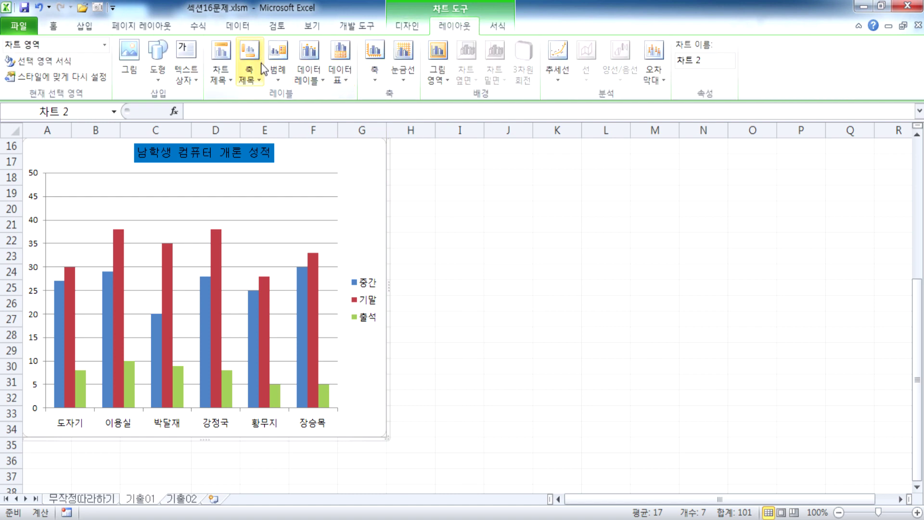
pyautogui.click(308, 81)
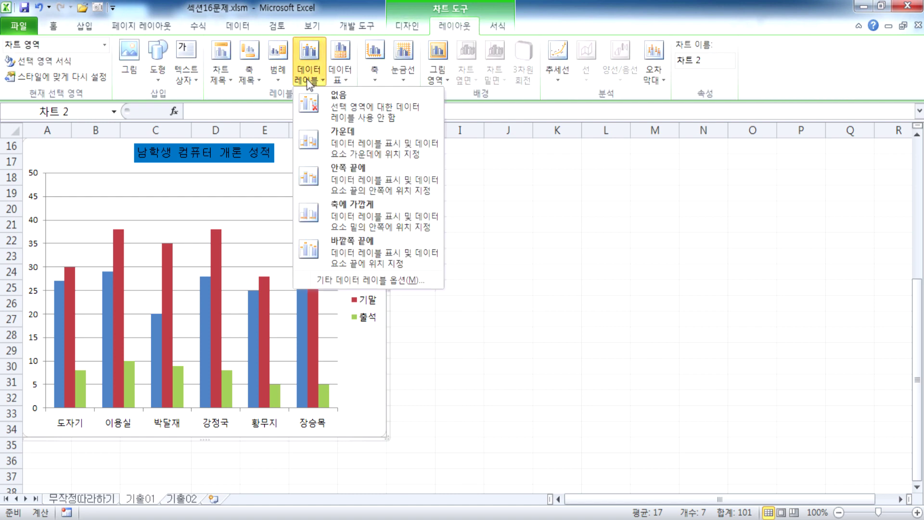
pyautogui.click(344, 141)
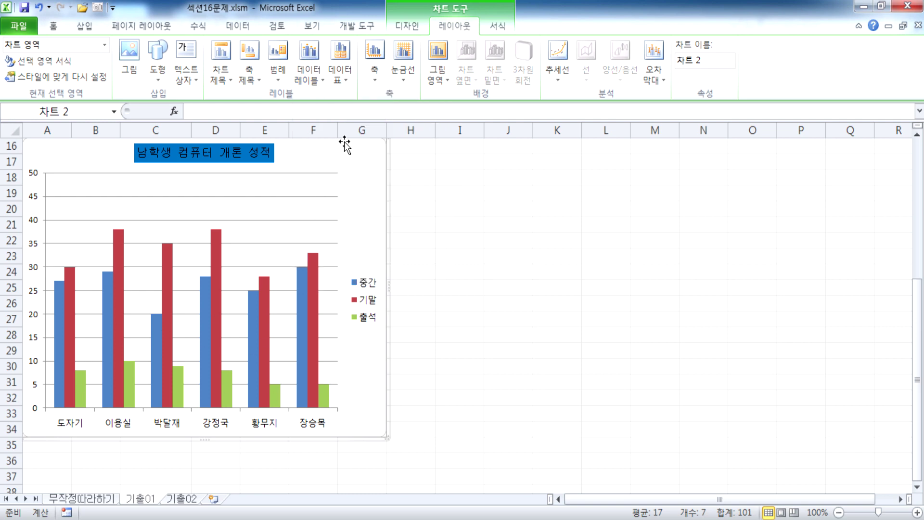
pyautogui.click(315, 70)
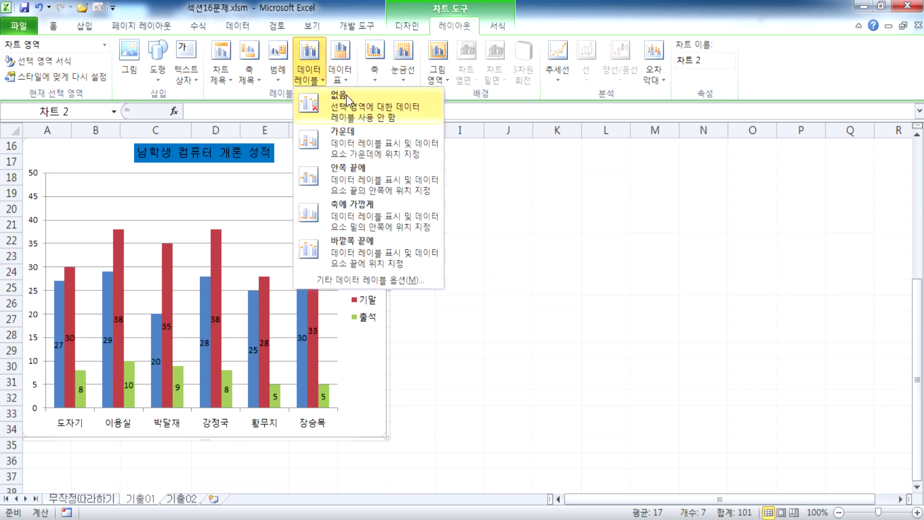
pyautogui.click(347, 96)
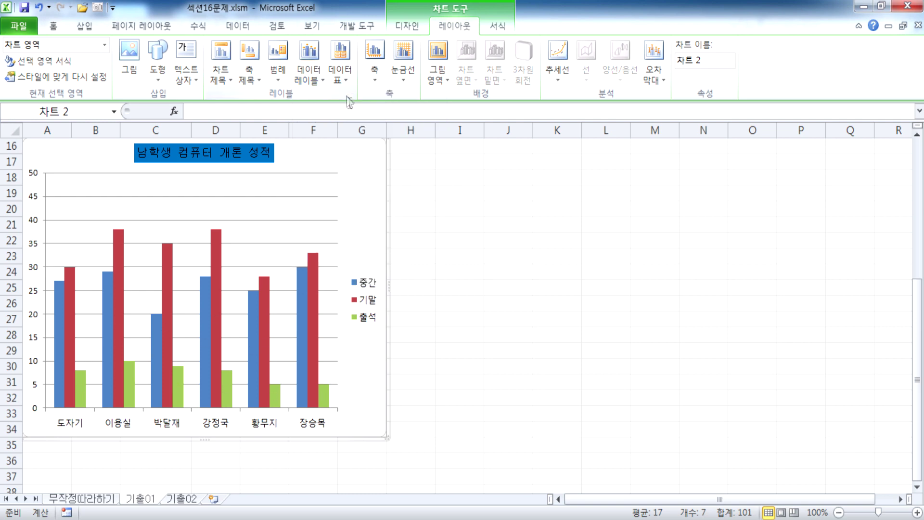
# Show centred data labels on the 기말 series only and remove them again
pyautogui.click(316, 276)
pyautogui.click(310, 73)
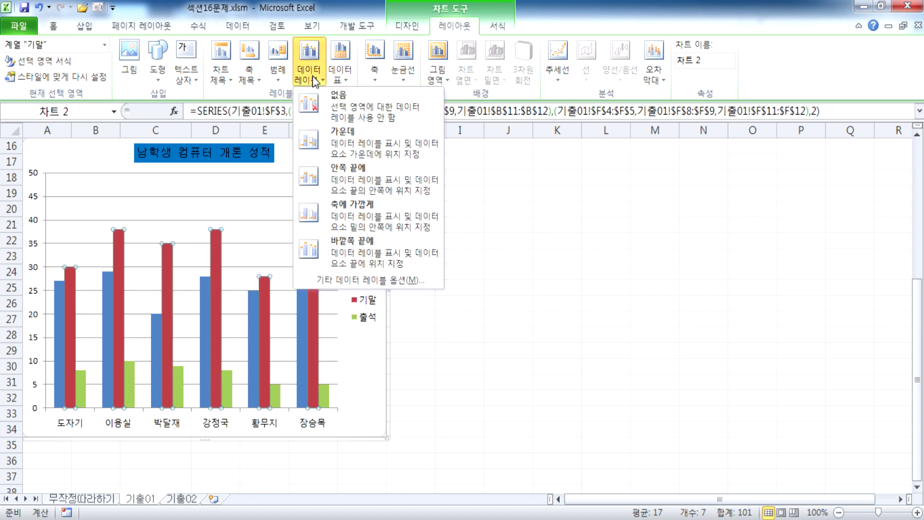
pyautogui.click(334, 137)
pyautogui.moveTo(305, 340)
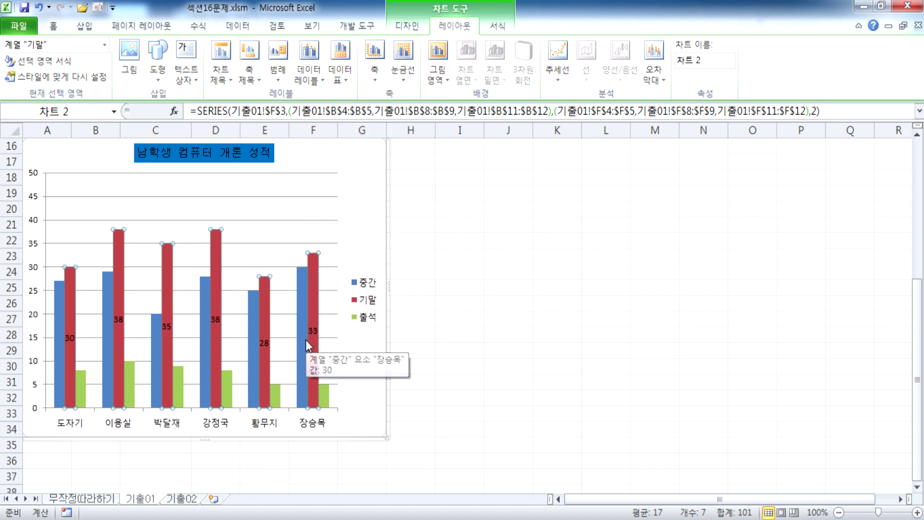
pyautogui.click(309, 72)
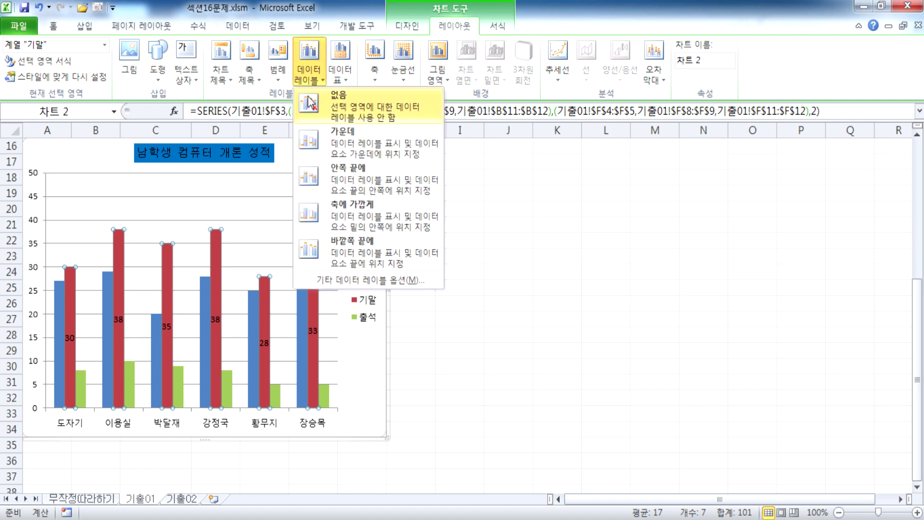
pyautogui.click(313, 105)
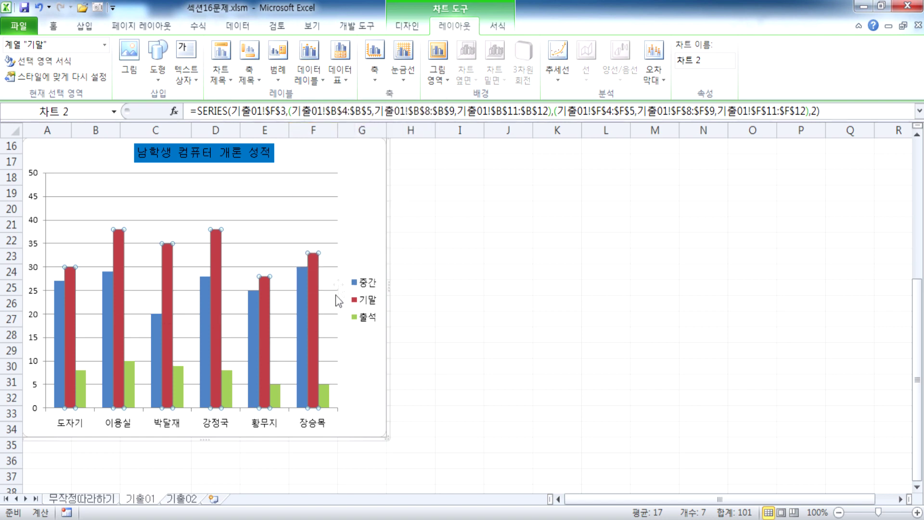
pyautogui.click(355, 223)
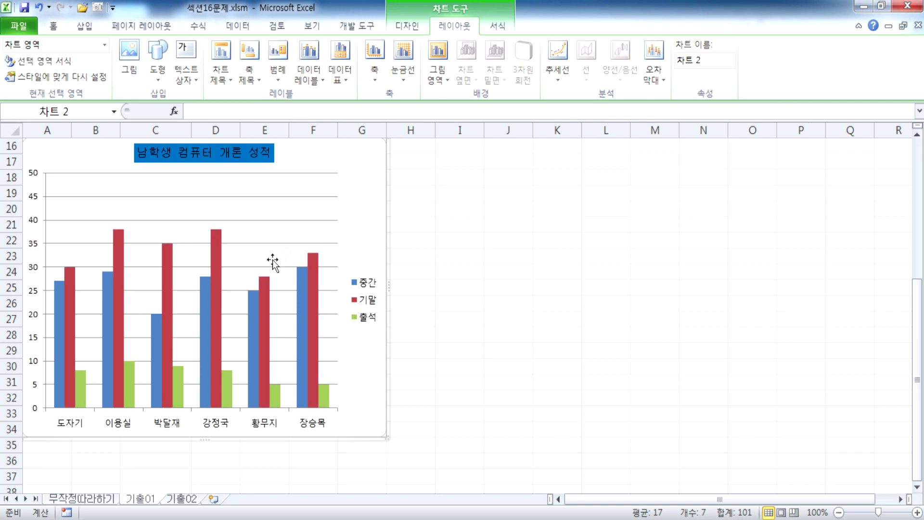
# Add an inside-end data label to only the fourth bar of the 기말 series
pyautogui.click(215, 304)
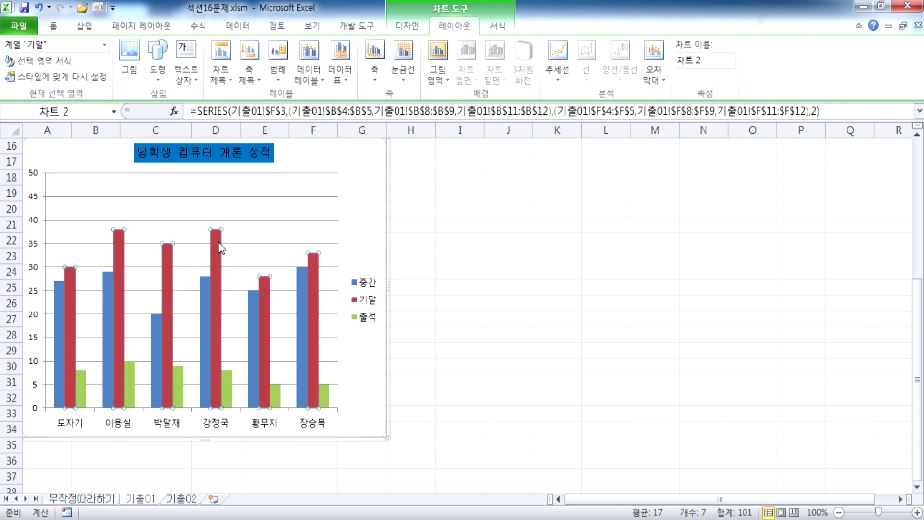
pyautogui.moveTo(215, 293)
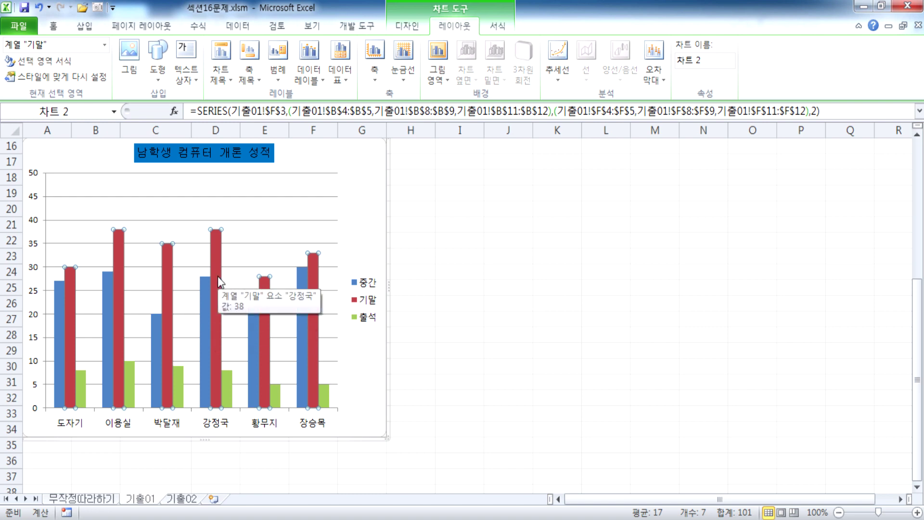
pyautogui.click(218, 281)
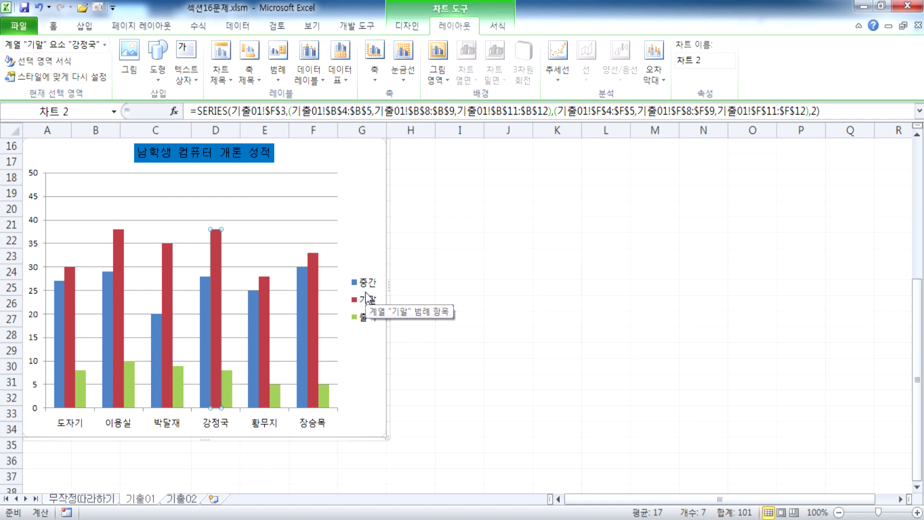
pyautogui.click(303, 66)
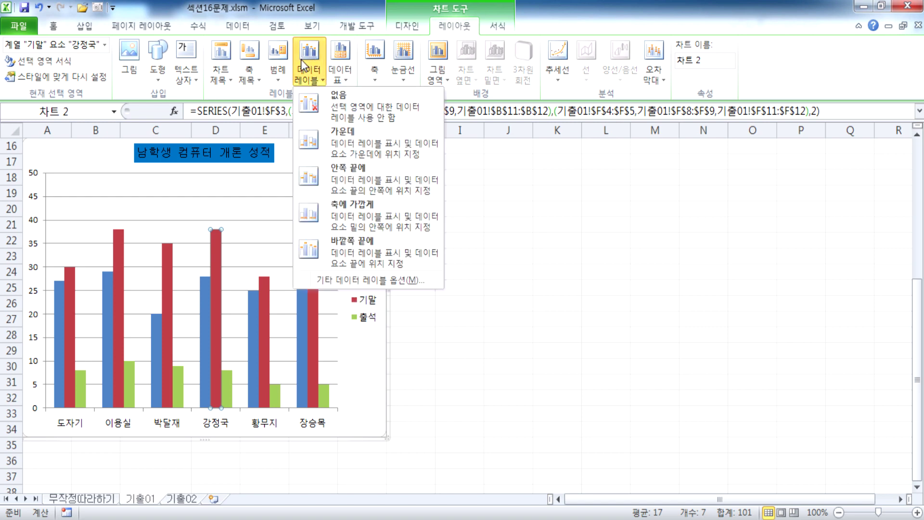
pyautogui.click(351, 170)
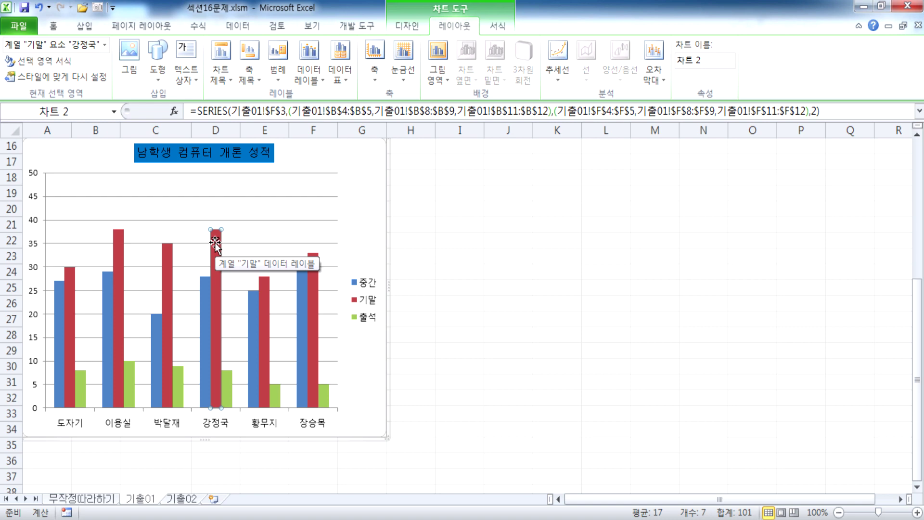
# Compare the label options of the whole 기말 label set with those of the fourth bar's individually selected label
pyautogui.click(217, 239)
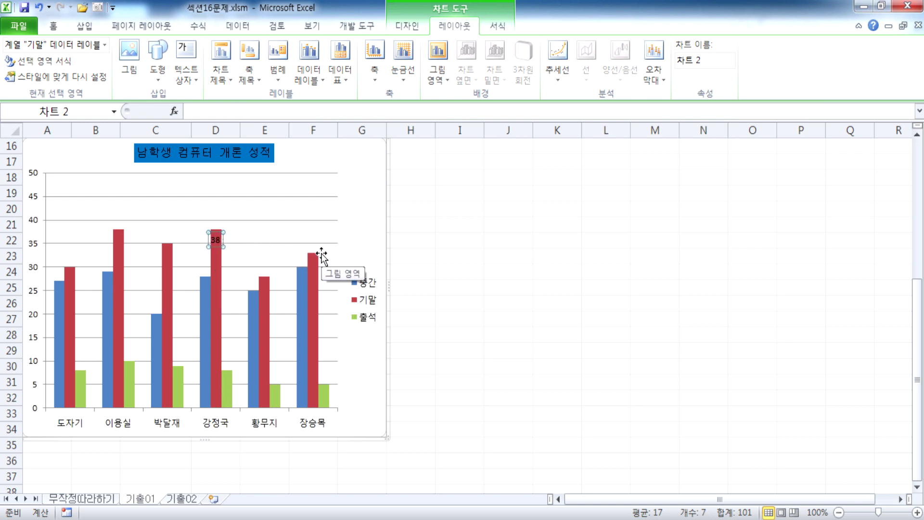
pyautogui.click(283, 262)
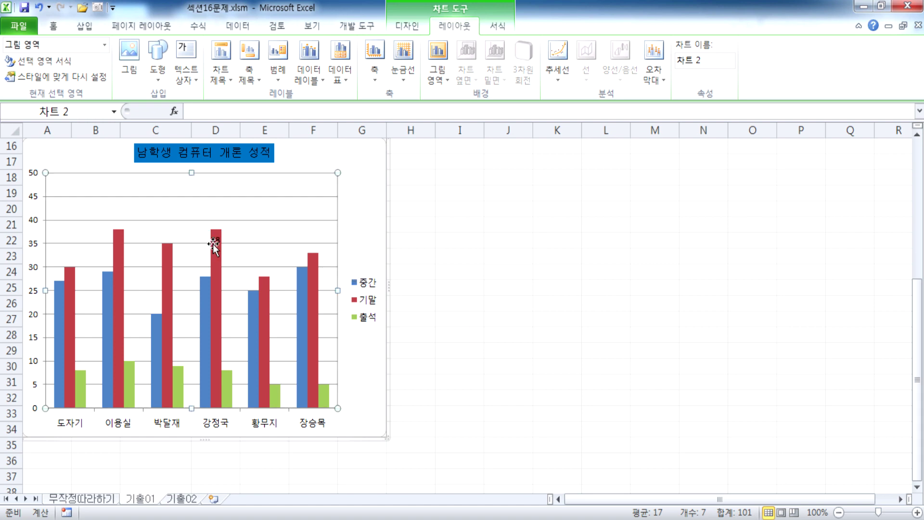
pyautogui.click(215, 243)
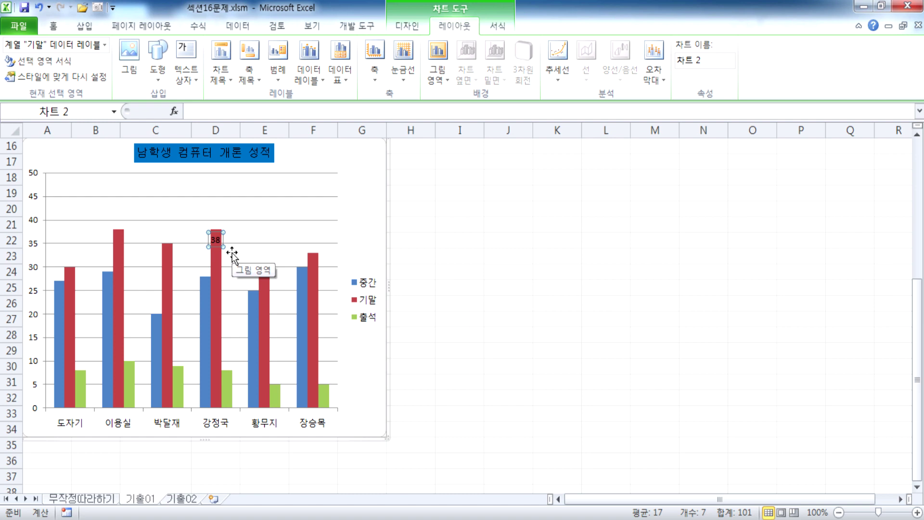
pyautogui.click(213, 242)
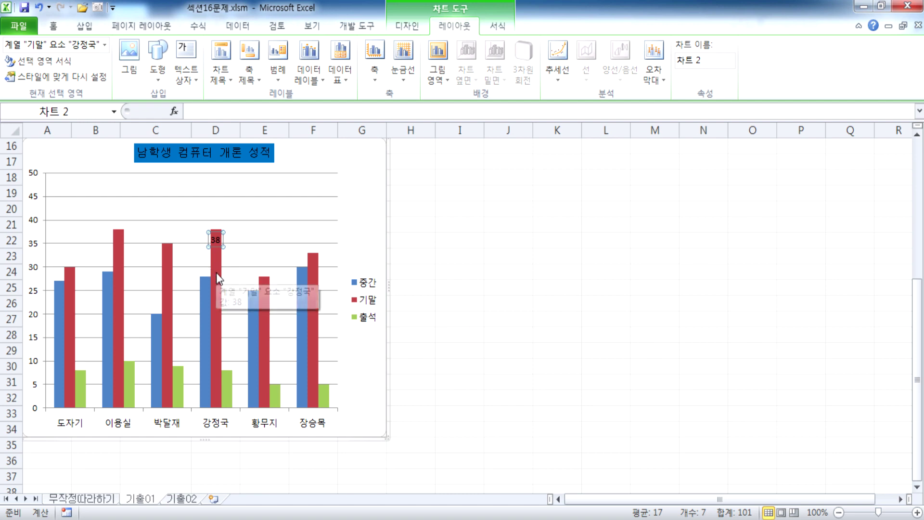
pyautogui.click(216, 265)
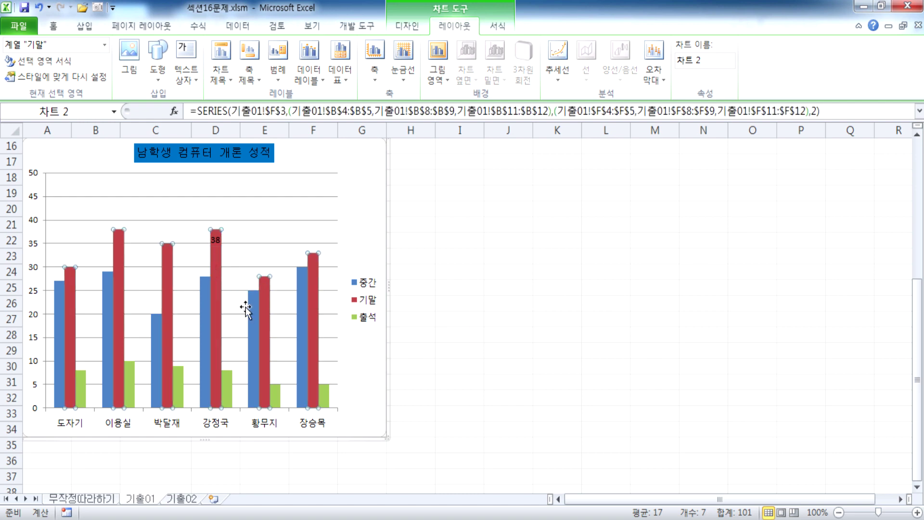
pyautogui.click(215, 239)
pyautogui.hotkey('ctrl', '1')
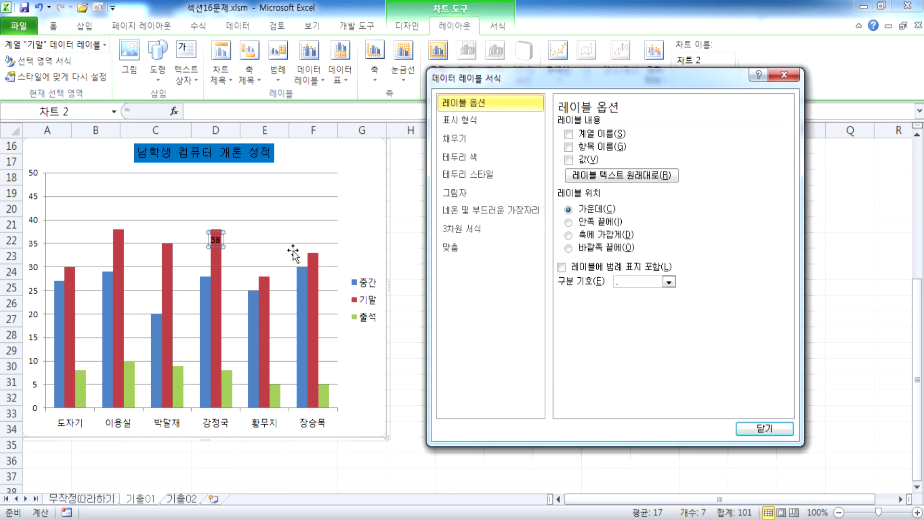
pyautogui.click(217, 241)
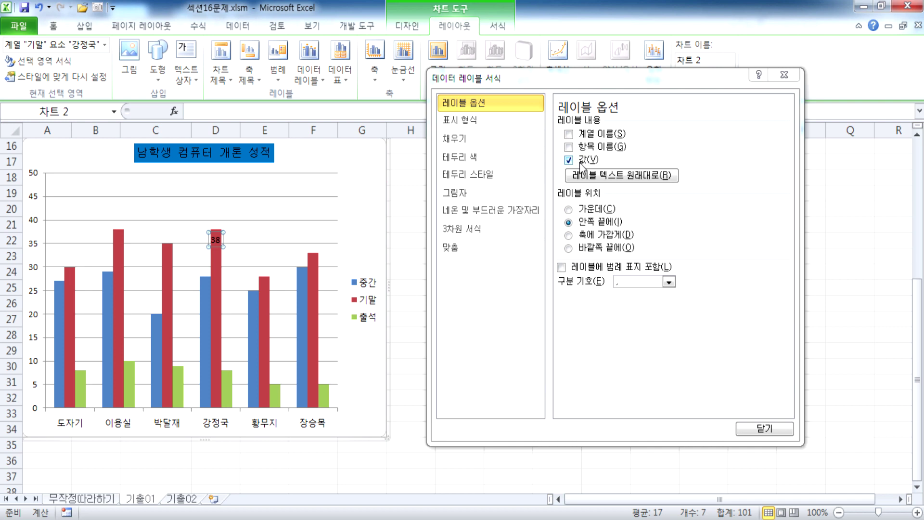
pyautogui.click(368, 233)
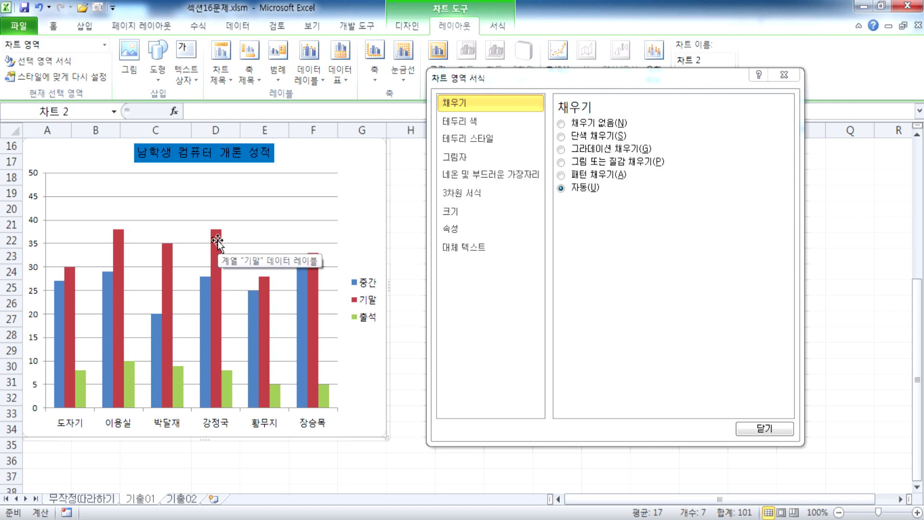
pyautogui.click(783, 76)
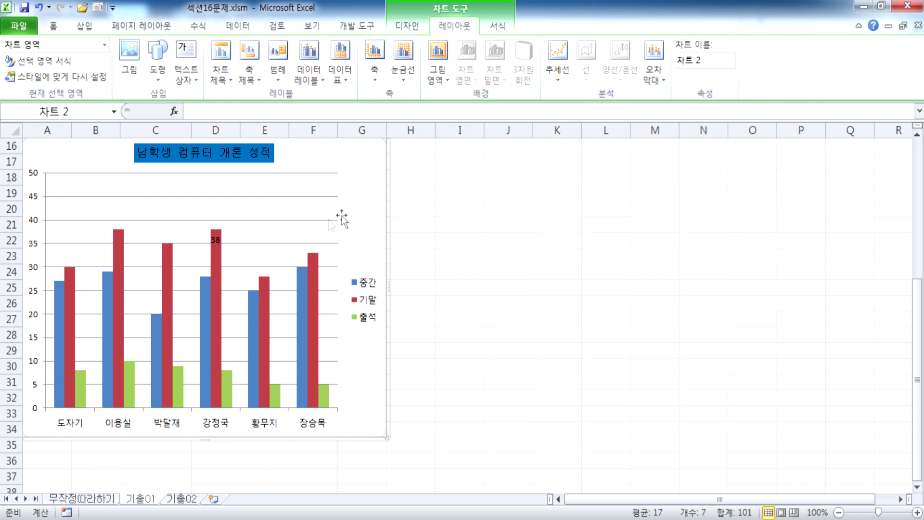
# Make the fourth 기말 bar's data label show the category name instead of the value
pyautogui.doubleClick(356, 217)
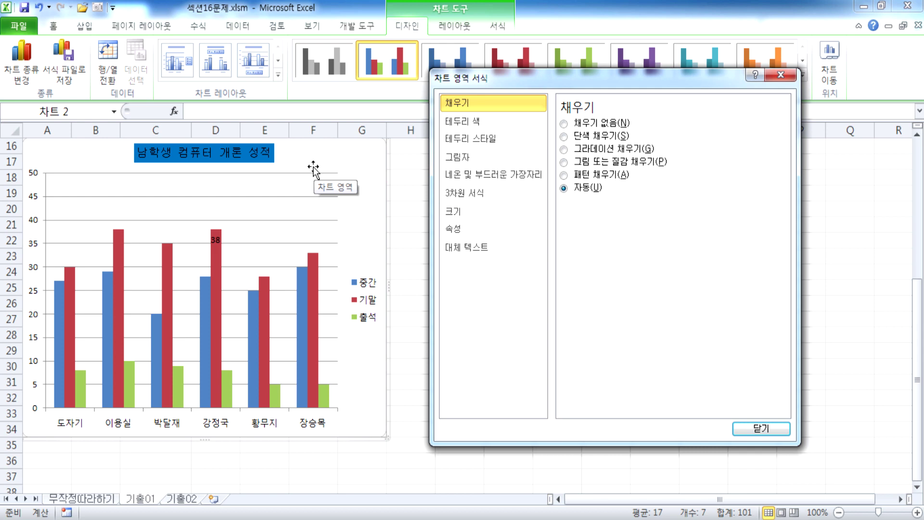
pyautogui.click(781, 75)
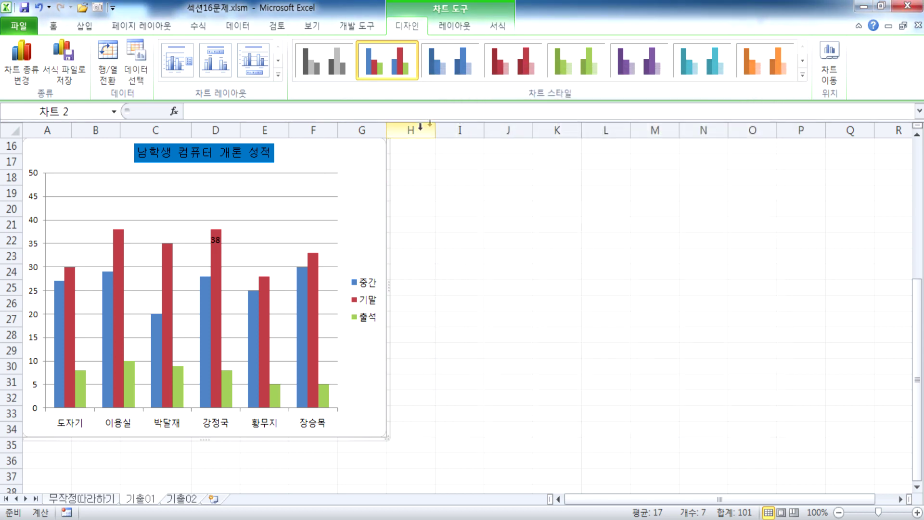
pyautogui.doubleClick(356, 206)
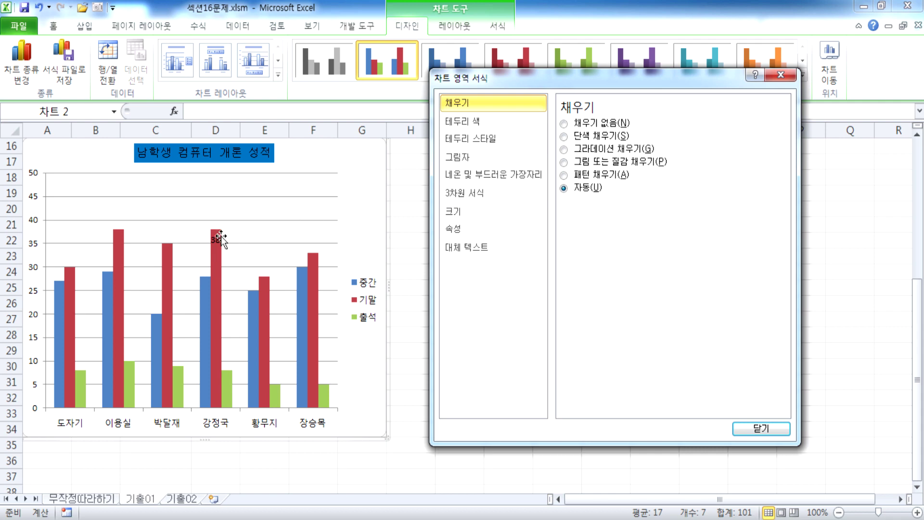
pyautogui.click(216, 241)
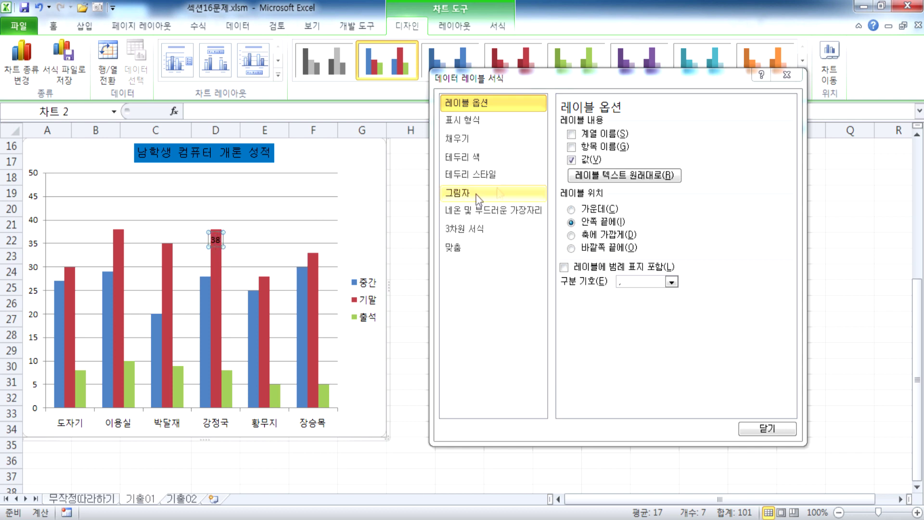
pyautogui.click(571, 161)
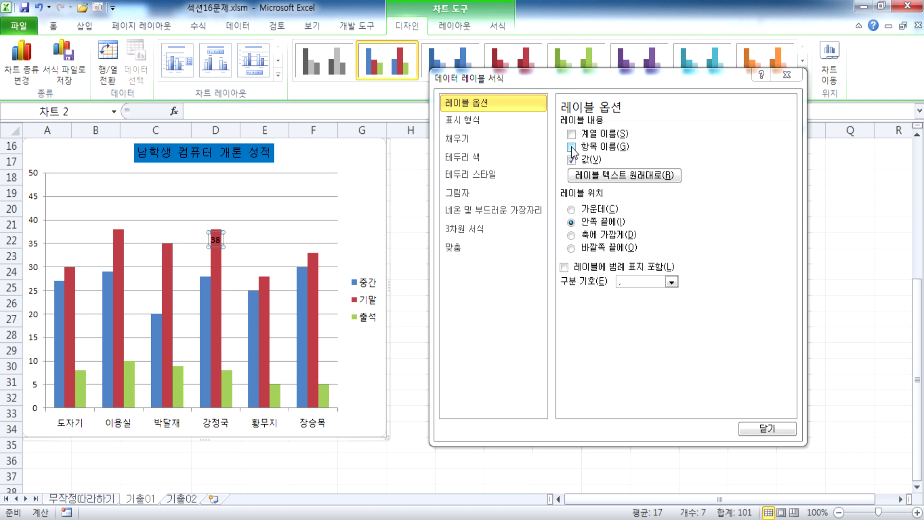
pyautogui.click(572, 147)
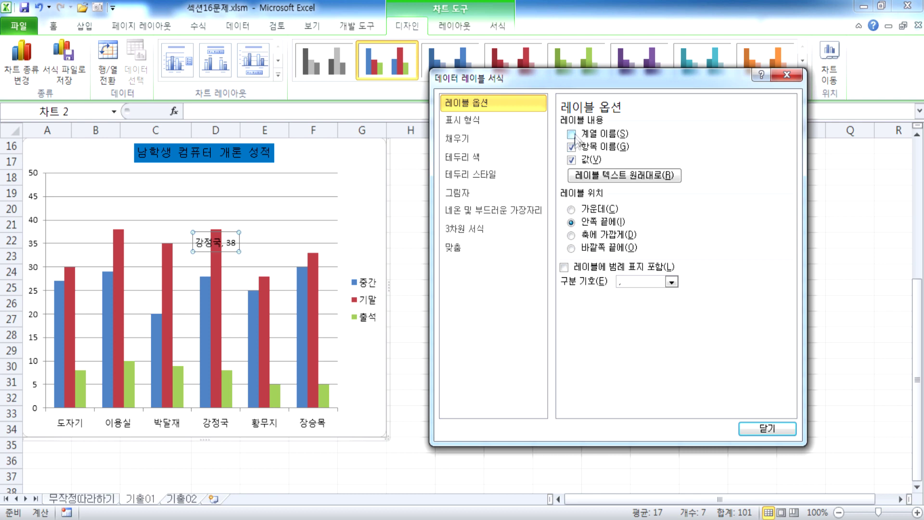
pyautogui.click(572, 159)
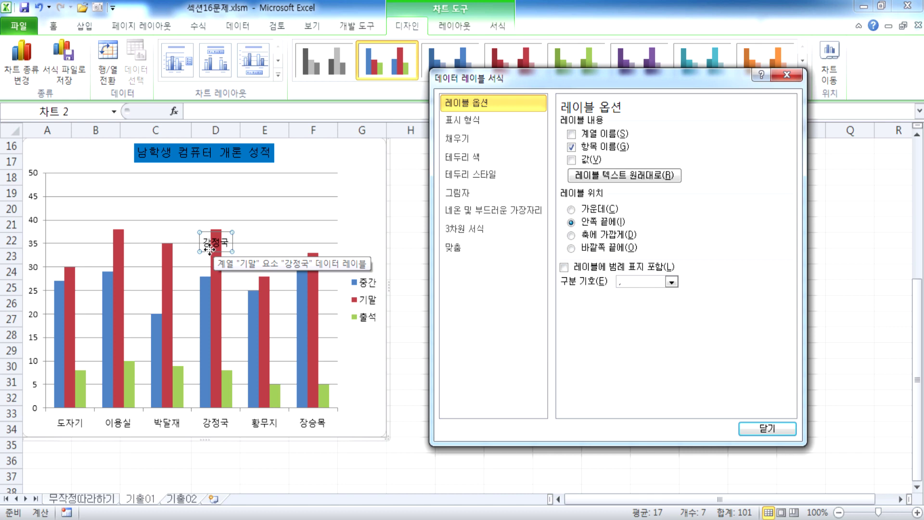
pyautogui.click(350, 249)
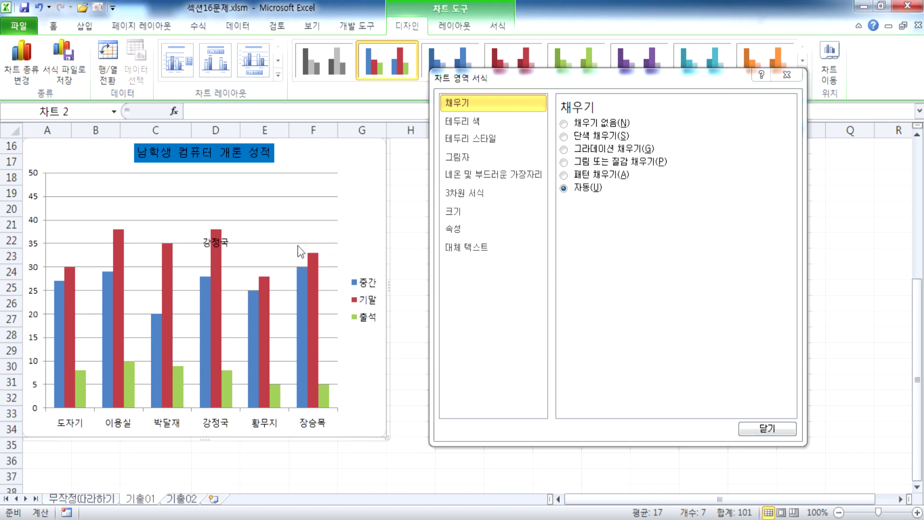
# Turn the category name on for all 기말 data labels and off again
pyautogui.click(212, 245)
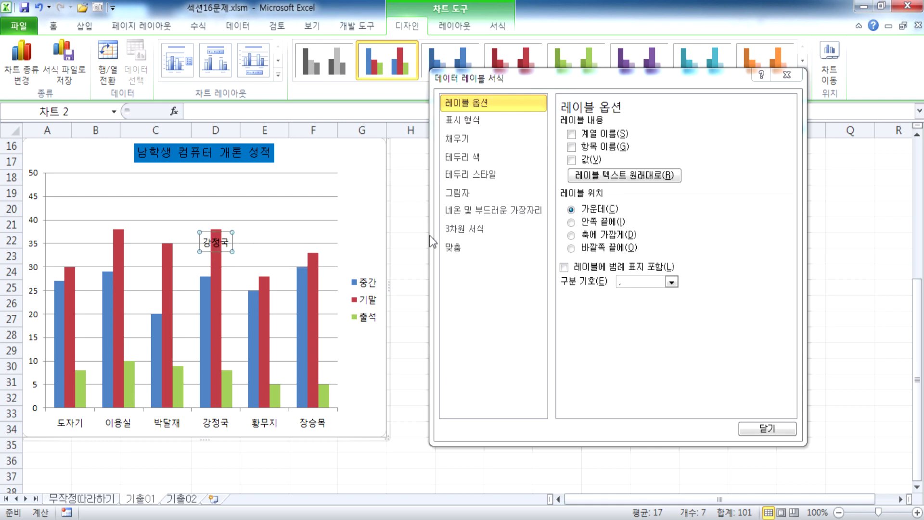
pyautogui.click(571, 146)
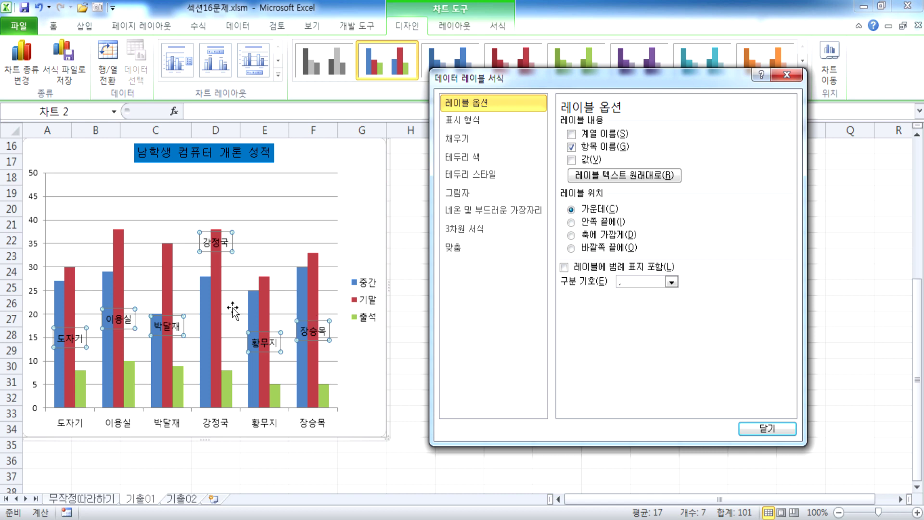
pyautogui.click(571, 147)
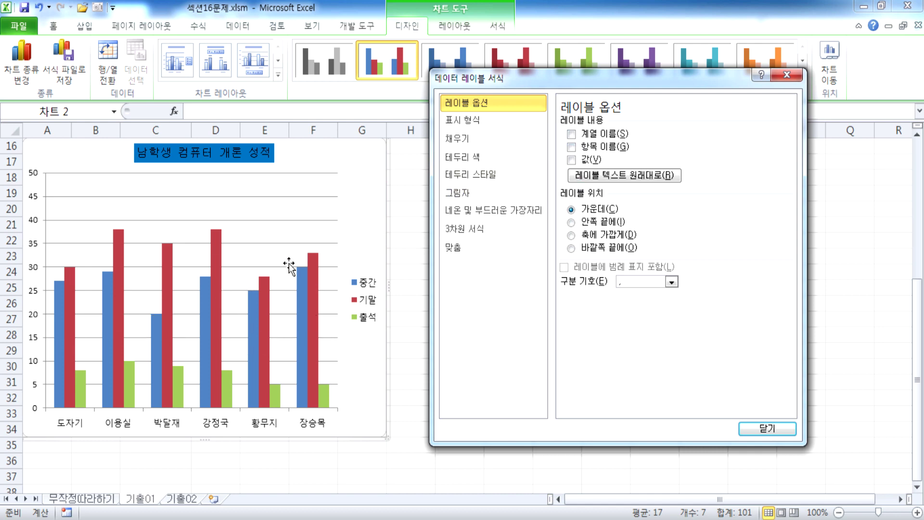
# Select only the fourth 기말 bar and give it a data label at the inside end
pyautogui.click(216, 296)
pyautogui.click(215, 262)
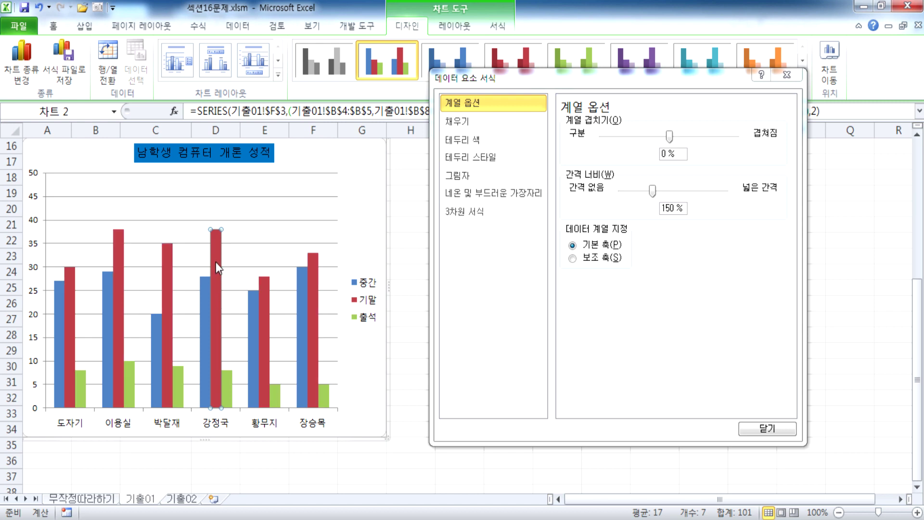
pyautogui.click(454, 25)
pyautogui.click(316, 77)
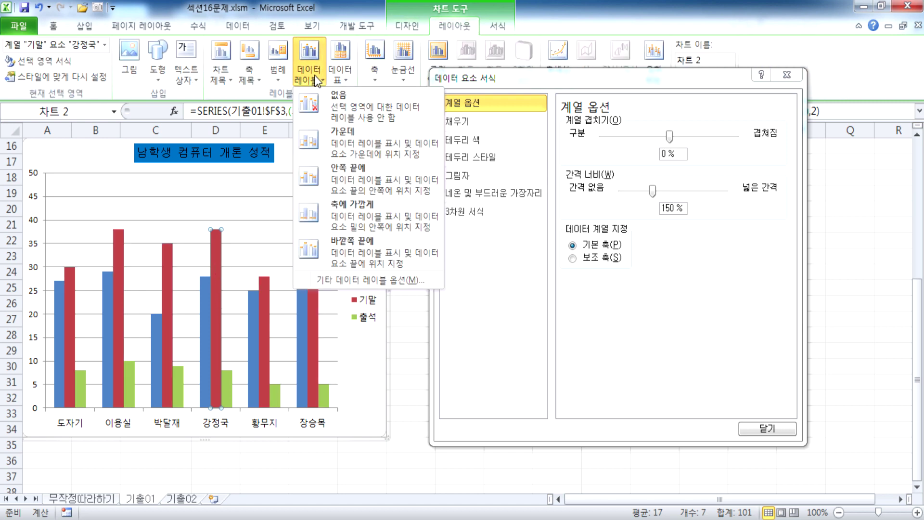
pyautogui.click(346, 178)
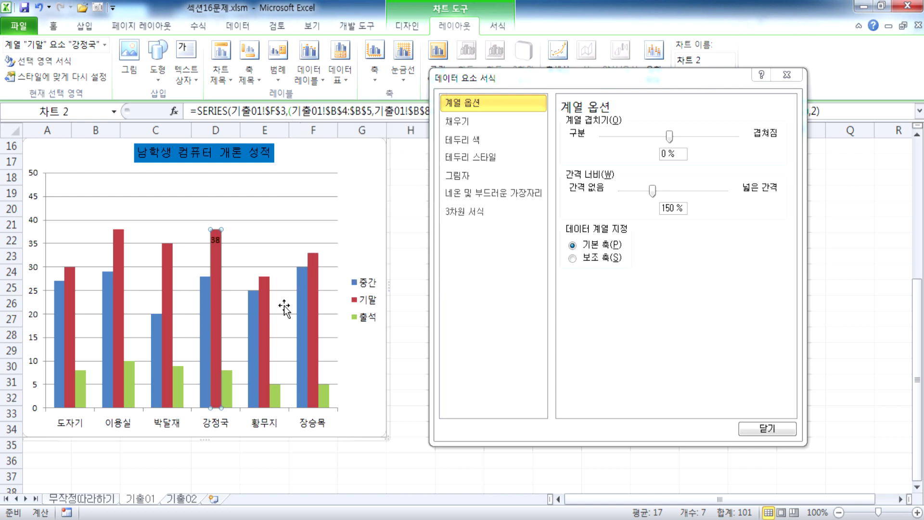
# Set the fourth 기말 bar's individual data label to show the category name and hide the value
pyautogui.click(215, 241)
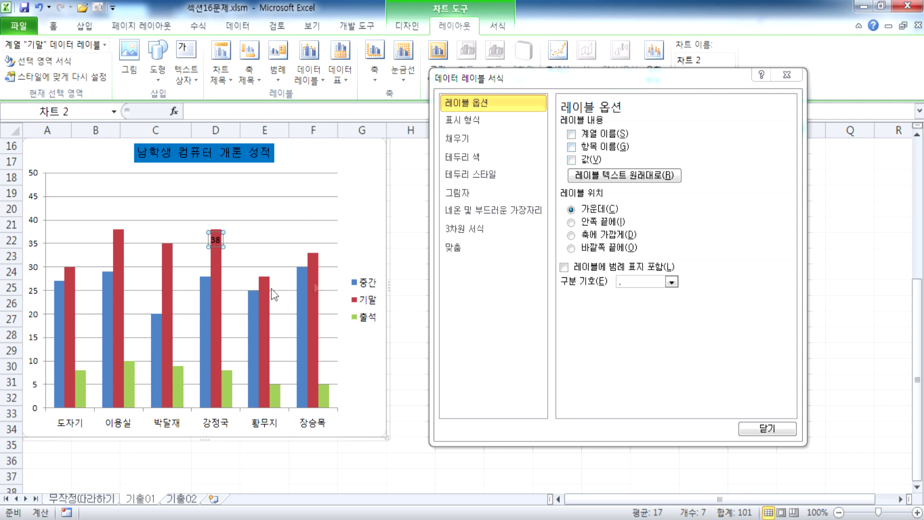
pyautogui.click(214, 243)
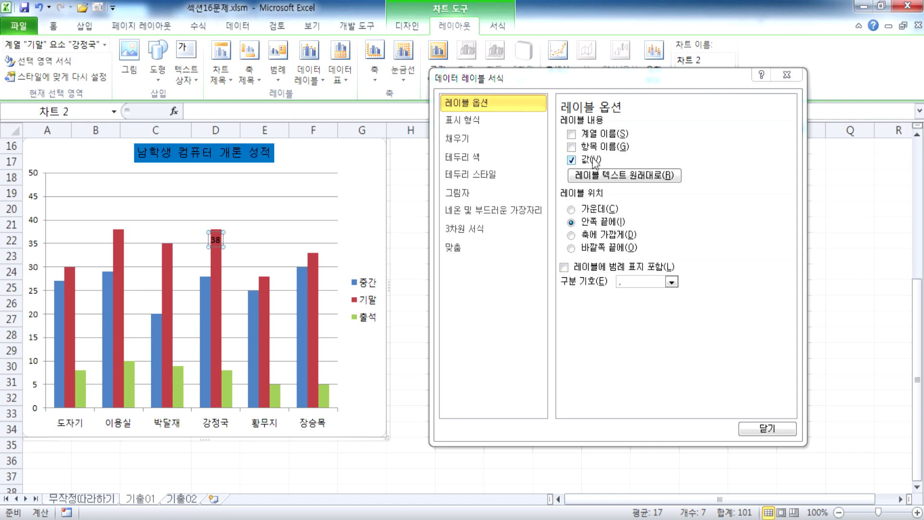
pyautogui.click(595, 147)
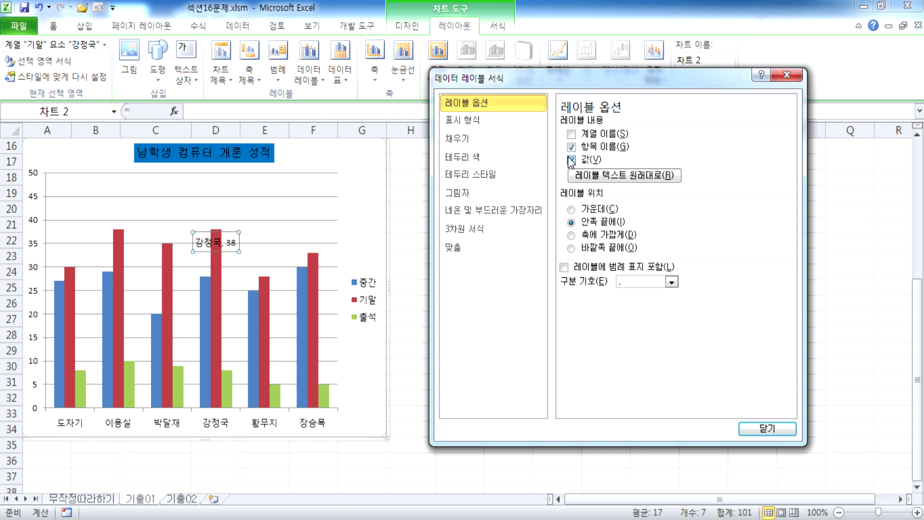
pyautogui.click(576, 160)
pyautogui.click(372, 174)
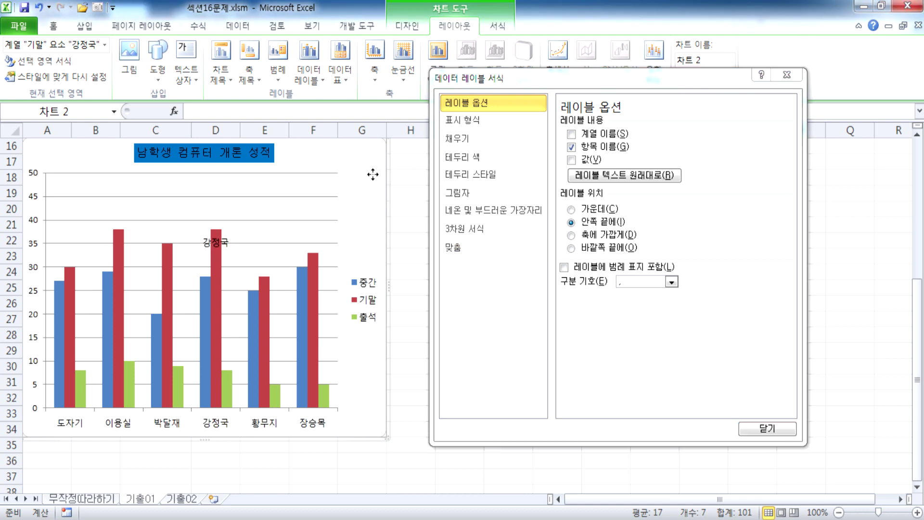
pyautogui.click(407, 26)
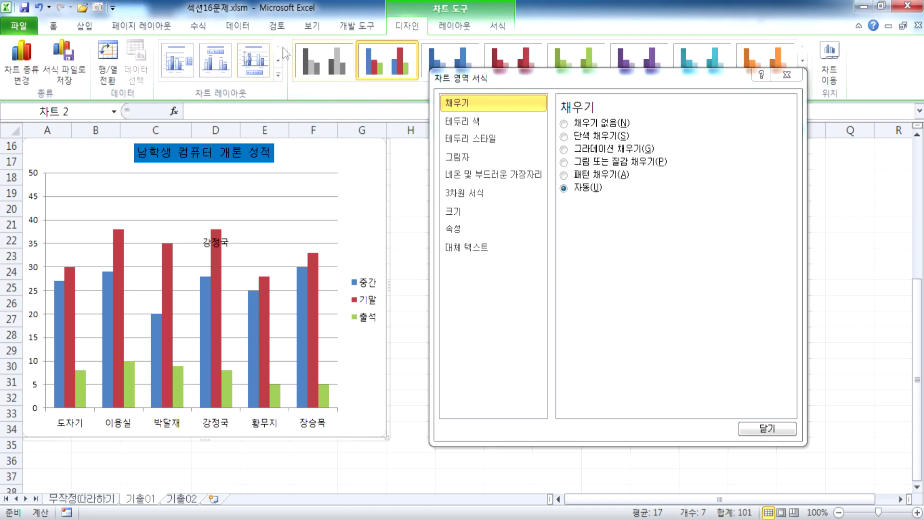
pyautogui.click(21, 58)
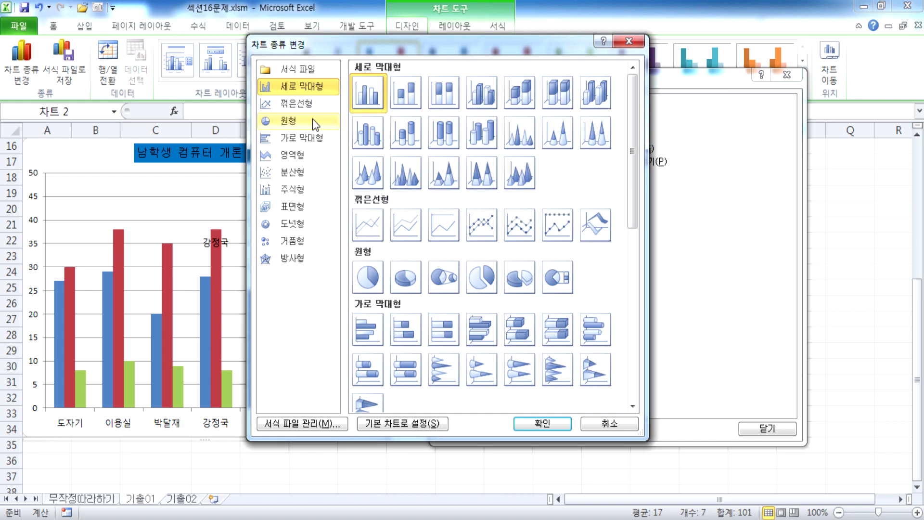
pyautogui.press('Escape')
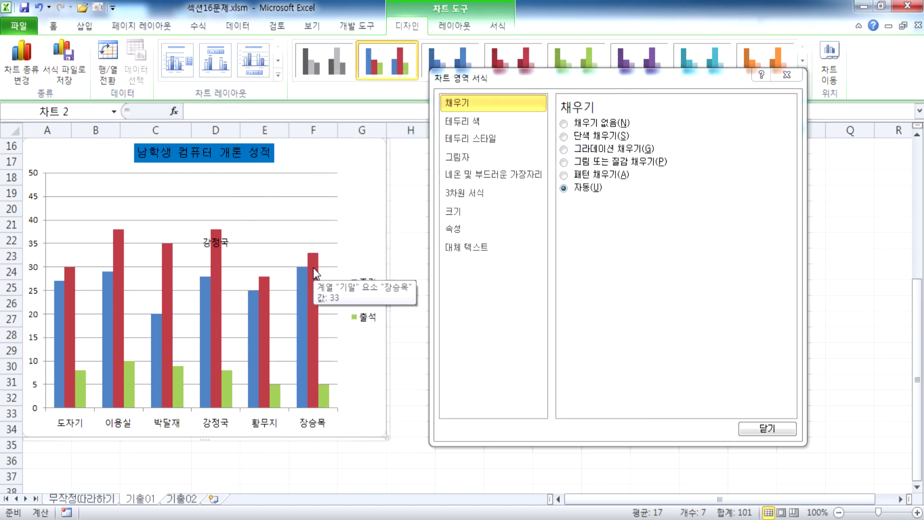
# Change the 출석 series to a line chart with markers and undo the change
pyautogui.click(325, 399)
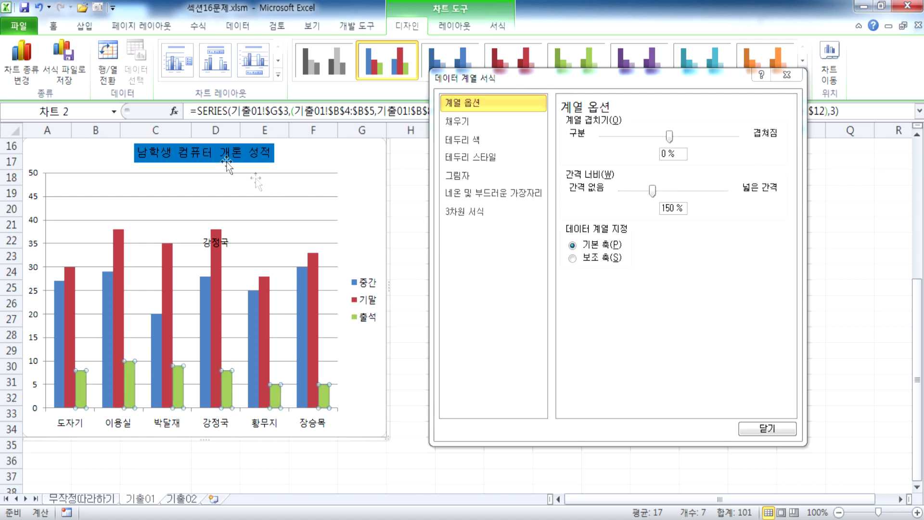
pyautogui.click(21, 60)
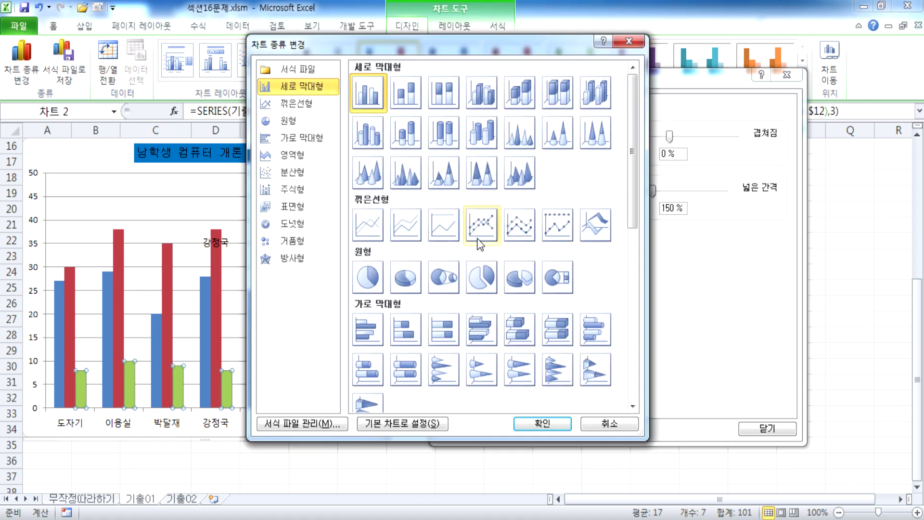
pyautogui.click(480, 226)
pyautogui.click(542, 423)
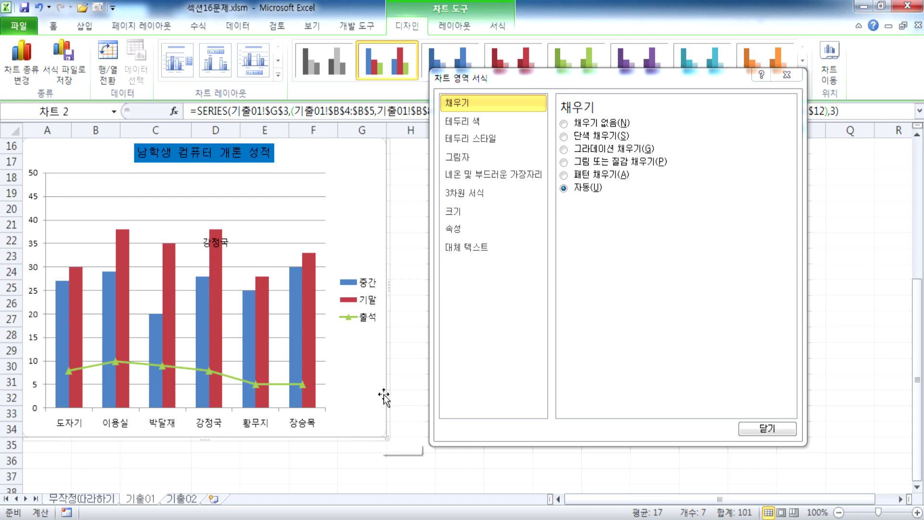
pyautogui.hotkey('ctrl', 'z')
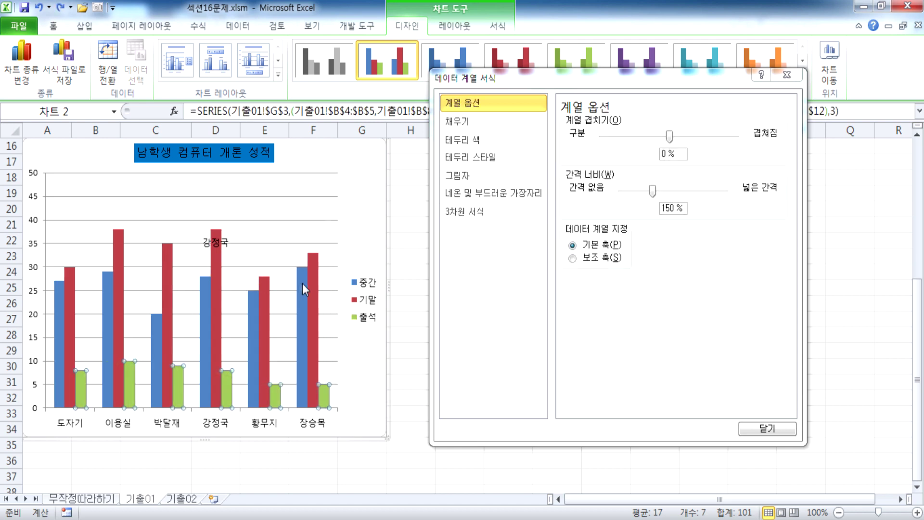
# Examine the data label choices for the 기말 series and compare selecting whole series, a single bar and an individual label
pyautogui.click(317, 296)
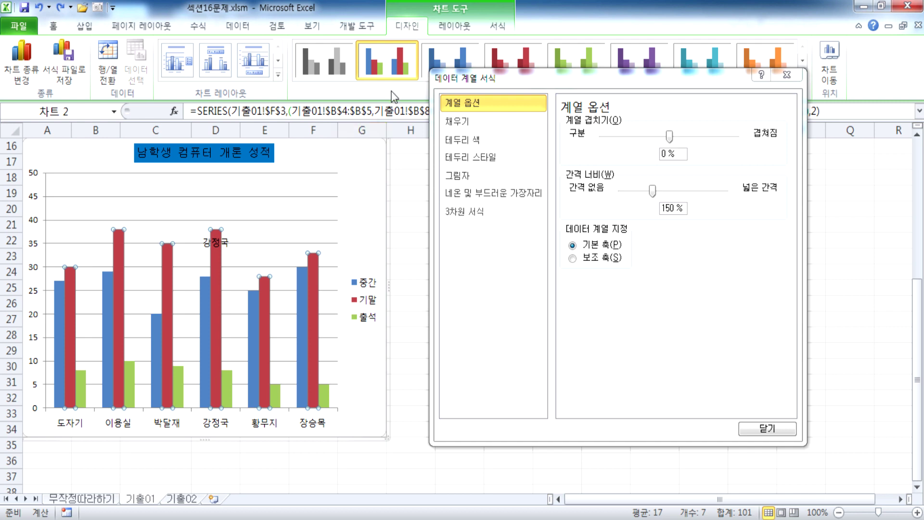
pyautogui.click(458, 24)
pyautogui.click(308, 72)
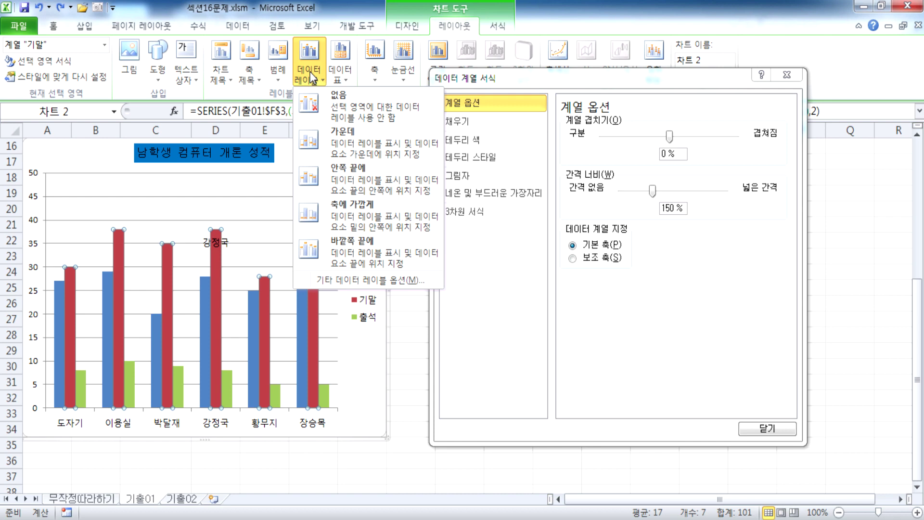
pyautogui.click(213, 241)
pyautogui.click(219, 243)
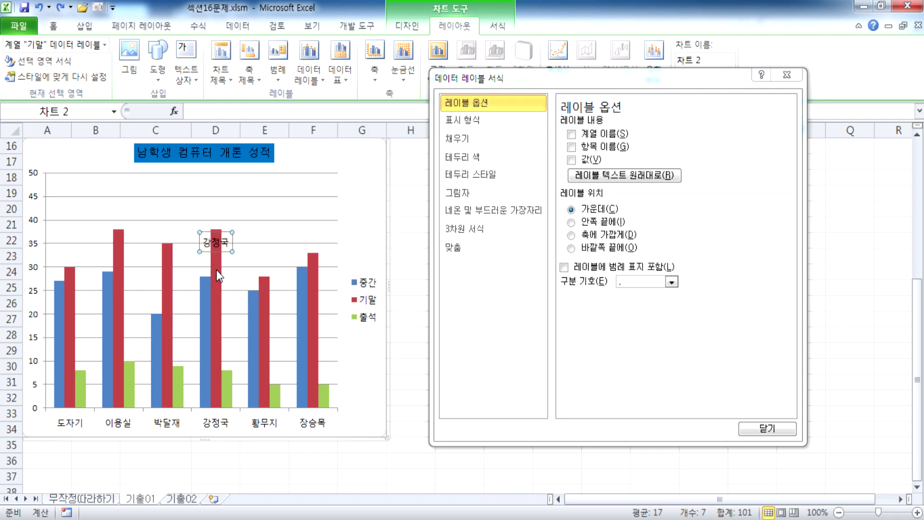
pyautogui.click(255, 304)
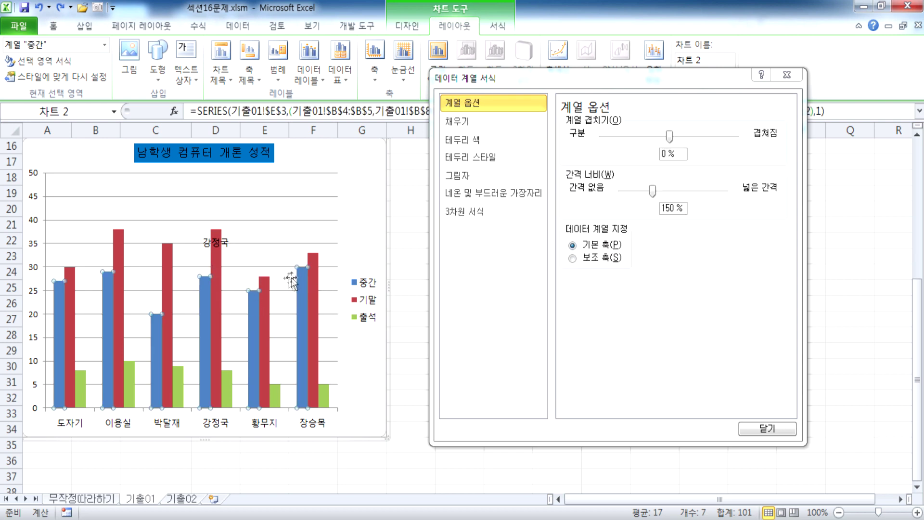
pyautogui.moveTo(302, 282)
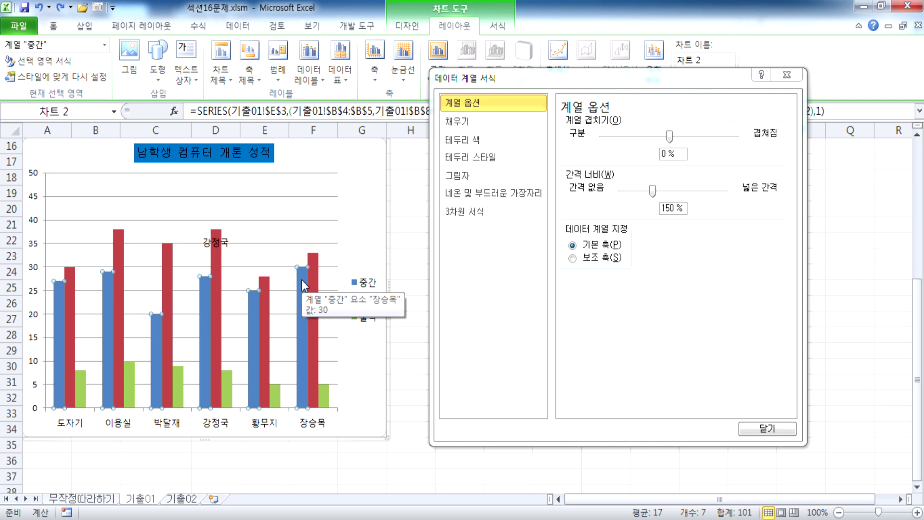
pyautogui.click(304, 289)
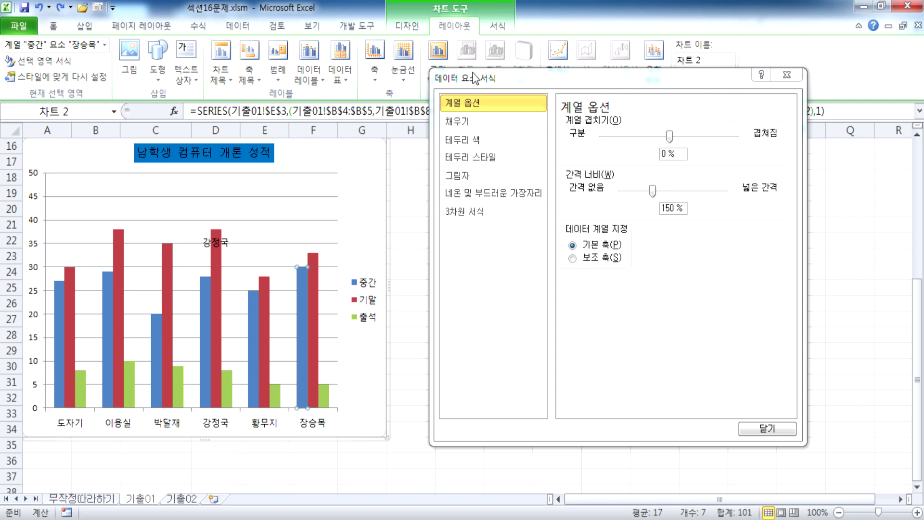
pyautogui.click(214, 244)
pyautogui.click(214, 245)
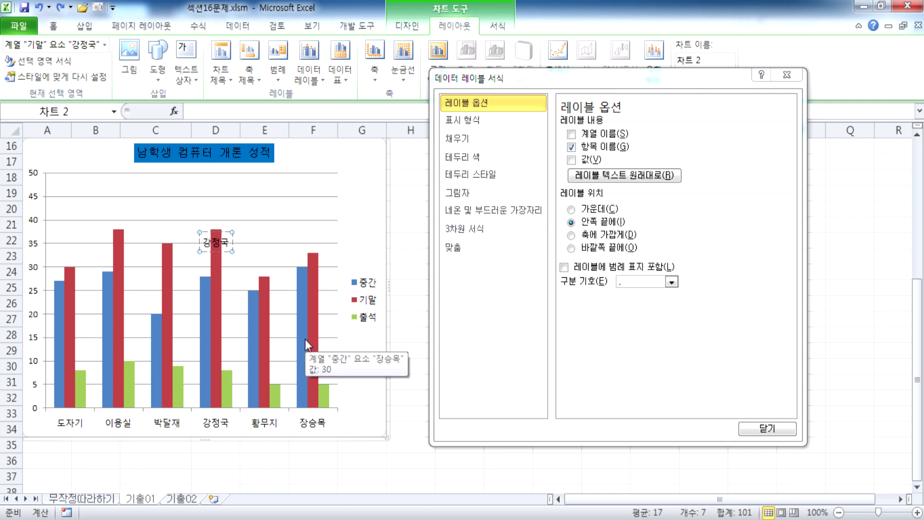
pyautogui.click(315, 319)
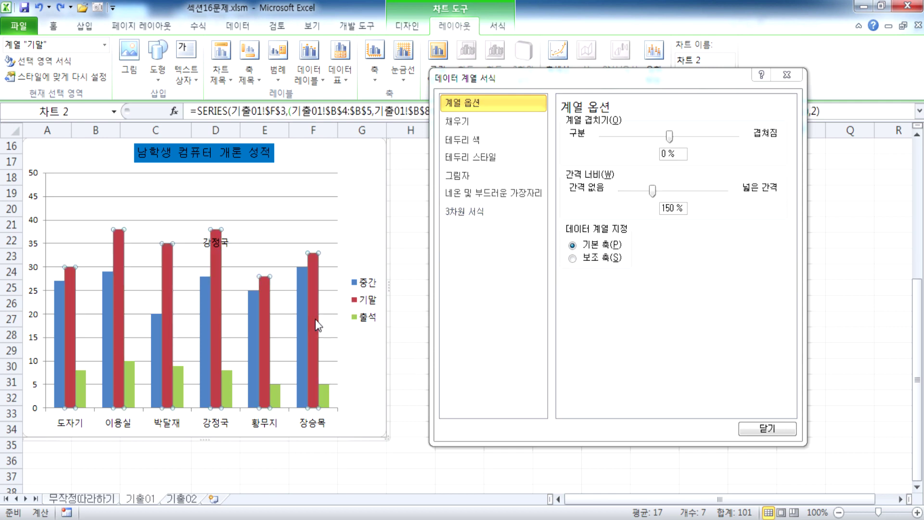
pyautogui.click(301, 319)
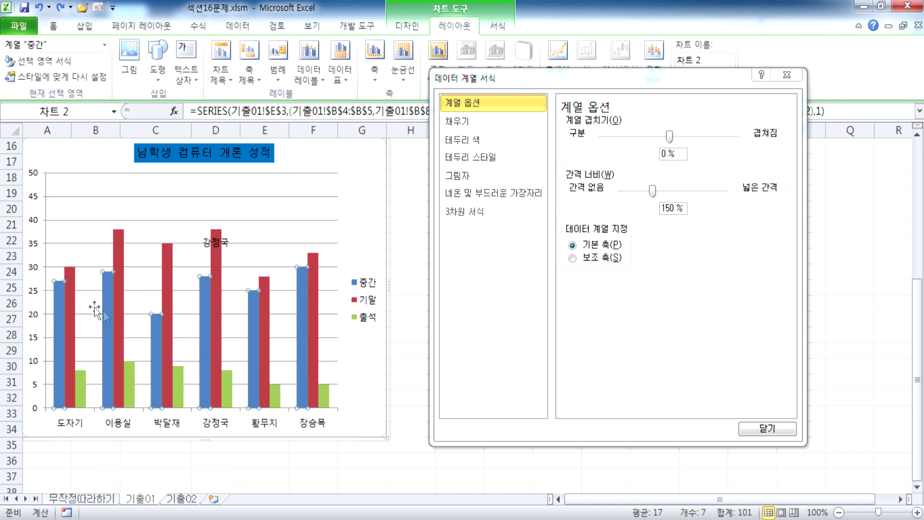
# Try series overlaps of -67% and 25% on the 기말 series and reset the overlap to 0%
pyautogui.click(134, 381)
pyautogui.click(120, 373)
pyautogui.moveTo(508, 79); pyautogui.dragTo(473, 85)
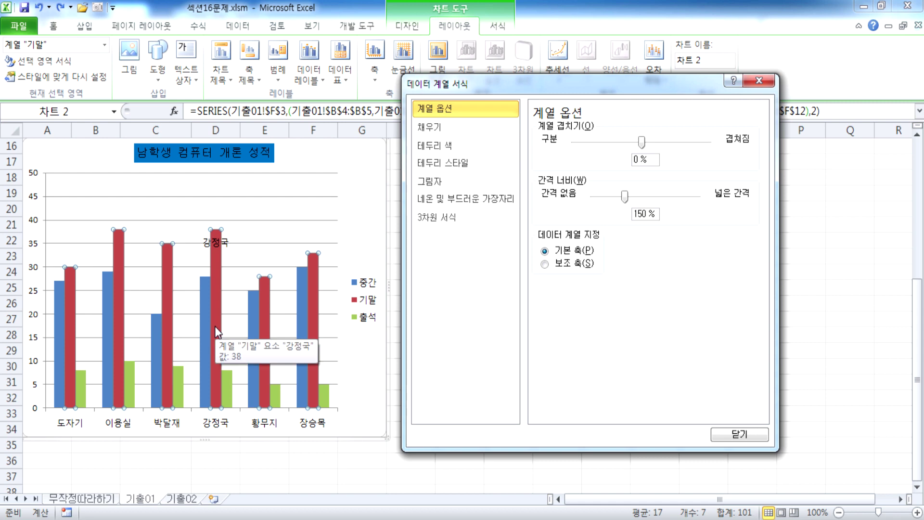
pyautogui.moveTo(641, 142)
pyautogui.mouseDown()
pyautogui.moveTo(679, 142)
pyautogui.moveTo(597, 144)
pyautogui.mouseUp()
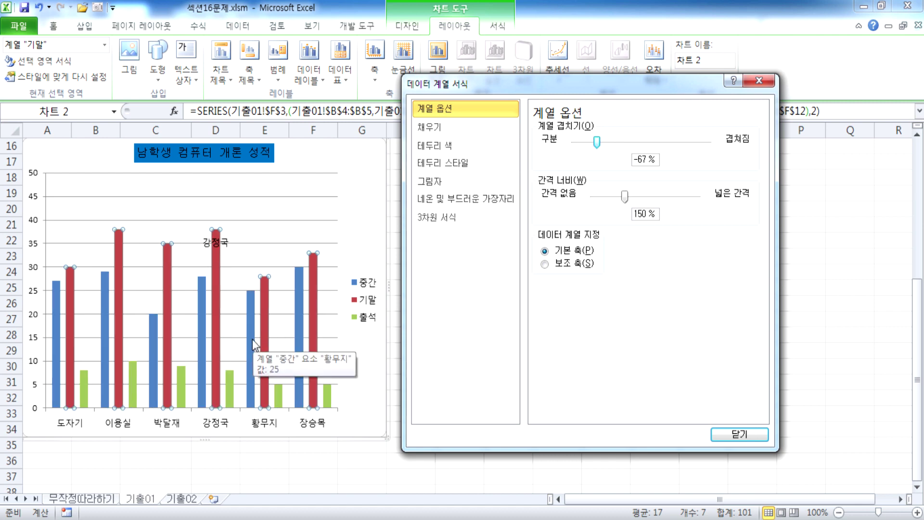
pyautogui.moveTo(598, 144); pyautogui.dragTo(659, 142)
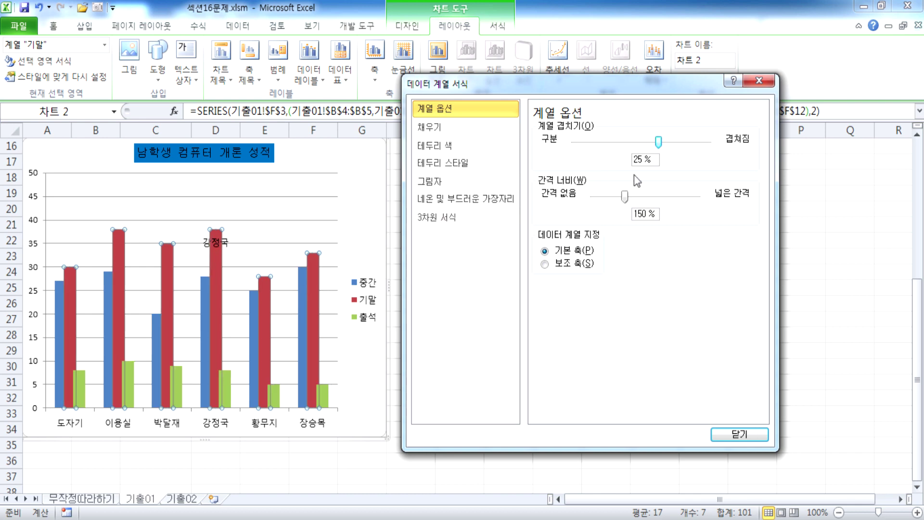
pyautogui.moveTo(654, 160); pyautogui.dragTo(608, 164)
pyautogui.write('0')
pyautogui.press('Tab')
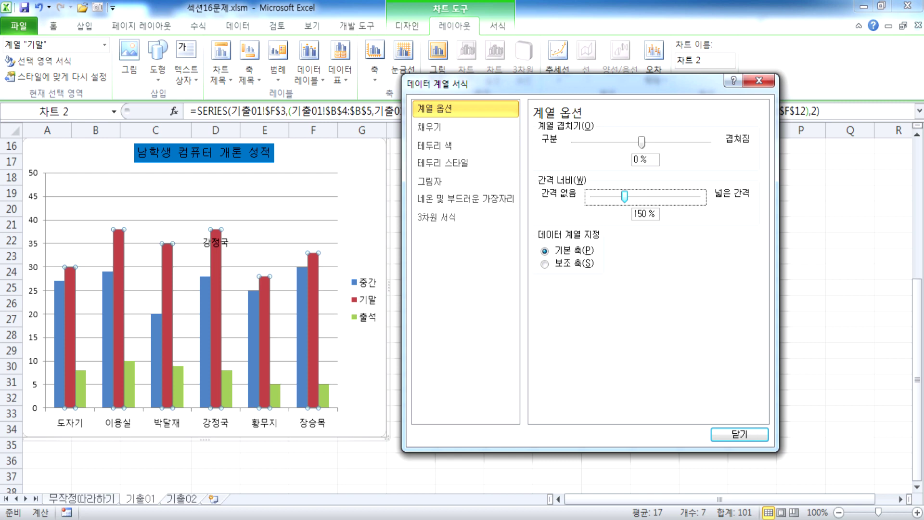
# Set the series overlap of the 기말 series to 50%
pyautogui.moveTo(642, 142); pyautogui.dragTo(632, 160)
pyautogui.click(655, 160)
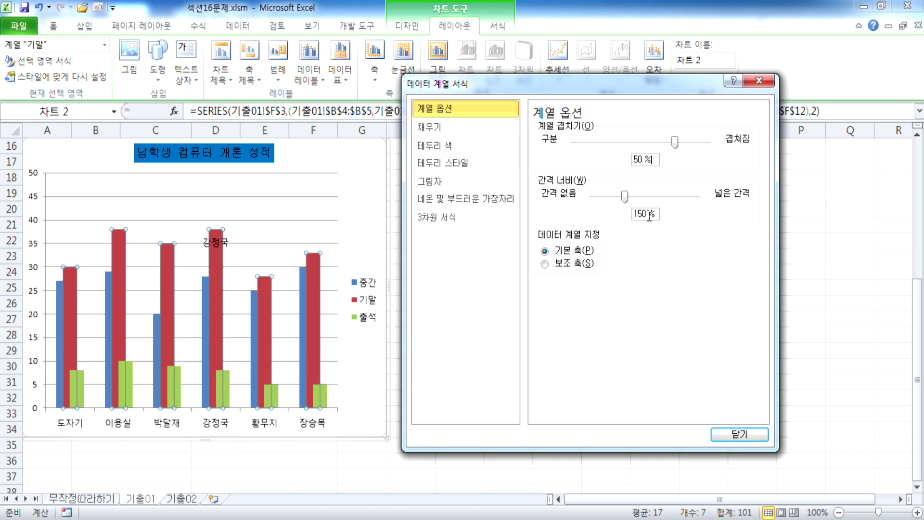
# Try gap widths of 29% and 331% on the 기말 series
pyautogui.moveTo(649, 215); pyautogui.dragTo(634, 215)
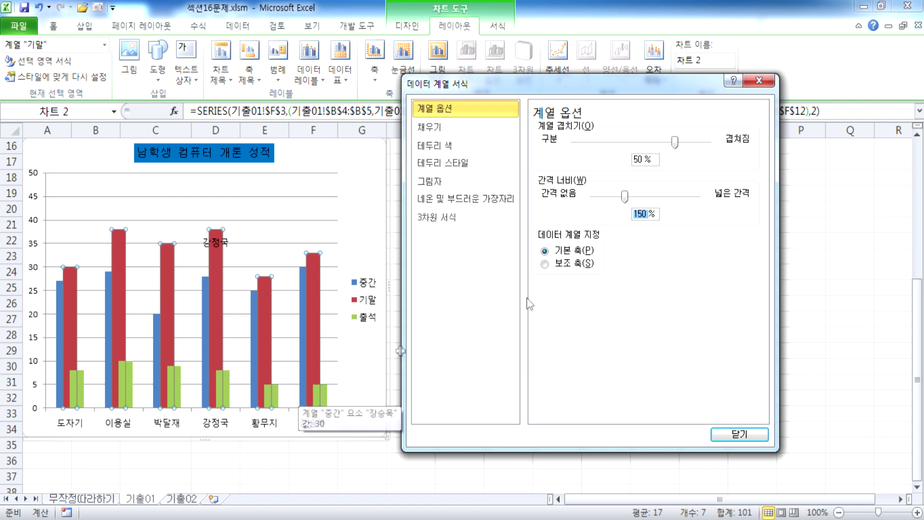
pyautogui.click(626, 201)
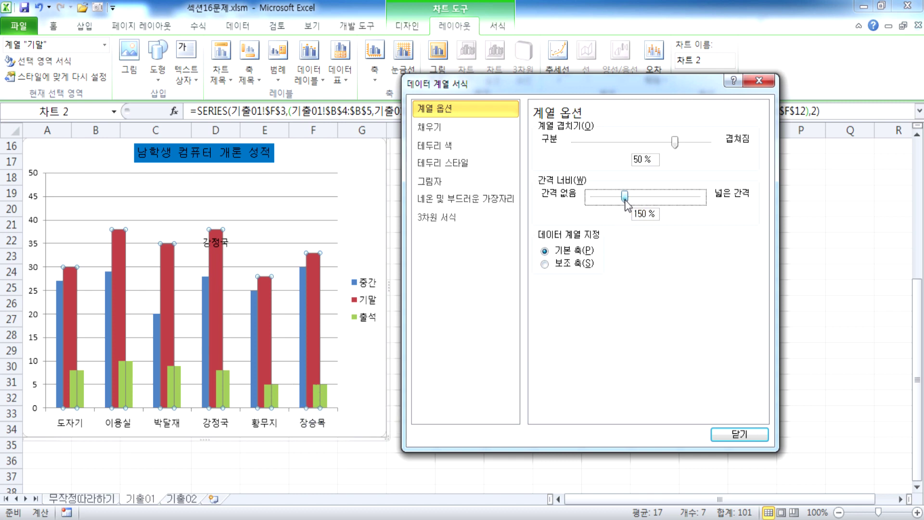
pyautogui.moveTo(625, 198); pyautogui.dragTo(601, 205)
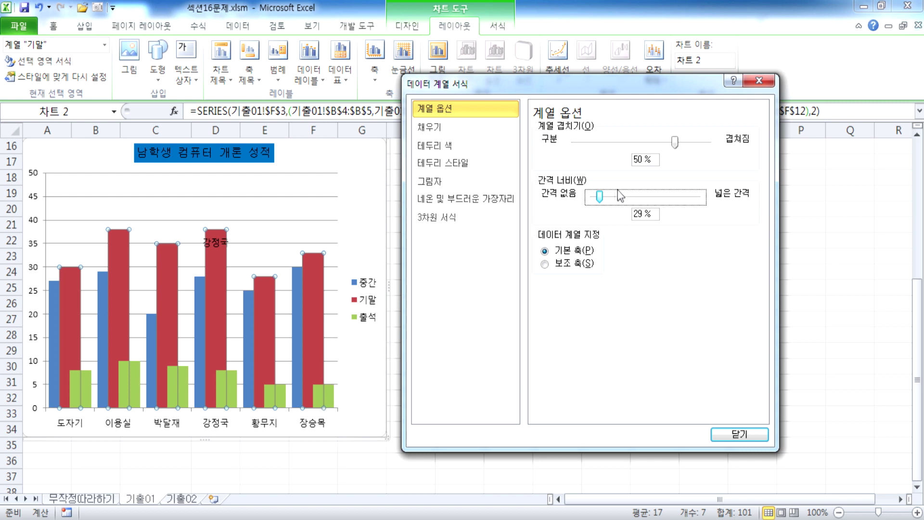
pyautogui.moveTo(600, 197); pyautogui.dragTo(663, 197)
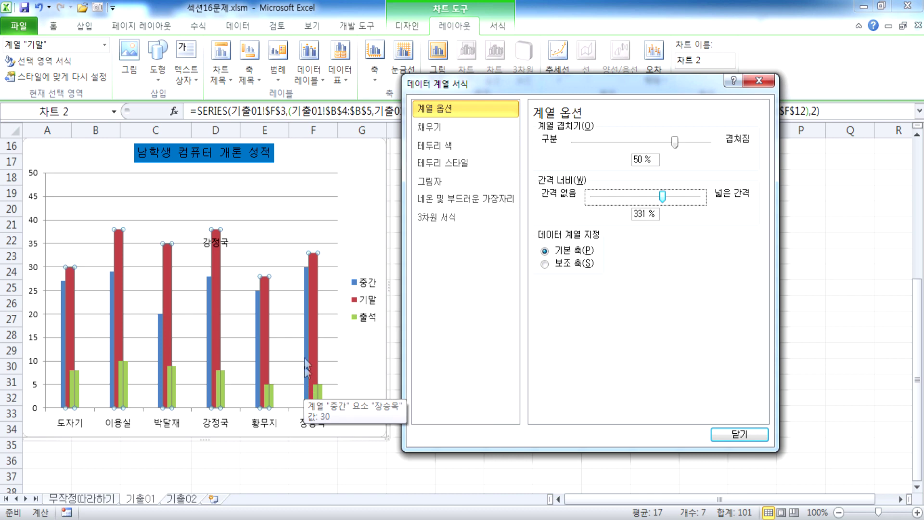
# Select the 중간 series and set its gap width to 100%
pyautogui.click(259, 325)
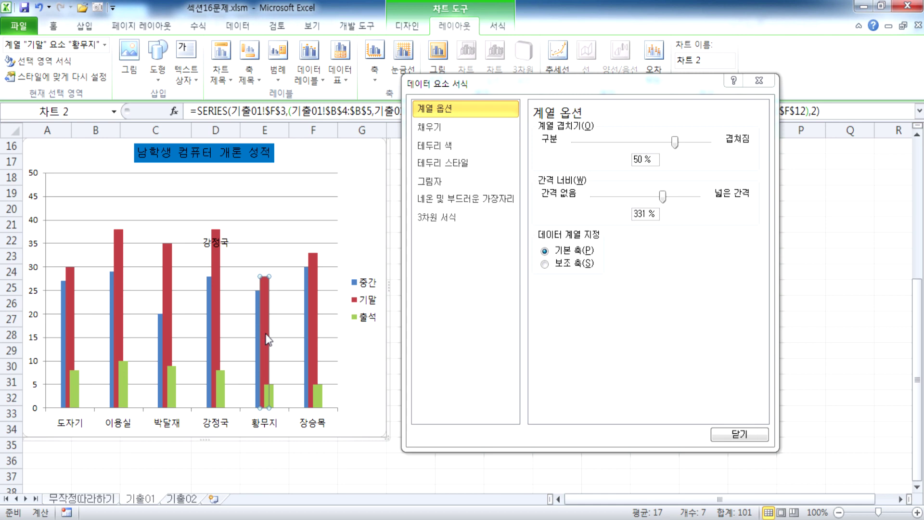
pyautogui.click(338, 344)
pyautogui.click(314, 332)
pyautogui.click(306, 337)
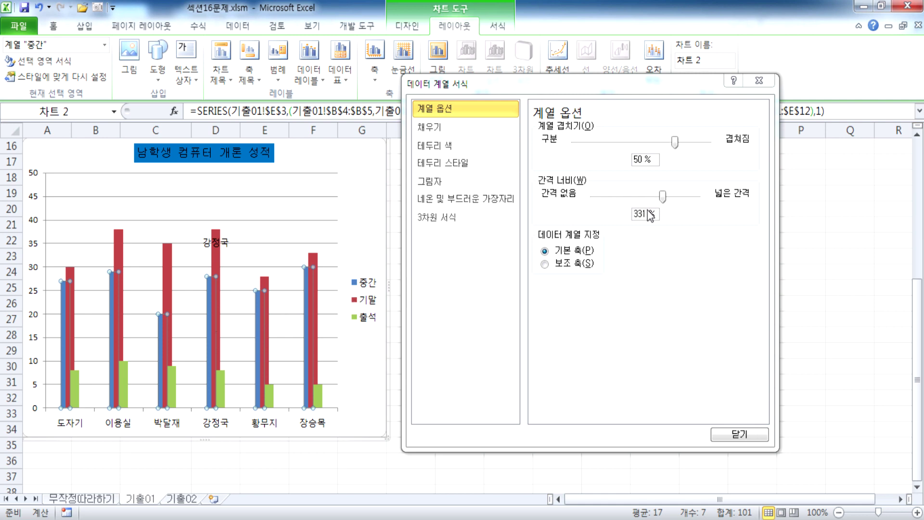
pyautogui.moveTo(662, 196); pyautogui.dragTo(613, 197)
pyautogui.press('Tab')
pyautogui.write('1')
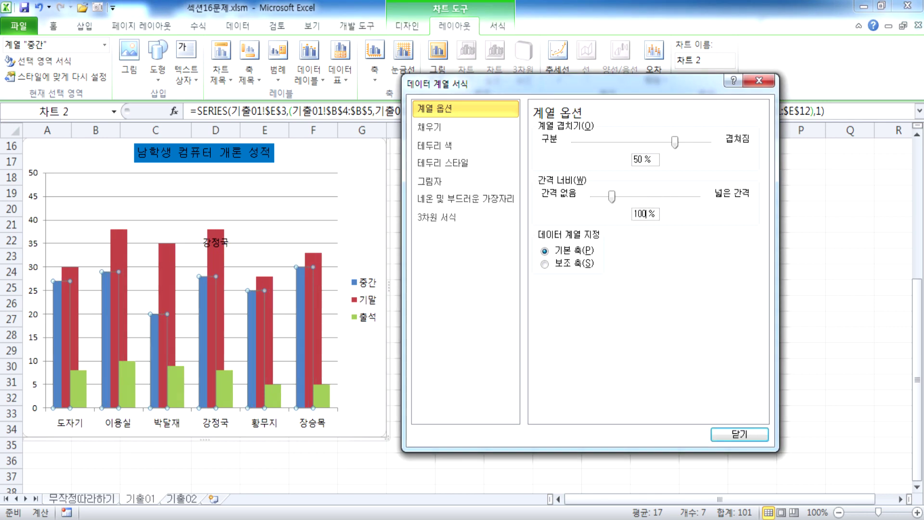
pyautogui.click(653, 158)
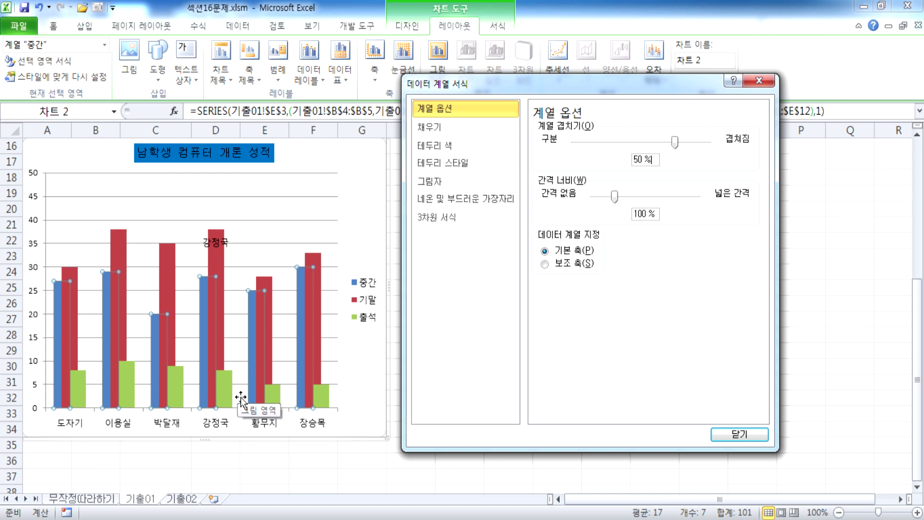
pyautogui.moveTo(610, 85); pyautogui.dragTo(599, 71)
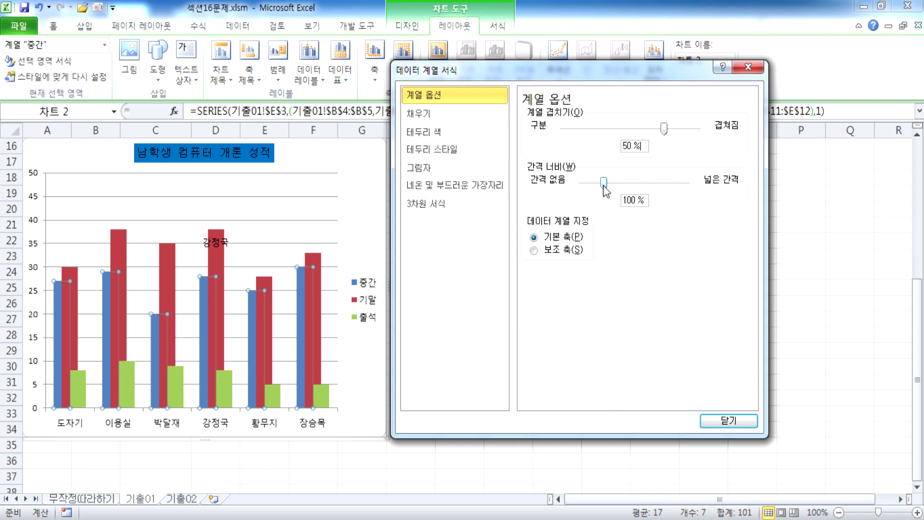
# Check the overlap and gap width of the 기말 series and close the series formatting
pyautogui.click(320, 261)
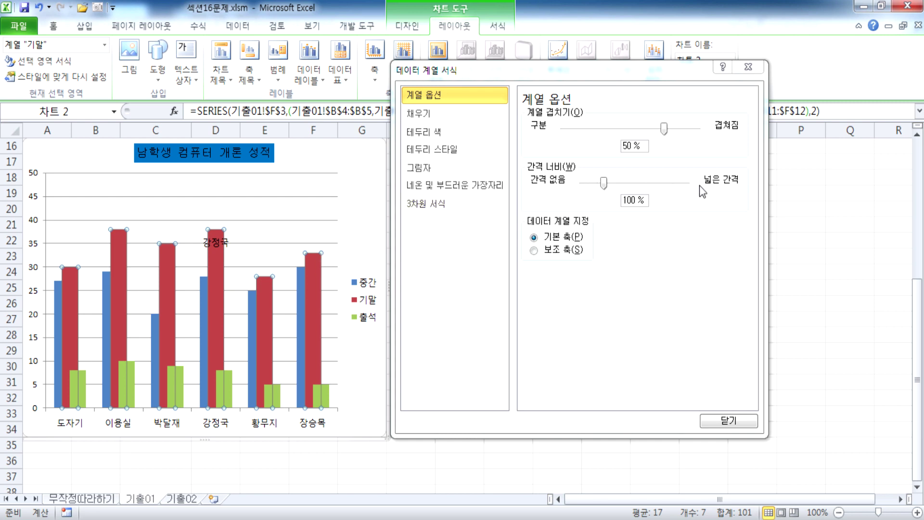
pyautogui.moveTo(310, 279)
pyautogui.click(752, 68)
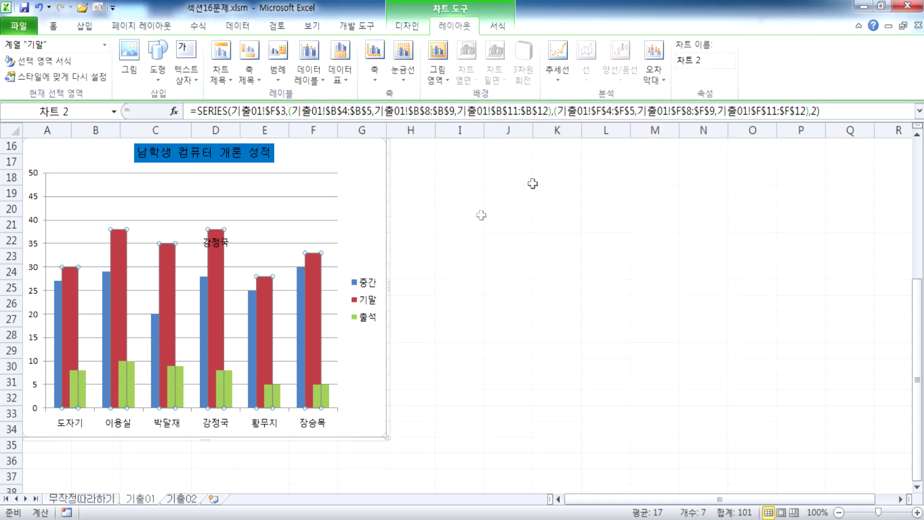
# Add a data table with legend keys below the chart and switch it to a table without legend keys
pyautogui.click(336, 79)
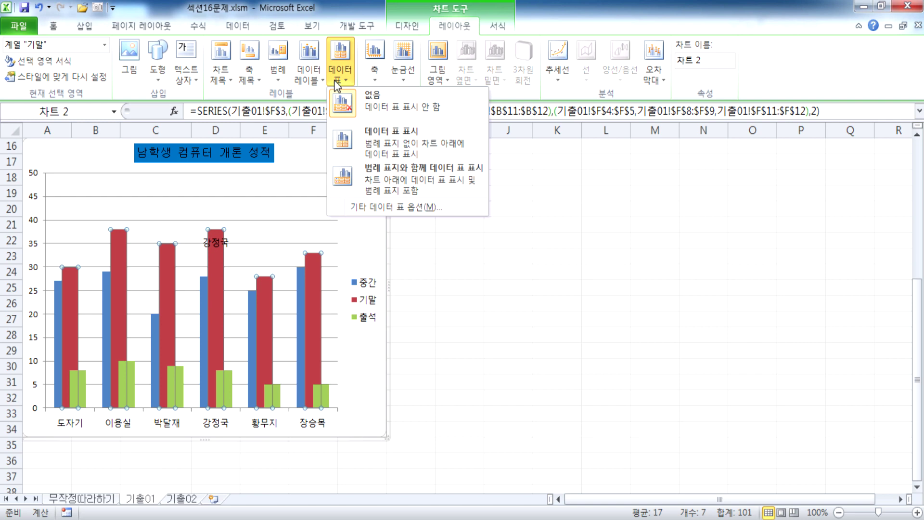
pyautogui.click(357, 188)
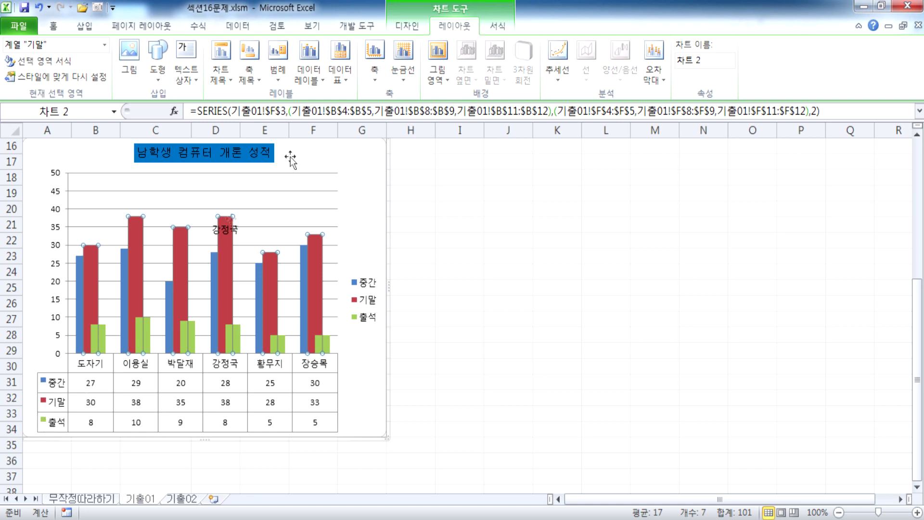
pyautogui.click(342, 77)
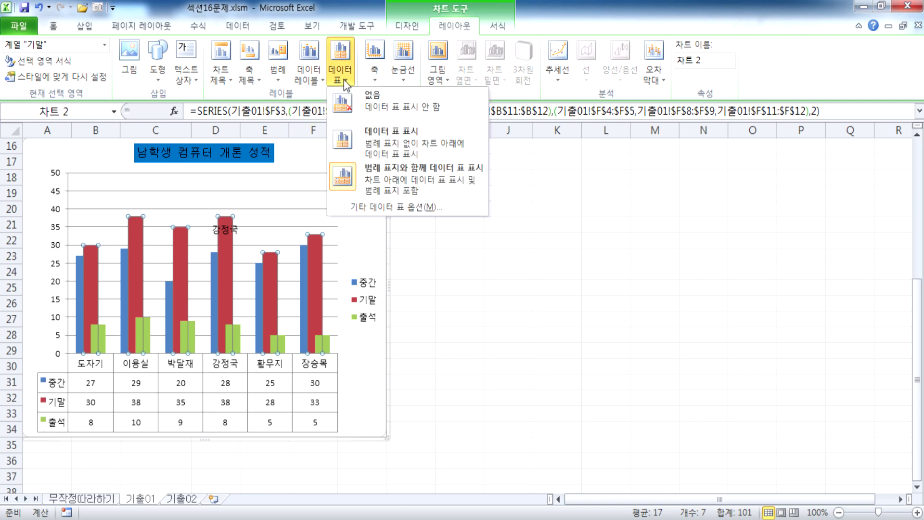
pyautogui.click(360, 140)
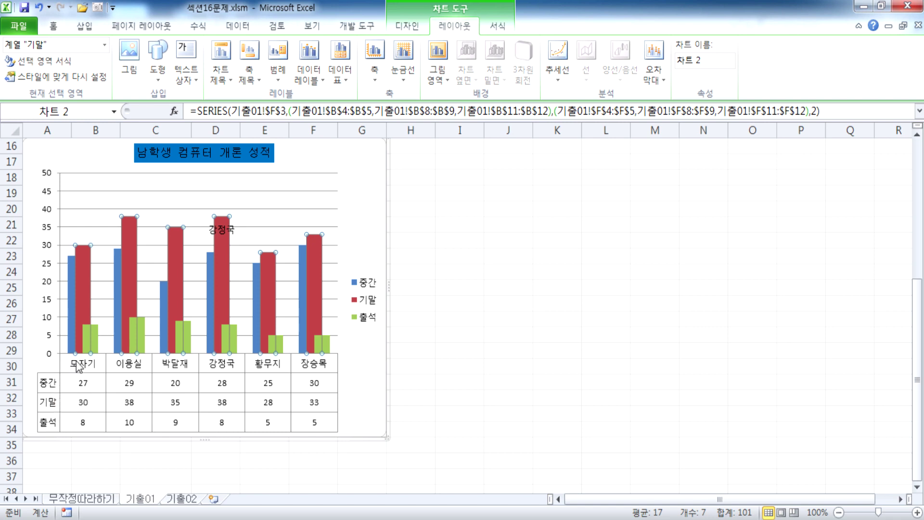
# Show the chart's data table with legend keys
pyautogui.scroll(-2, 76, 361)
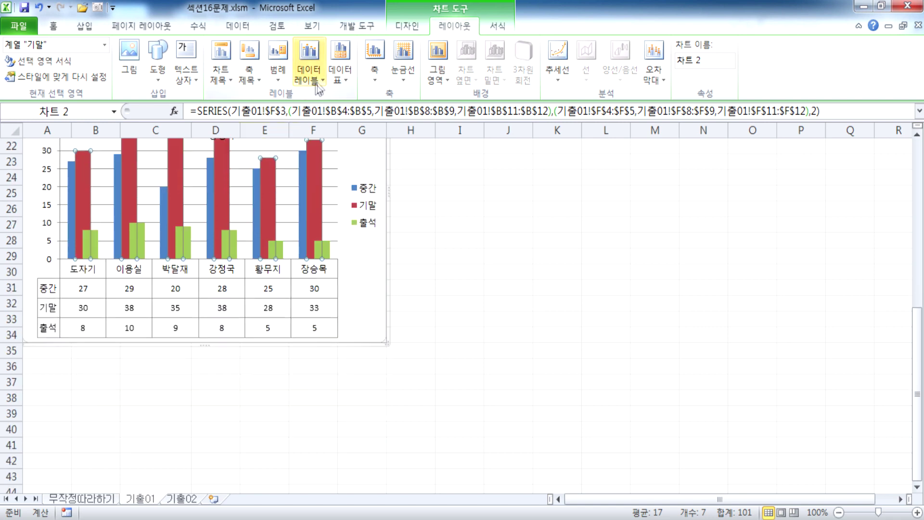
pyautogui.click(339, 72)
pyautogui.click(360, 183)
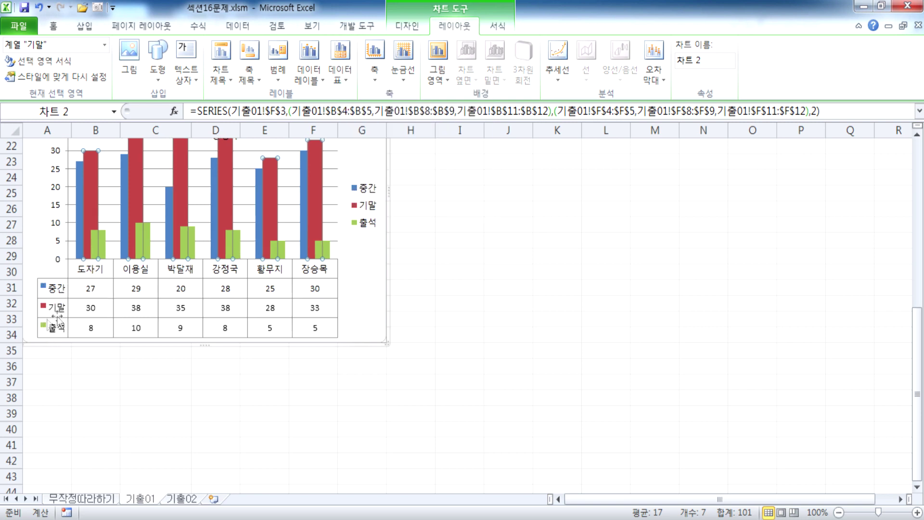
# Switch the chart's data table to one without legend keys
pyautogui.click(342, 74)
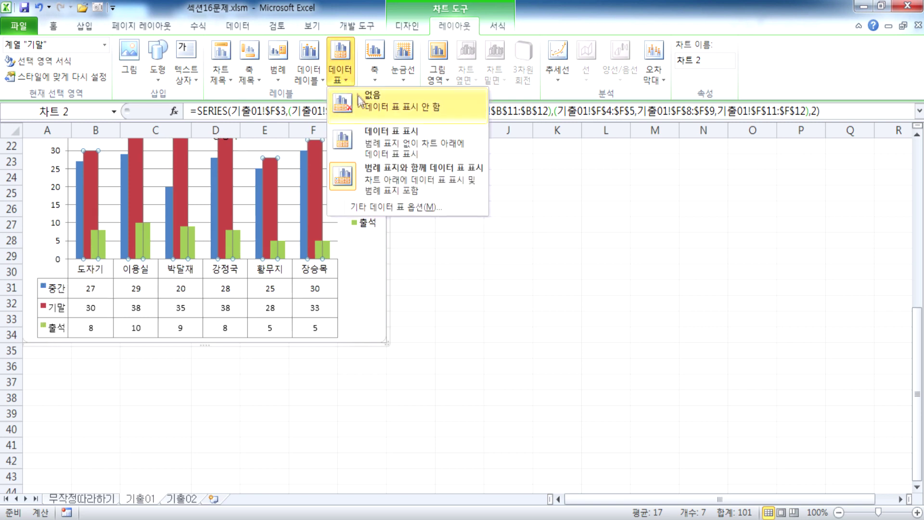
pyautogui.click(360, 132)
pyautogui.scroll(2, 293, 312)
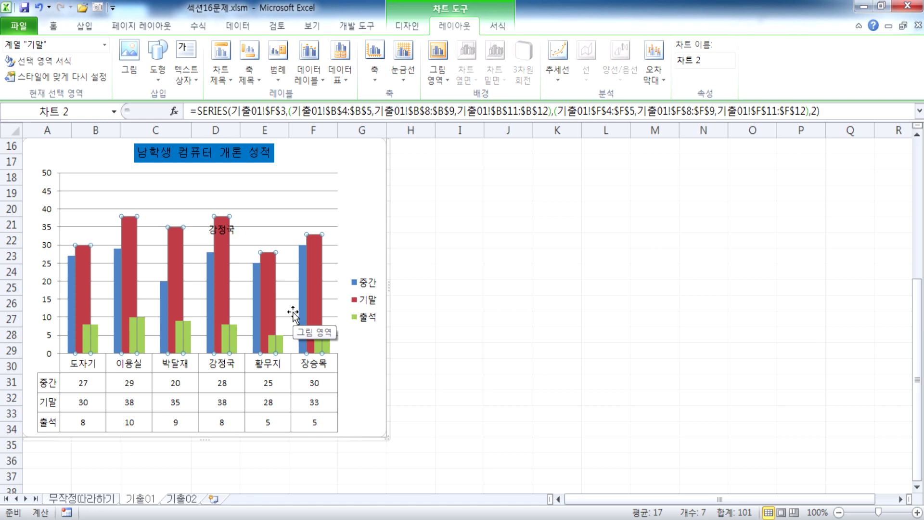
pyautogui.scroll(1, 121, 229)
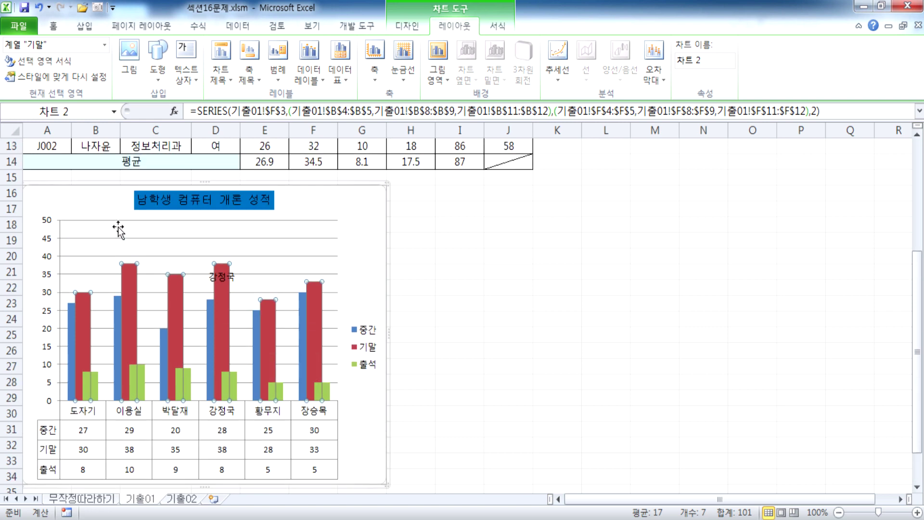
# Insert a text box inside the chart, left of the title, containing "단위 : 점"
pyautogui.click(46, 197)
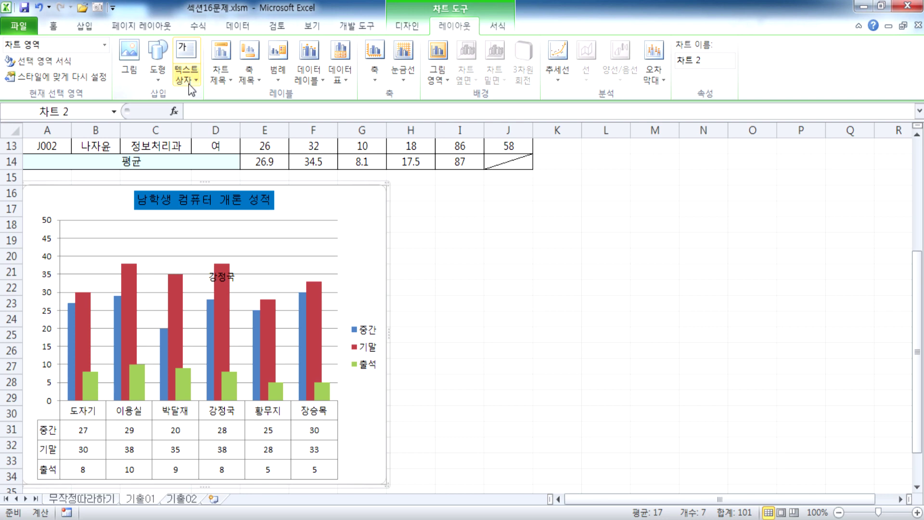
pyautogui.click(190, 54)
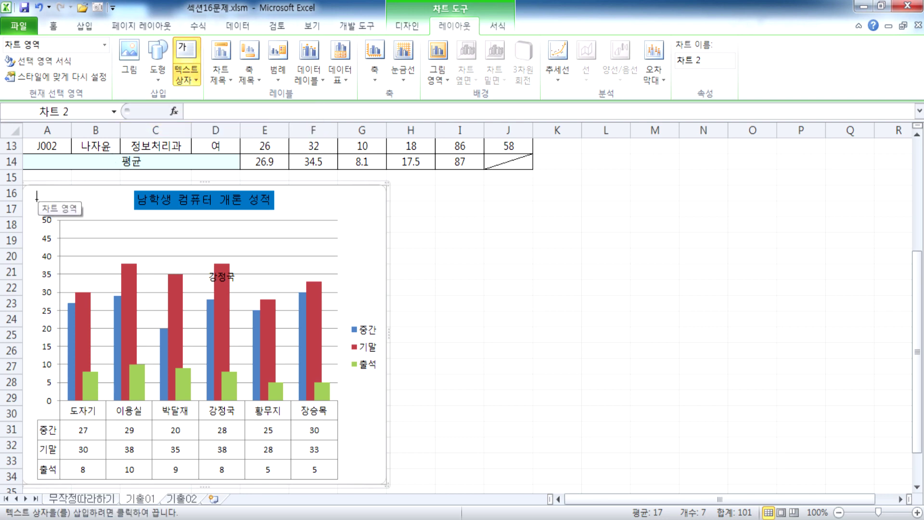
pyautogui.moveTo(41, 199); pyautogui.dragTo(106, 268)
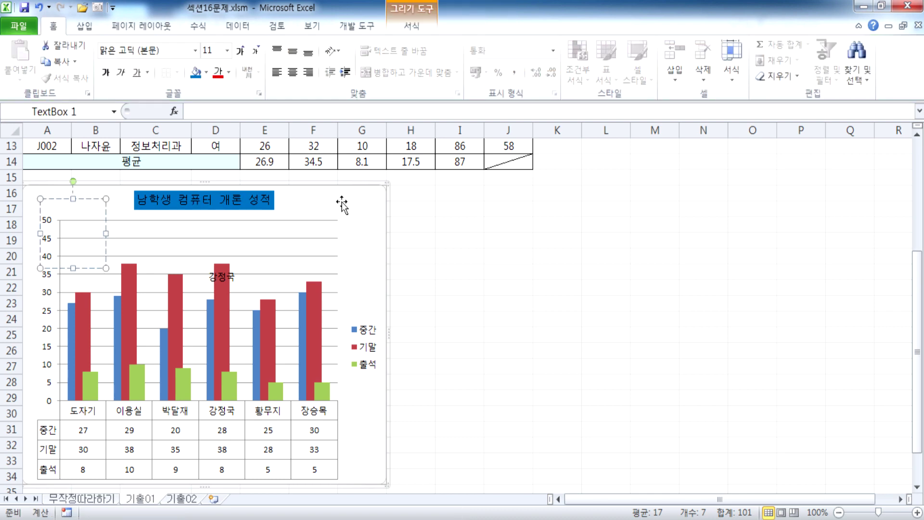
pyautogui.write('단위 :')
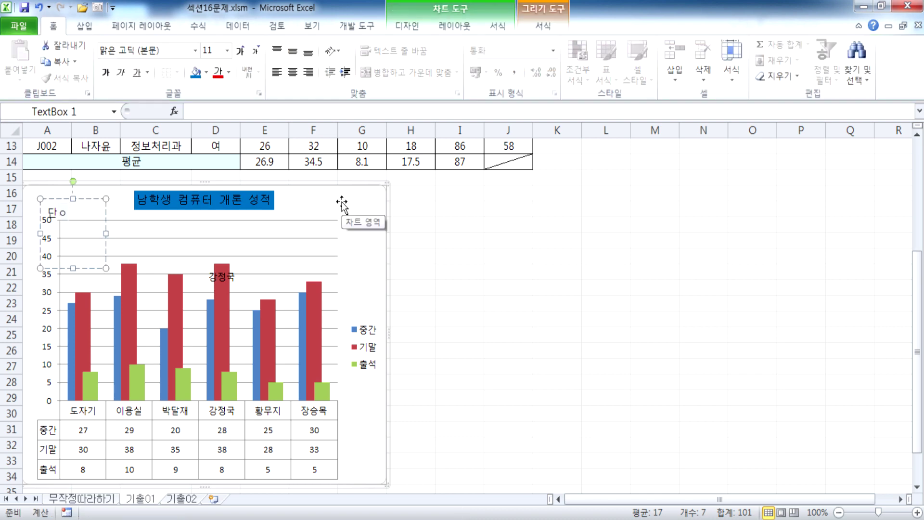
pyautogui.write(' 점')
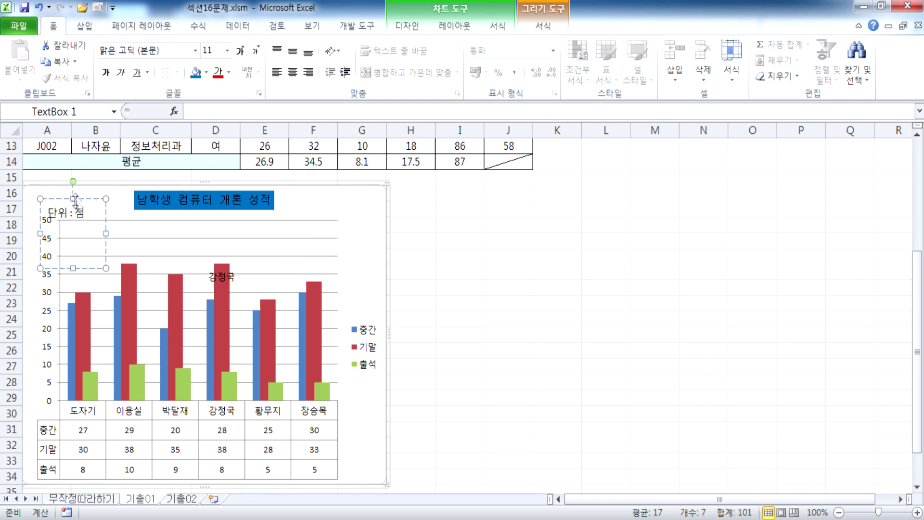
pyautogui.click(114, 210)
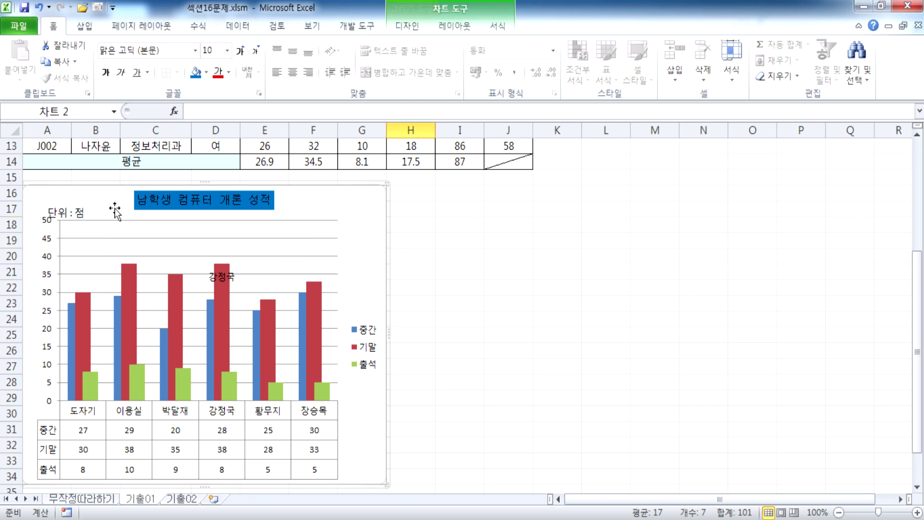
# Set the "단위 : 점" text box font to 굴림 at size 10
pyautogui.click(82, 208)
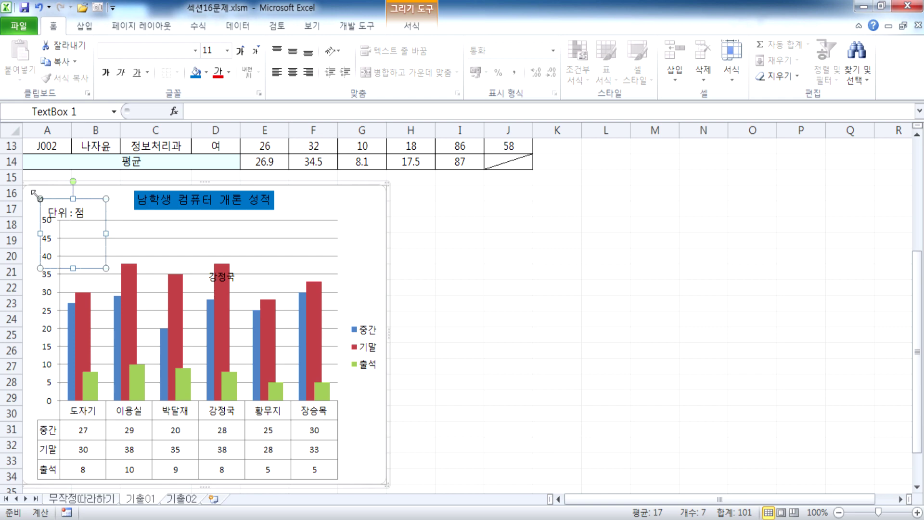
pyautogui.click(72, 213)
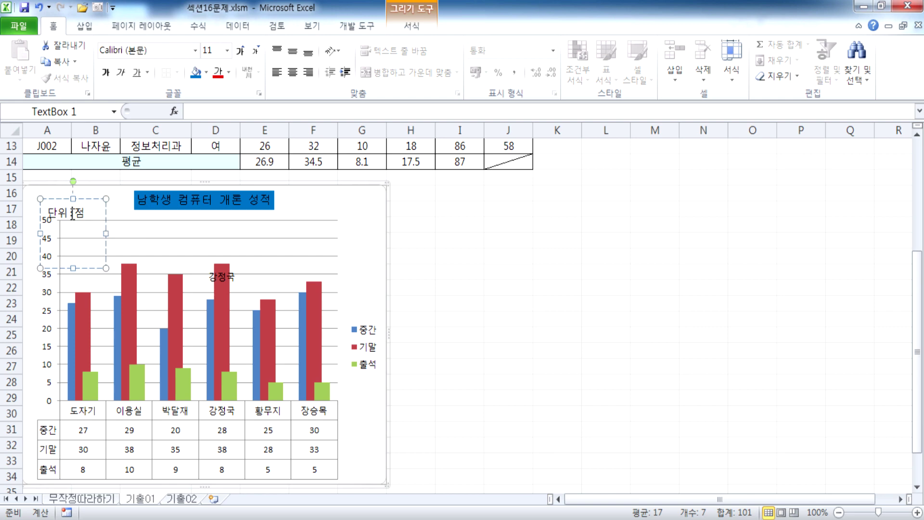
pyautogui.click(105, 204)
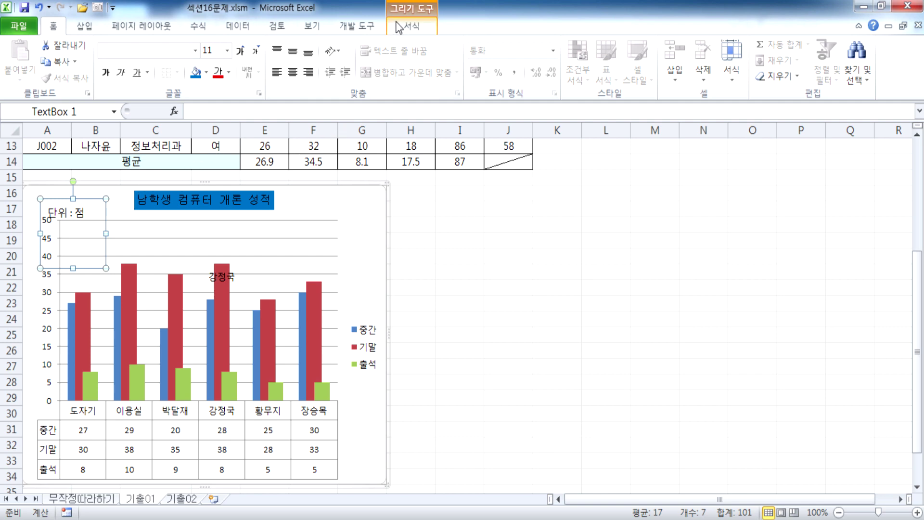
pyautogui.click(85, 26)
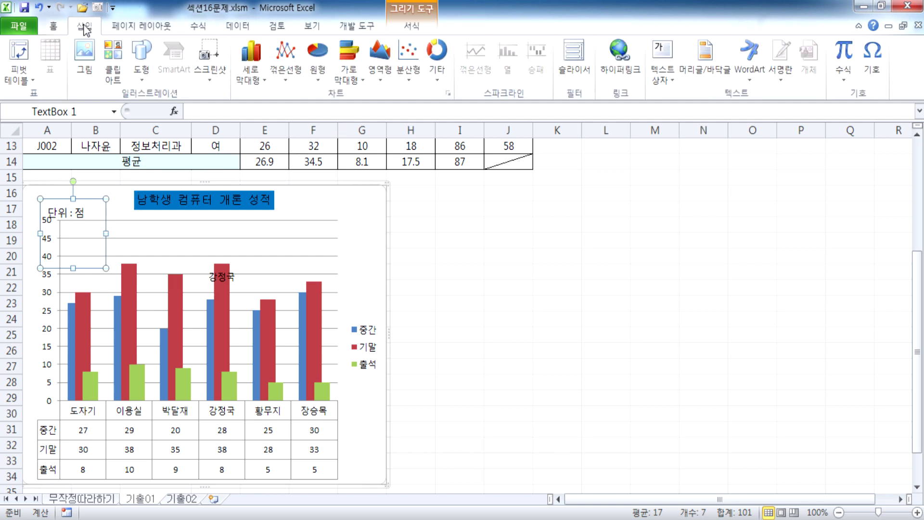
pyautogui.click(53, 26)
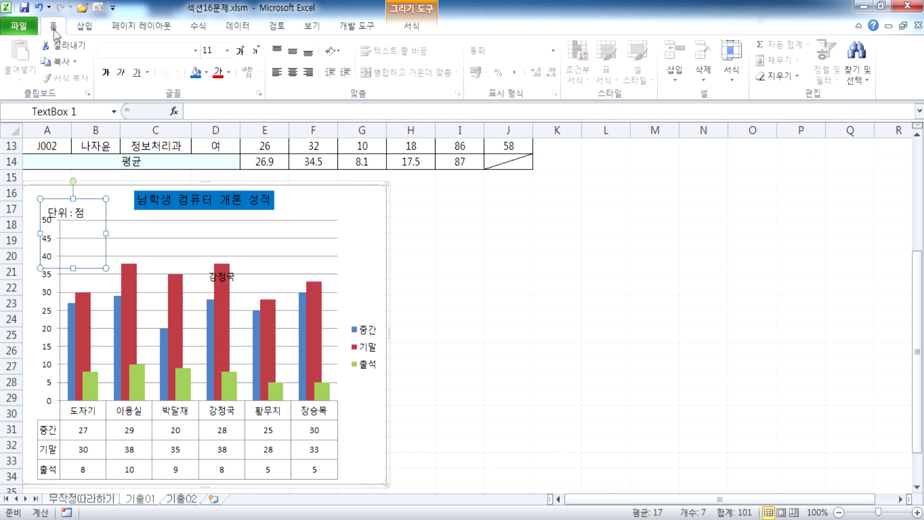
pyautogui.click(196, 50)
pyautogui.click(127, 203)
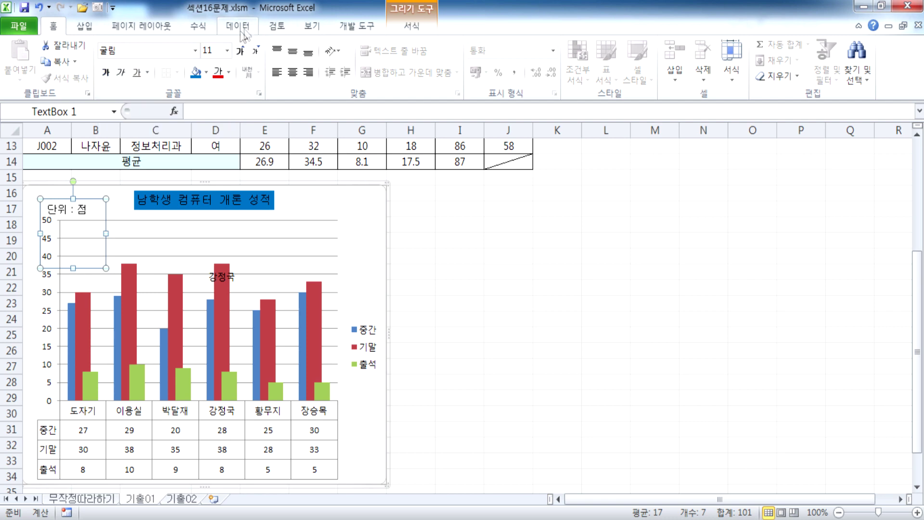
pyautogui.click(257, 51)
pyautogui.click(256, 50)
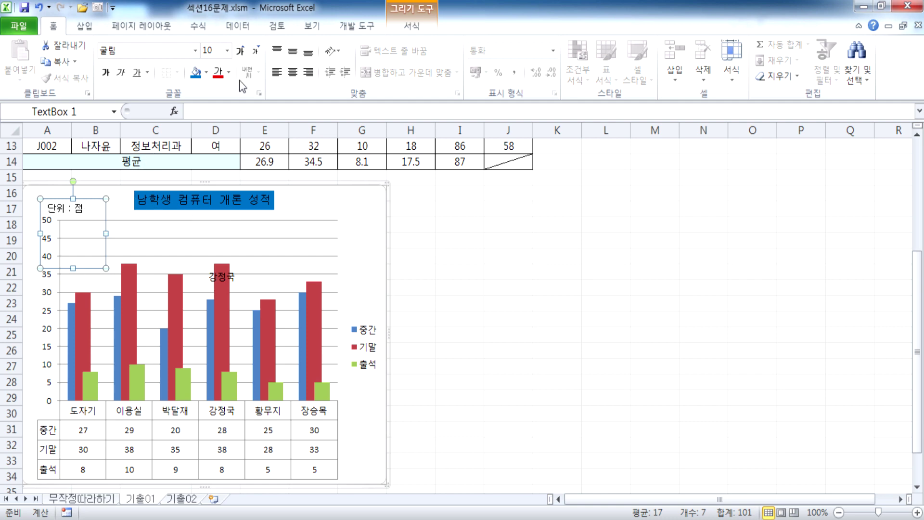
# Give the unit text box a black outline and shrink it to about 0.64 cm high and 2.28 cm wide
pyautogui.click(411, 30)
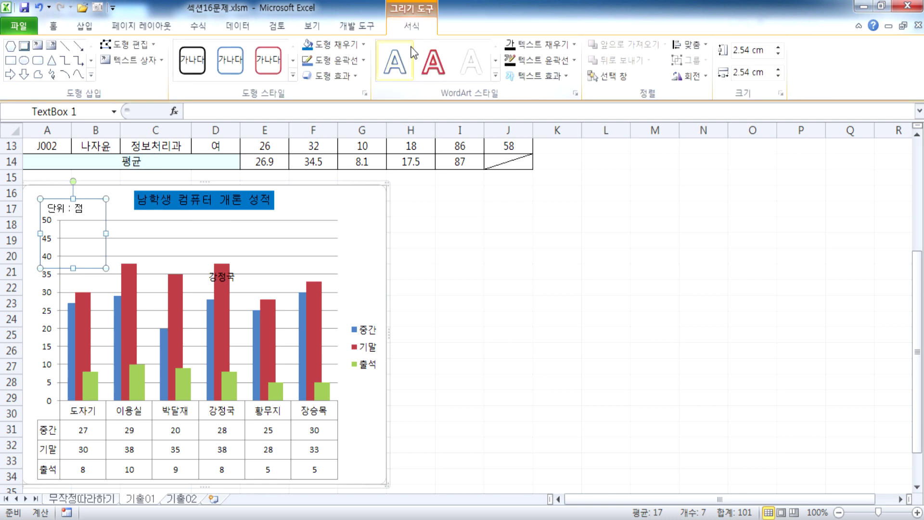
pyautogui.click(366, 62)
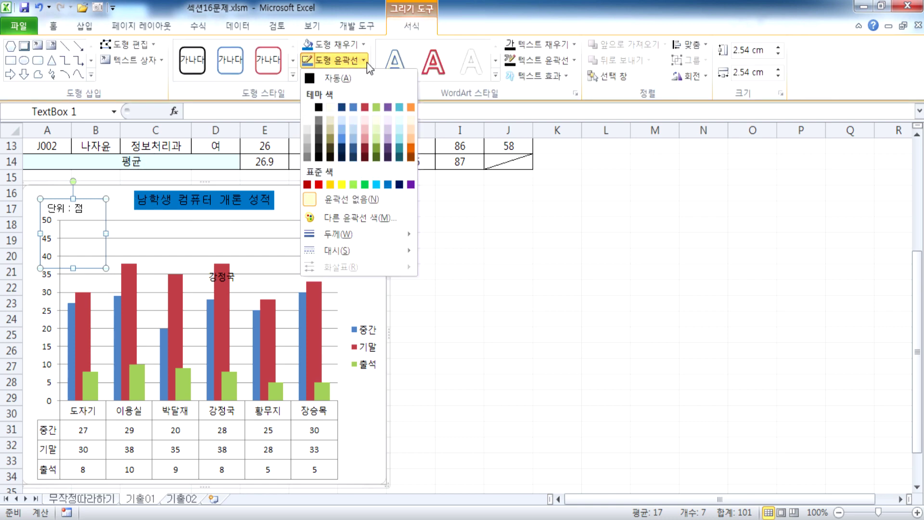
pyautogui.click(318, 106)
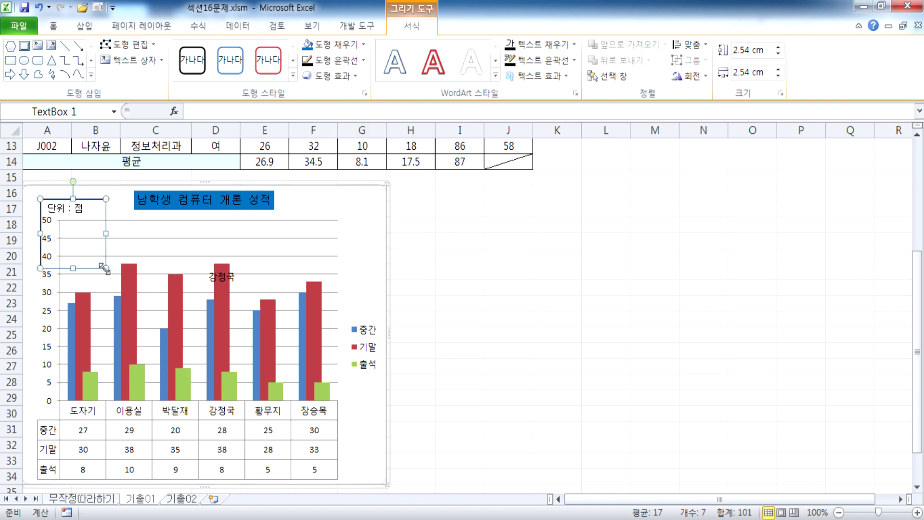
pyautogui.moveTo(99, 218); pyautogui.dragTo(99, 216)
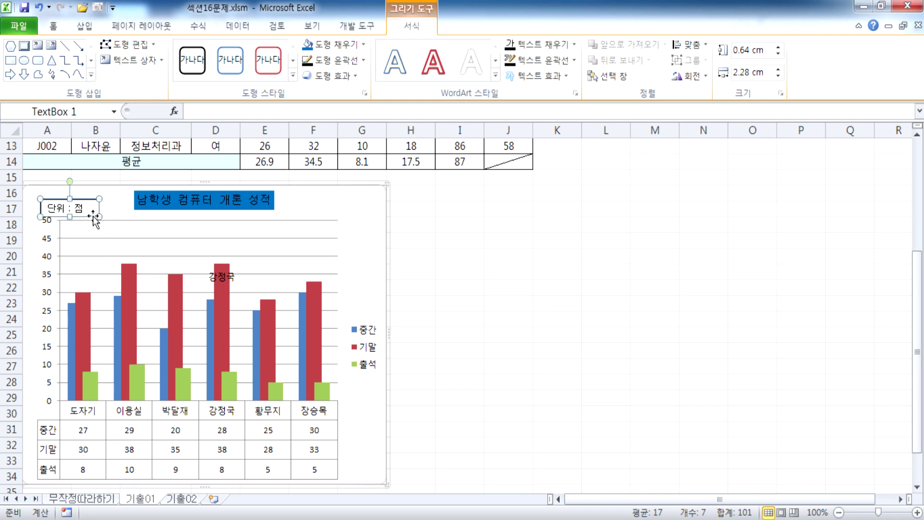
# Move the unit text box up and left so it sits clear above the vertical axis labels
pyautogui.moveTo(77, 185); pyautogui.dragTo(77, 199)
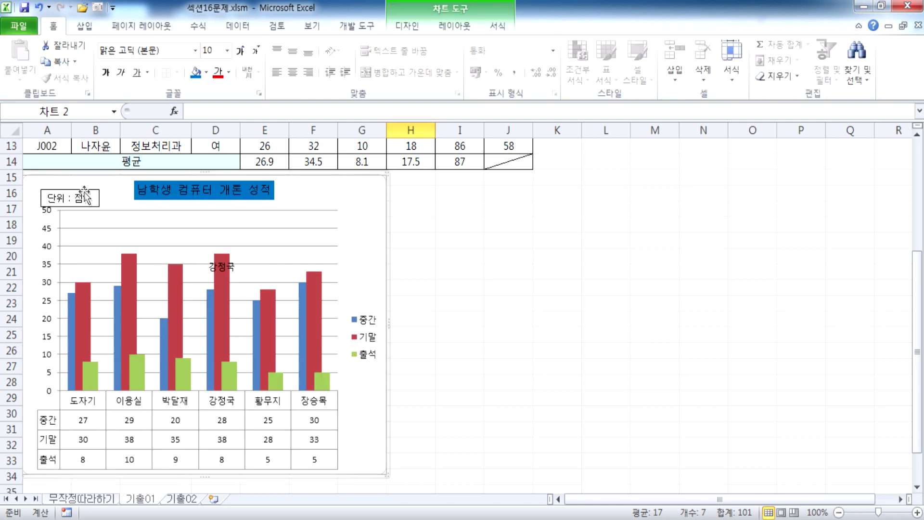
pyautogui.click(78, 206)
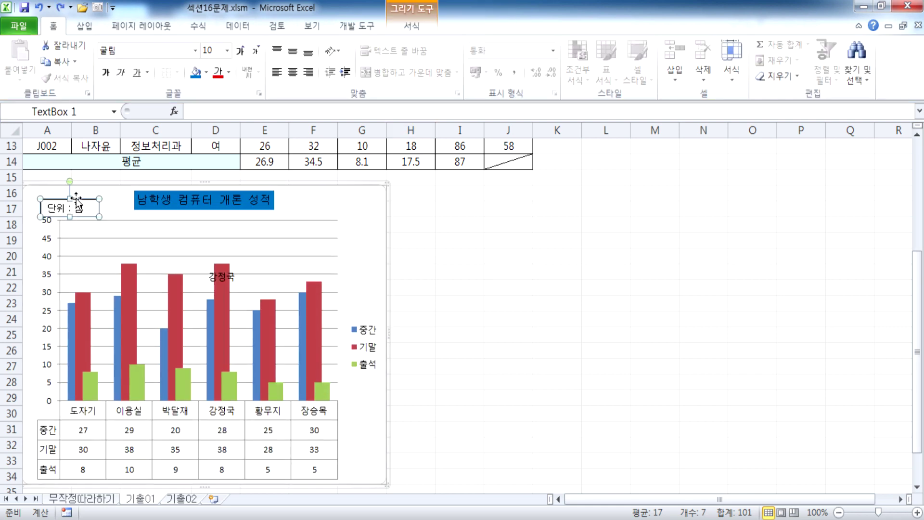
pyautogui.moveTo(73, 198); pyautogui.dragTo(68, 190)
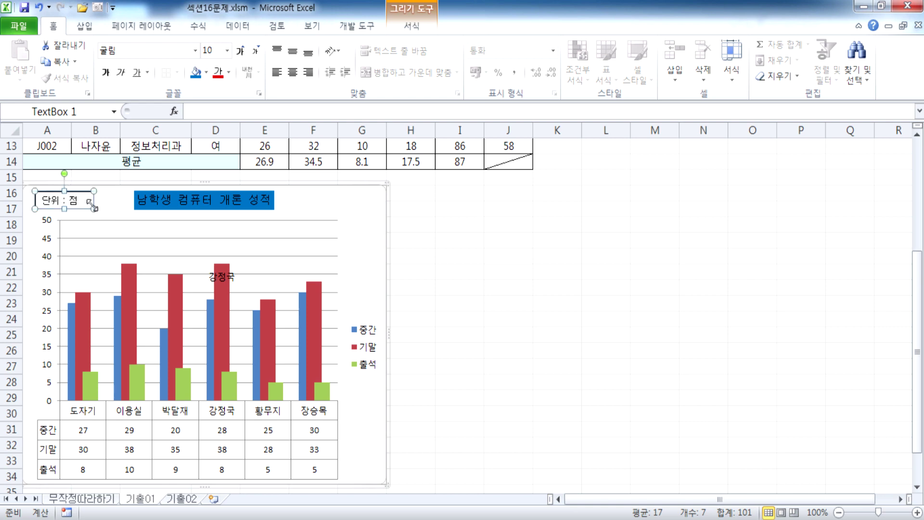
# Center the unit text vertically and horizontally in its box and narrow the box to fit the text
pyautogui.click(292, 51)
pyautogui.click(292, 72)
pyautogui.moveTo(92, 208); pyautogui.dragTo(82, 208)
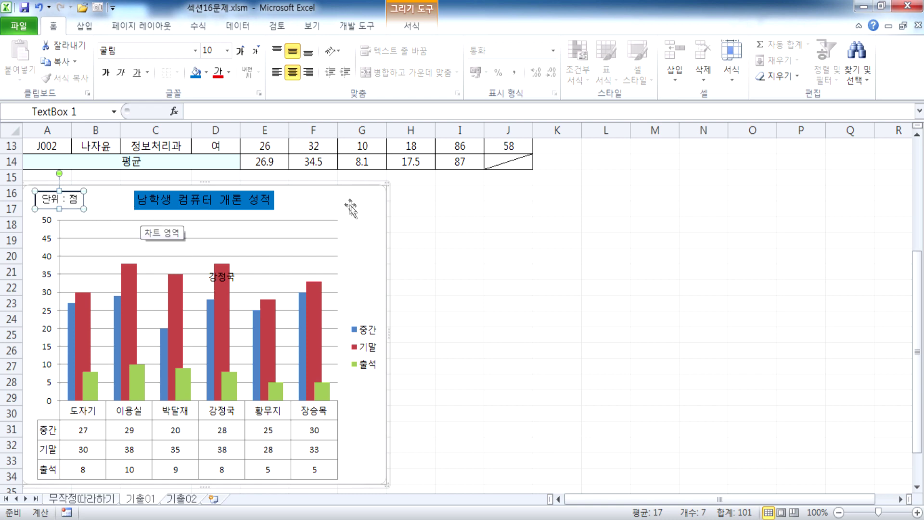
pyautogui.click(139, 223)
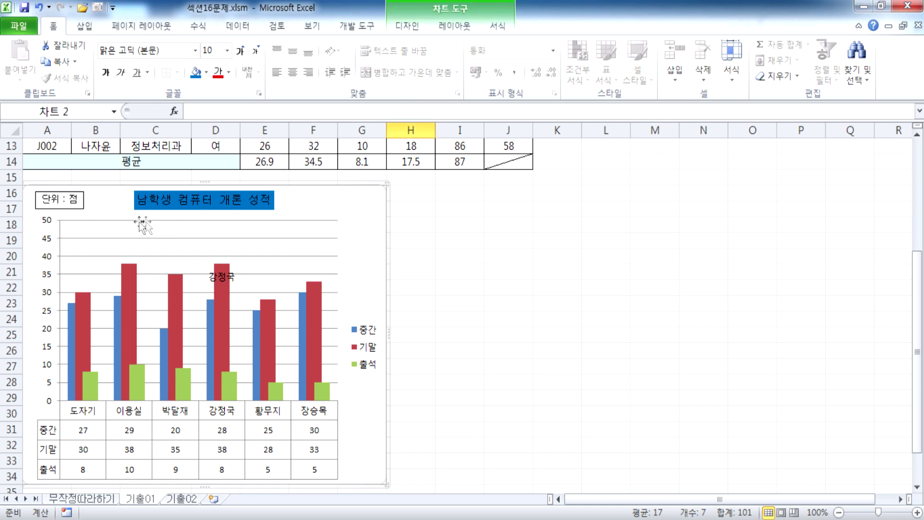
pyautogui.click(72, 209)
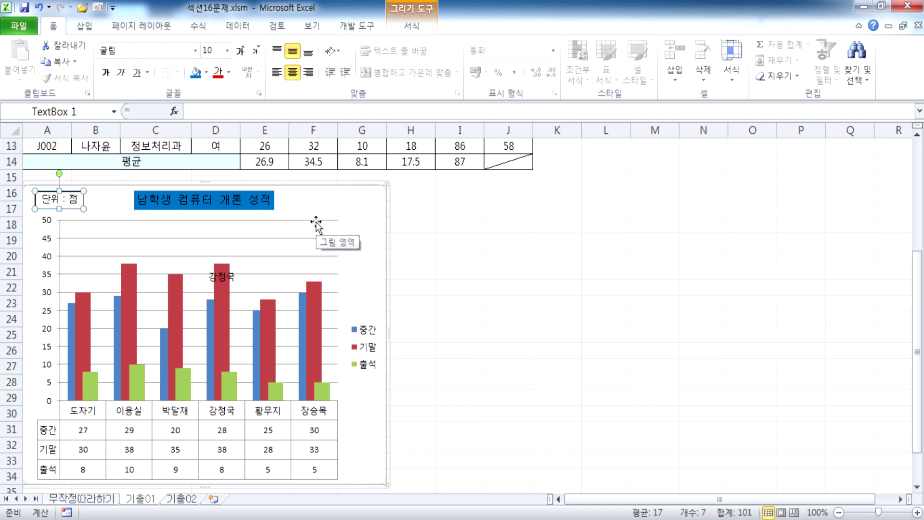
pyautogui.click(97, 214)
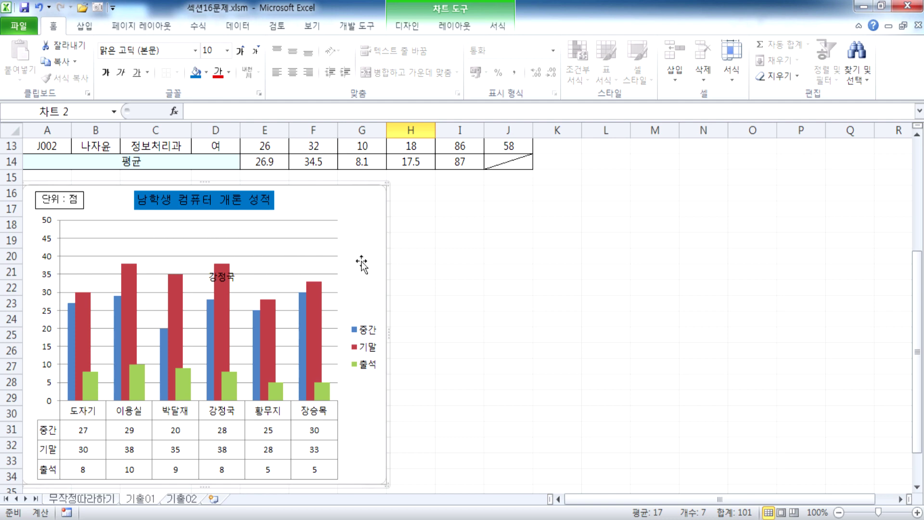
pyautogui.doubleClick(169, 234)
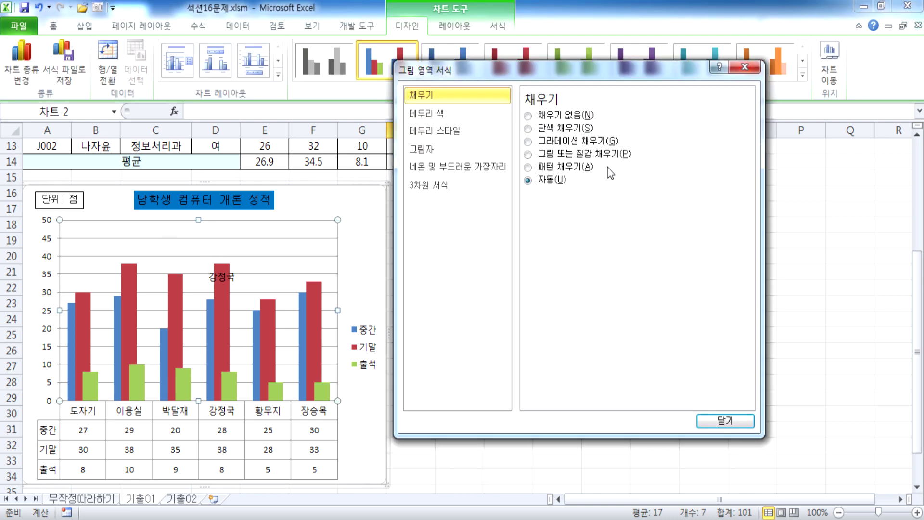
pyautogui.click(746, 66)
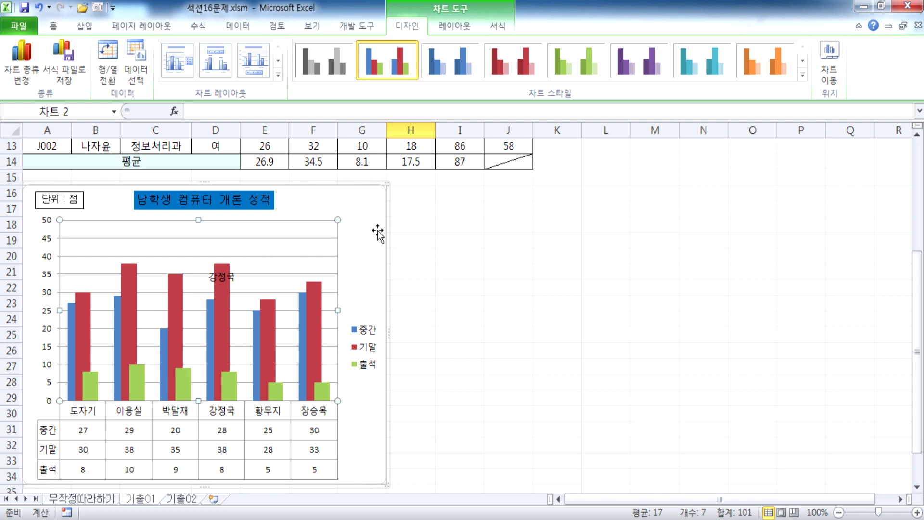
pyautogui.rightClick(248, 230)
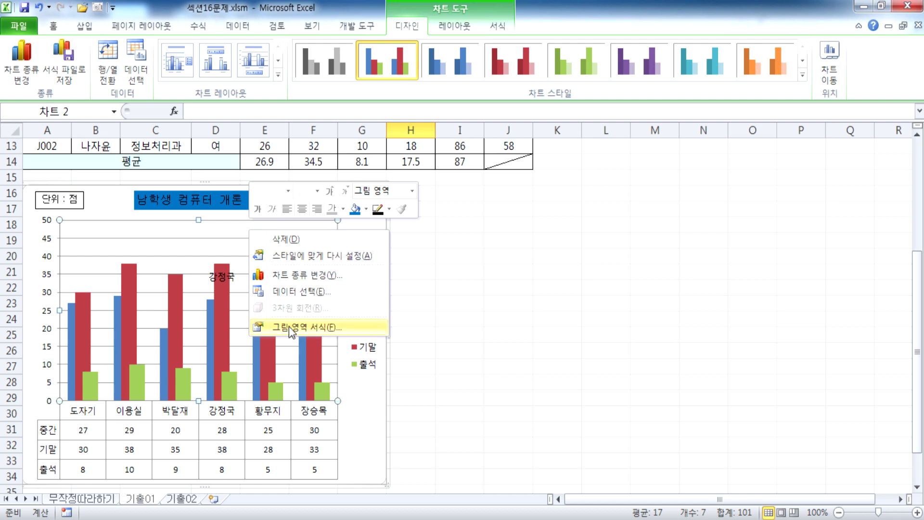
pyautogui.click(220, 234)
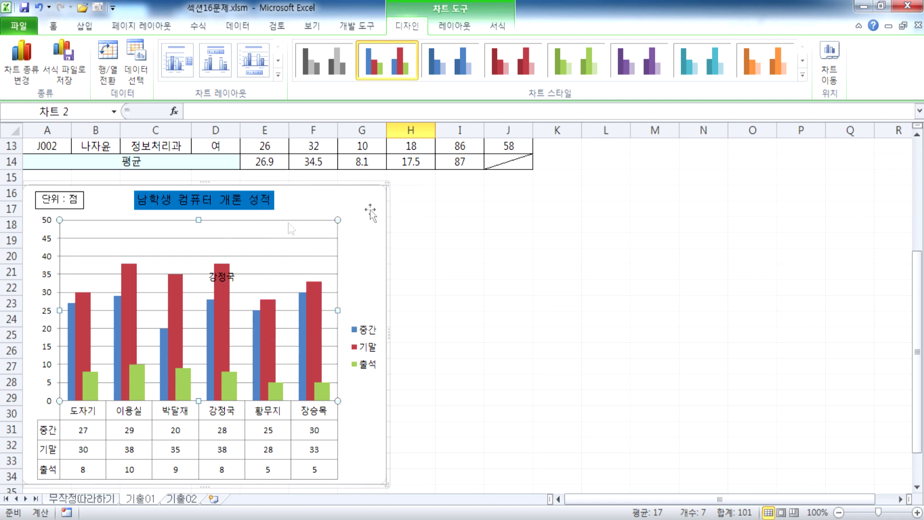
# Fill the chart's plot area with solid light gray and deselect the chart
pyautogui.doubleClick(229, 240)
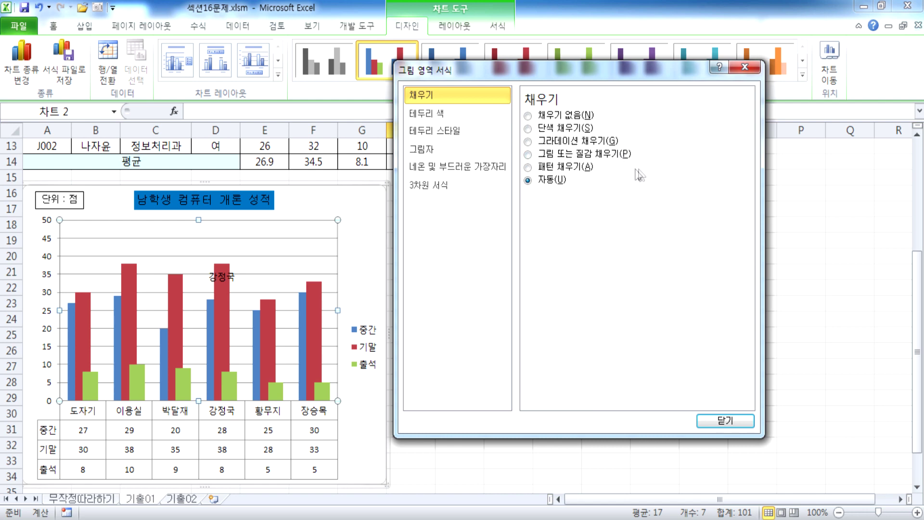
pyautogui.click(528, 129)
pyautogui.click(599, 210)
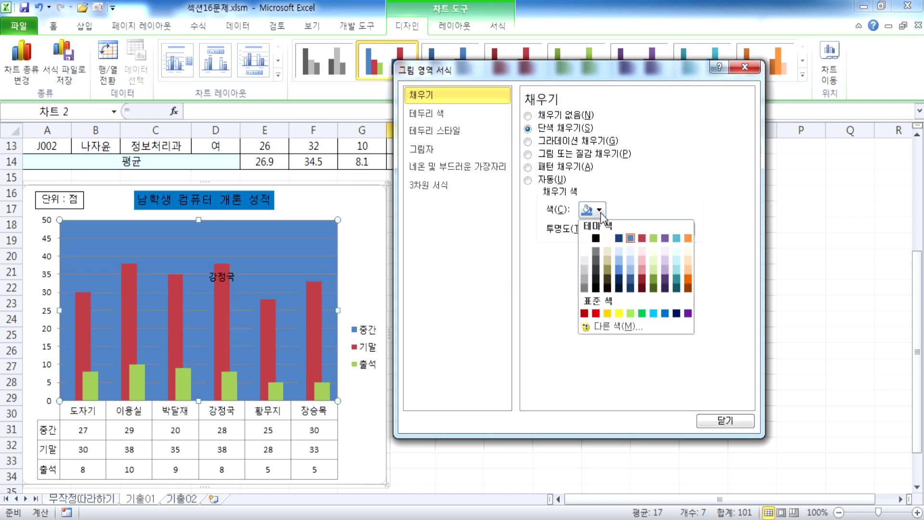
pyautogui.click(584, 270)
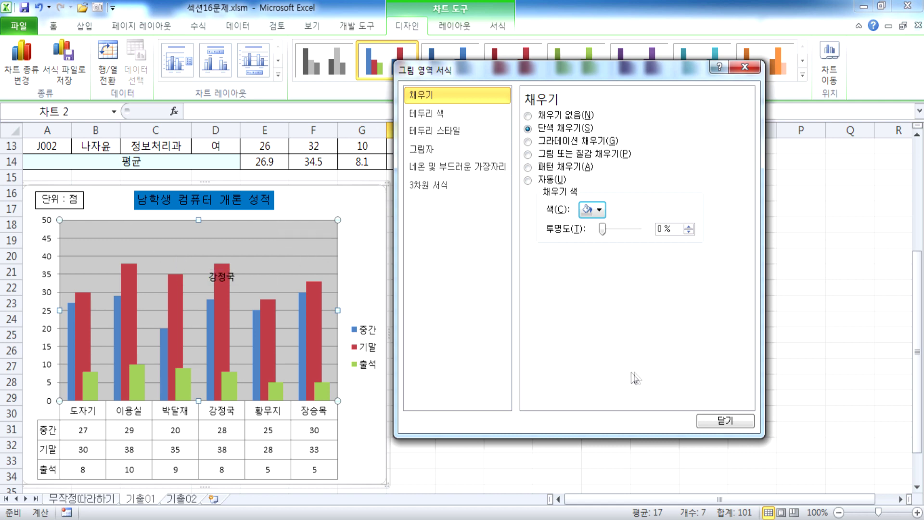
pyautogui.click(599, 210)
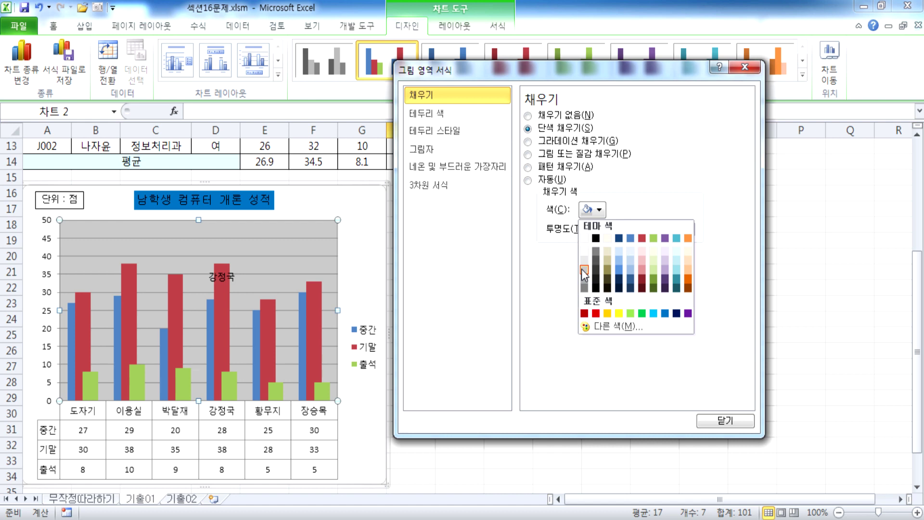
pyautogui.click(734, 420)
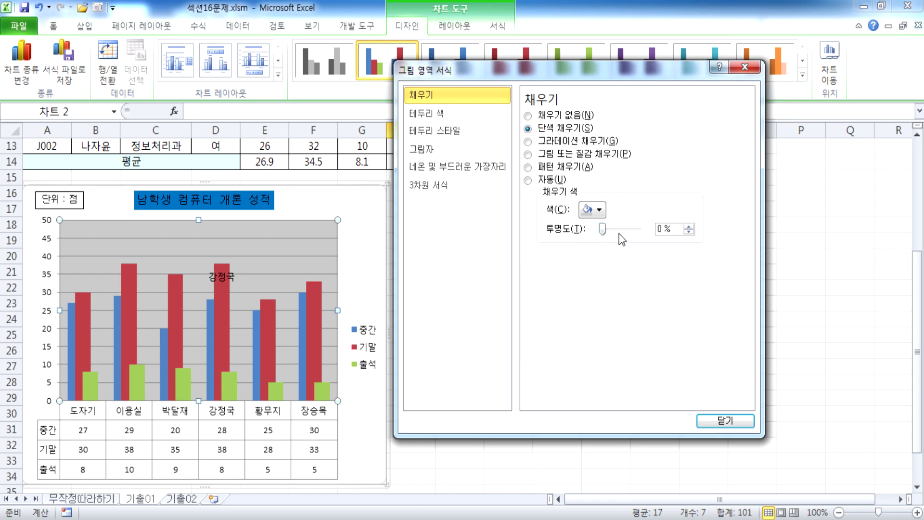
pyautogui.click(723, 421)
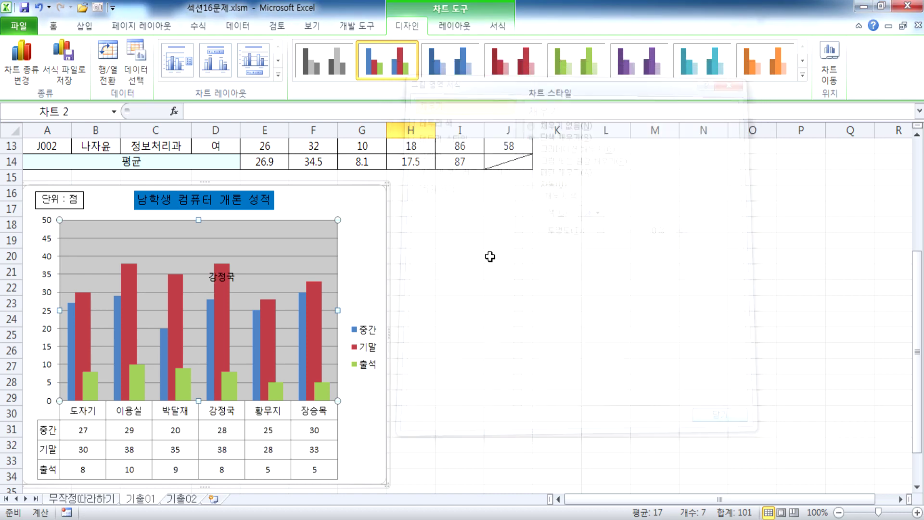
pyautogui.click(479, 270)
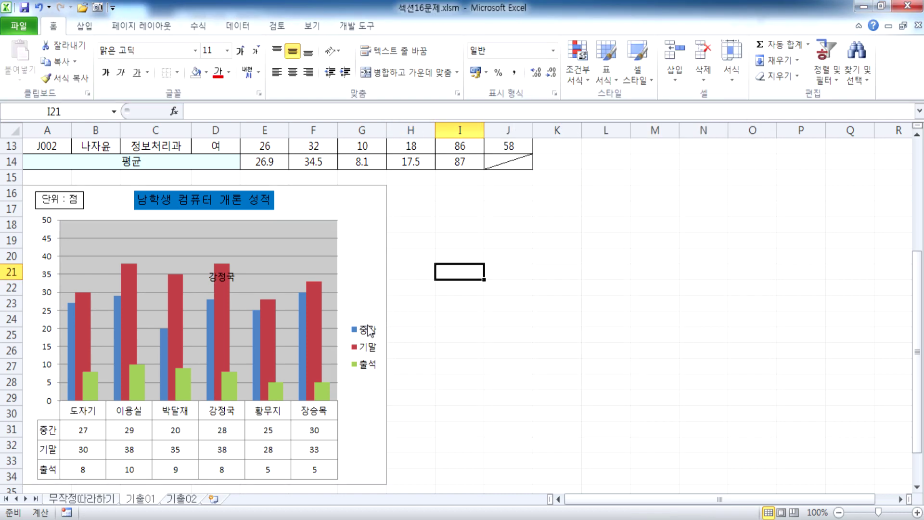
# Go to the 기출02 sheet and open the source data settings of its column chart
pyautogui.scroll(-1, 366, 332)
pyautogui.scroll(3, 358, 327)
pyautogui.scroll(-4, 359, 332)
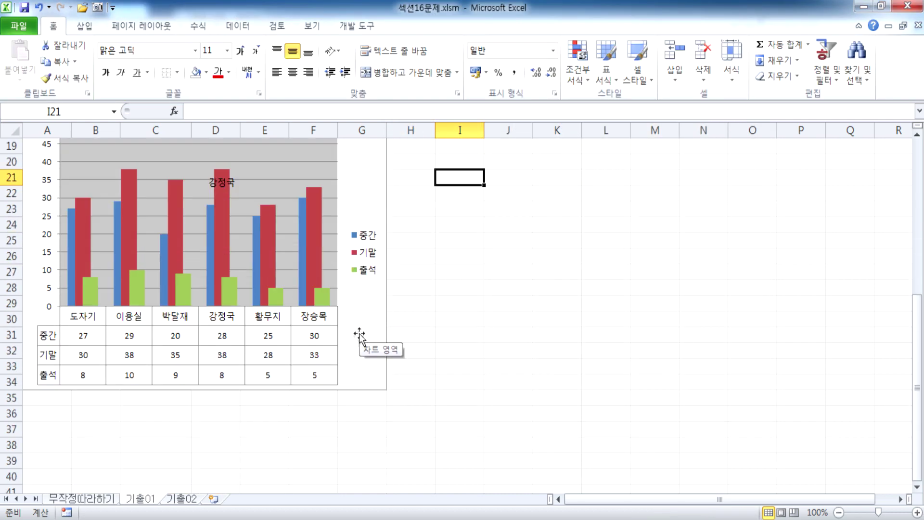
pyautogui.scroll(3, 359, 335)
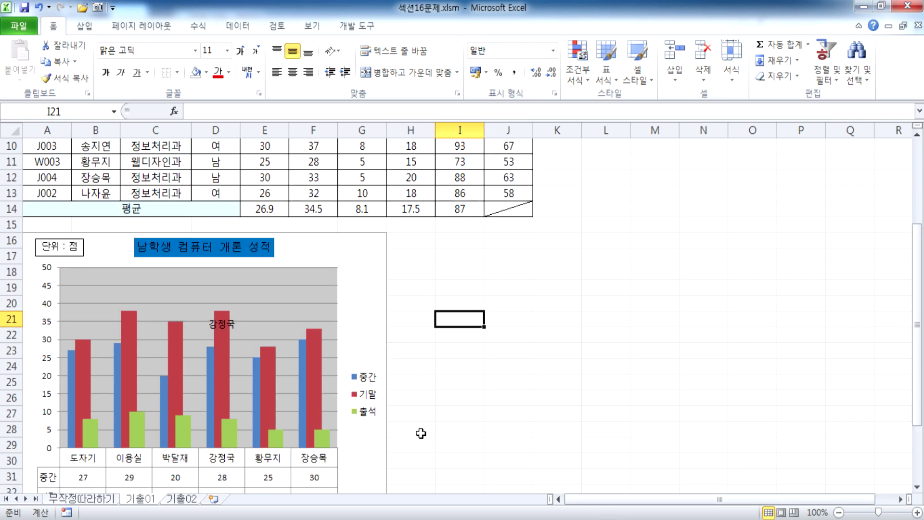
pyautogui.click(172, 500)
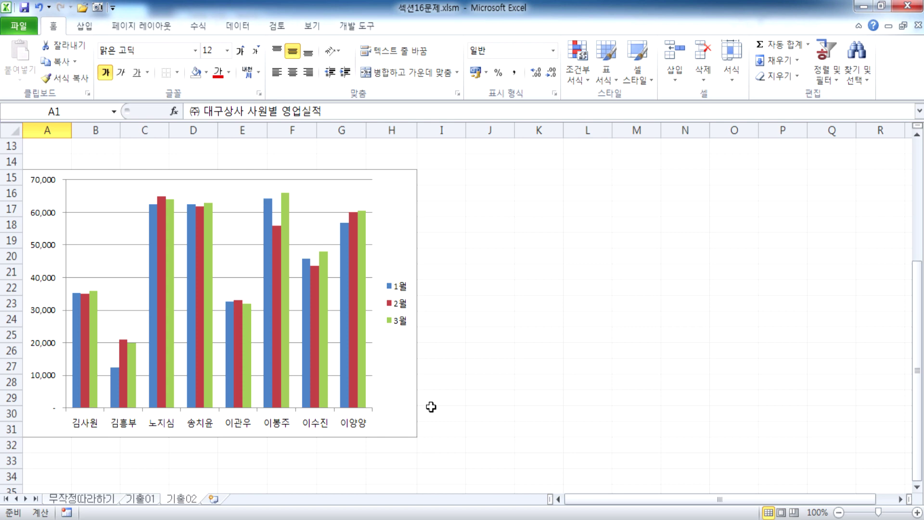
pyautogui.scroll(4, 423, 404)
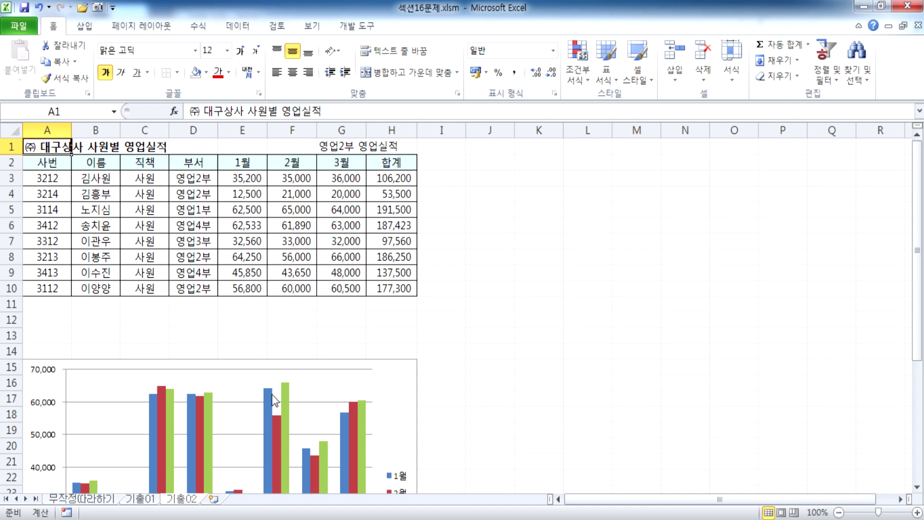
pyautogui.click(384, 416)
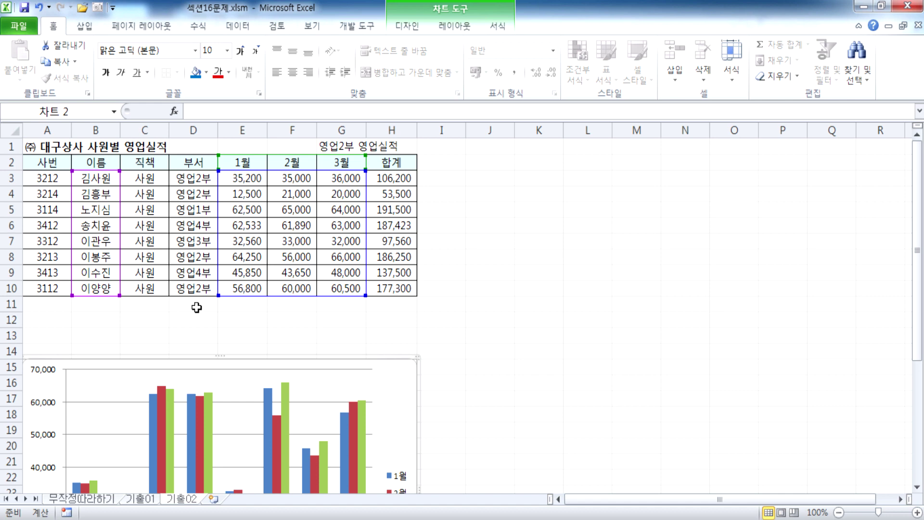
pyautogui.scroll(-1, 370, 223)
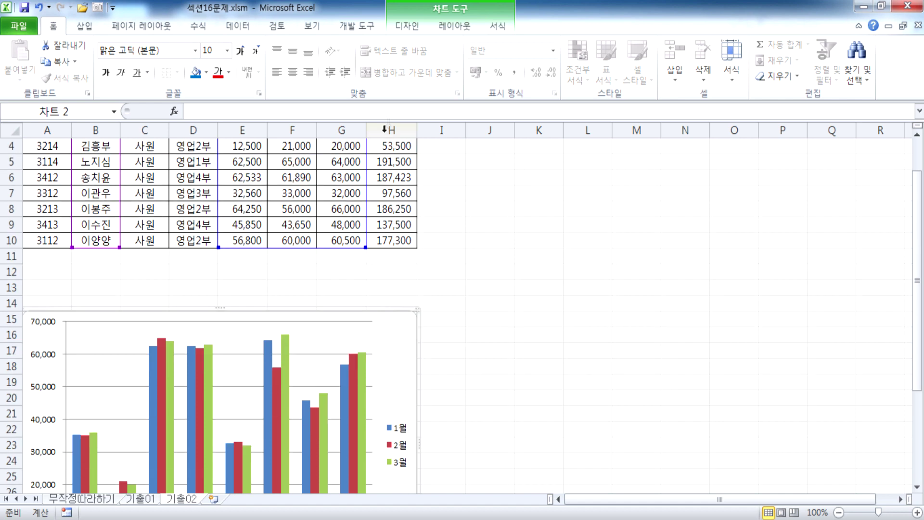
pyautogui.click(408, 27)
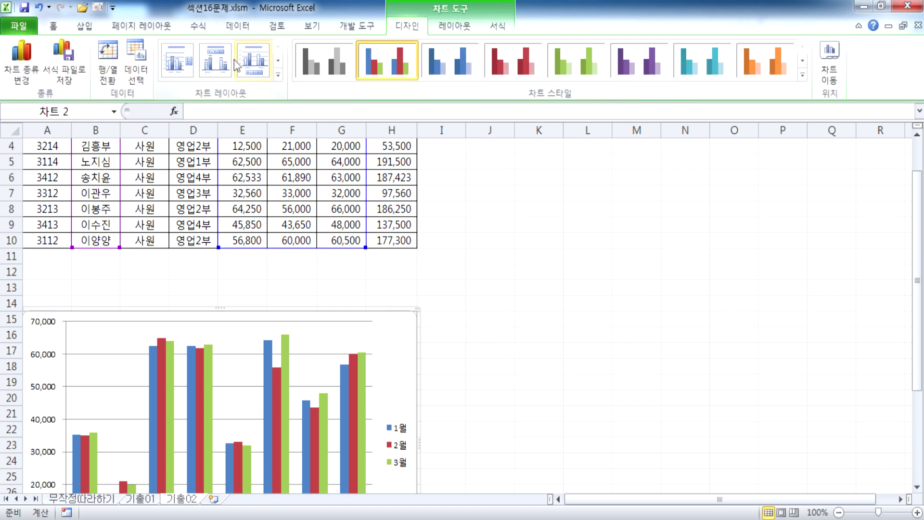
pyautogui.click(137, 75)
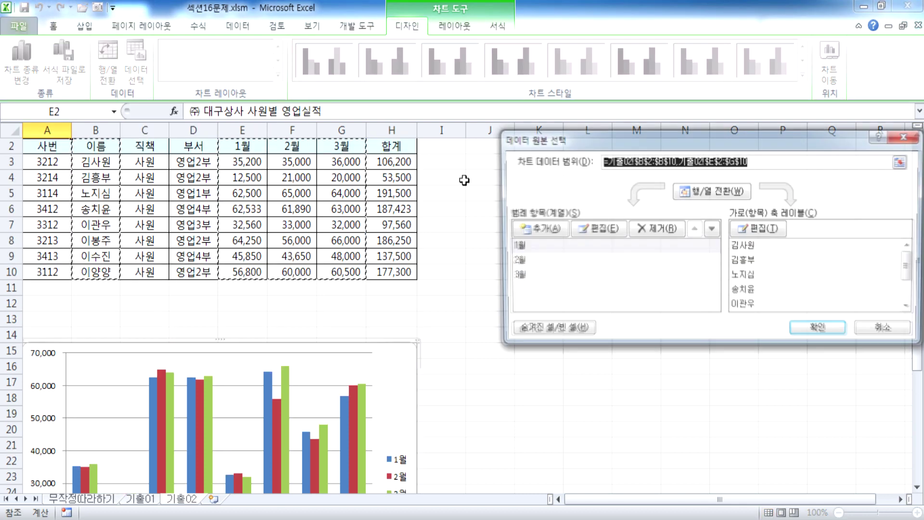
pyautogui.moveTo(540, 140); pyautogui.dragTo(513, 142)
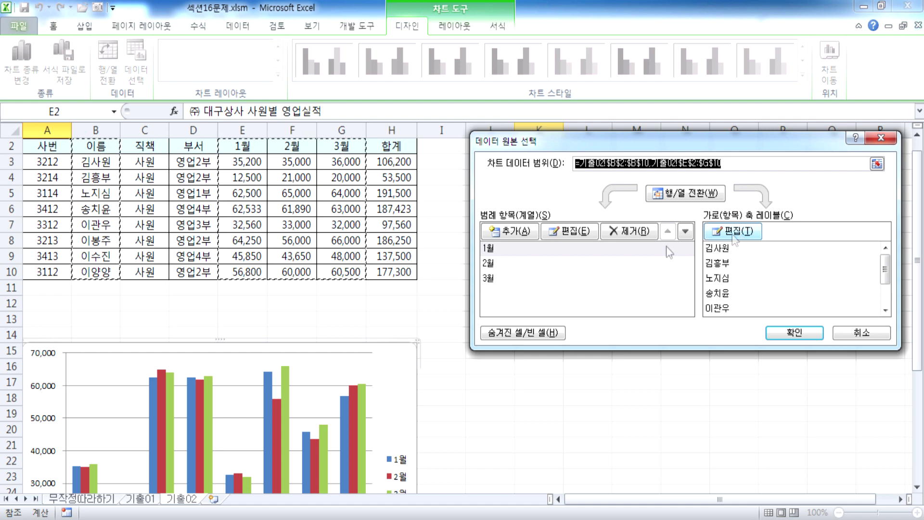
pyautogui.click(484, 288)
pyautogui.click(492, 281)
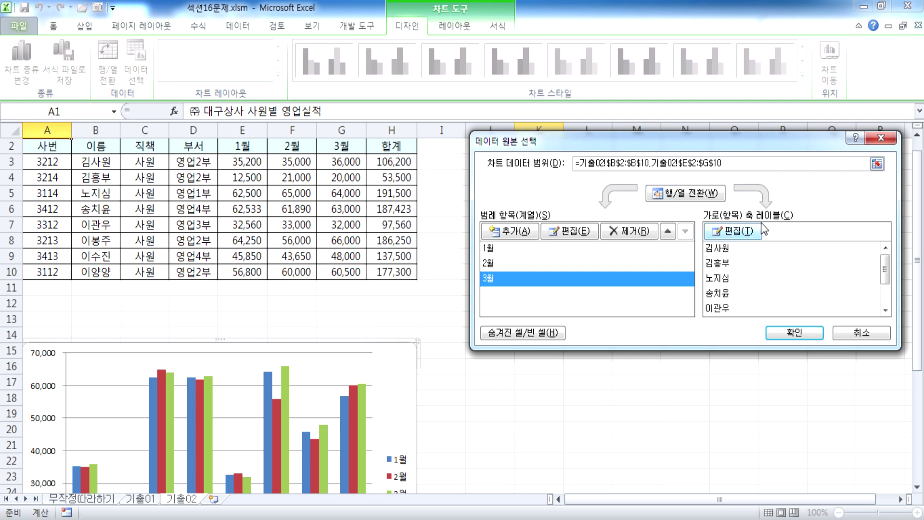
pyautogui.click(741, 231)
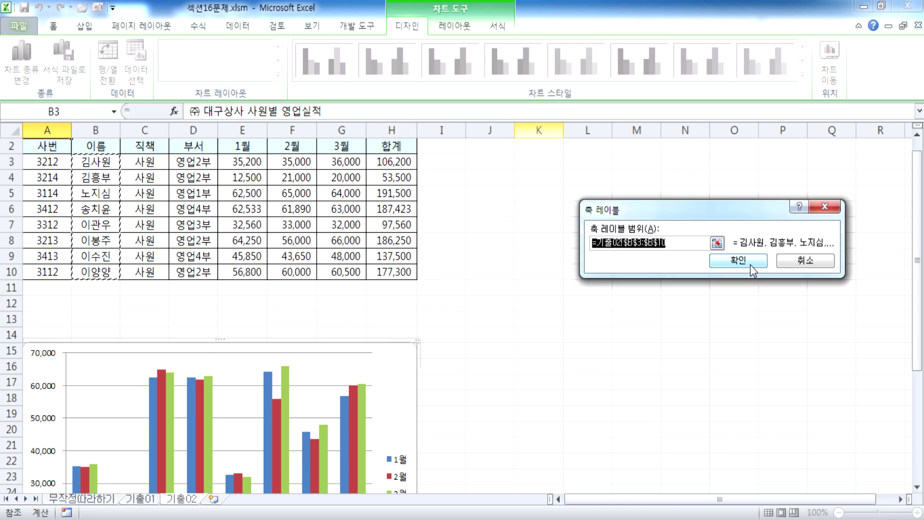
pyautogui.click(814, 264)
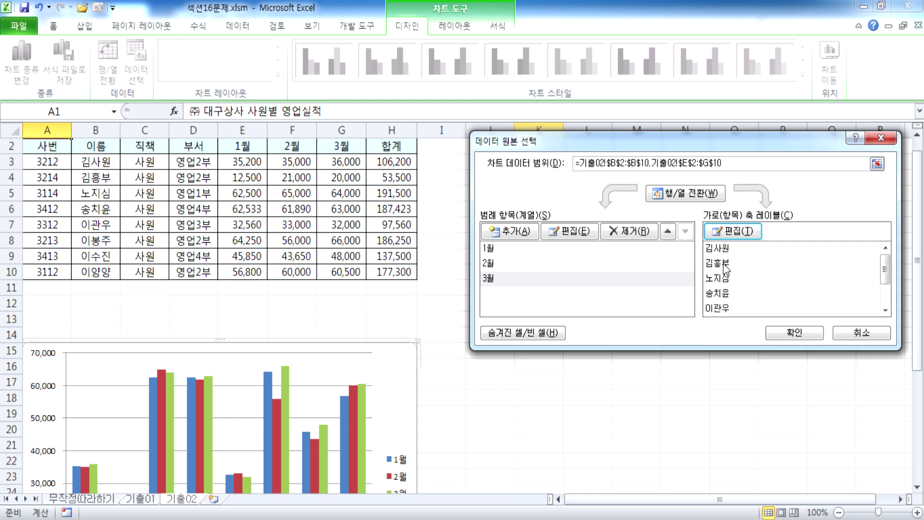
pyautogui.click(726, 265)
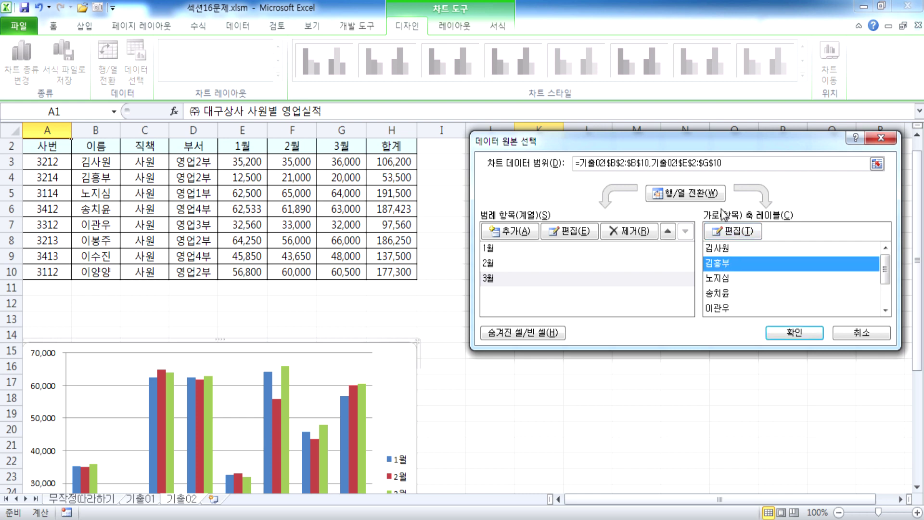
pyautogui.click(495, 248)
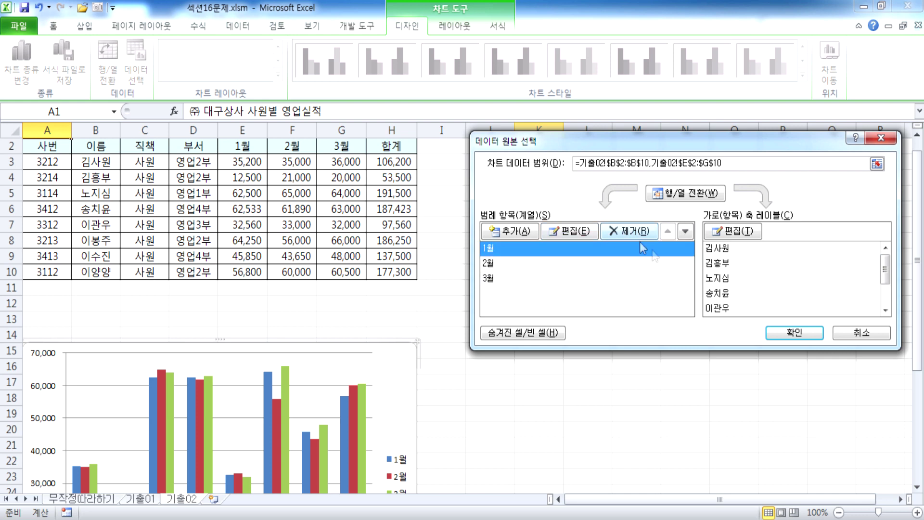
pyautogui.click(721, 267)
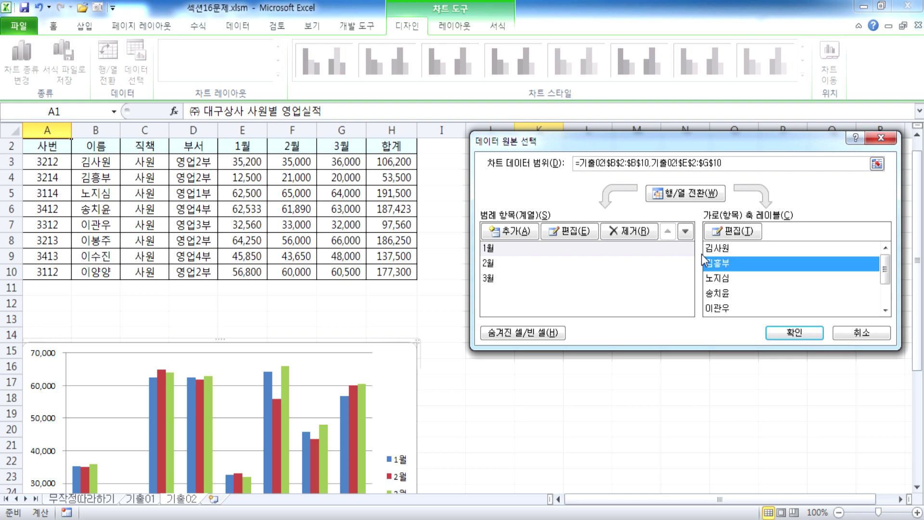
# Switch the chart's rows and columns so employees become series, and remove the 영업1부 employee's series from row 5
pyautogui.click(695, 197)
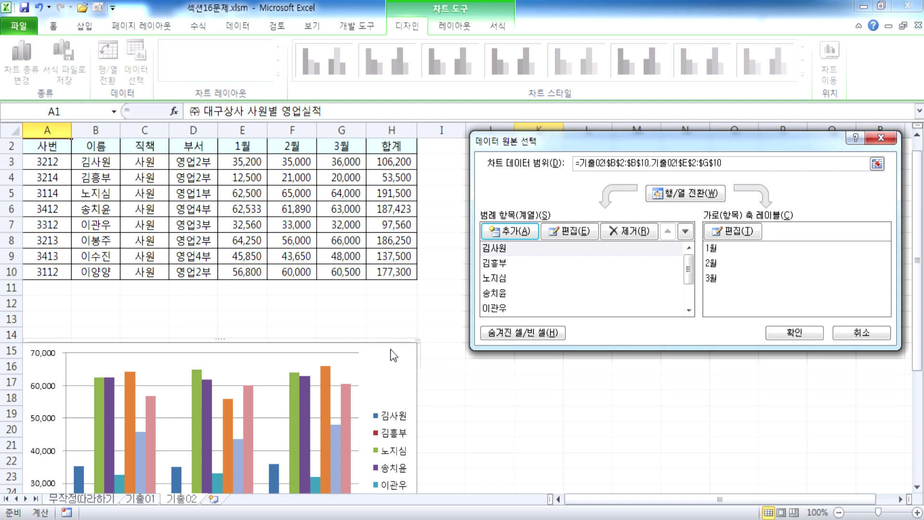
pyautogui.click(503, 248)
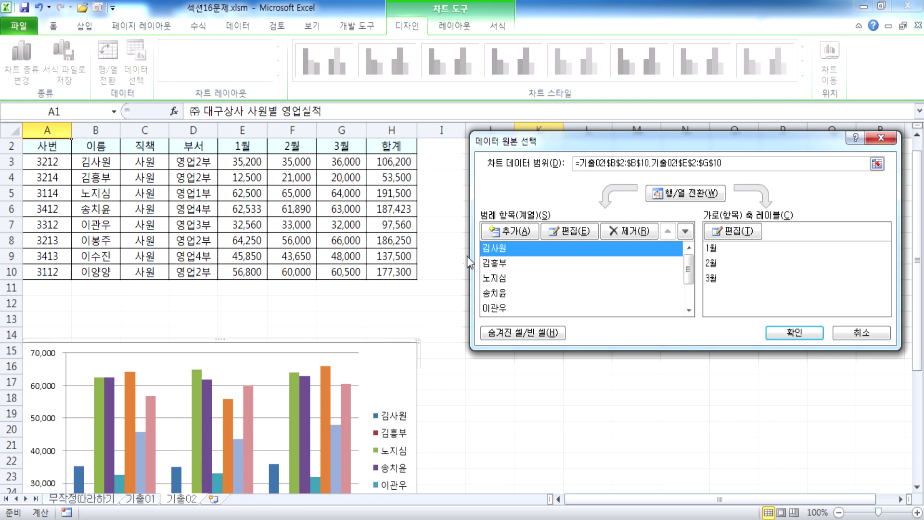
pyautogui.click(493, 264)
pyautogui.click(497, 279)
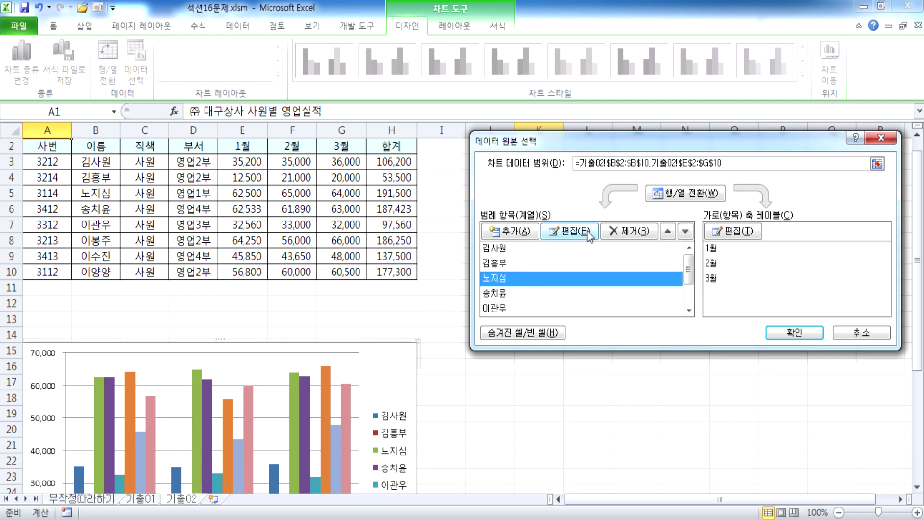
pyautogui.click(630, 230)
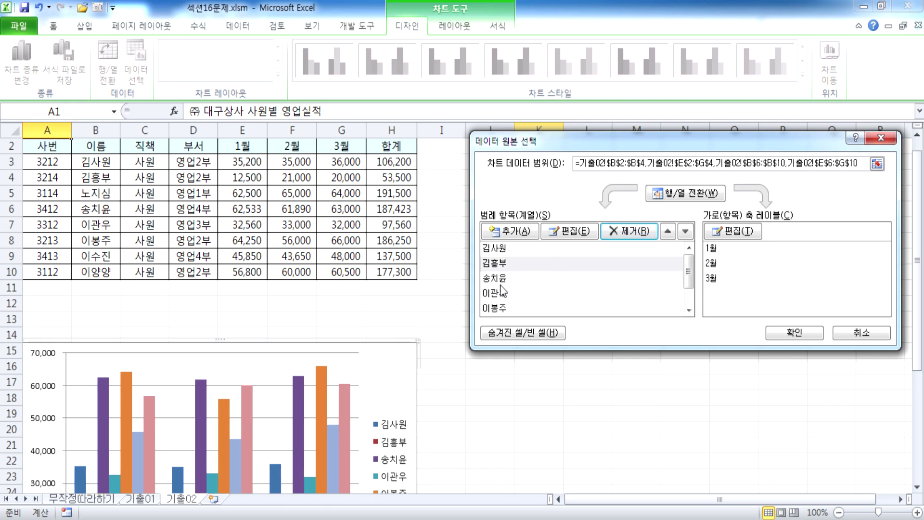
# Remove the series of the 영업3부 and 영업4부 employees in rows 6, 7 and 9 from the chart
pyautogui.click(504, 278)
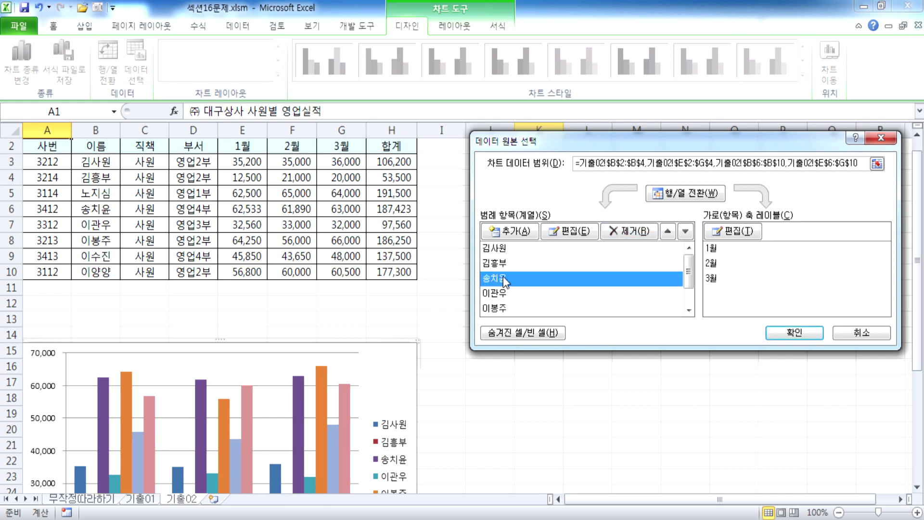
pyautogui.click(626, 232)
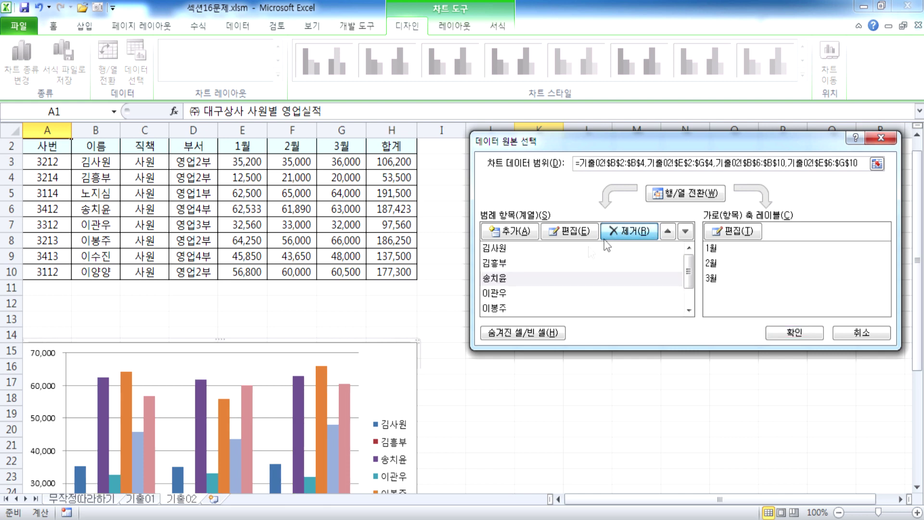
pyautogui.click(497, 282)
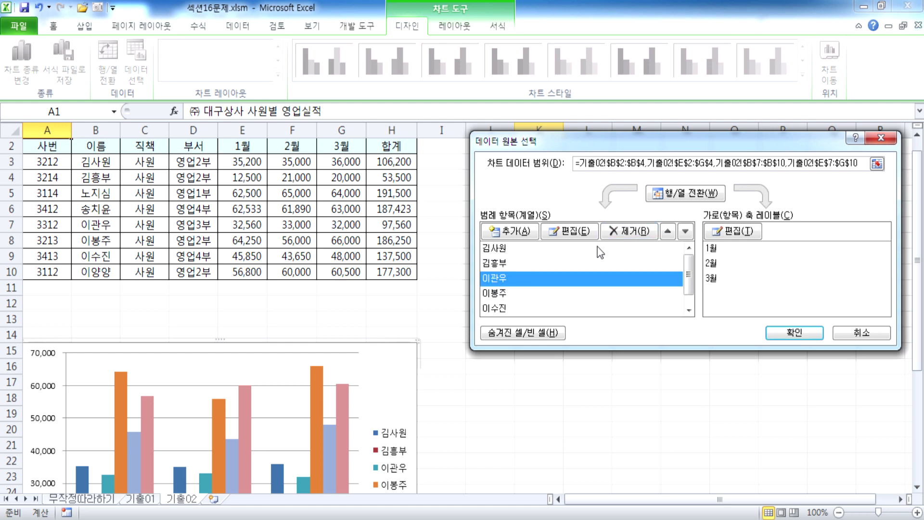
pyautogui.click(626, 232)
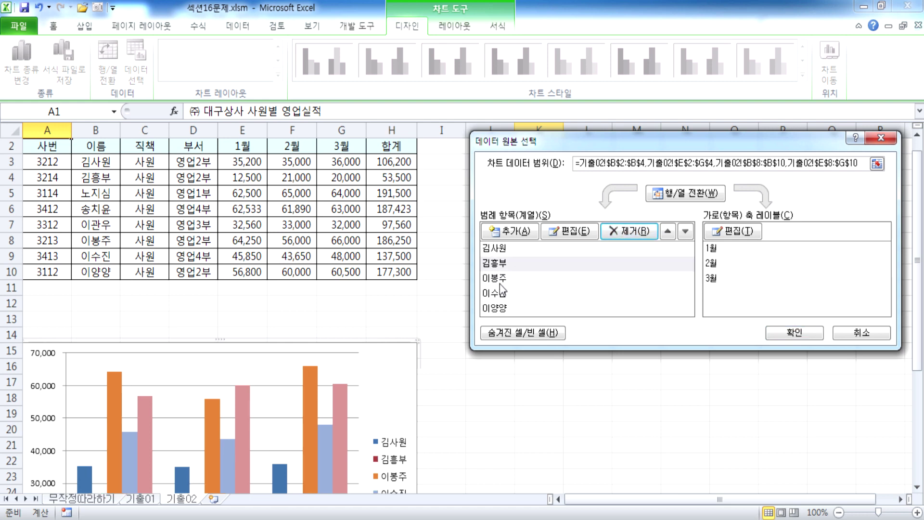
pyautogui.click(501, 280)
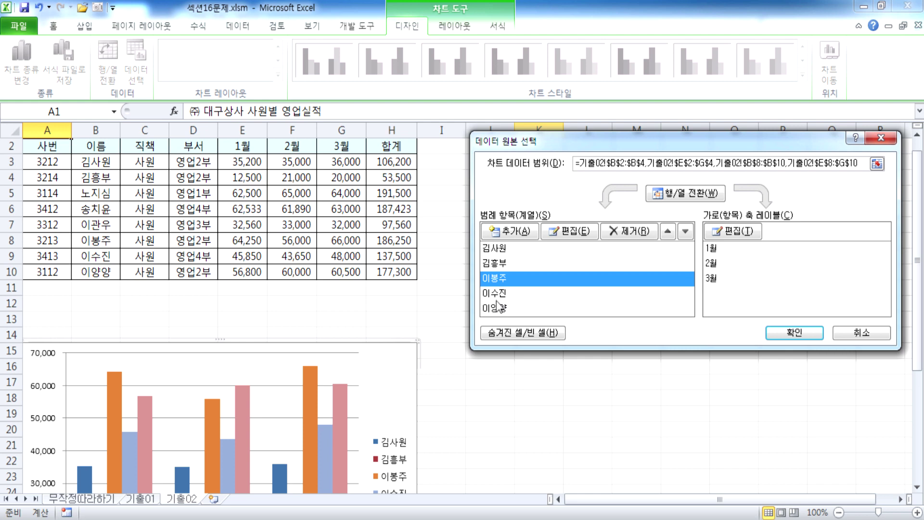
pyautogui.click(497, 295)
pyautogui.click(633, 233)
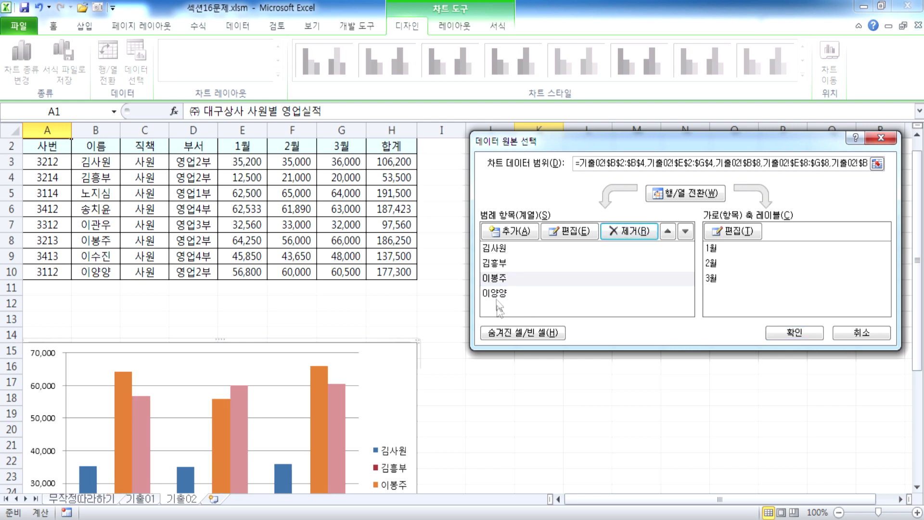
# Switch rows and columns back so the months are the series, and apply the chart's source data changes
pyautogui.click(683, 197)
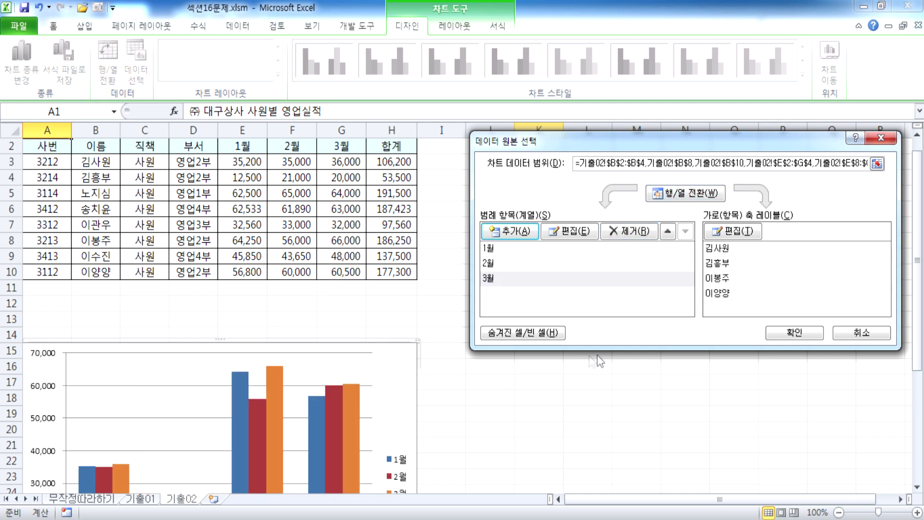
pyautogui.click(795, 332)
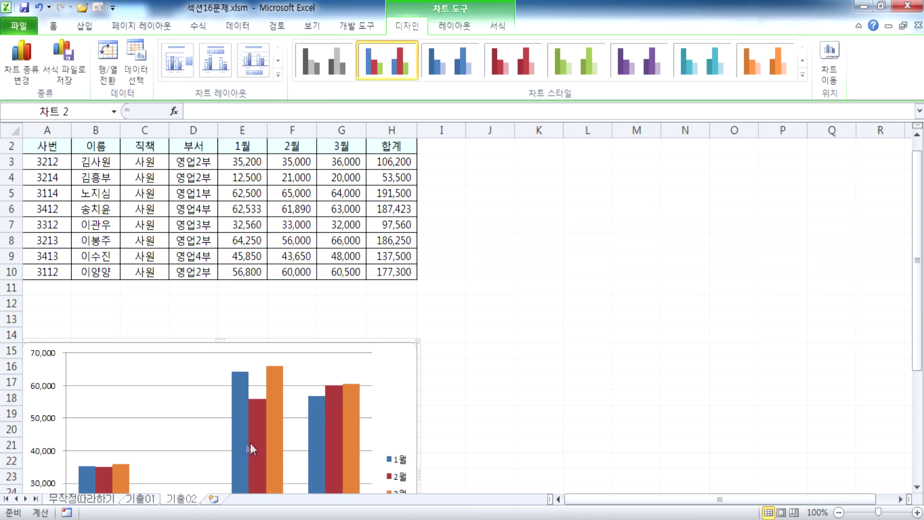
pyautogui.scroll(-3, 245, 443)
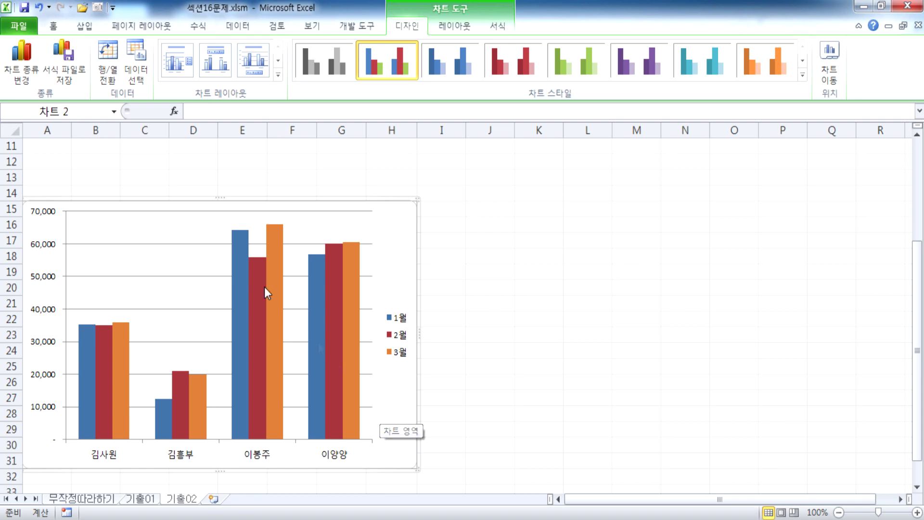
# Undo the last source data change of the column chart on the 기출02 sheet and select the chart again
pyautogui.click(36, 10)
pyautogui.scroll(2, 409, 373)
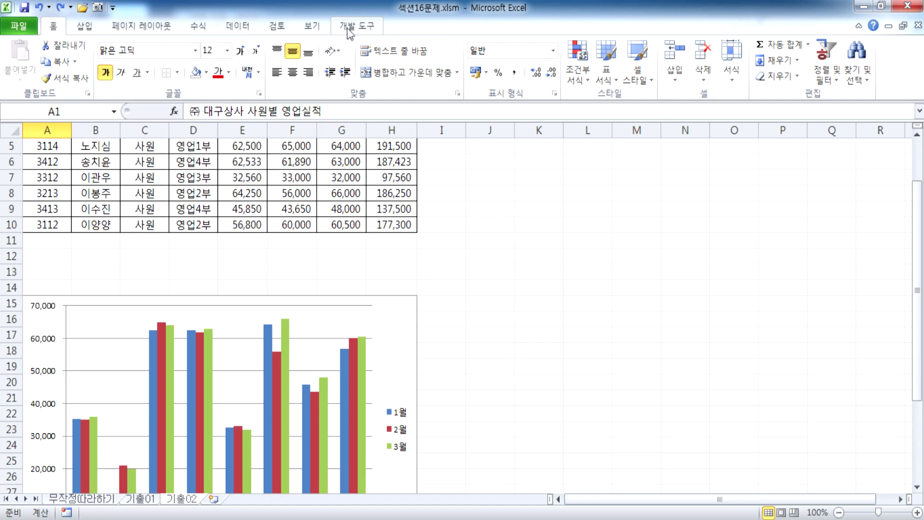
pyautogui.click(386, 329)
pyautogui.click(407, 25)
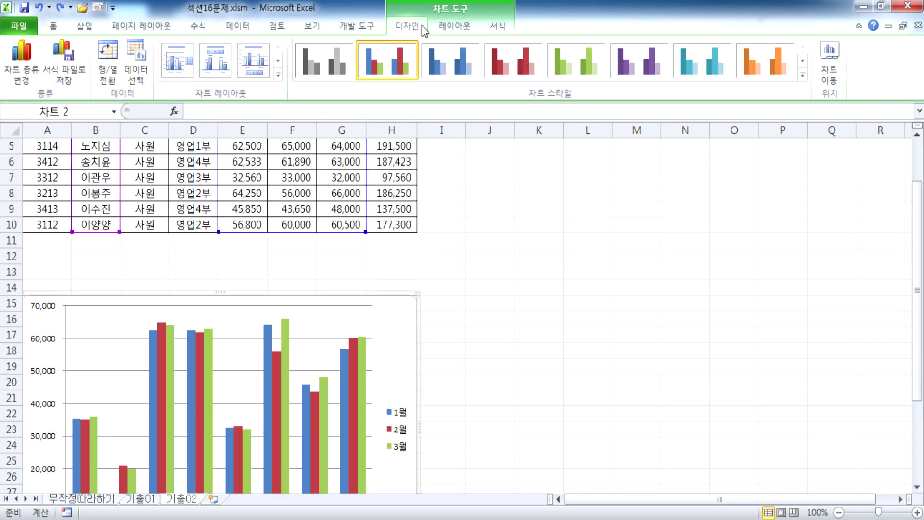
# Start redefining the chart's data range with the name cells B2:B4, B8 and B10 of the 영업2부 employees
pyautogui.click(138, 69)
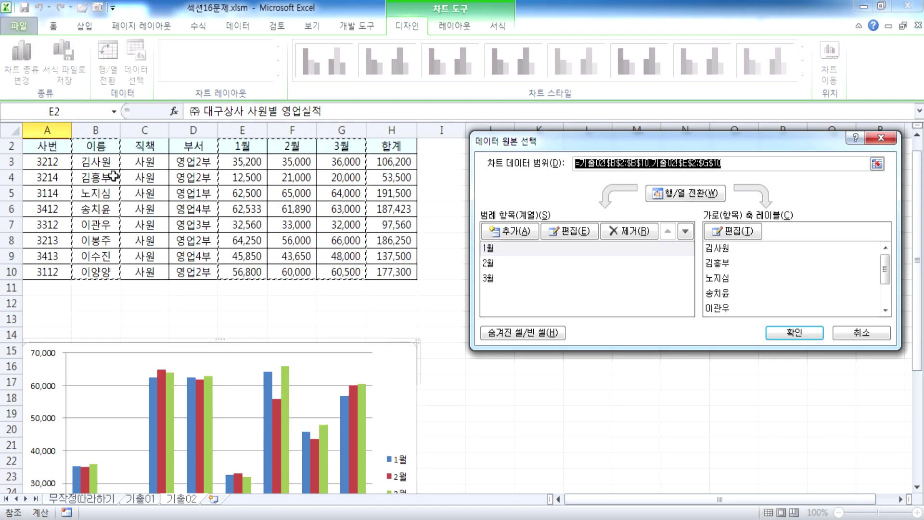
pyautogui.scroll(1, 102, 149)
pyautogui.moveTo(100, 162); pyautogui.dragTo(100, 186)
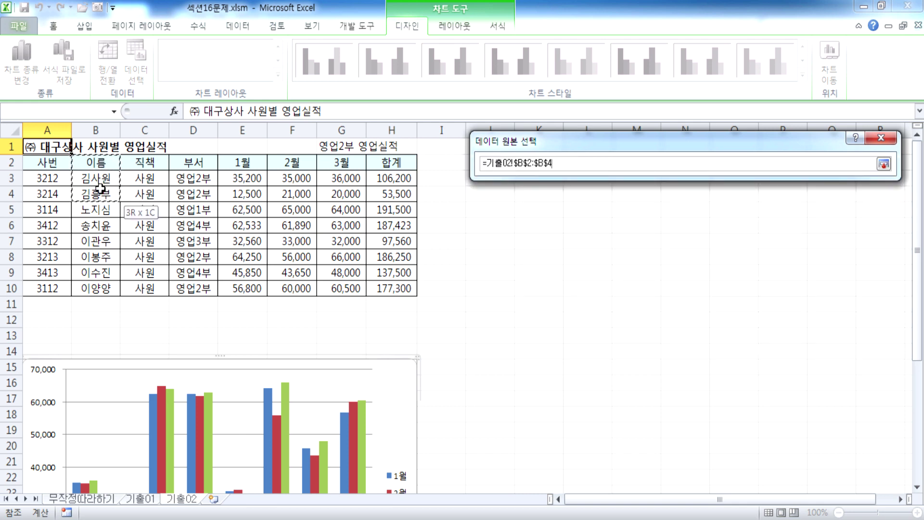
pyautogui.moveTo(100, 187); pyautogui.dragTo(100, 187)
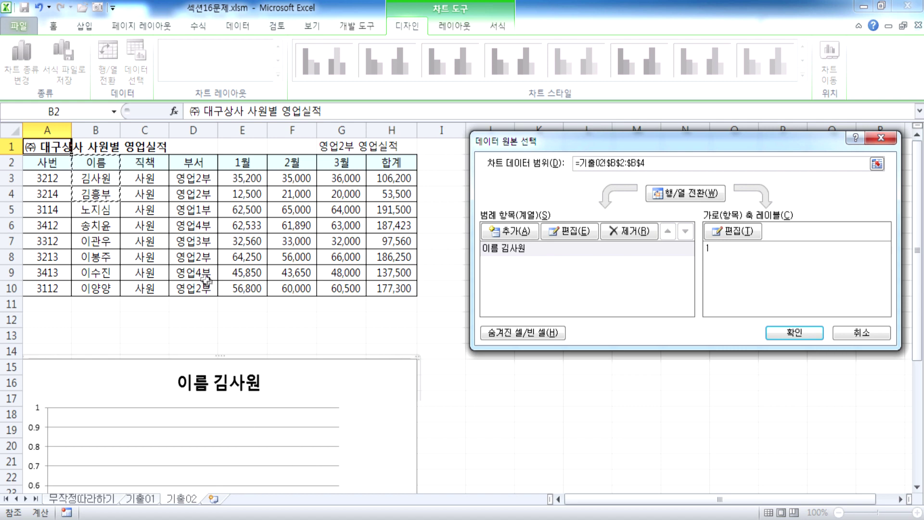
pyautogui.keyDown('ctrl'); pyautogui.click(94, 257); pyautogui.keyUp('ctrl')
pyautogui.keyDown('ctrl'); pyautogui.click(100, 288); pyautogui.keyUp('ctrl')
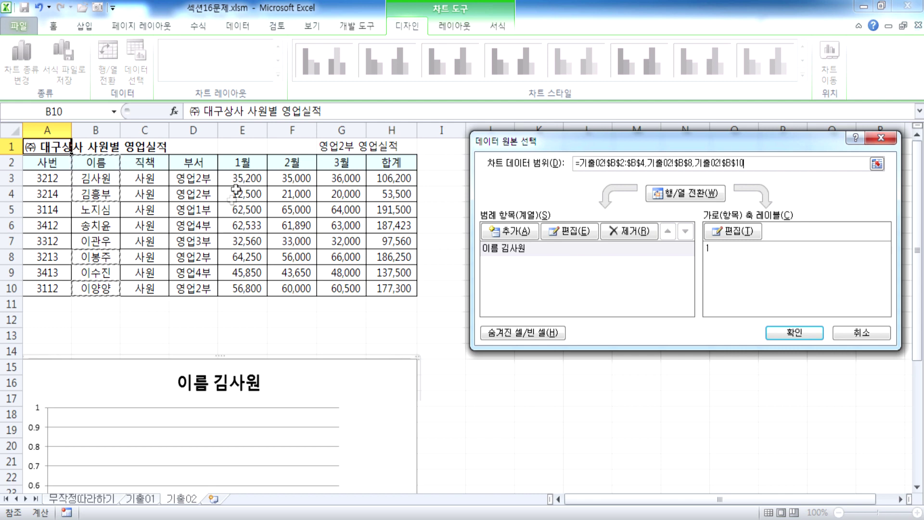
# Add the monthly sales cells E2:G4, E8:G8 and E10:G10 to the chart's data range, and discard the source data change
pyautogui.moveTo(243, 162); pyautogui.dragTo(347, 197)
pyautogui.moveTo(236, 256); pyautogui.dragTo(336, 250)
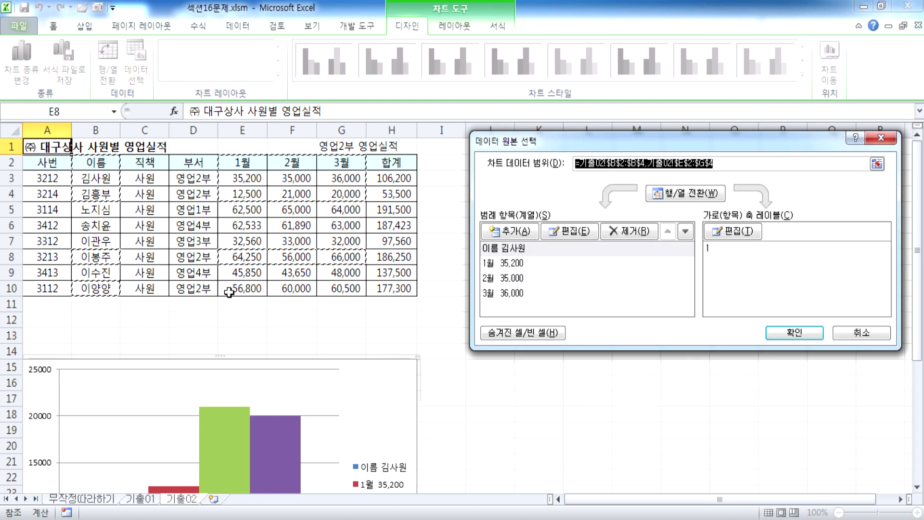
pyautogui.moveTo(244, 288); pyautogui.dragTo(338, 285)
pyautogui.scroll(-4, 357, 385)
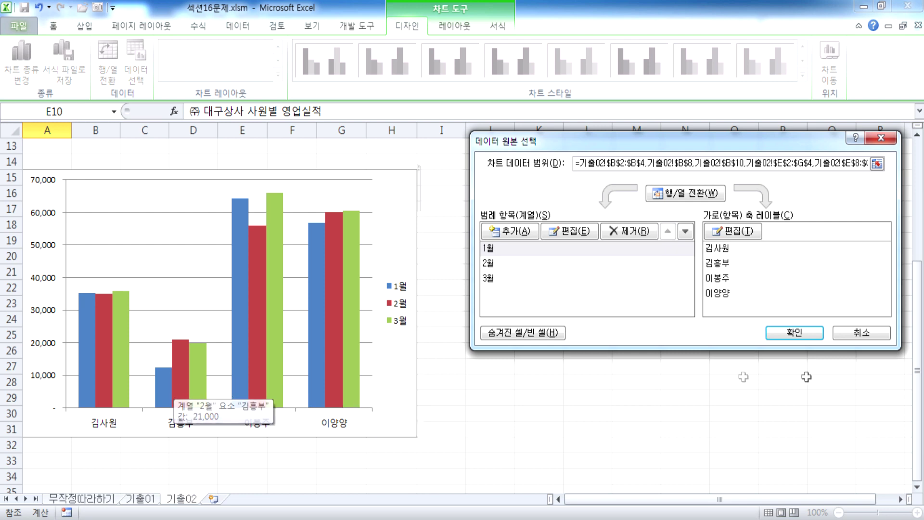
pyautogui.click(864, 338)
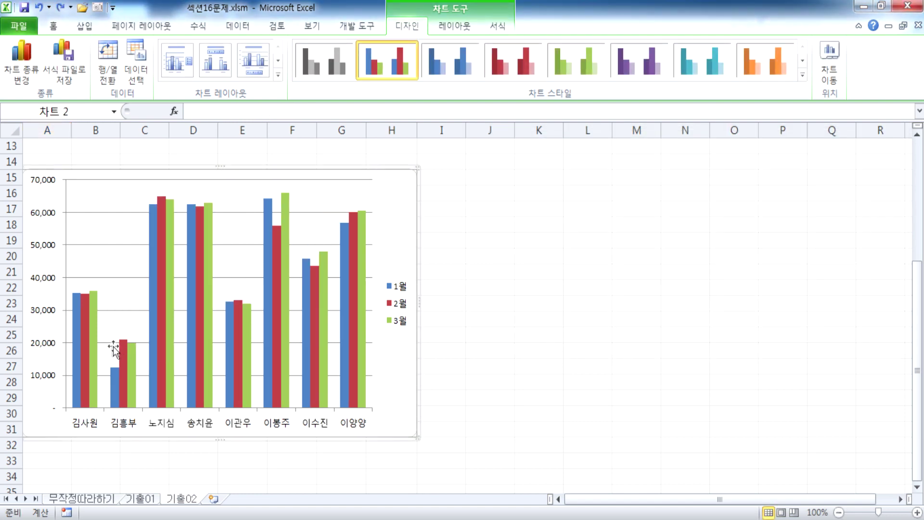
# Redefine the chart's data range as B2:B4, B8, B10, E2:G4, E8:G8 and E10:G10, and close the source data settings
pyautogui.click(143, 72)
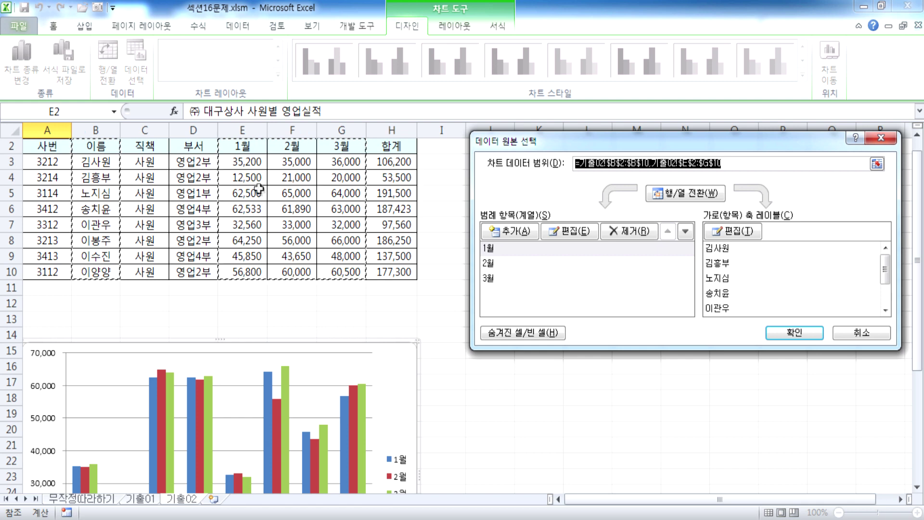
pyautogui.moveTo(99, 146); pyautogui.dragTo(93, 180)
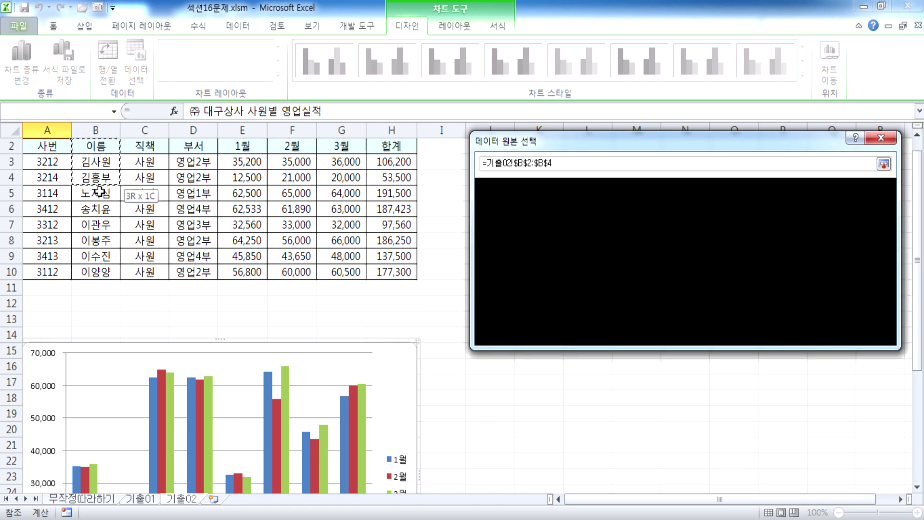
pyautogui.keyDown('ctrl'); pyautogui.click(96, 240); pyautogui.keyUp('ctrl')
pyautogui.keyDown('ctrl'); pyautogui.click(94, 272); pyautogui.keyUp('ctrl')
pyautogui.moveTo(231, 150); pyautogui.dragTo(351, 178)
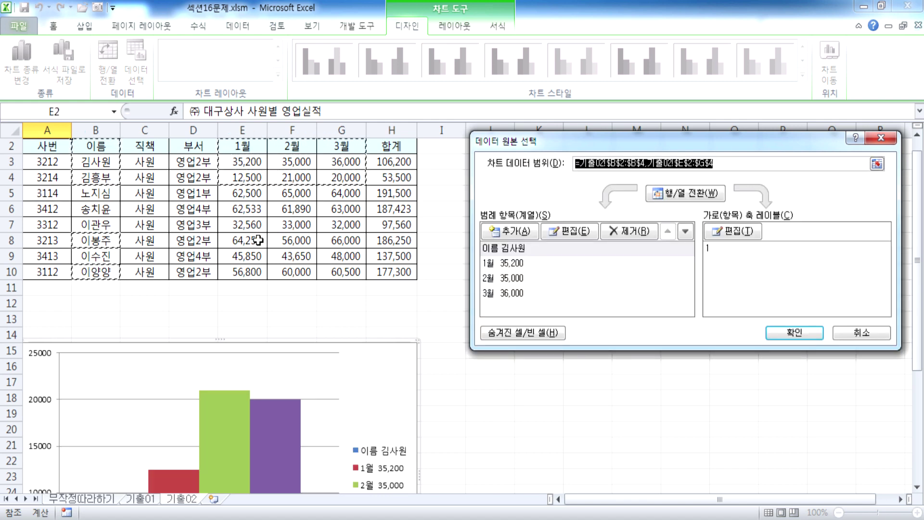
pyautogui.moveTo(258, 237); pyautogui.dragTo(335, 237)
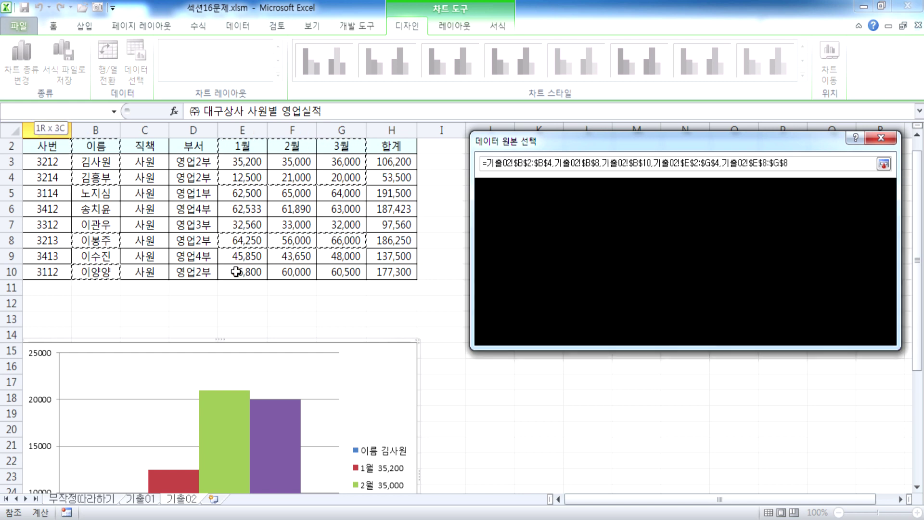
pyautogui.moveTo(243, 271); pyautogui.dragTo(328, 274)
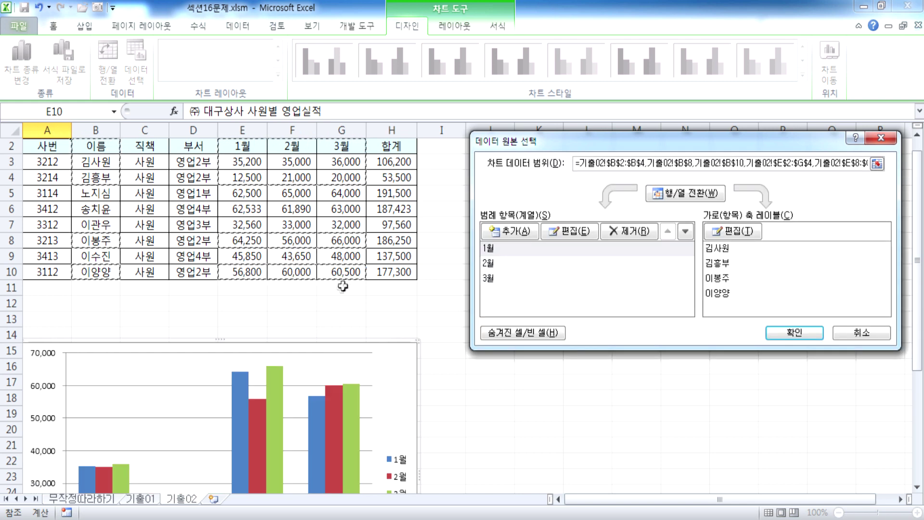
pyautogui.scroll(-4, 327, 359)
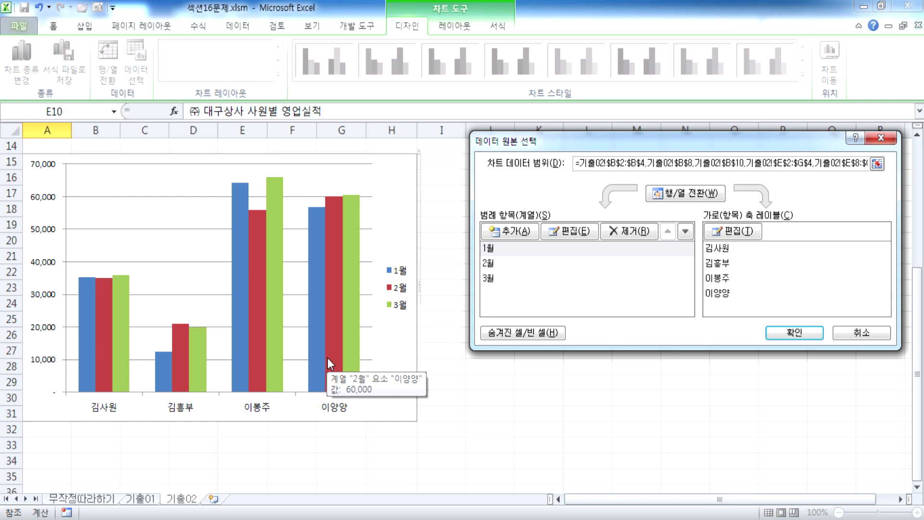
pyautogui.press('Return')
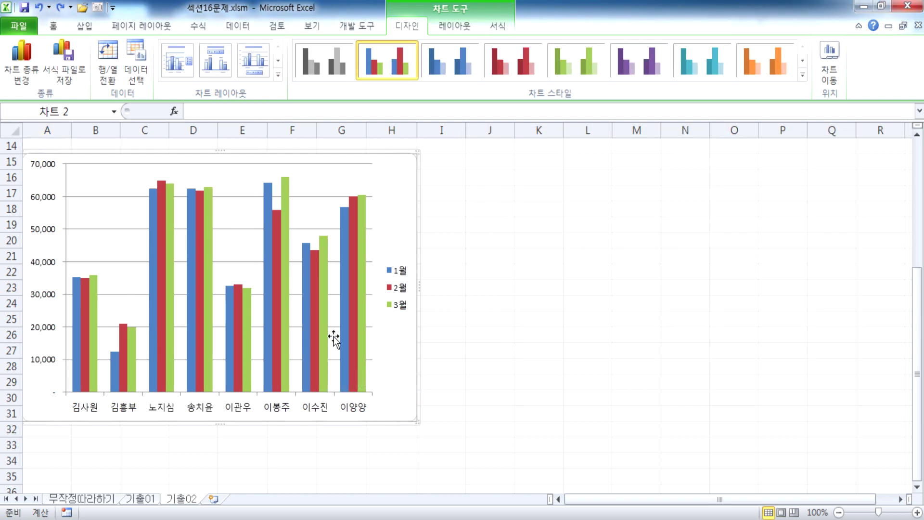
pyautogui.click(136, 61)
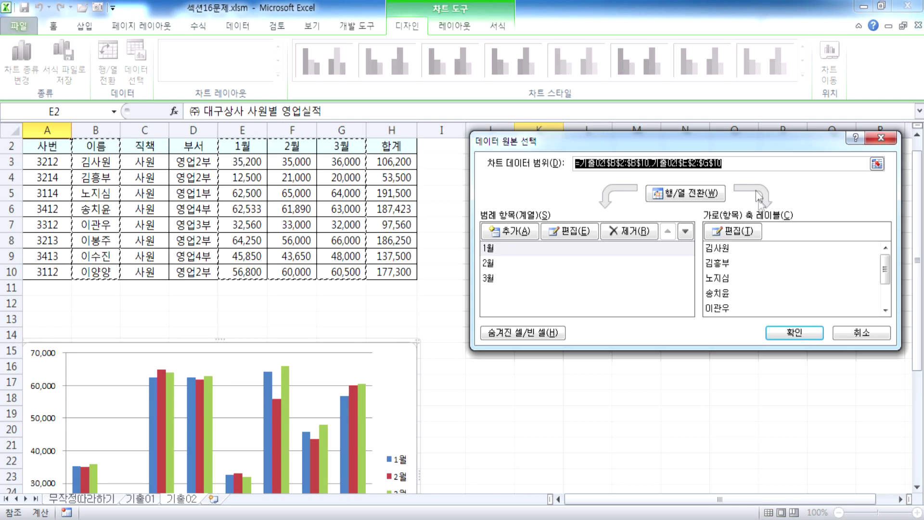
pyautogui.click(700, 192)
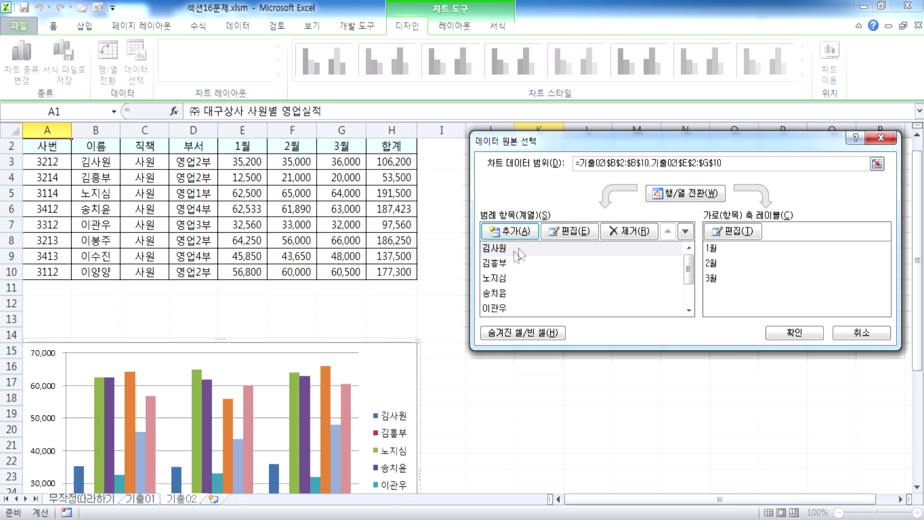
pyautogui.click(496, 264)
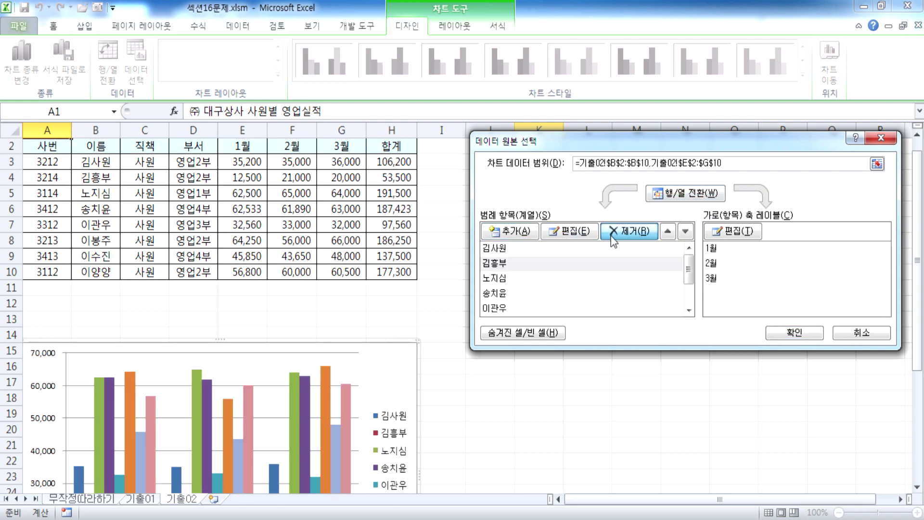
pyautogui.click(621, 232)
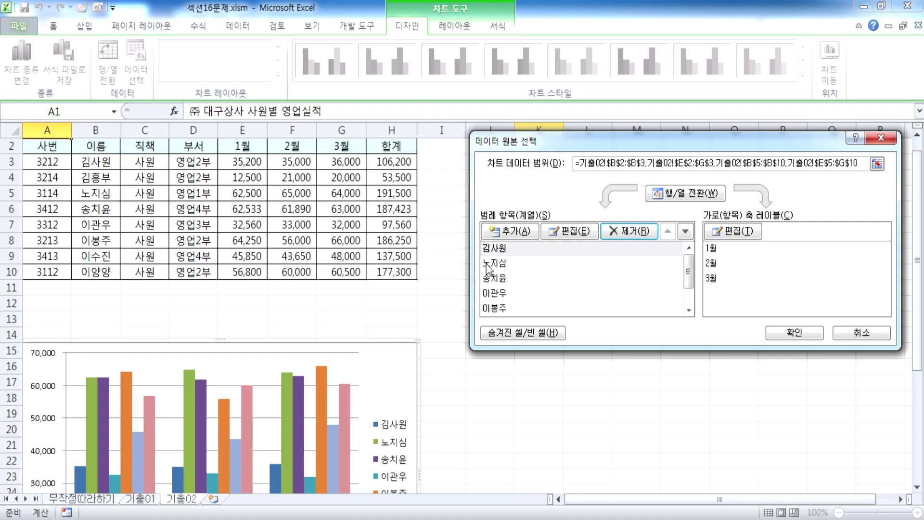
pyautogui.click(852, 332)
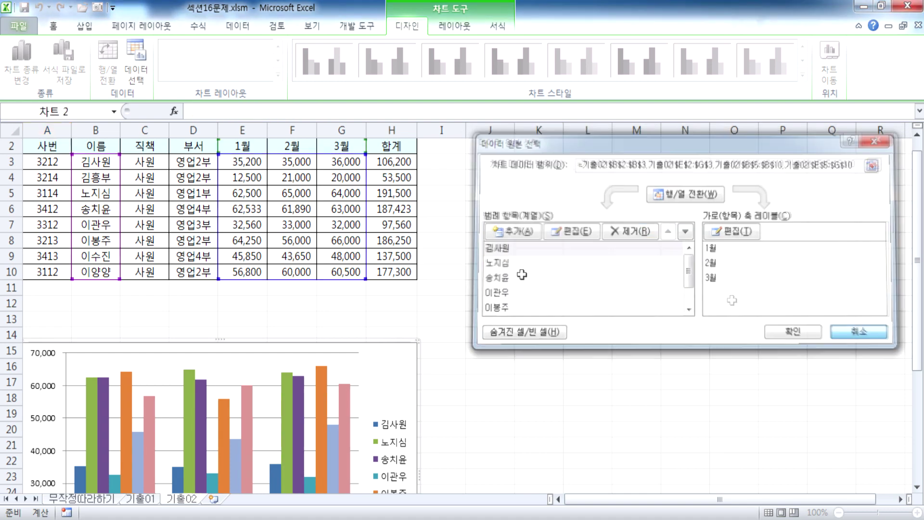
# Swap rows and columns in the chart's source data and remove the series of the 영업1부 employee in row 5
pyautogui.click(136, 60)
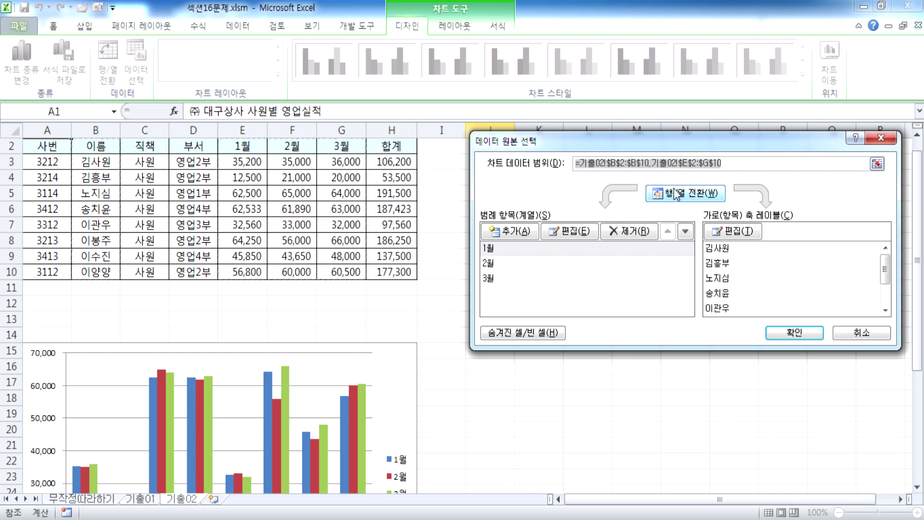
pyautogui.click(685, 193)
pyautogui.click(493, 282)
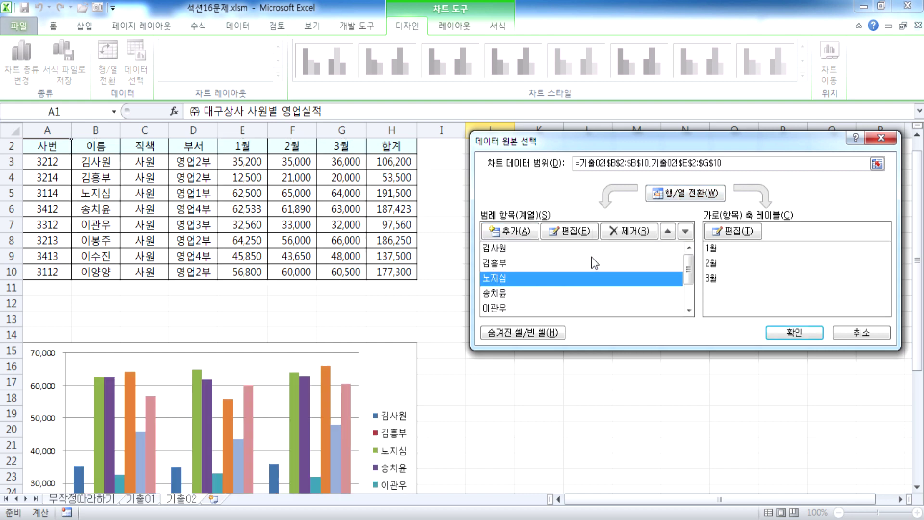
pyautogui.click(626, 230)
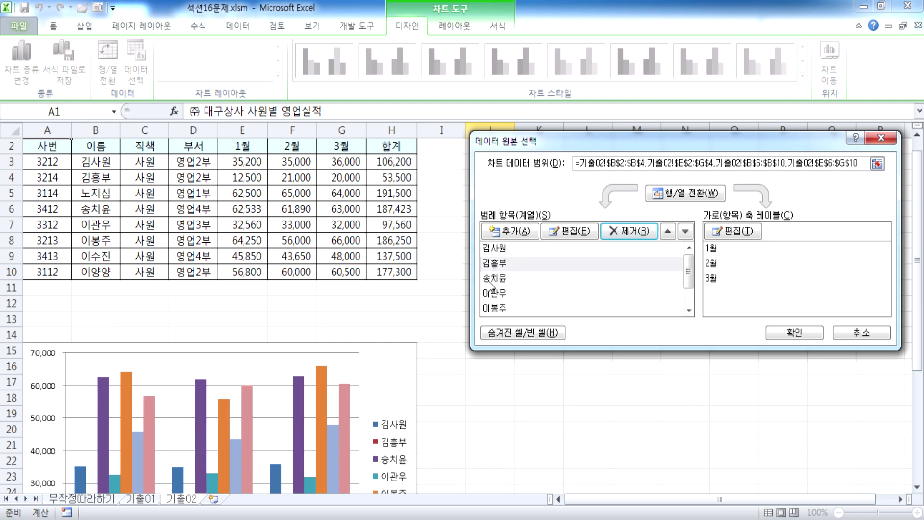
# Remove the series of the 영업4부 and 영업3부 employees in rows 6, 7 and 9 from the chart
pyautogui.click(558, 279)
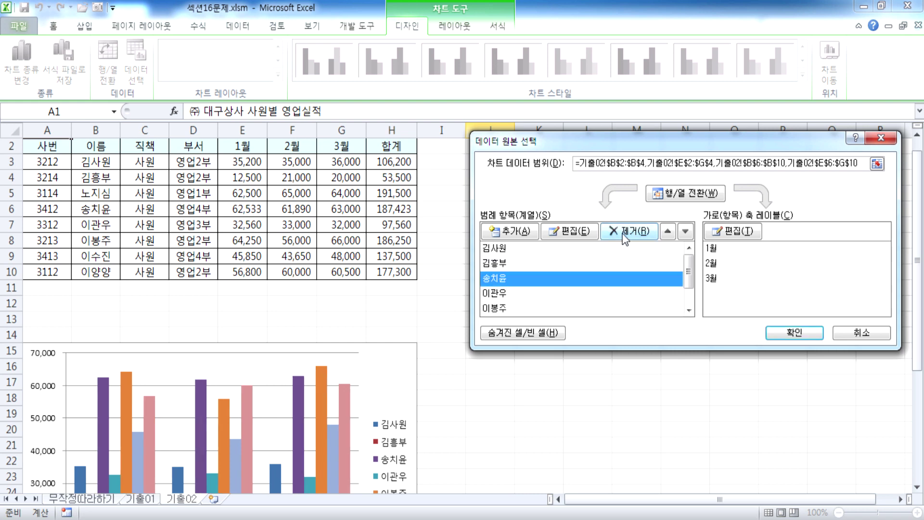
pyautogui.click(626, 233)
pyautogui.click(570, 278)
pyautogui.click(628, 231)
pyautogui.click(501, 293)
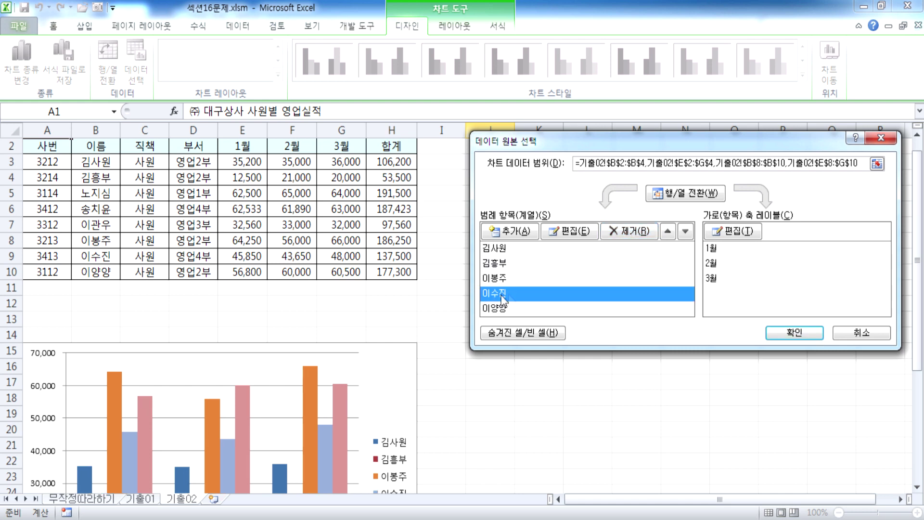
pyautogui.click(625, 229)
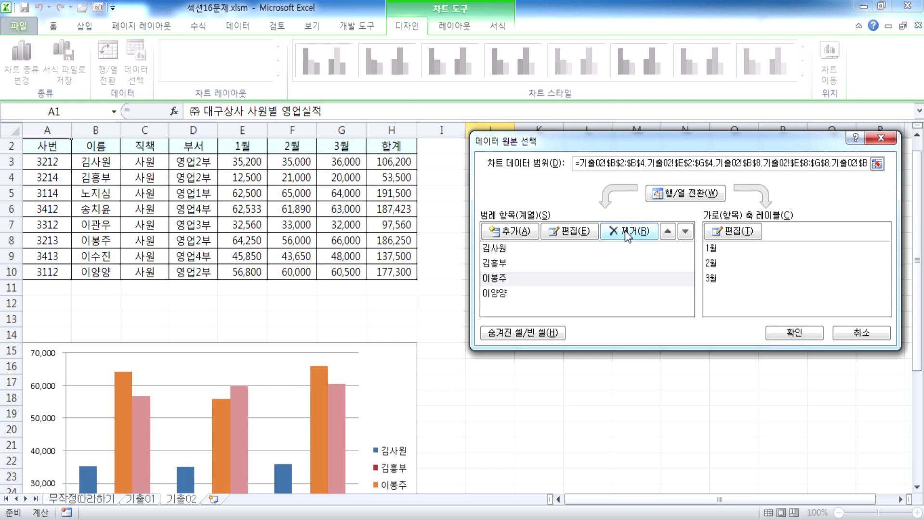
# Swap rows and columns back so the months form the series, and apply the source data settings
pyautogui.click(684, 193)
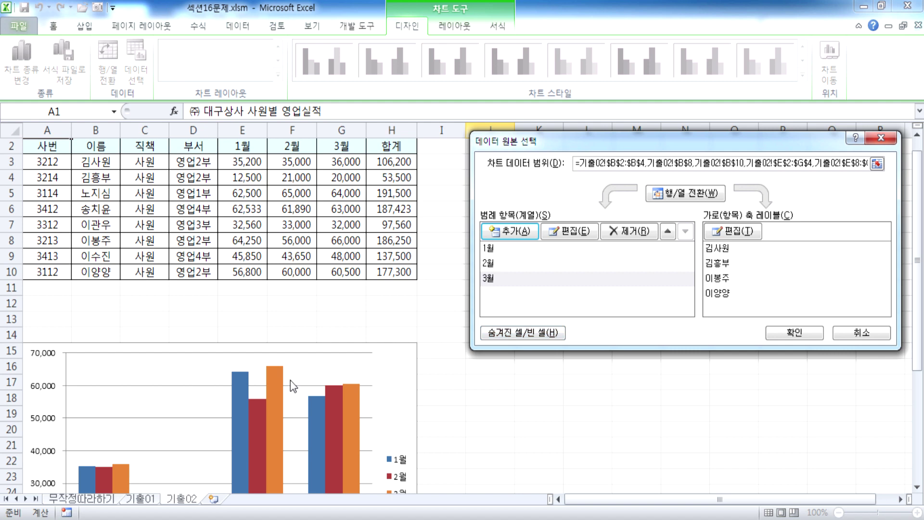
pyautogui.click(794, 332)
pyautogui.scroll(-6, 281, 390)
pyautogui.scroll(2, 203, 289)
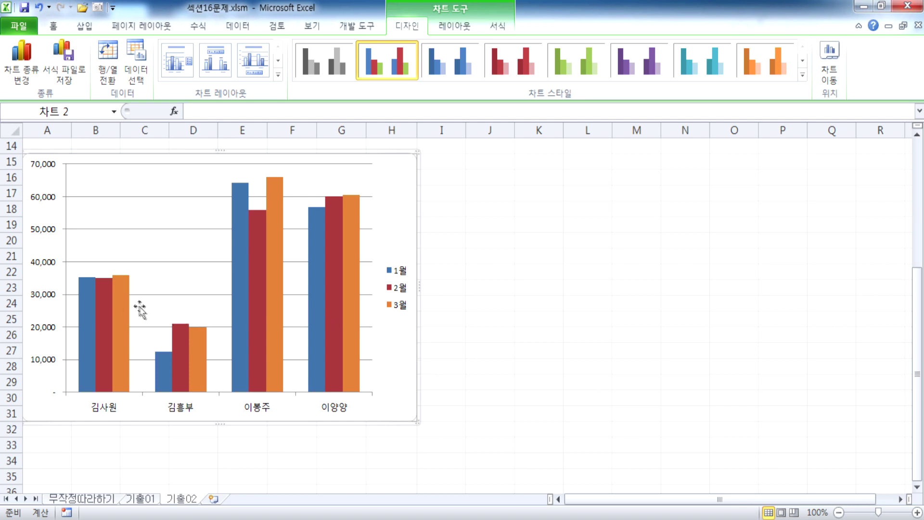
# Fill the columns of the 2월 series with red
pyautogui.click(100, 302)
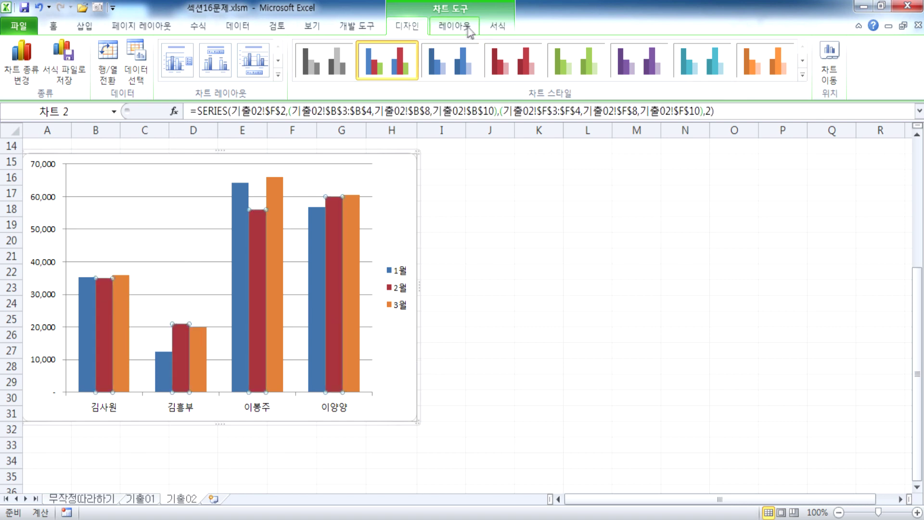
pyautogui.click(495, 26)
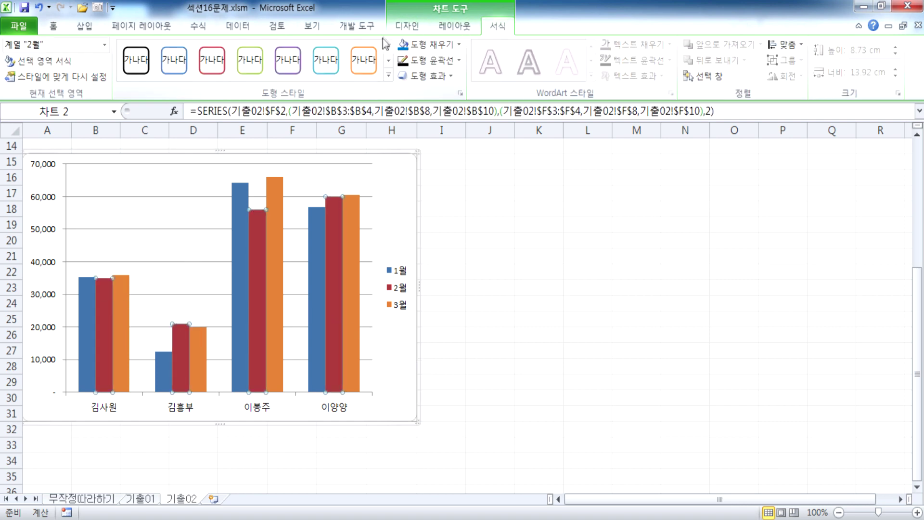
pyautogui.click(459, 44)
pyautogui.click(418, 157)
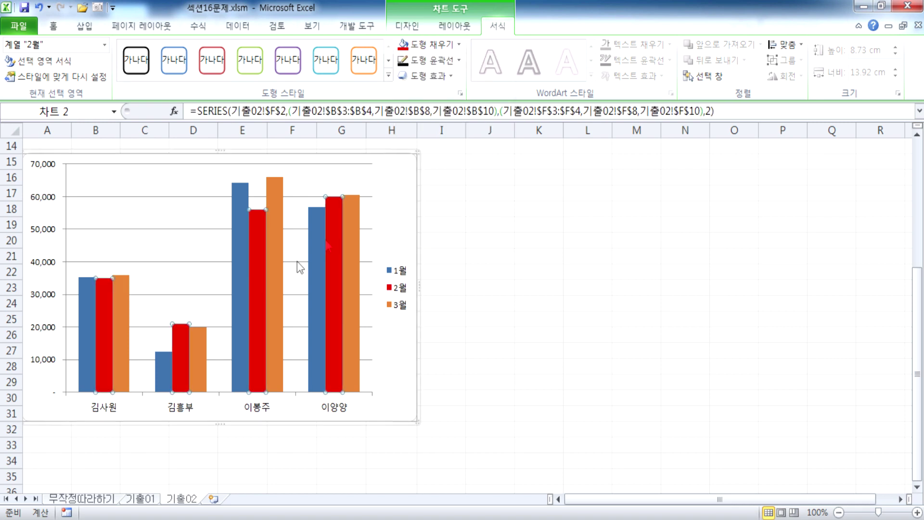
# Fill the columns of the 3월 series with green
pyautogui.click(128, 326)
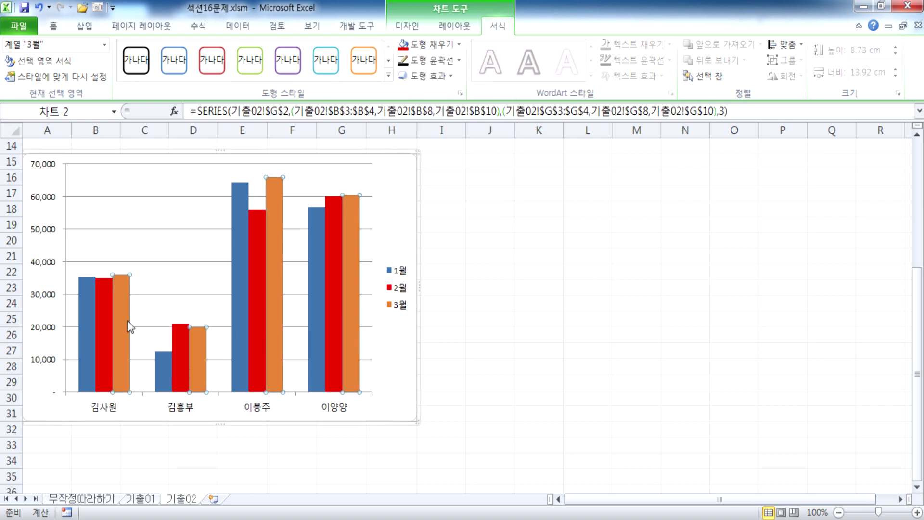
pyautogui.click(456, 45)
pyautogui.click(458, 169)
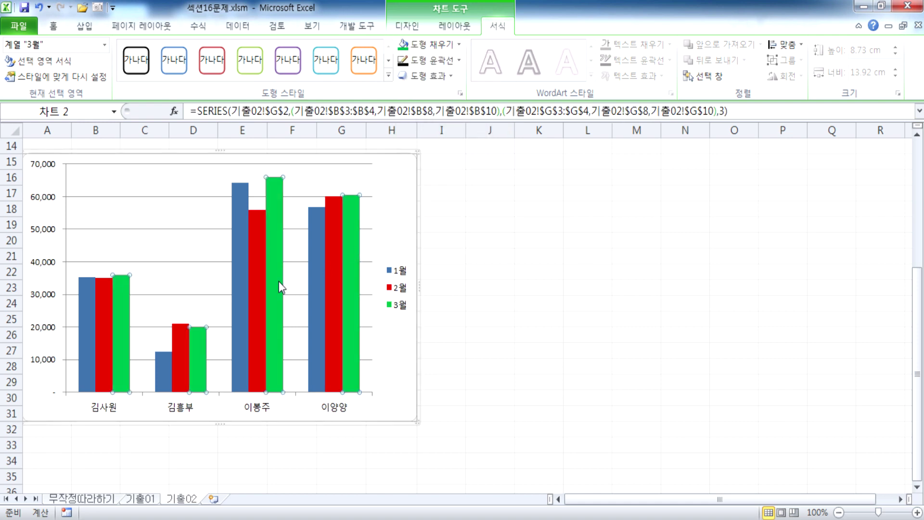
pyautogui.moveTo(244, 274)
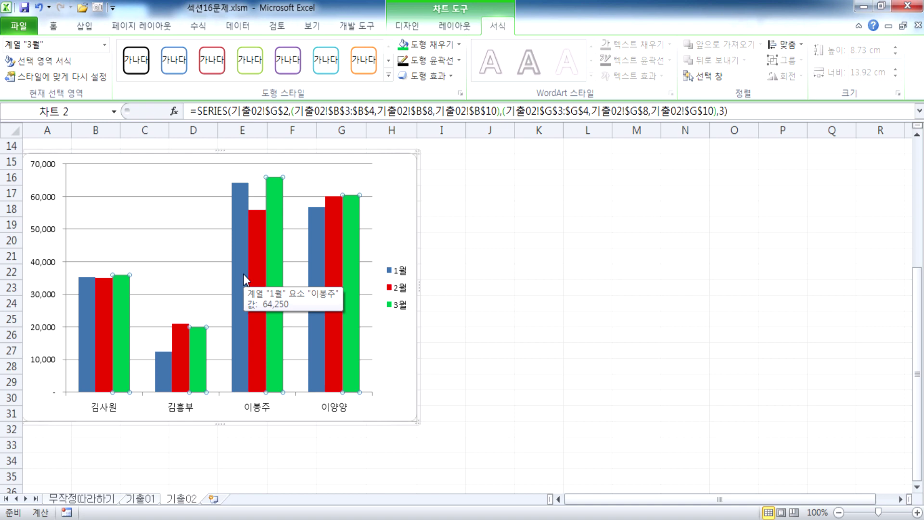
# Undo the colour fills of the 3월 and 2월 series and select the chart area
pyautogui.hotkey('ctrl', 'z')
pyautogui.hotkey('ctrl', 'z')
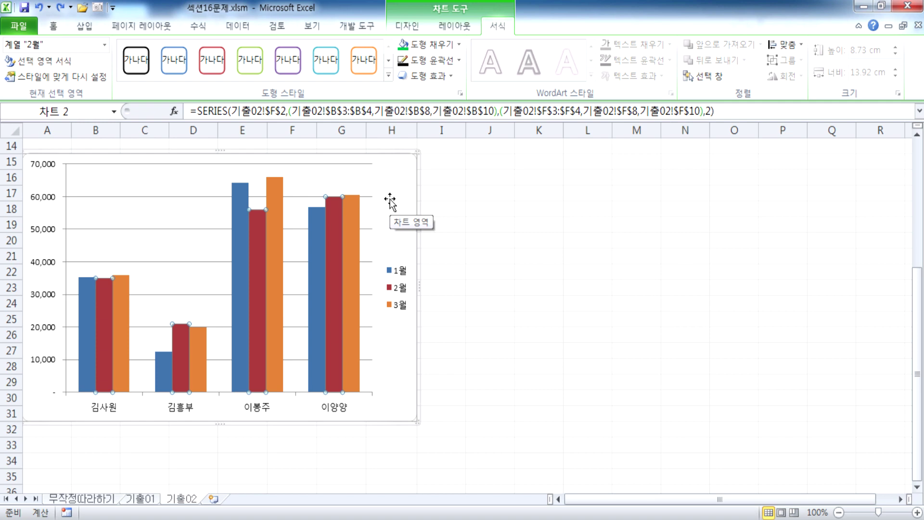
pyautogui.click(402, 190)
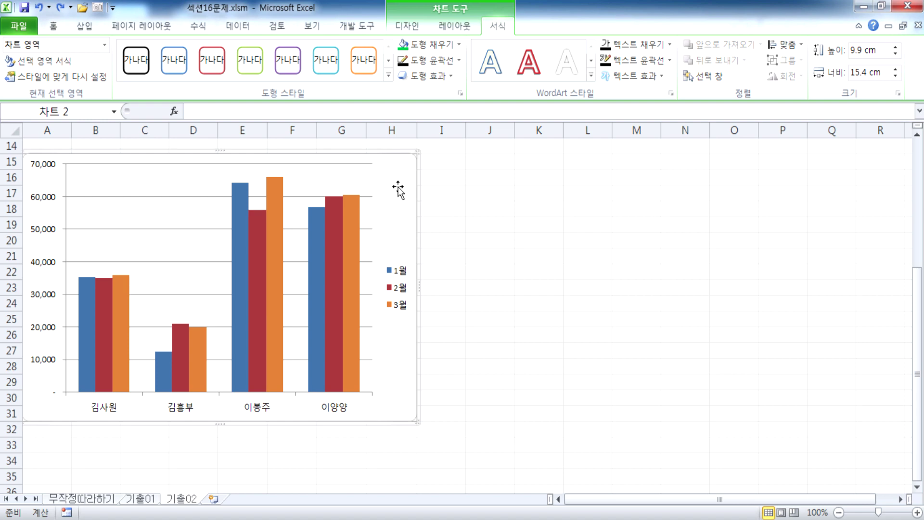
# Add a chart title above the plot of the 기출02 chart
pyautogui.scroll(2, 398, 190)
pyautogui.click(444, 30)
pyautogui.click(221, 67)
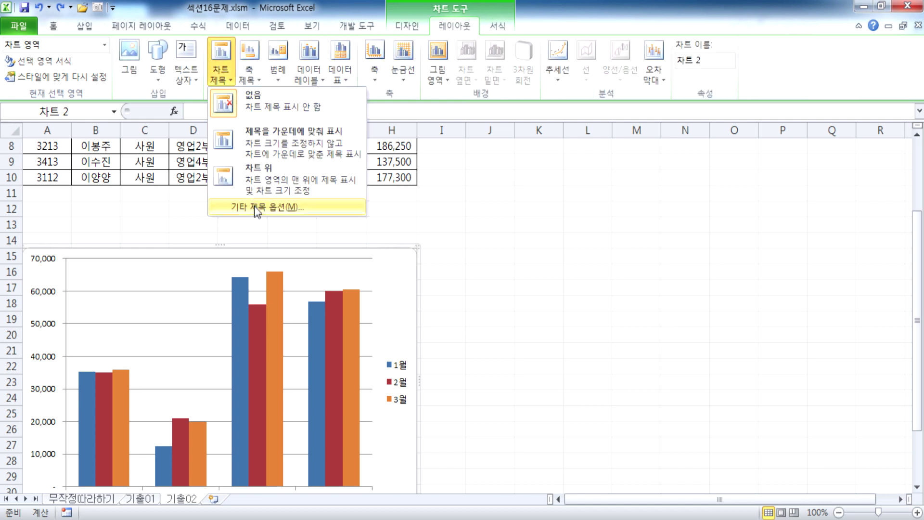
pyautogui.click(257, 179)
# Try to start a reference to cell G1 with = directly in the chart title, and undo the entry
pyautogui.scroll(2, 378, 275)
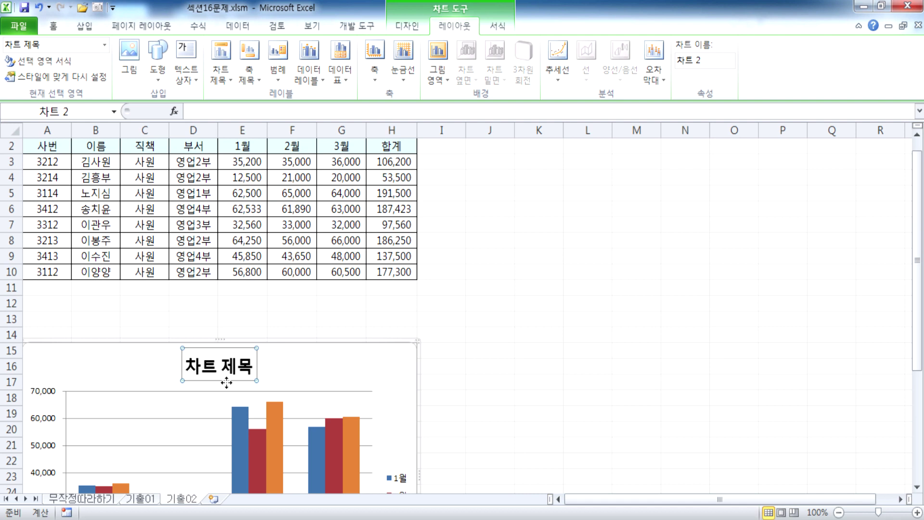
pyautogui.scroll(1, 245, 284)
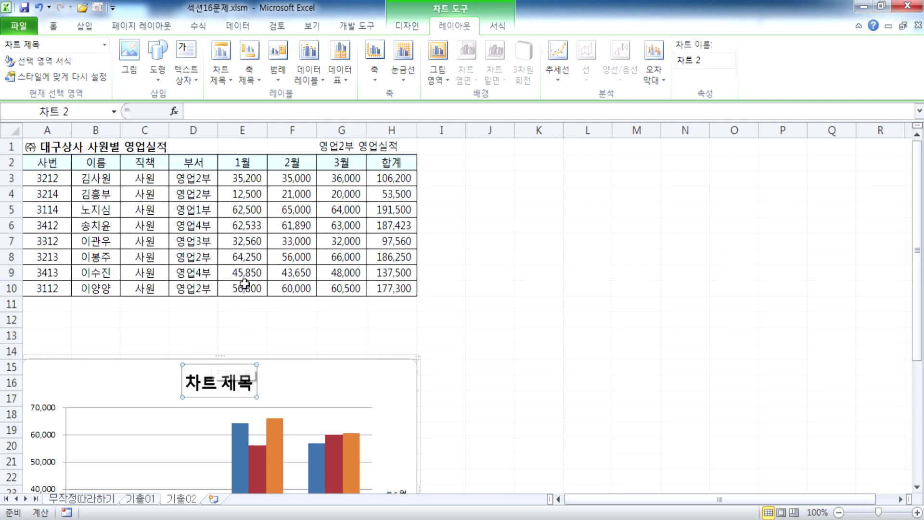
pyautogui.click(334, 147)
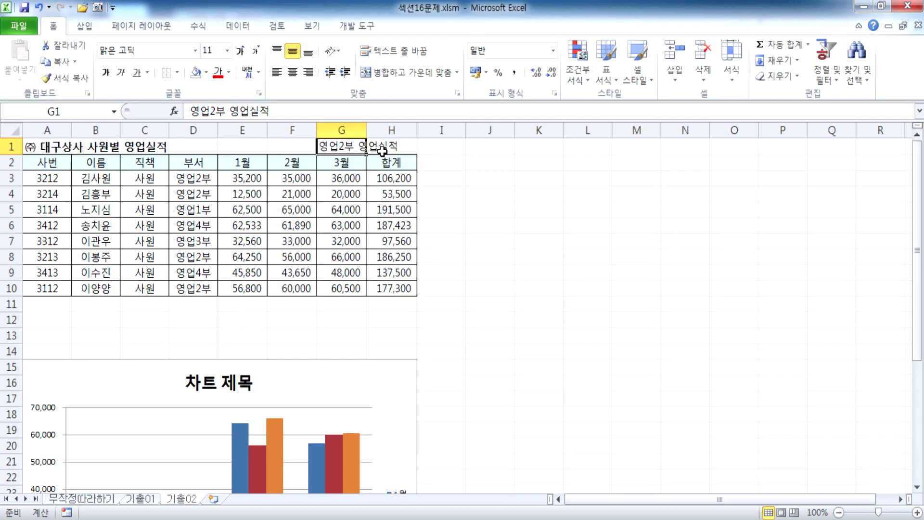
pyautogui.click(235, 381)
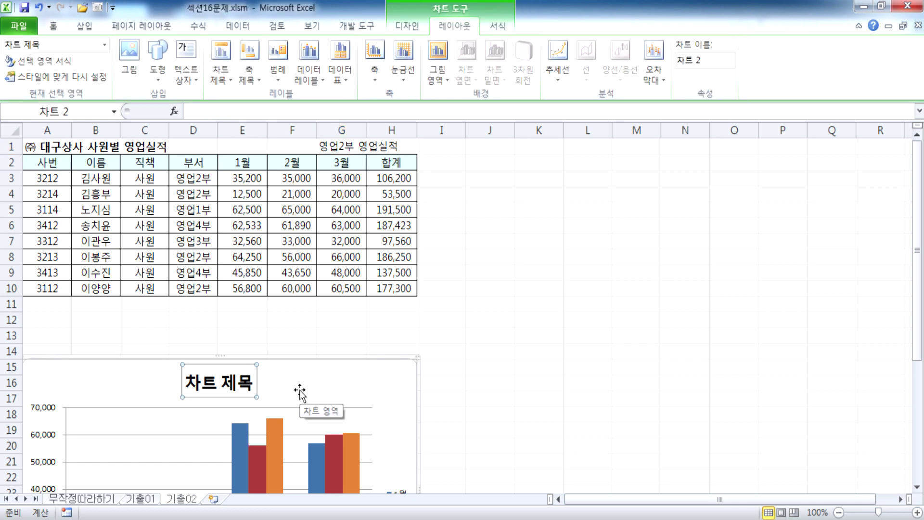
pyautogui.click(344, 149)
pyautogui.click(214, 393)
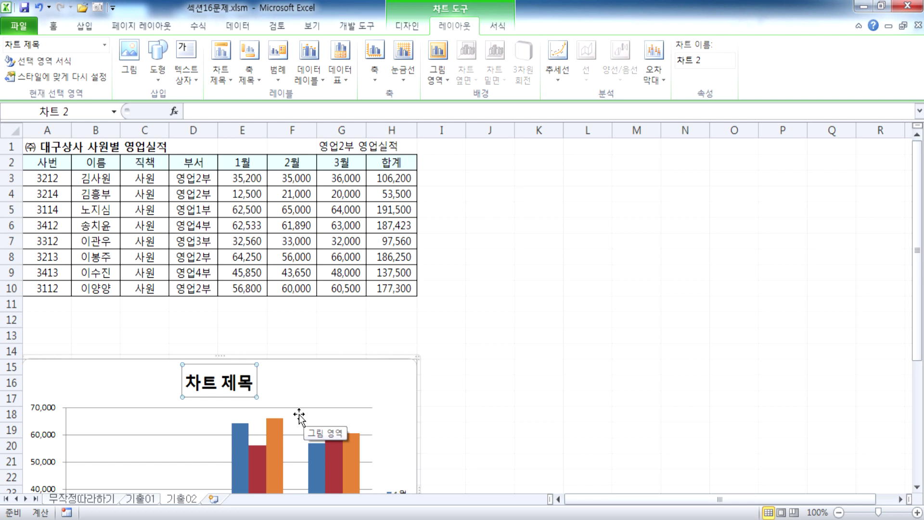
pyautogui.write('=')
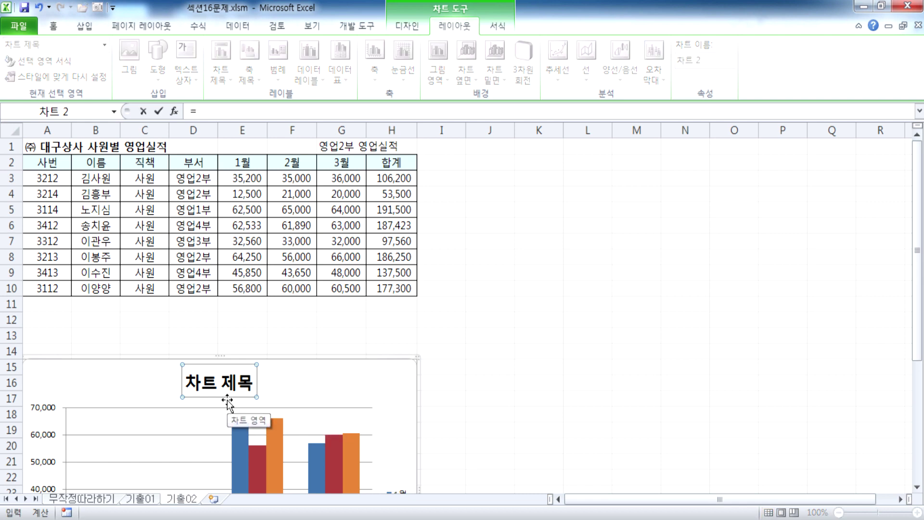
pyautogui.click(226, 396)
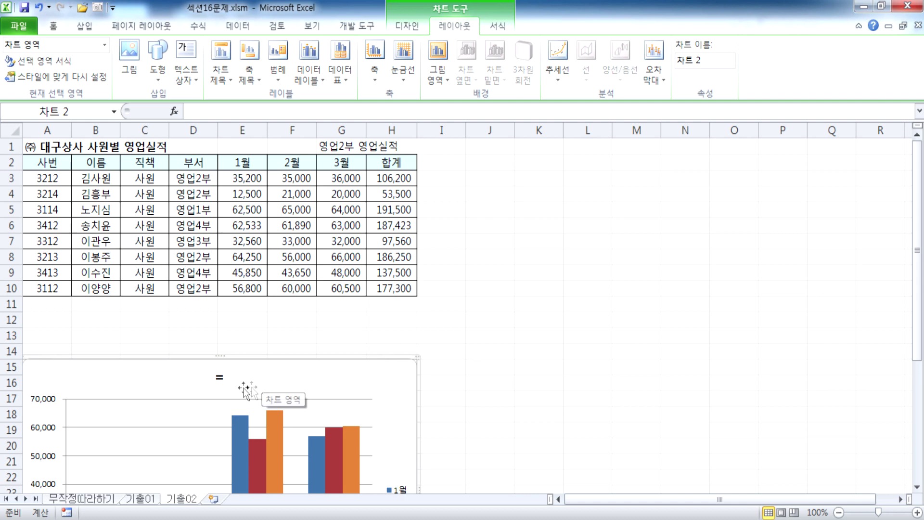
pyautogui.click(220, 377)
pyautogui.hotkey('ctrl', 'z')
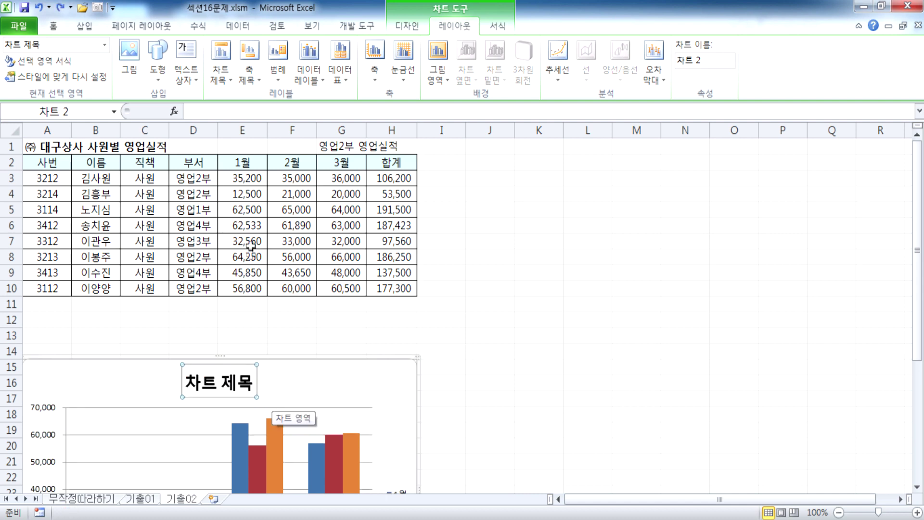
# Link the chart title to cell G1 with the formula =기출02!$G$1
pyautogui.click(212, 112)
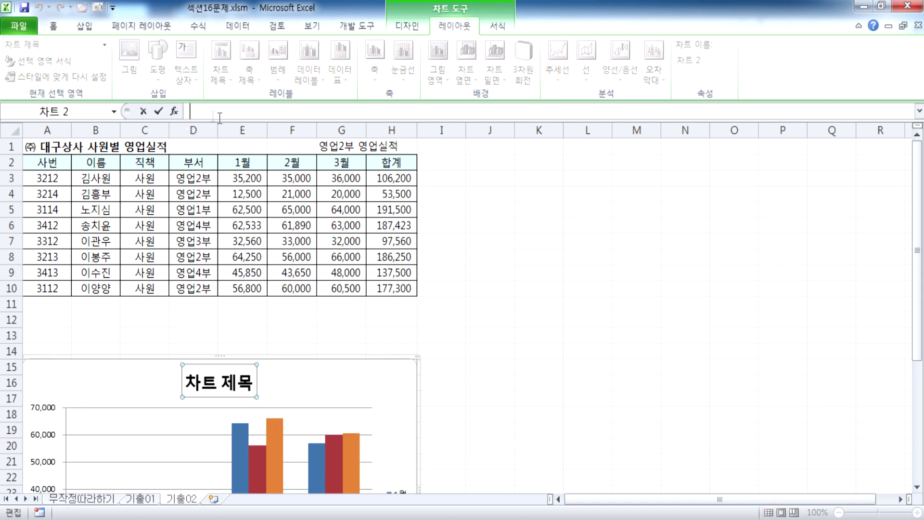
pyautogui.write('=')
pyautogui.click(353, 147)
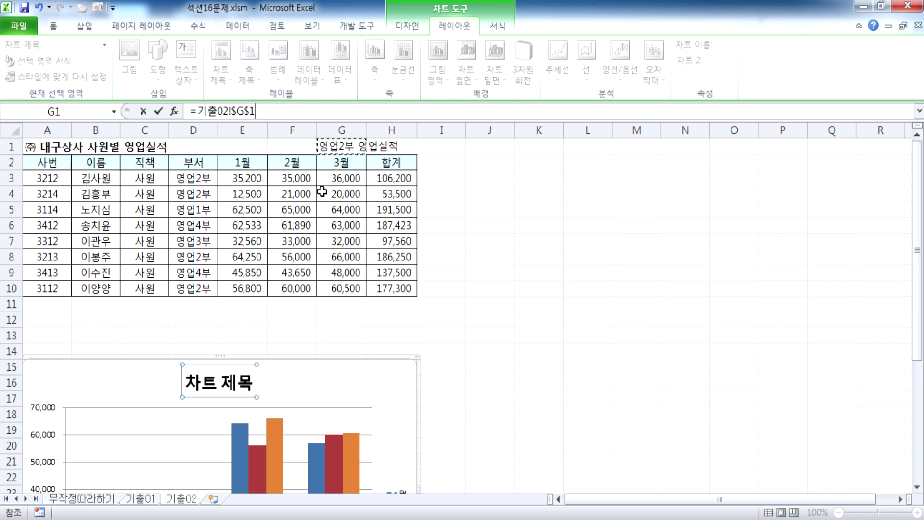
pyautogui.press('Return')
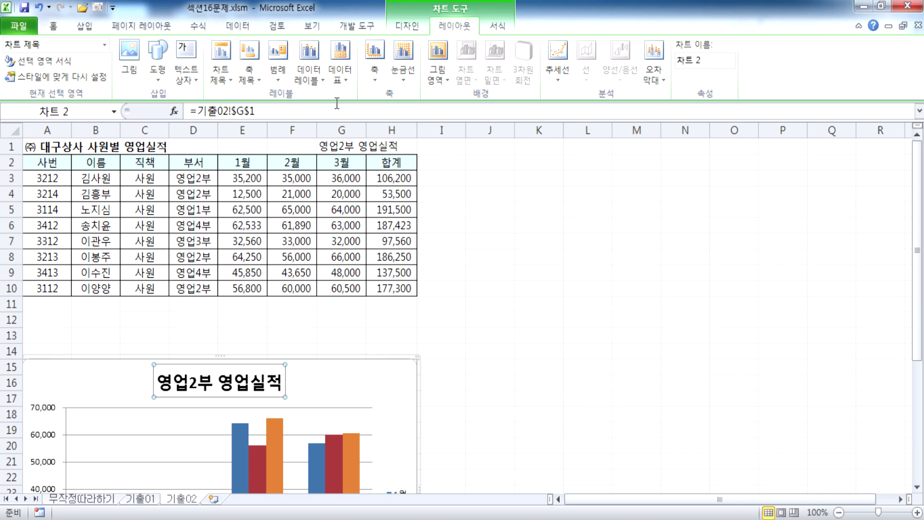
# Add a horizontal axis title below the axis with the text 이름
pyautogui.click(249, 74)
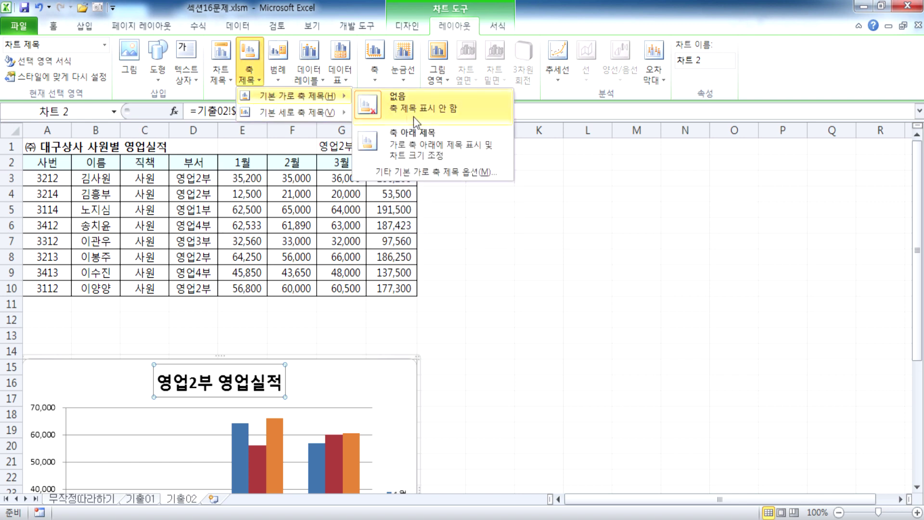
pyautogui.click(409, 147)
pyautogui.scroll(-4, 247, 356)
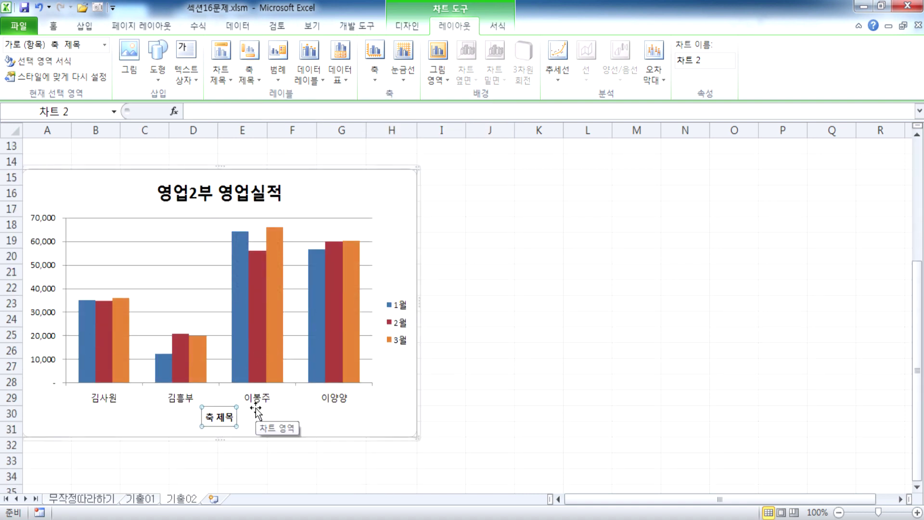
pyautogui.write('이름')
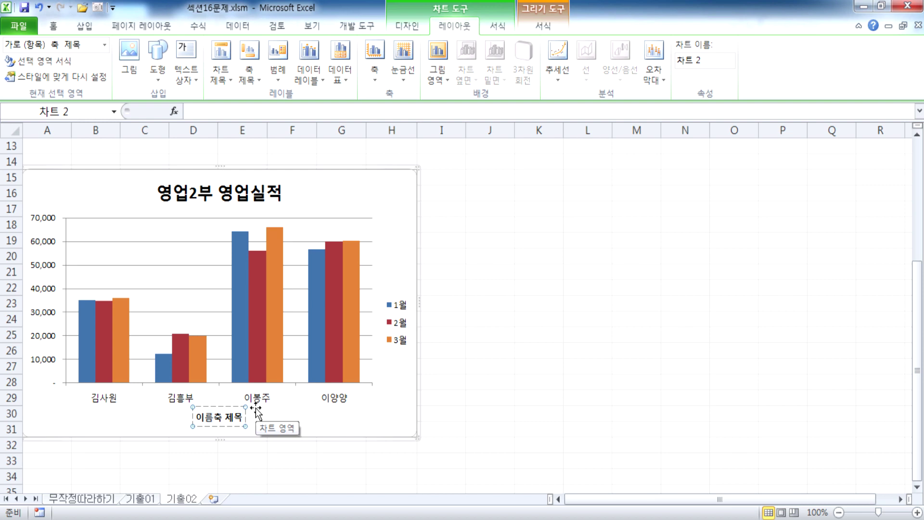
pyautogui.hotkey('shift', 'End')
pyautogui.press('Delete')
pyautogui.press('Escape')
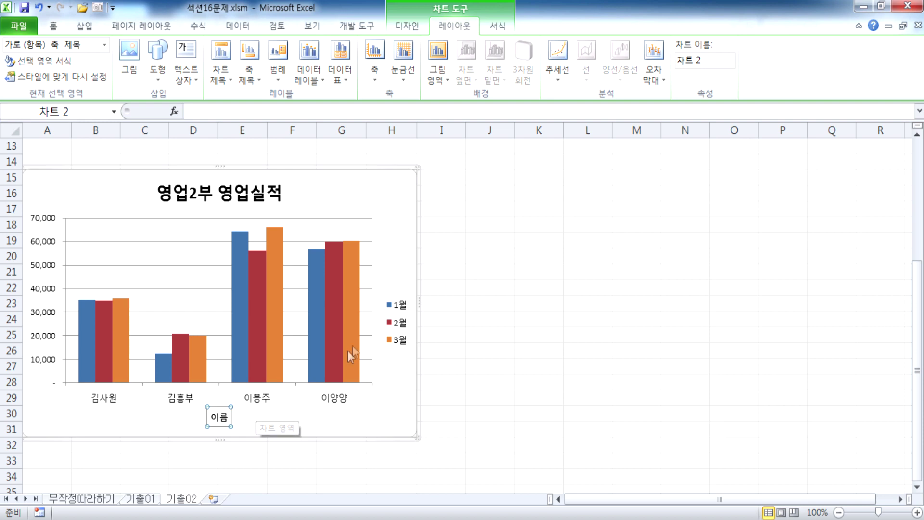
# Re-enter the chart title's link to cell G1 as =기출02!$G$1
pyautogui.scroll(4, 348, 337)
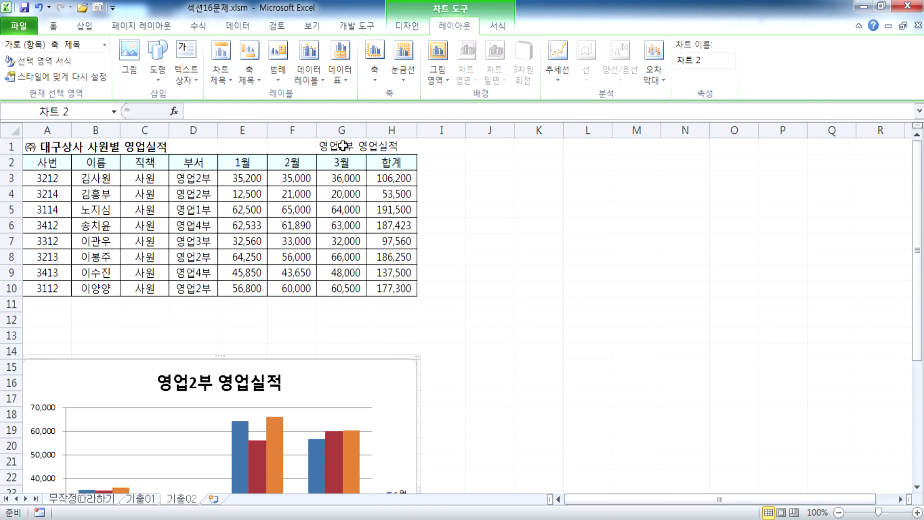
pyautogui.click(343, 150)
pyautogui.click(218, 380)
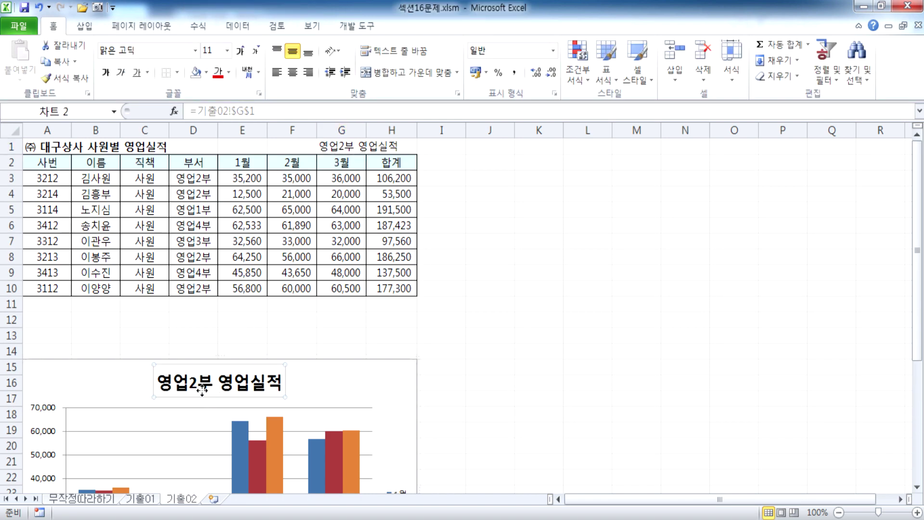
pyautogui.moveTo(271, 117); pyautogui.dragTo(144, 110)
pyautogui.write('=')
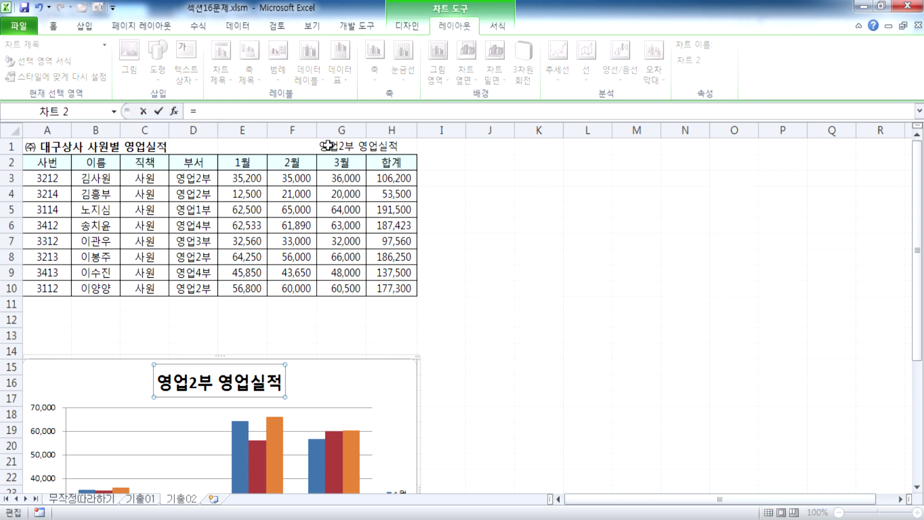
pyautogui.click(328, 144)
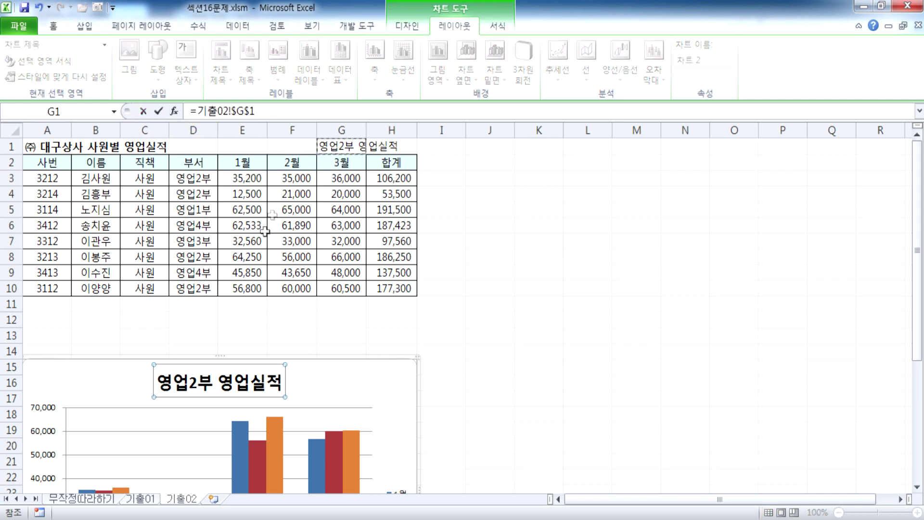
pyautogui.press('Return')
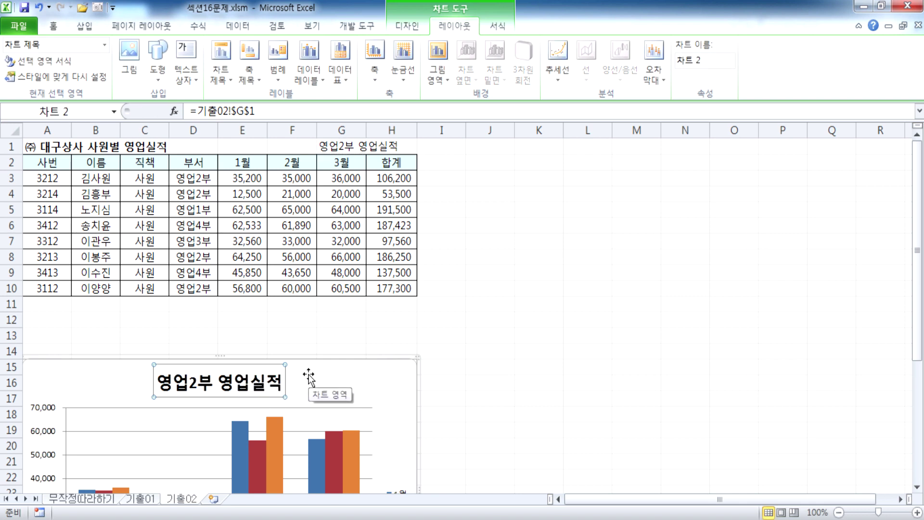
# Apply the multicoloured gradient chart style from the third row of the style gallery to the whole chart
pyautogui.scroll(-2, 383, 400)
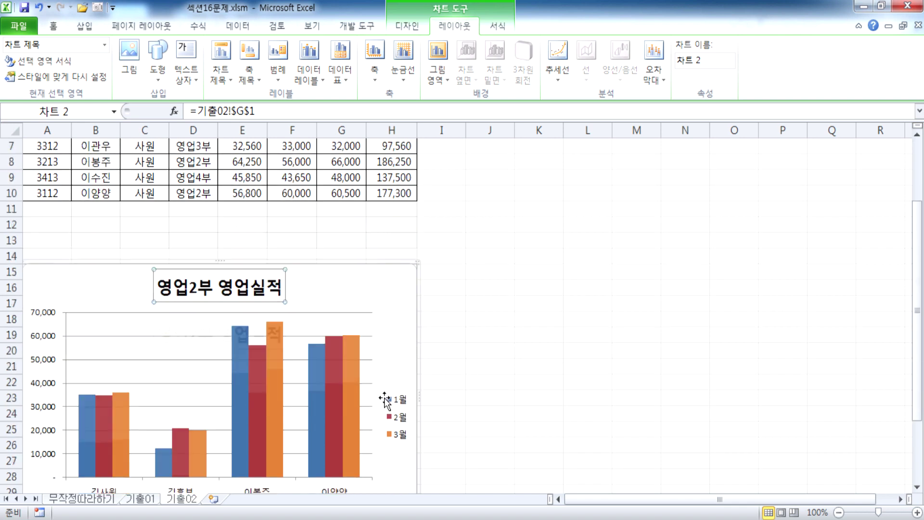
pyautogui.click(385, 302)
pyautogui.scroll(-3, 376, 284)
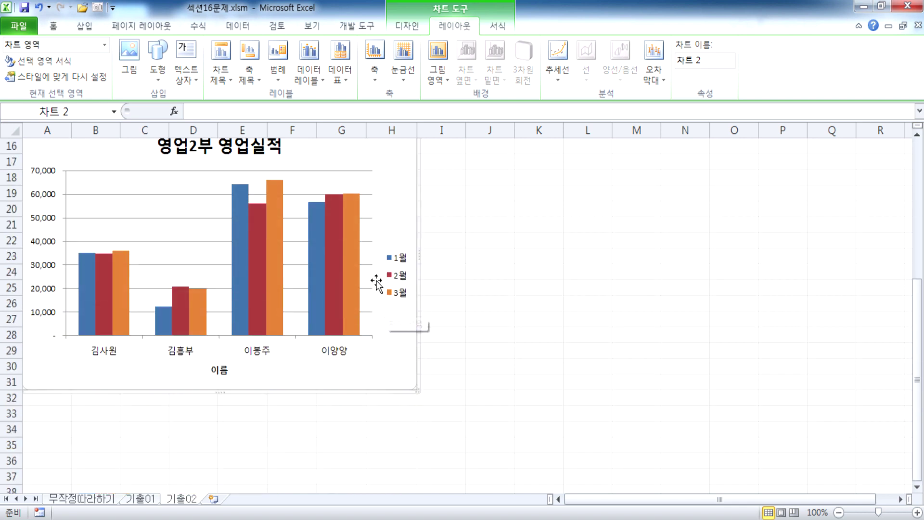
pyautogui.click(408, 34)
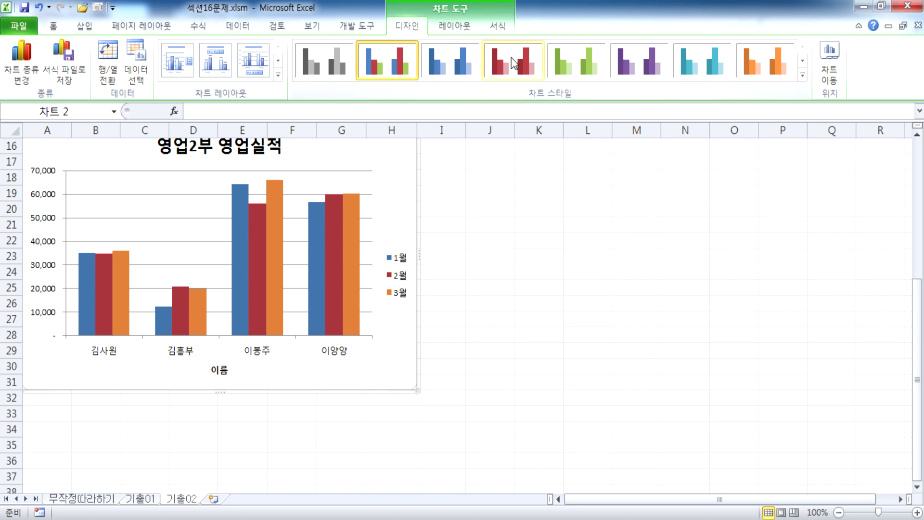
pyautogui.click(802, 75)
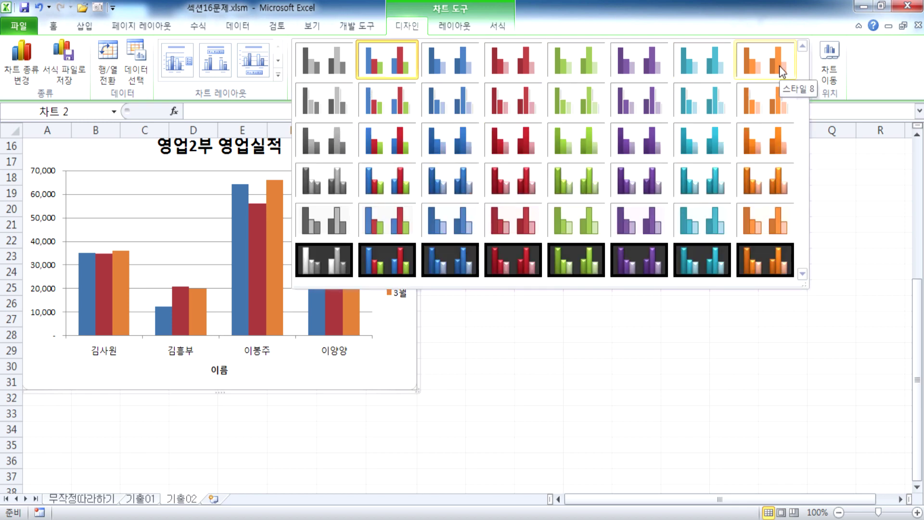
pyautogui.click(379, 140)
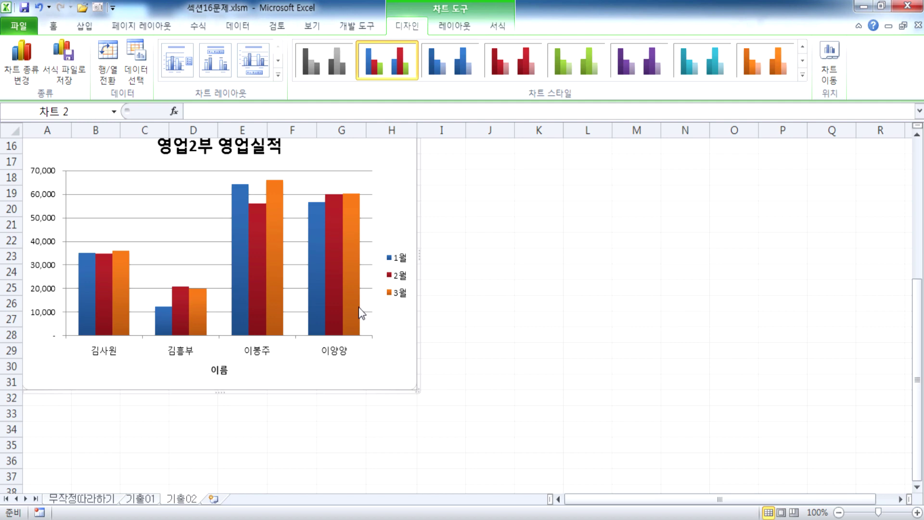
pyautogui.click(802, 75)
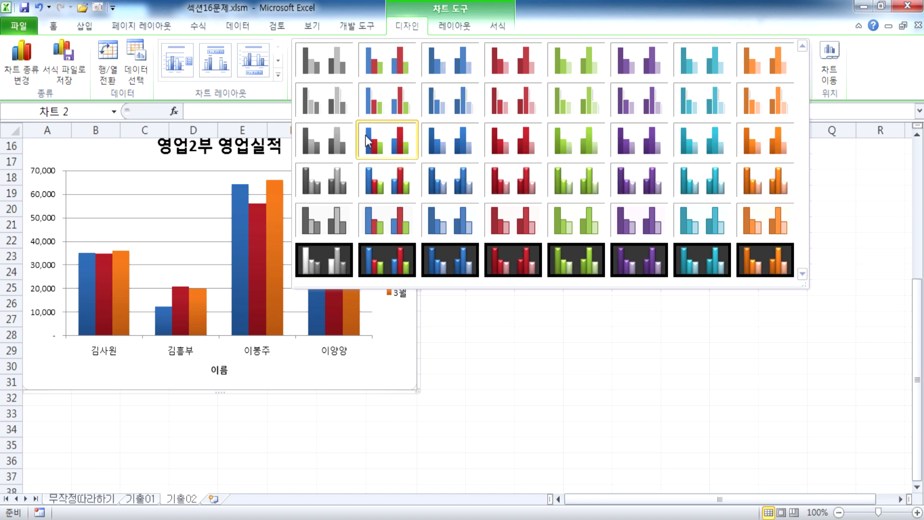
pyautogui.click(392, 145)
pyautogui.moveTo(336, 233)
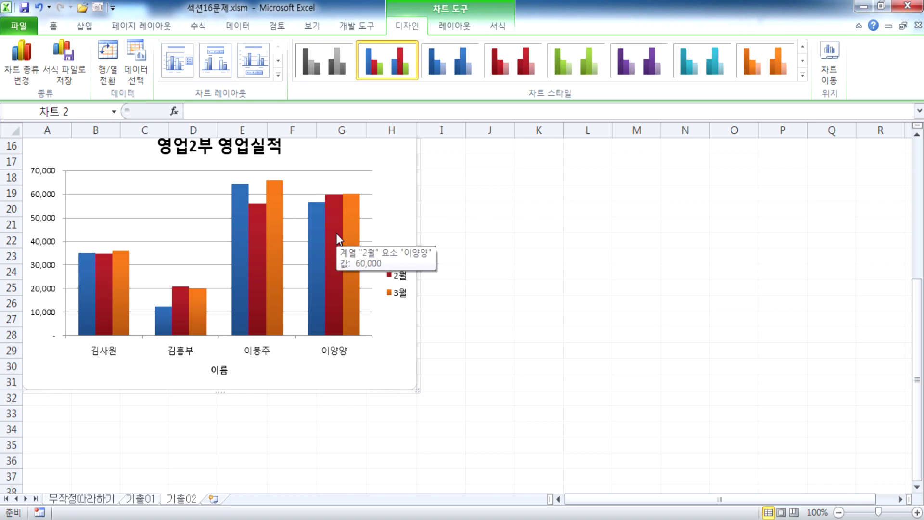
# Set the vertical value axis display unit to 천 in the axis format options
pyautogui.scroll(1, 336, 233)
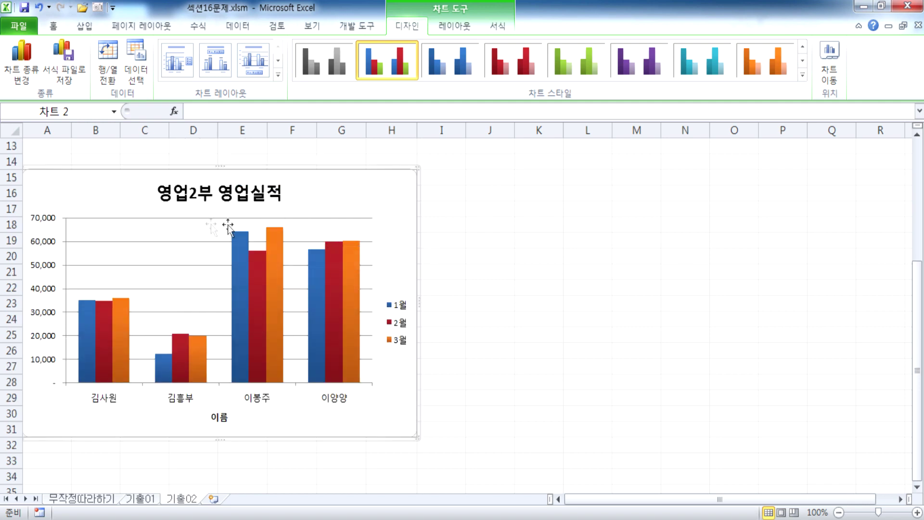
pyautogui.doubleClick(43, 224)
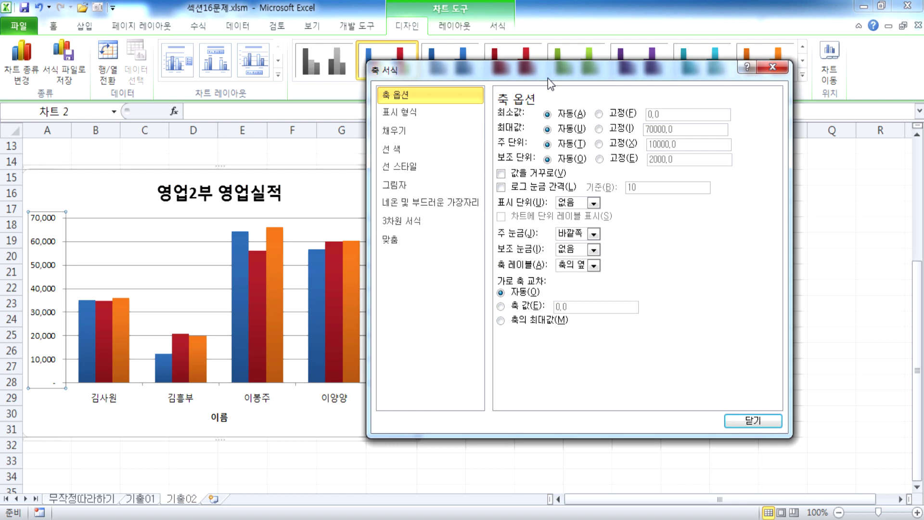
pyautogui.click(772, 67)
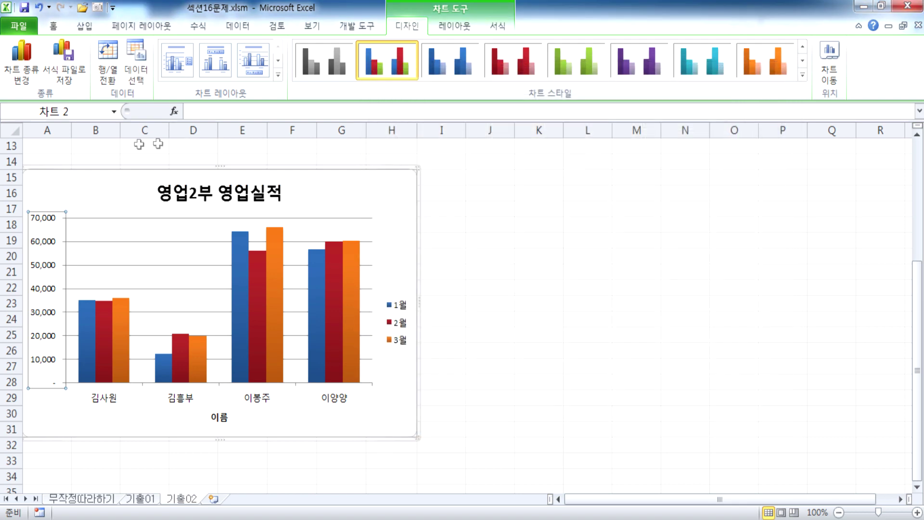
pyautogui.doubleClick(55, 222)
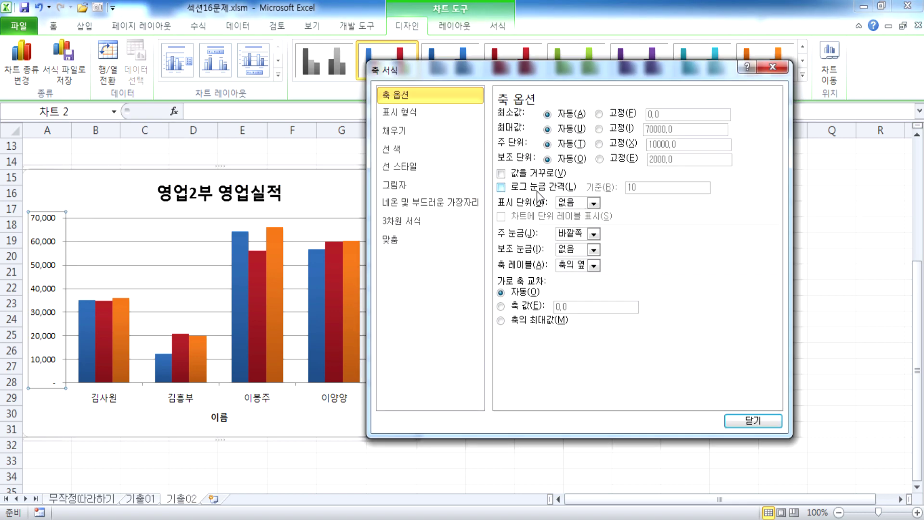
pyautogui.moveTo(528, 73); pyautogui.dragTo(530, 56)
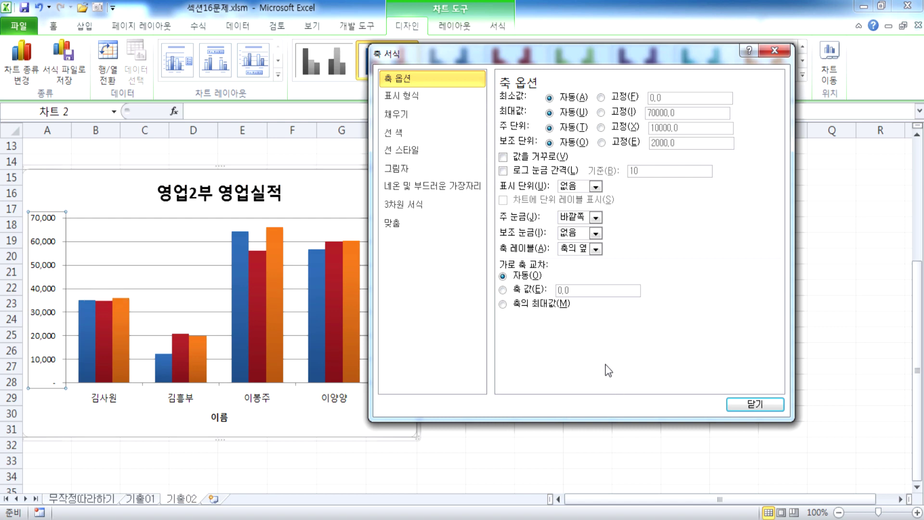
pyautogui.click(596, 187)
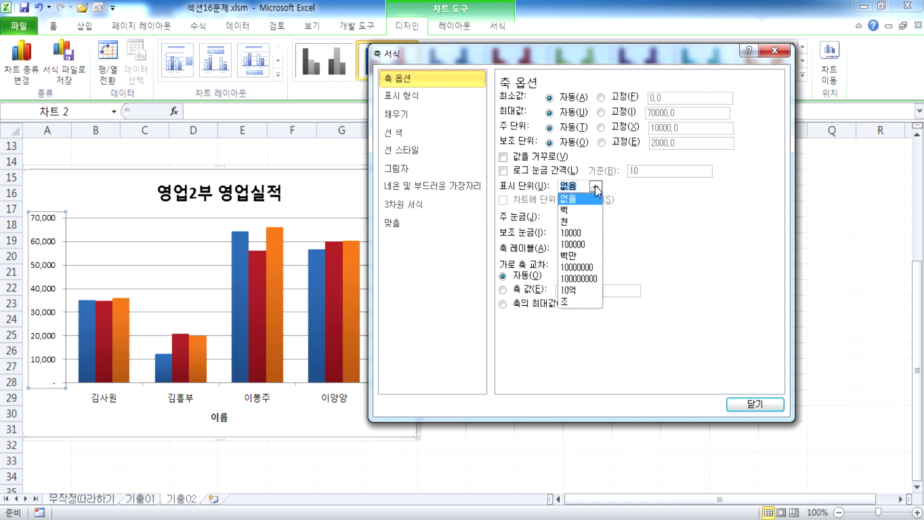
pyautogui.click(571, 221)
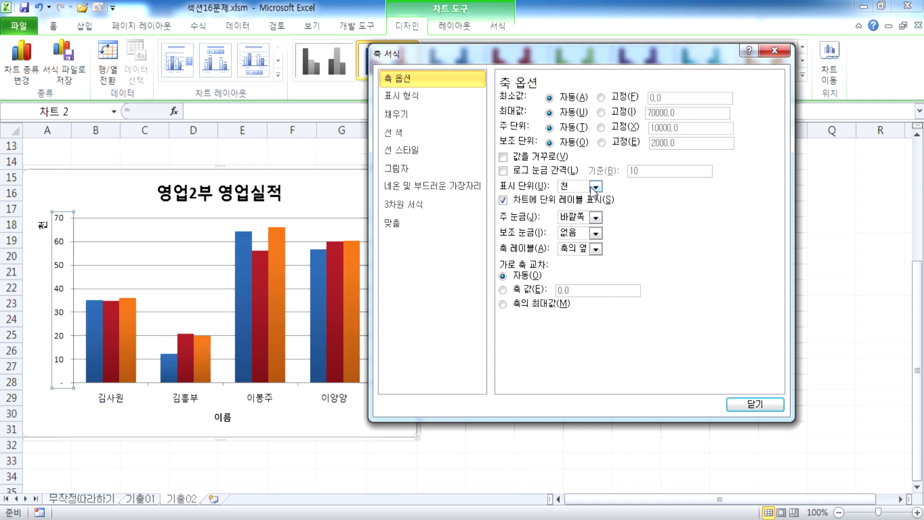
# Try the display unit 10000 on the vertical axis and set it back to 천
pyautogui.click(595, 188)
pyautogui.click(579, 231)
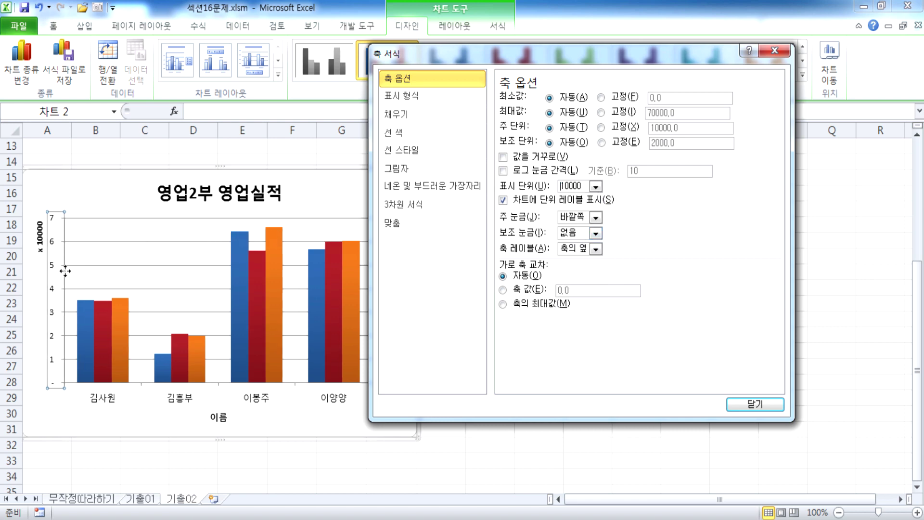
pyautogui.click(596, 187)
pyautogui.click(577, 219)
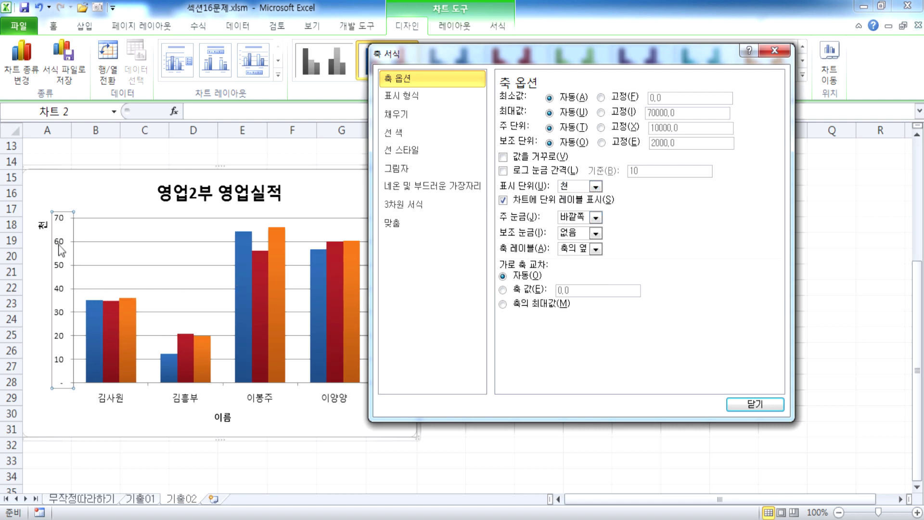